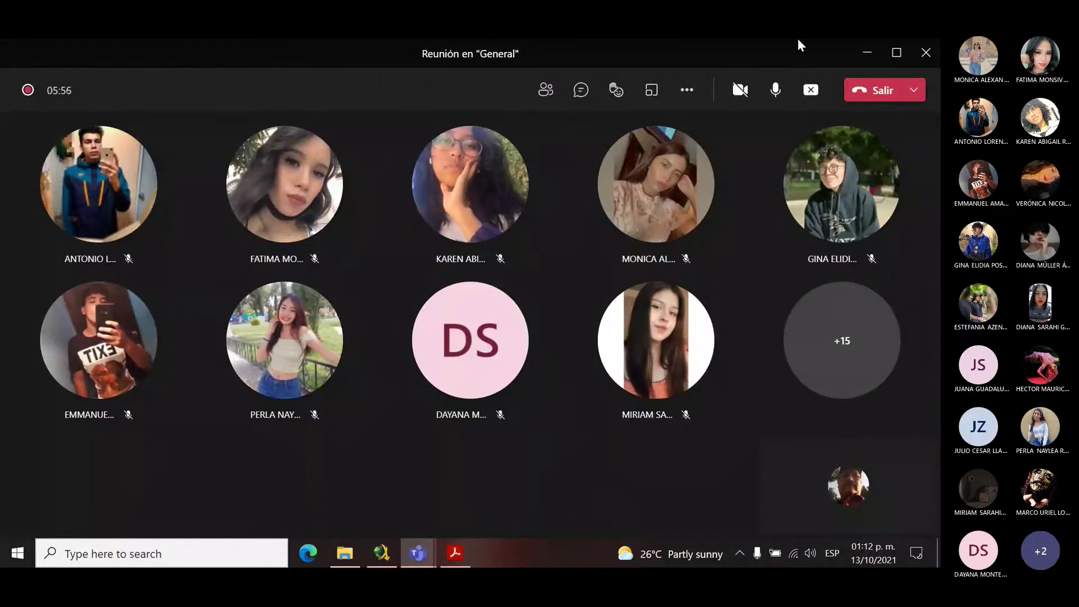
Step: Minimise the meeting window, close the probabilities PDF and bring up the file explorer
{"action": "left_click", "coordinate": [867, 52]}
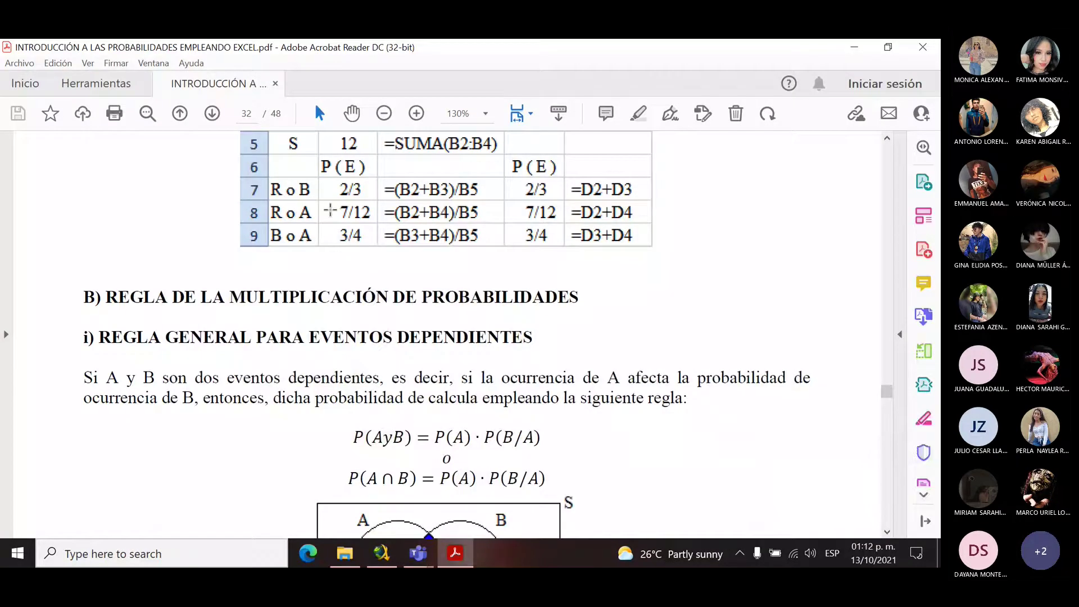
{"action": "left_click", "coordinate": [933, 47]}
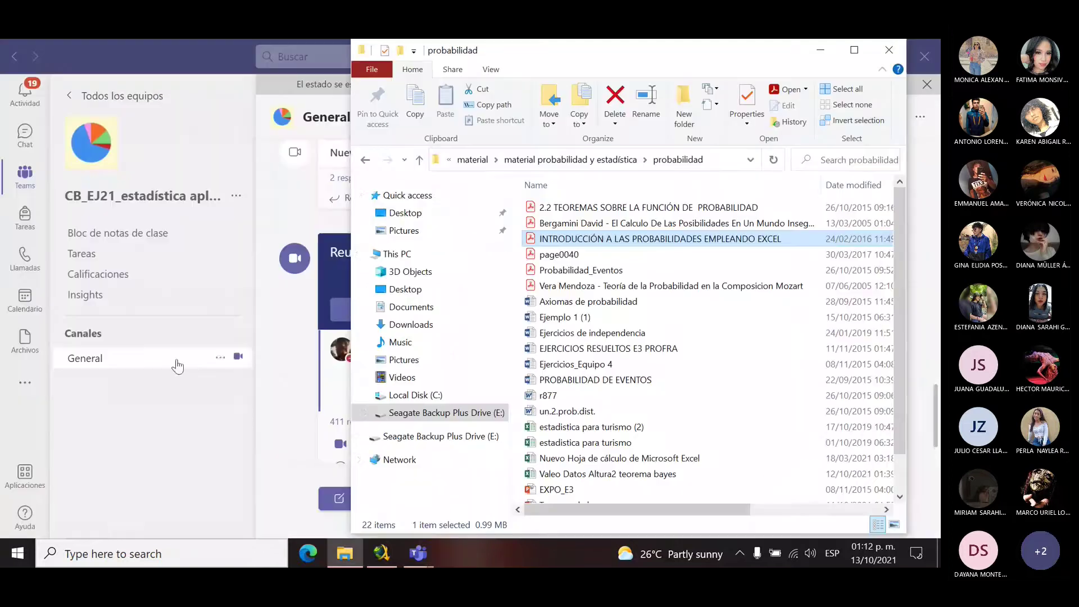
{"action": "left_click", "coordinate": [347, 561]}
{"action": "left_click", "coordinate": [347, 561]}
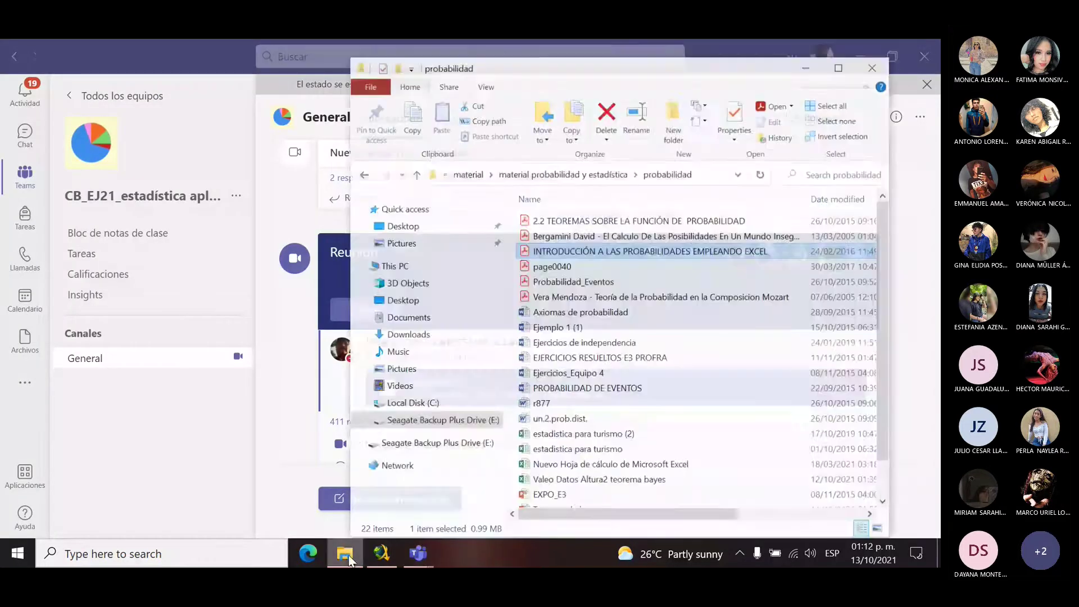
Step: Open the turismo workbook from the agosto diciembre 2021 folder in Documents and dismiss the Office activation dialog
{"action": "left_click", "coordinate": [429, 307]}
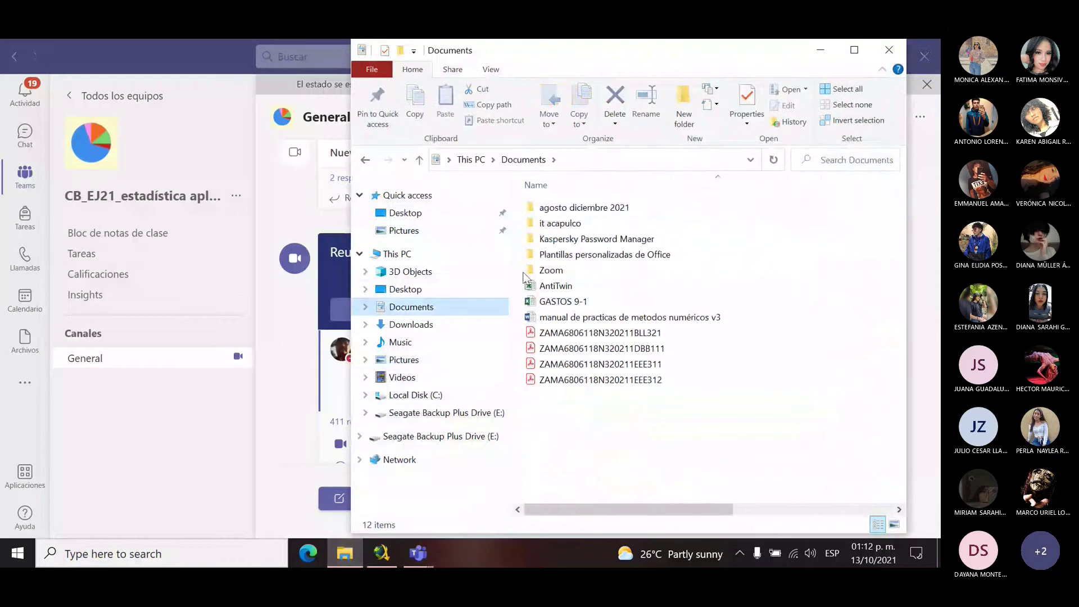
{"action": "left_click", "coordinate": [586, 208]}
{"action": "double_click", "coordinate": [585, 209]}
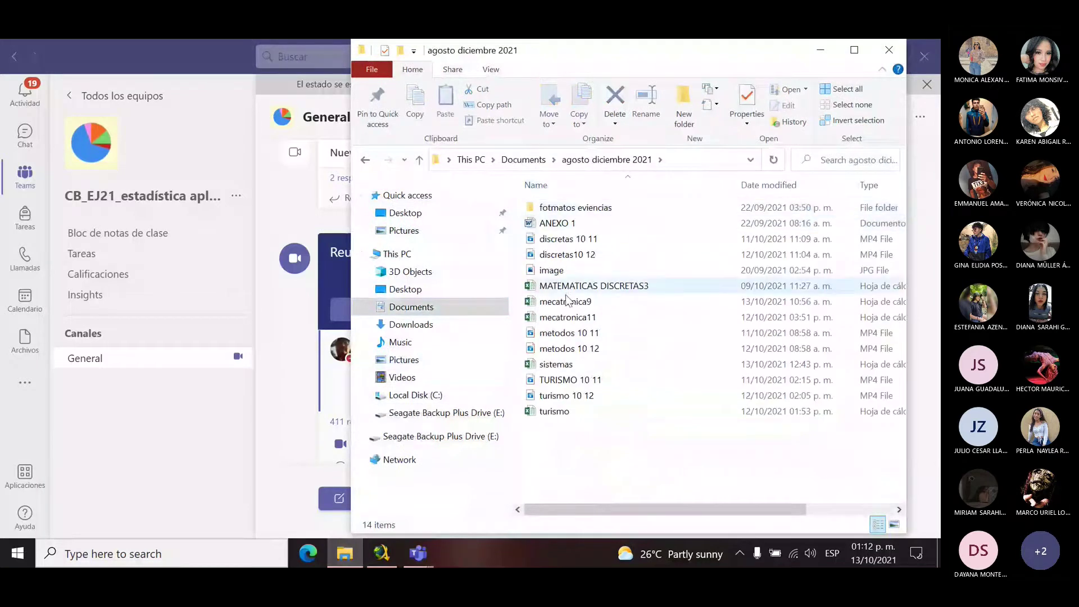
{"action": "left_click", "coordinate": [552, 413]}
{"action": "double_click", "coordinate": [551, 415]}
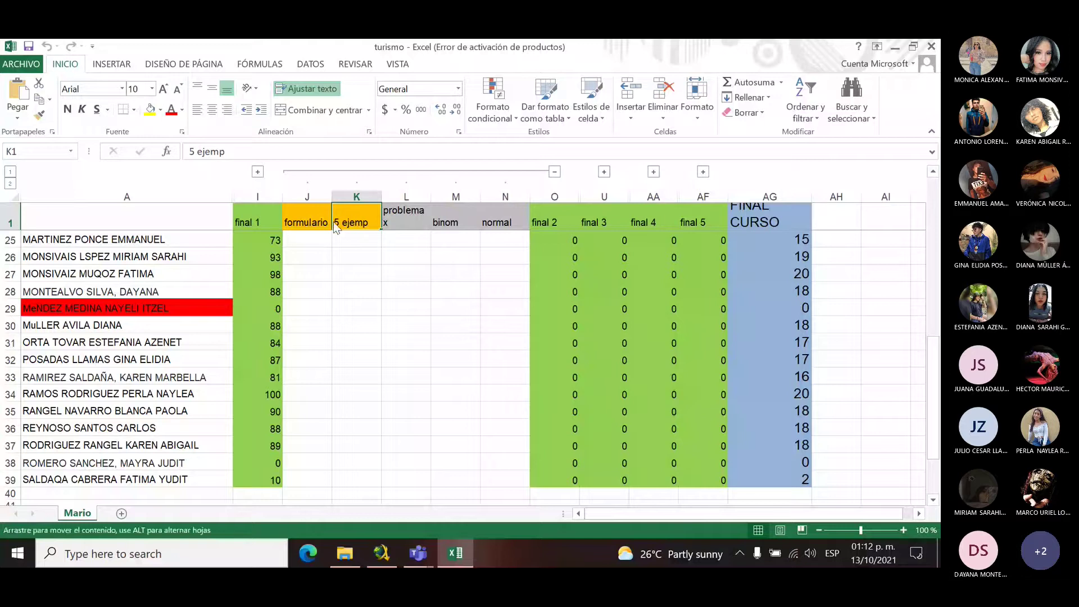
{"action": "left_click", "coordinate": [625, 448]}
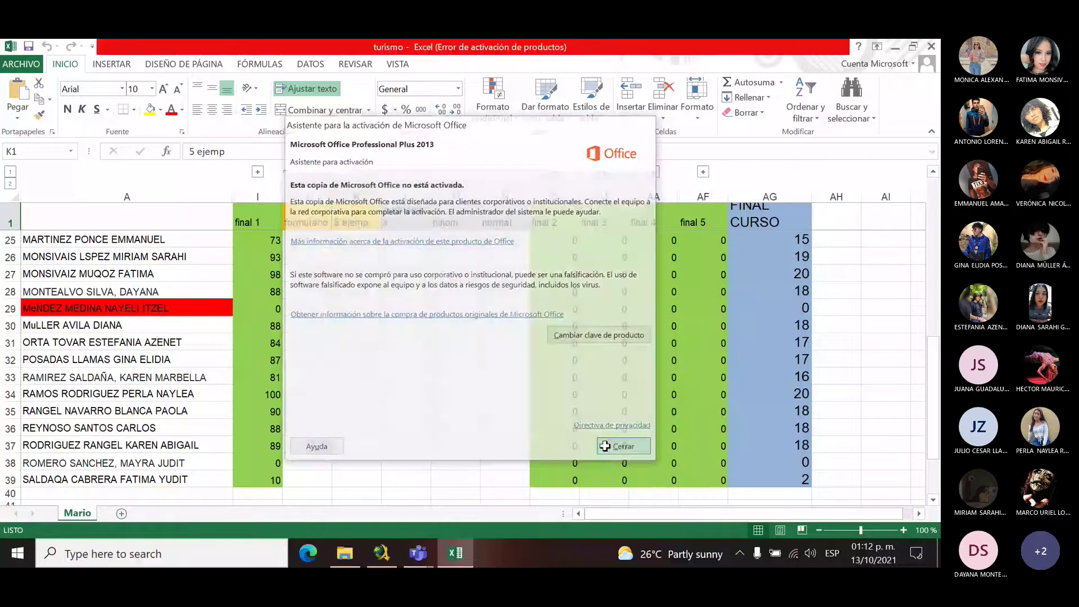
Step: Review the grading column headings for formulario, 5 ejemp and problema x in row 1 of the turismo sheet
{"action": "left_click", "coordinate": [401, 225]}
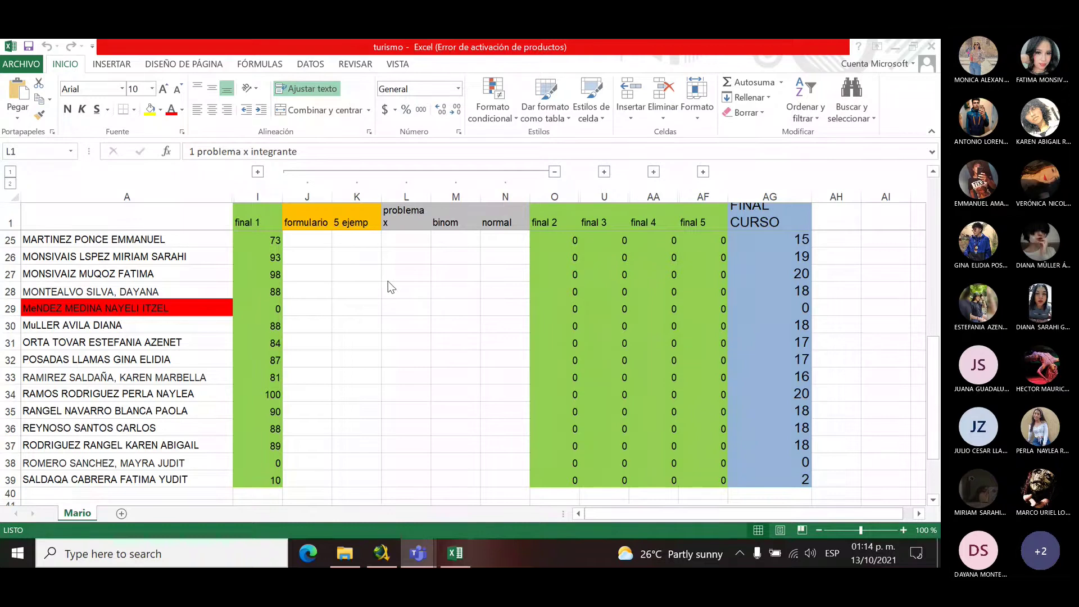
{"action": "left_click", "coordinate": [416, 218]}
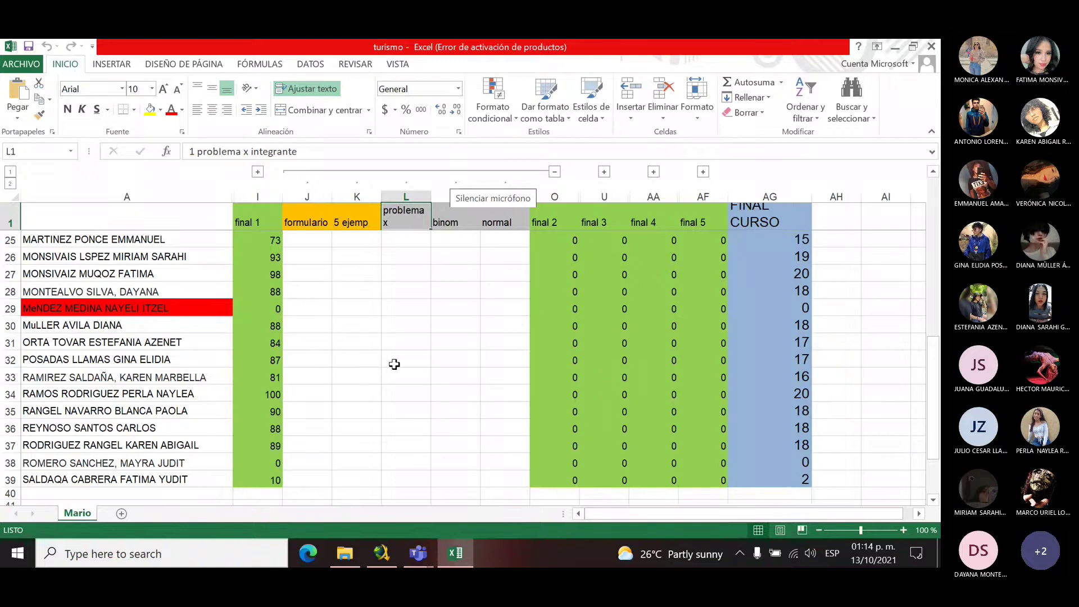
{"action": "left_click", "coordinate": [355, 219]}
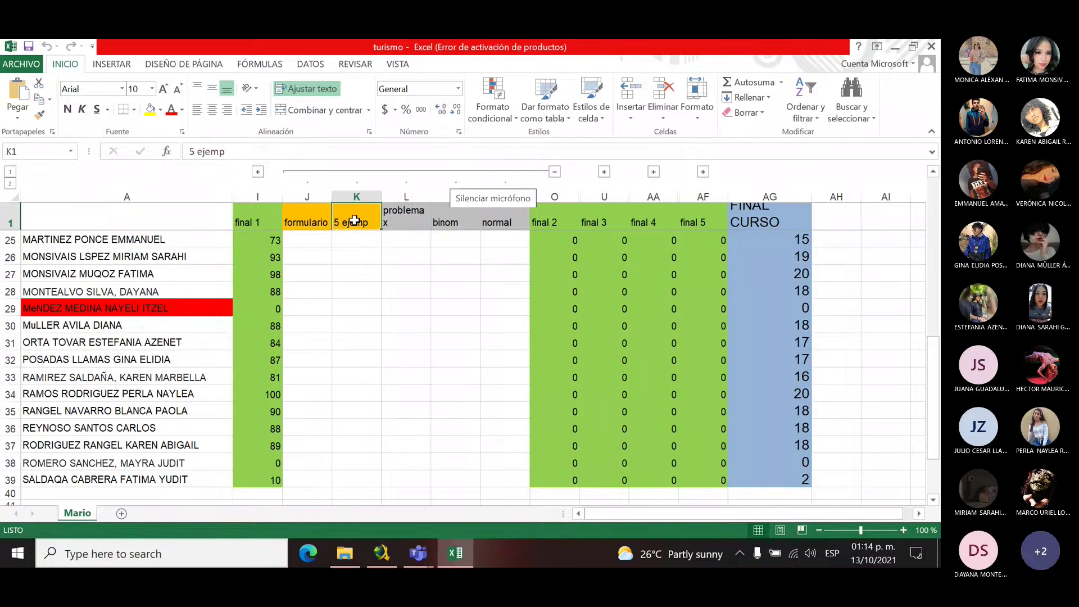
{"action": "left_click", "coordinate": [308, 216]}
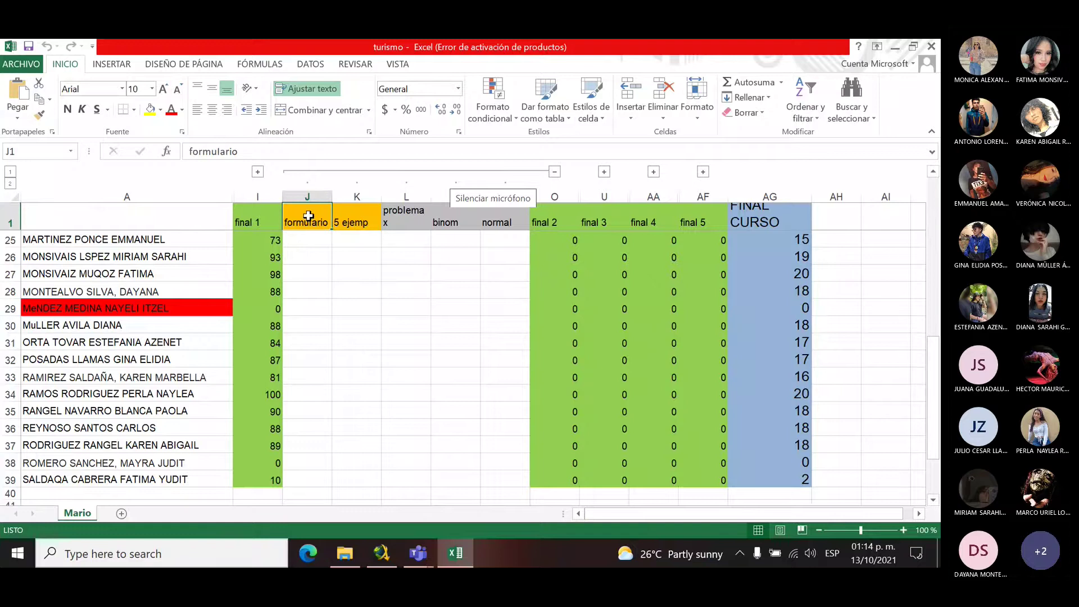
{"action": "left_click", "coordinate": [371, 220]}
{"action": "left_click", "coordinate": [349, 555]}
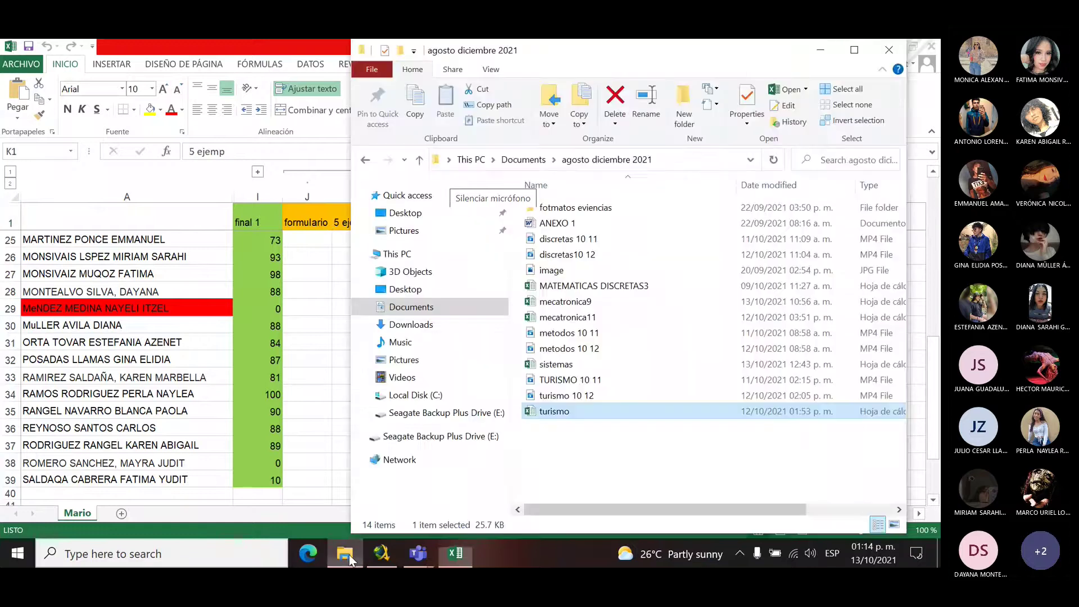
{"action": "left_click", "coordinate": [349, 555]}
{"action": "left_click", "coordinate": [350, 555]}
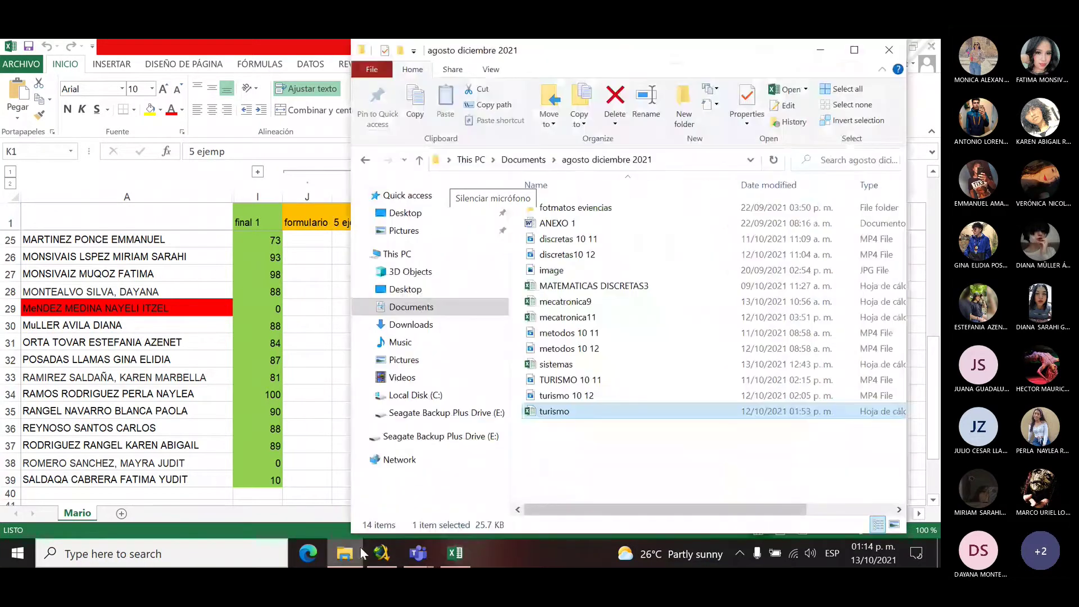
{"action": "left_click", "coordinate": [347, 555]}
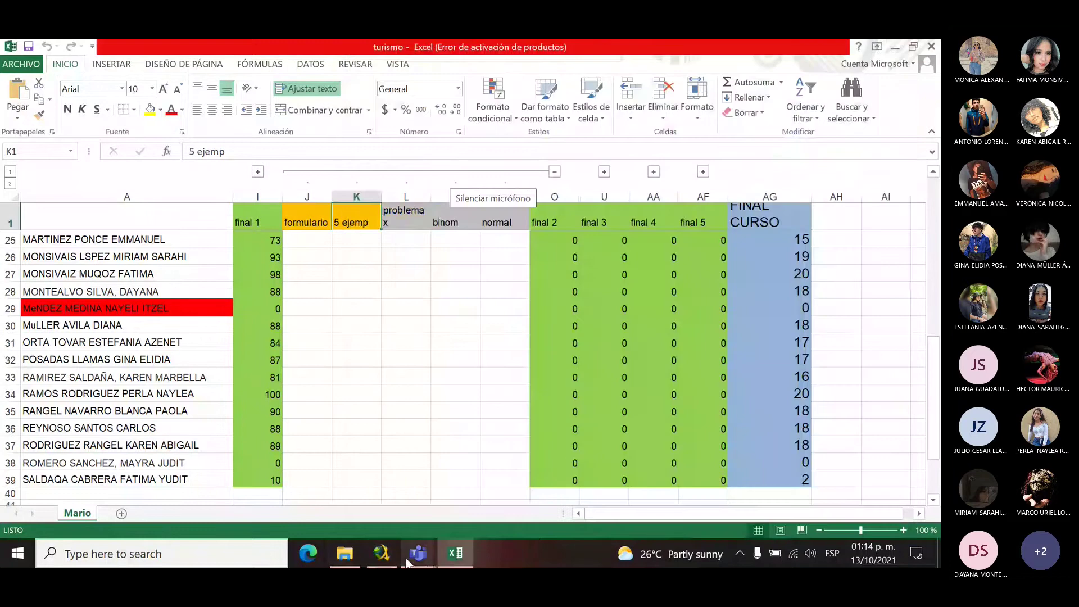
Step: Switch to the Teams General channel and open the BD_Visitantes extranjeros workbook from its files
{"action": "mouse_move", "coordinate": [416, 553]}
{"action": "left_click", "coordinate": [330, 498]}
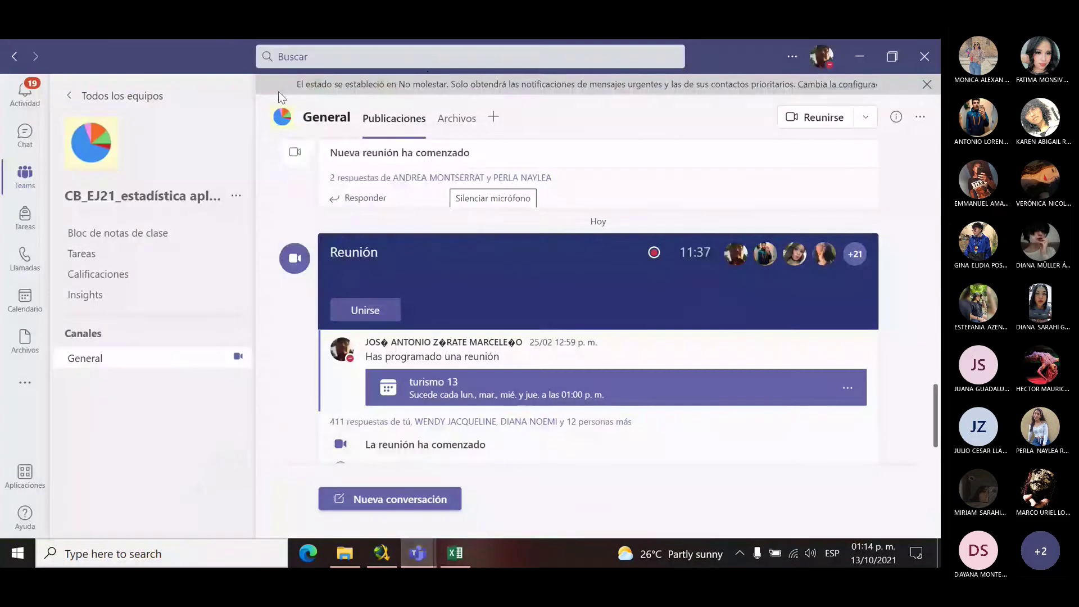
{"action": "left_click", "coordinate": [454, 122]}
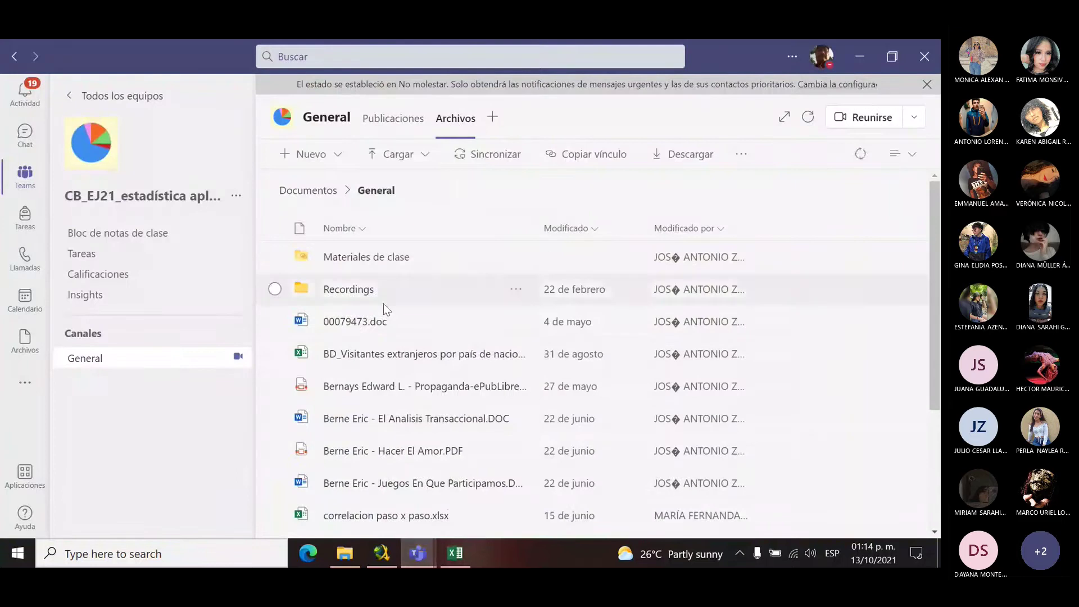
{"action": "left_click", "coordinate": [355, 355]}
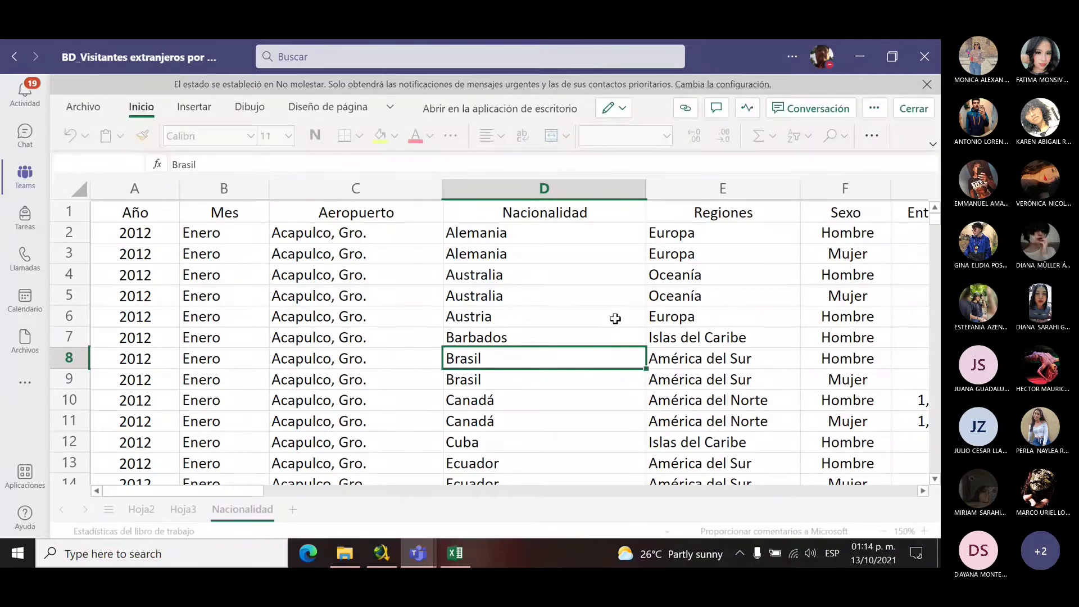
Step: Check the 2012 region count formulas in row 8 and total Asia, Europa and América del Norte in L8 with =SUMA(I8:K8)
{"action": "left_click_drag", "start_coordinate": [241, 490], "coordinate": [406, 505]}
{"action": "left_click", "coordinate": [386, 360]}
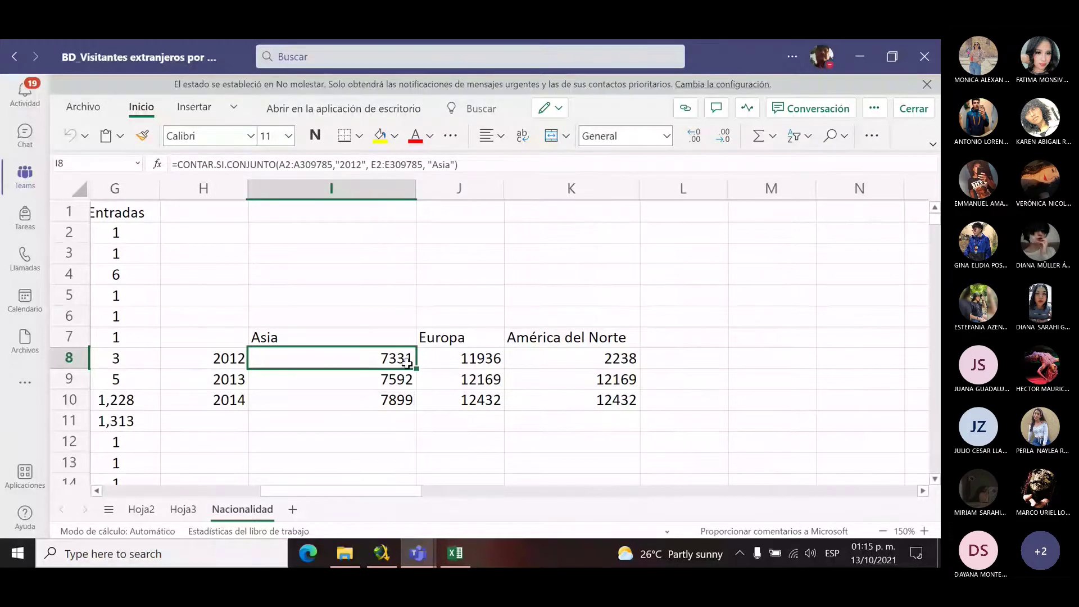
{"action": "left_click", "coordinate": [486, 358]}
{"action": "left_click", "coordinate": [617, 359]}
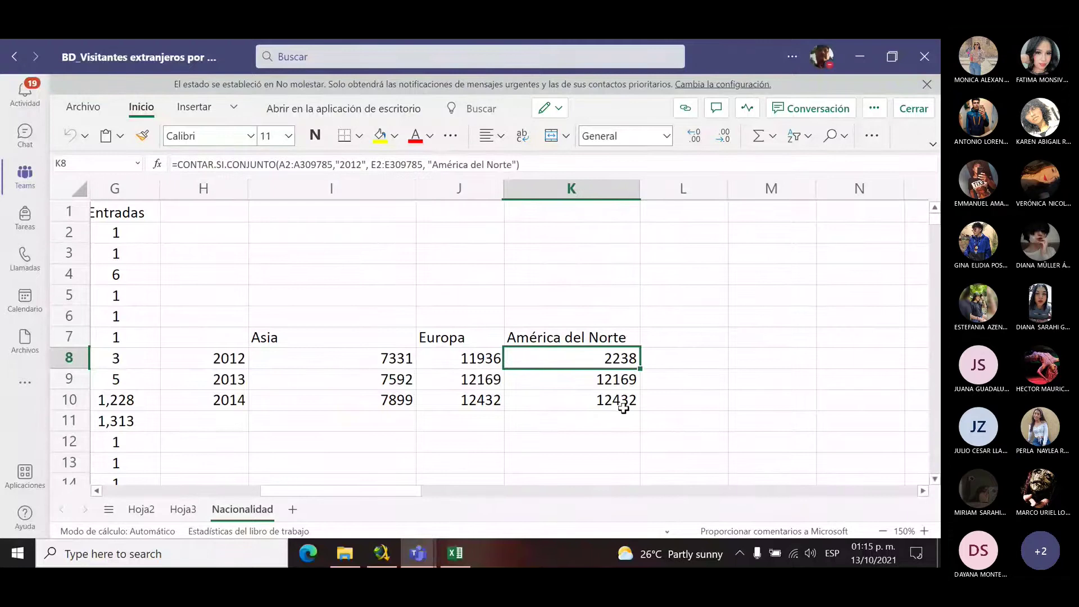
{"action": "left_click", "coordinate": [724, 365]}
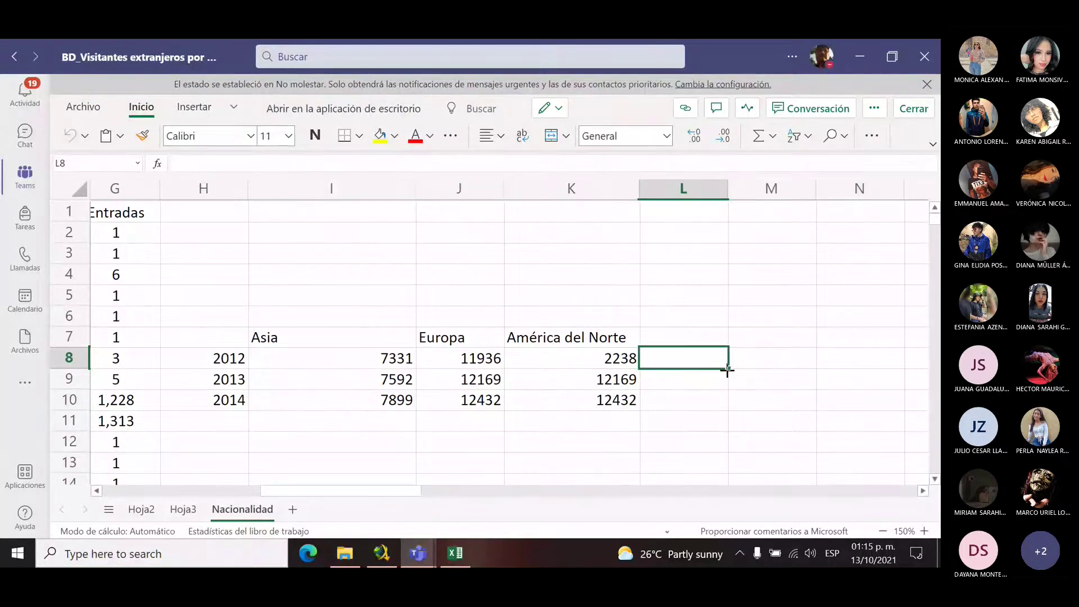
{"action": "type", "text": "=suma"}
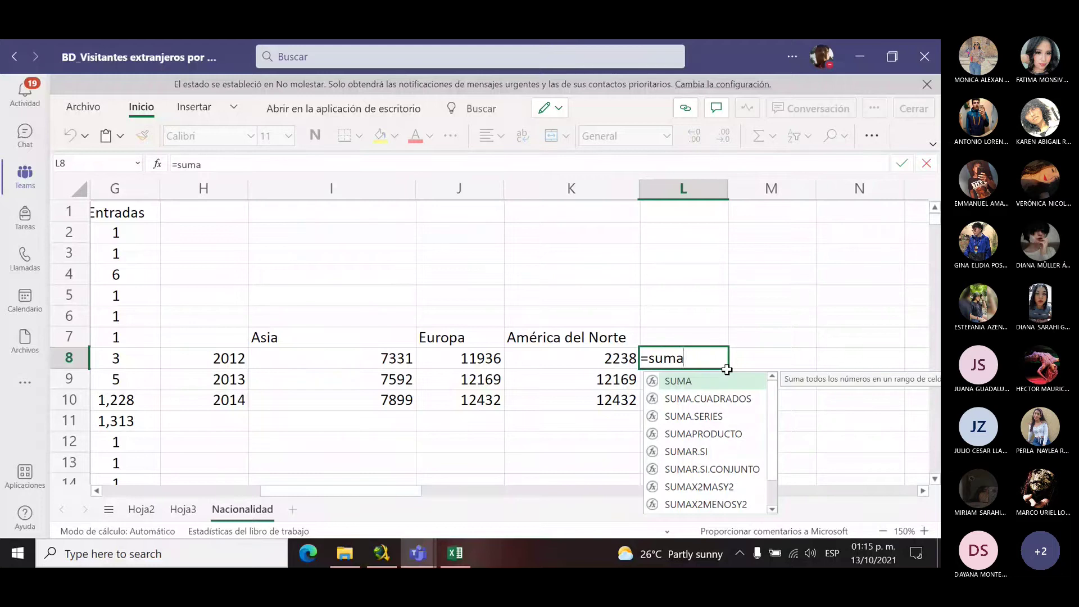
{"action": "key", "text": "BackSpace"}
{"action": "type", "text": "("}
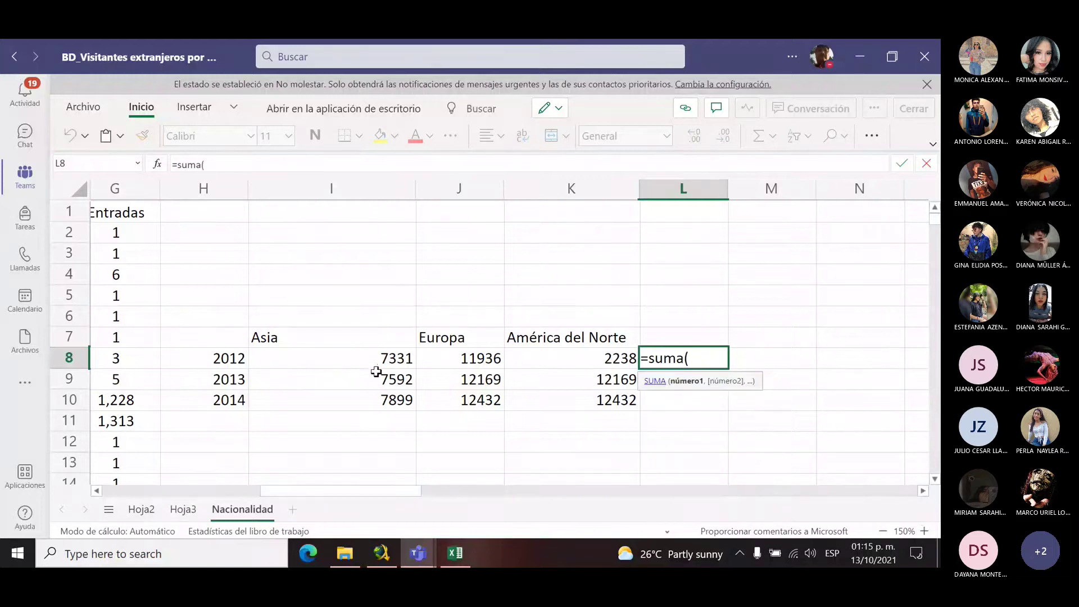
{"action": "left_click_drag", "start_coordinate": [376, 360], "coordinate": [600, 355]}
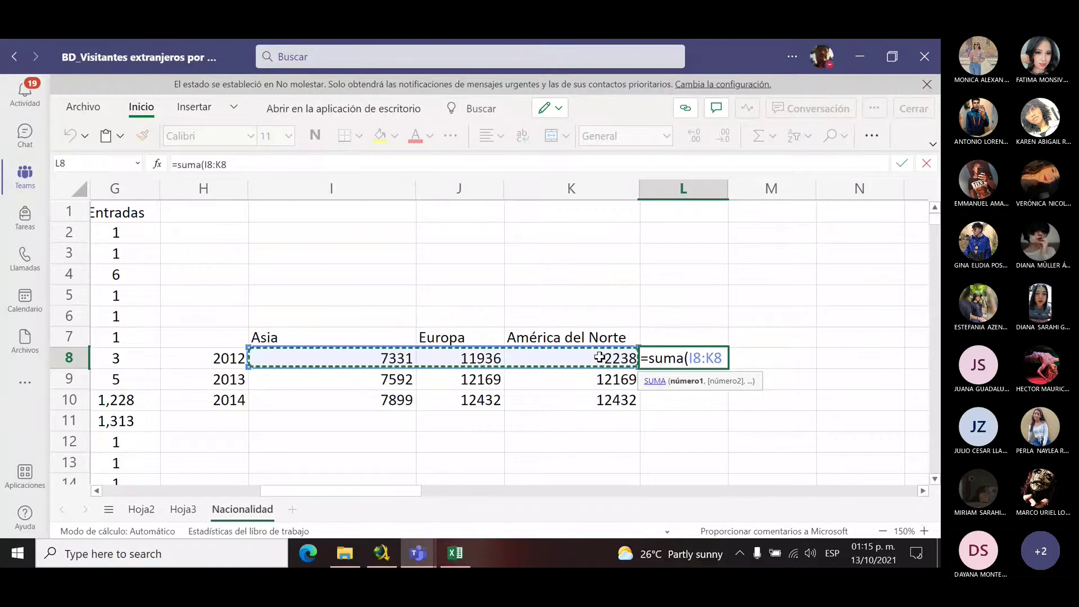
{"action": "type", "text": ")"}
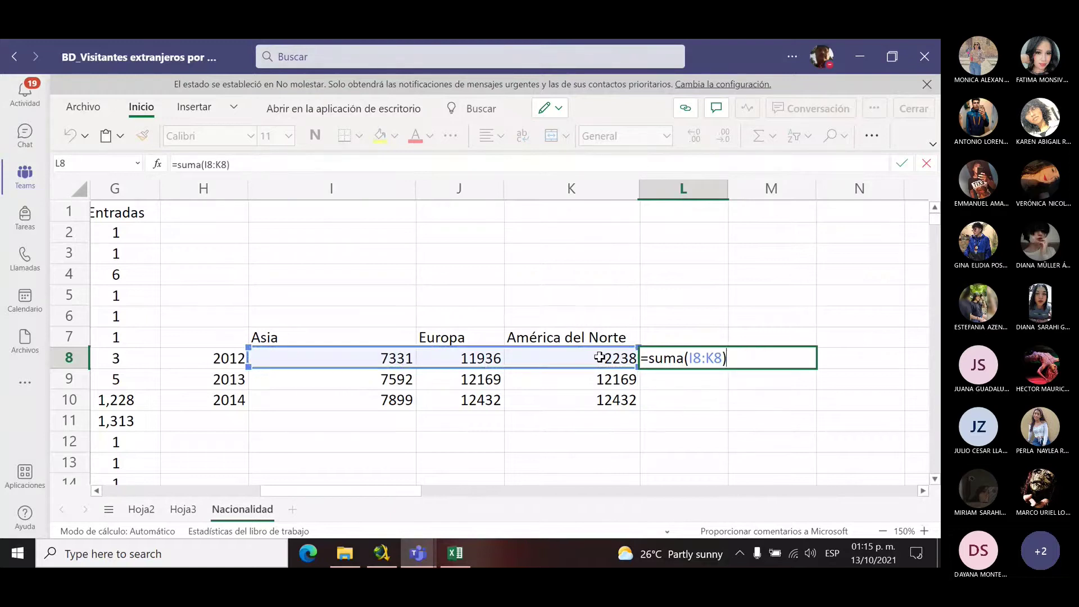
{"action": "key", "text": "Return"}
{"action": "key", "text": "Up"}
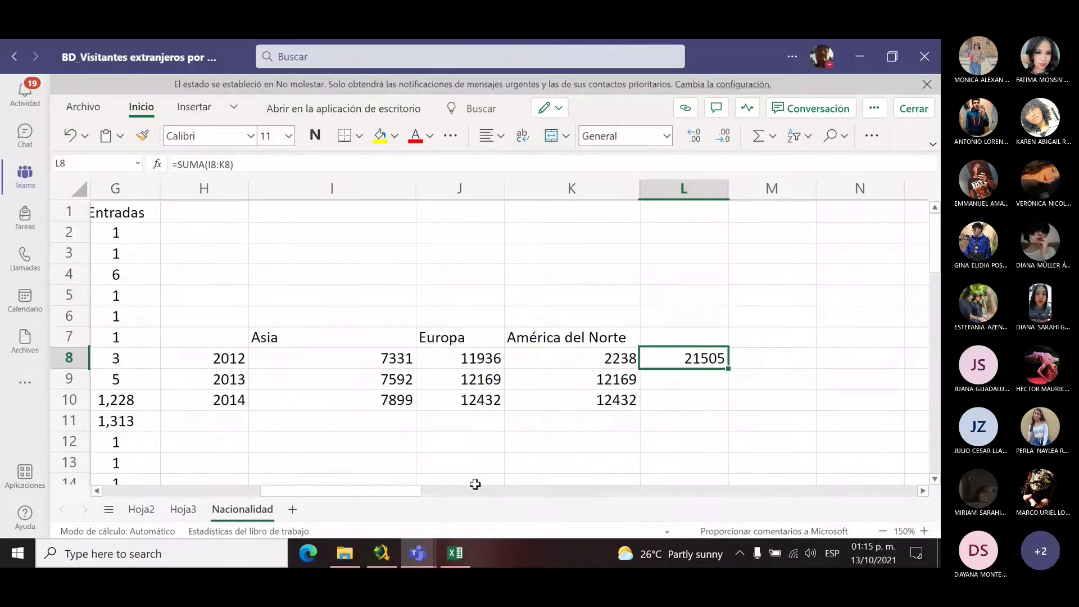
Step: Enter =J8/L8 in J13 to divide the 2012 Europa count by the total, switching the keyboard to English (United States) for the slash
{"action": "left_click", "coordinate": [482, 454]}
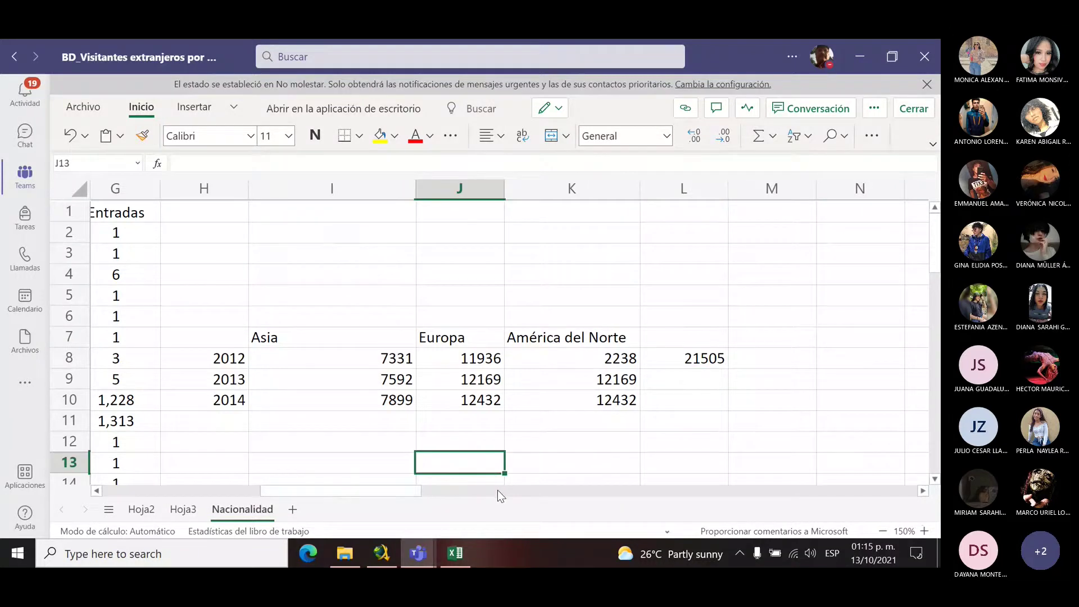
{"action": "type", "text": "="}
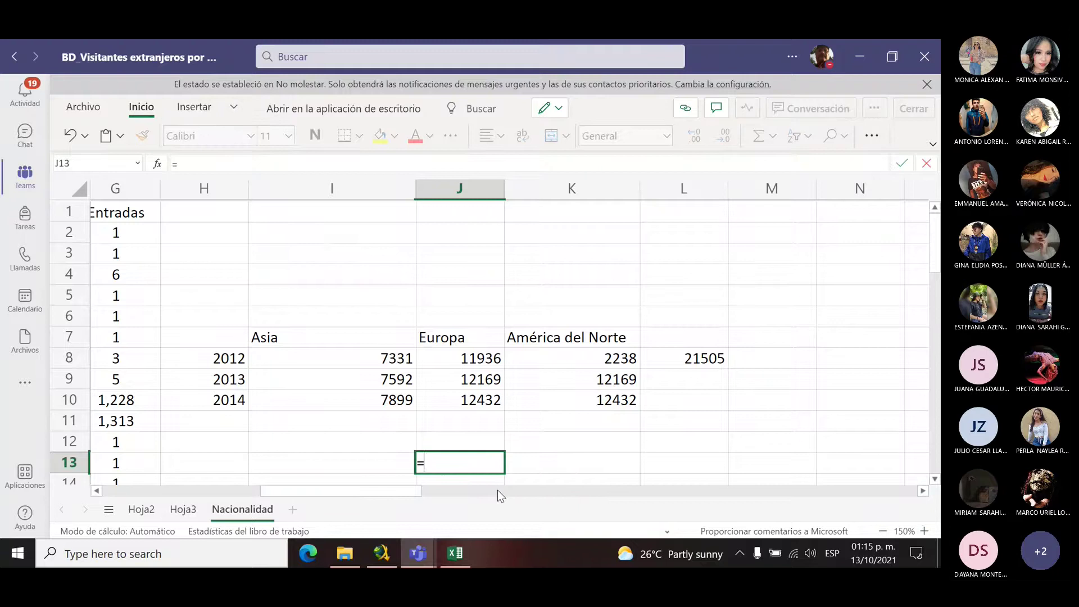
{"action": "left_click", "coordinate": [473, 360]}
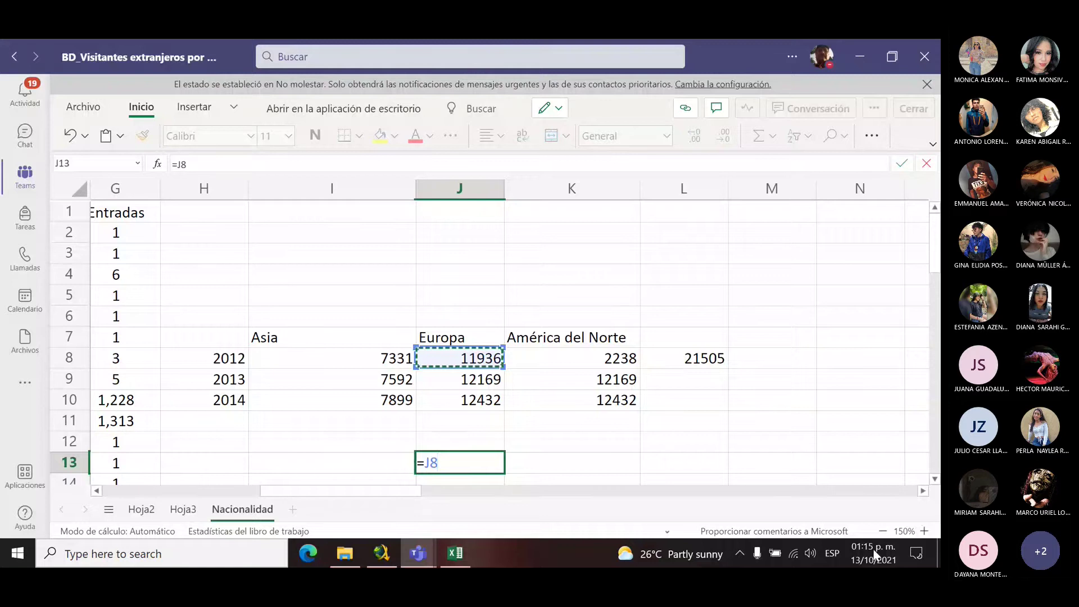
{"action": "left_click", "coordinate": [834, 550]}
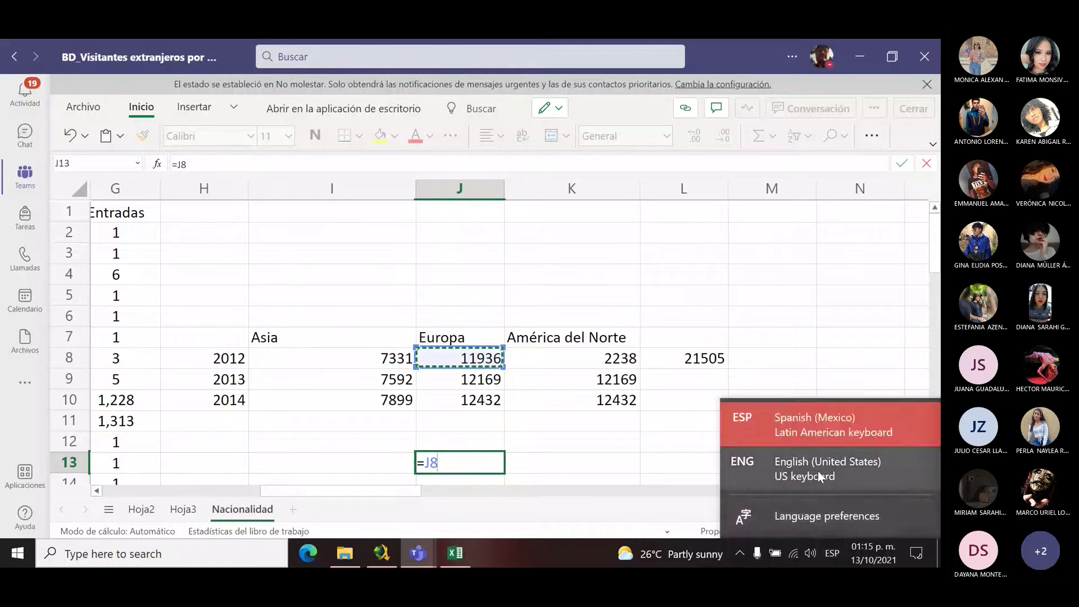
{"action": "left_click", "coordinate": [818, 473]}
{"action": "type", "text": "/"}
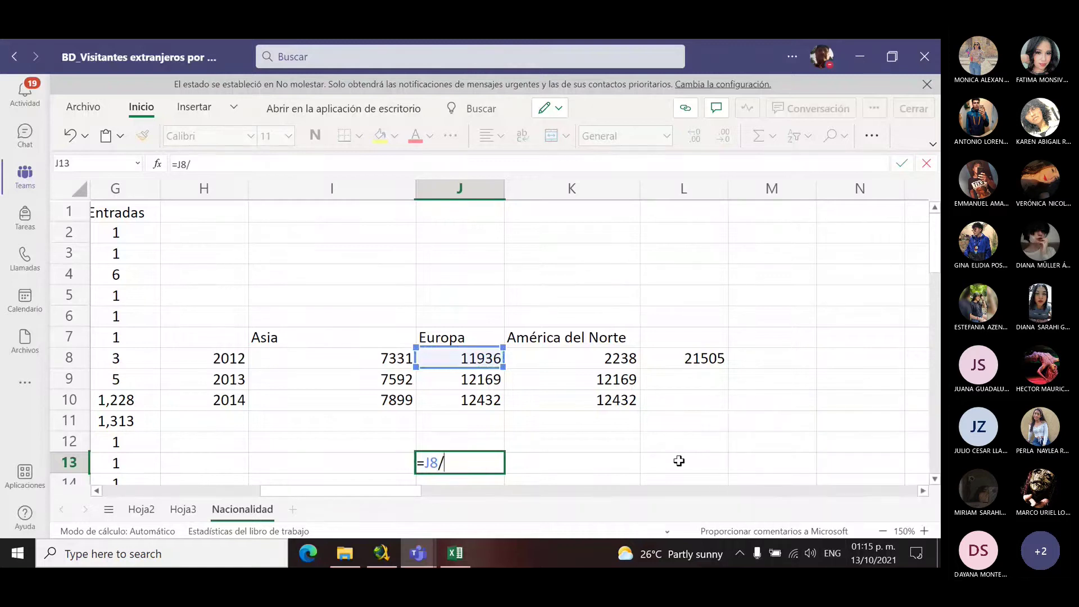
{"action": "left_click", "coordinate": [696, 363]}
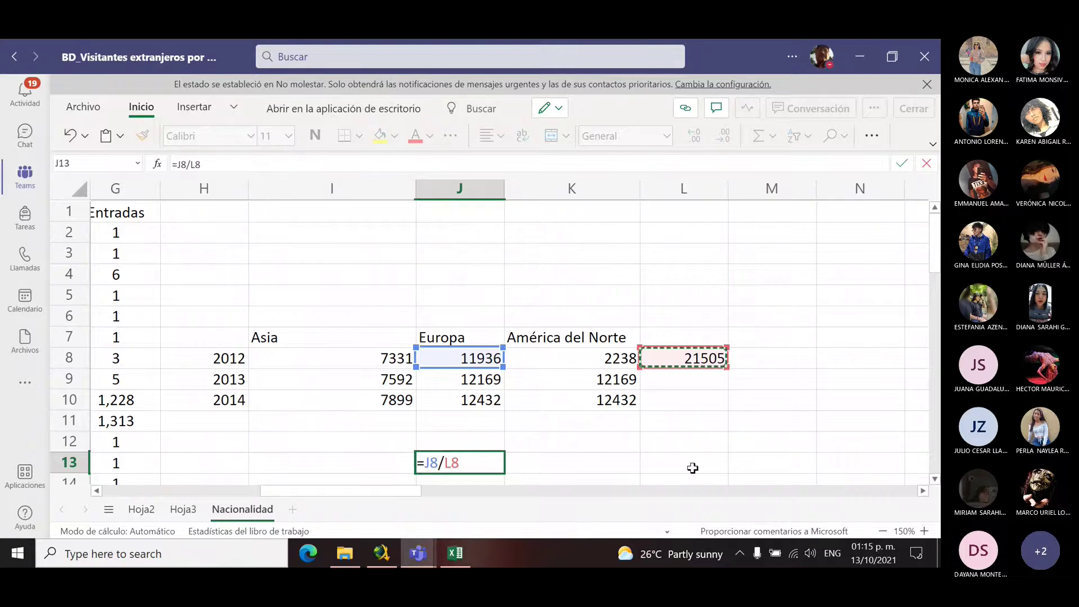
{"action": "key", "text": "Return"}
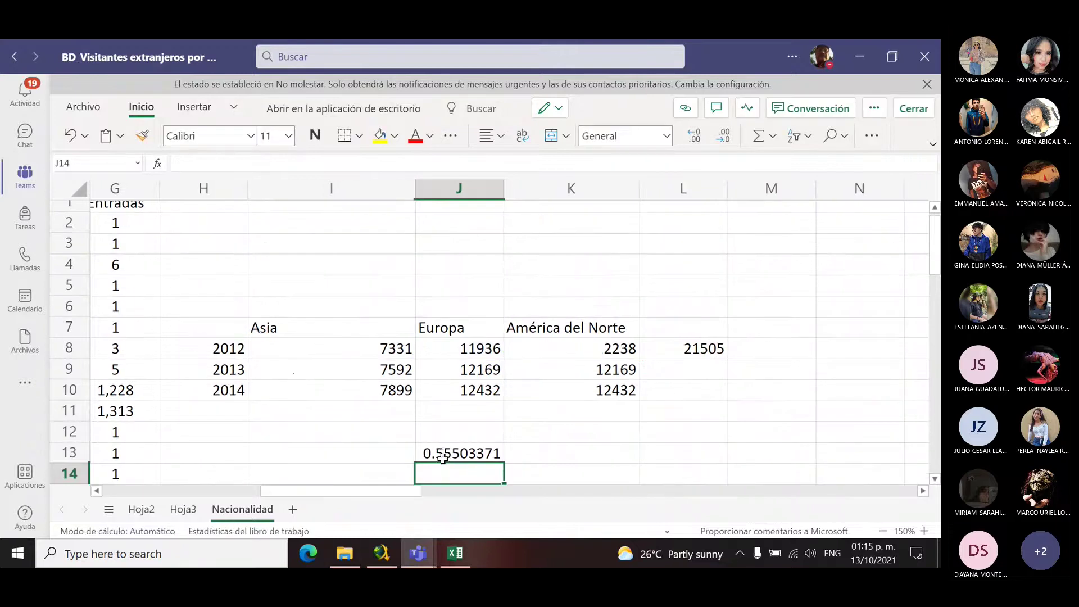
{"action": "left_click", "coordinate": [438, 452]}
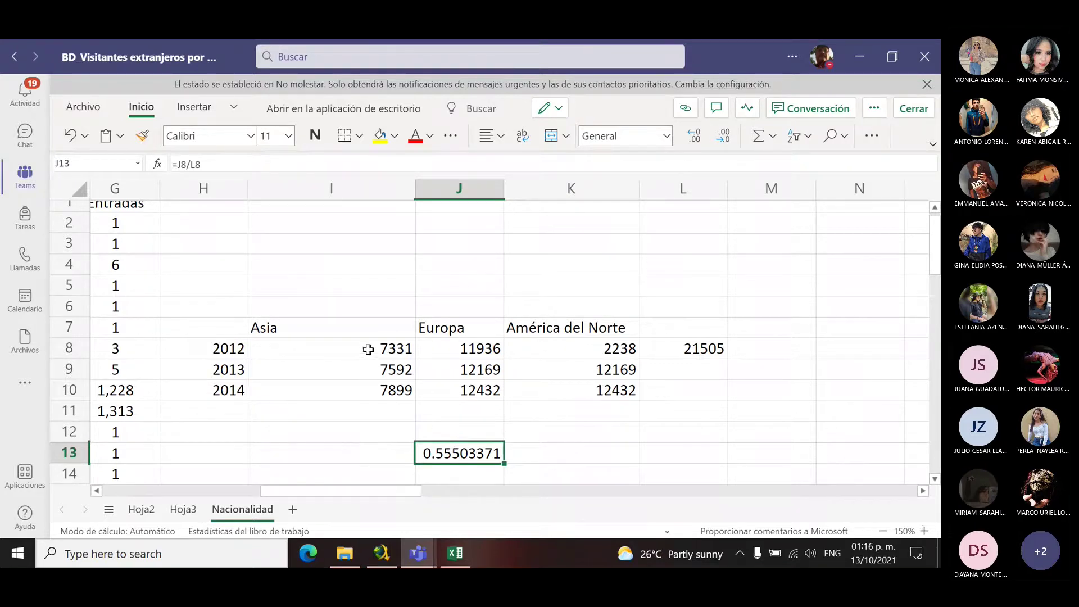
Step: Total the Asia counts for 2012 to 2014 in I11 with =SUMA(I8:I10)
{"action": "left_click", "coordinate": [345, 415]}
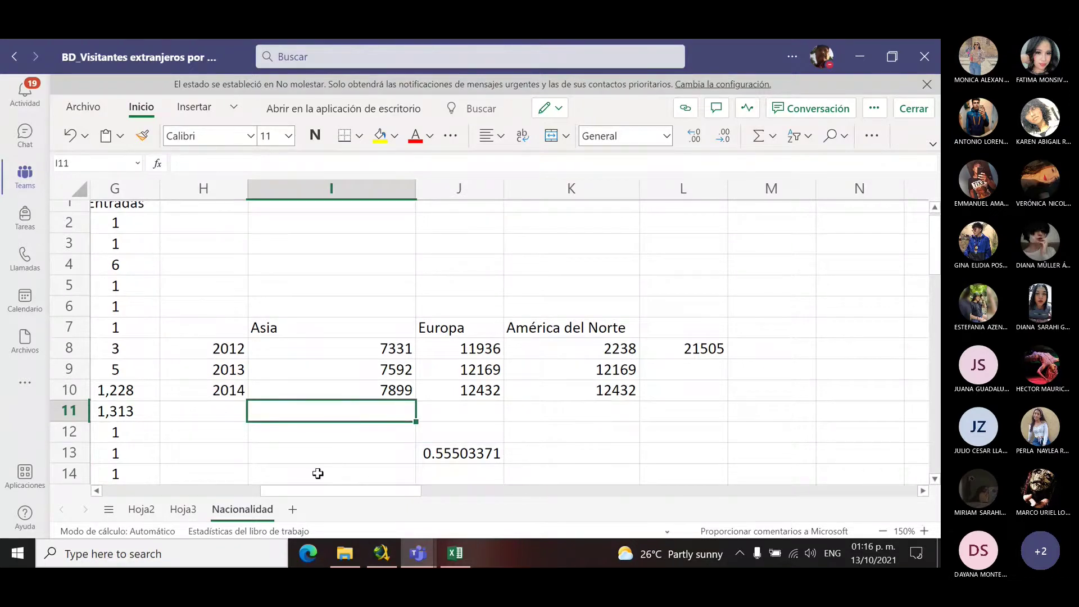
{"action": "type", "text": ")"}
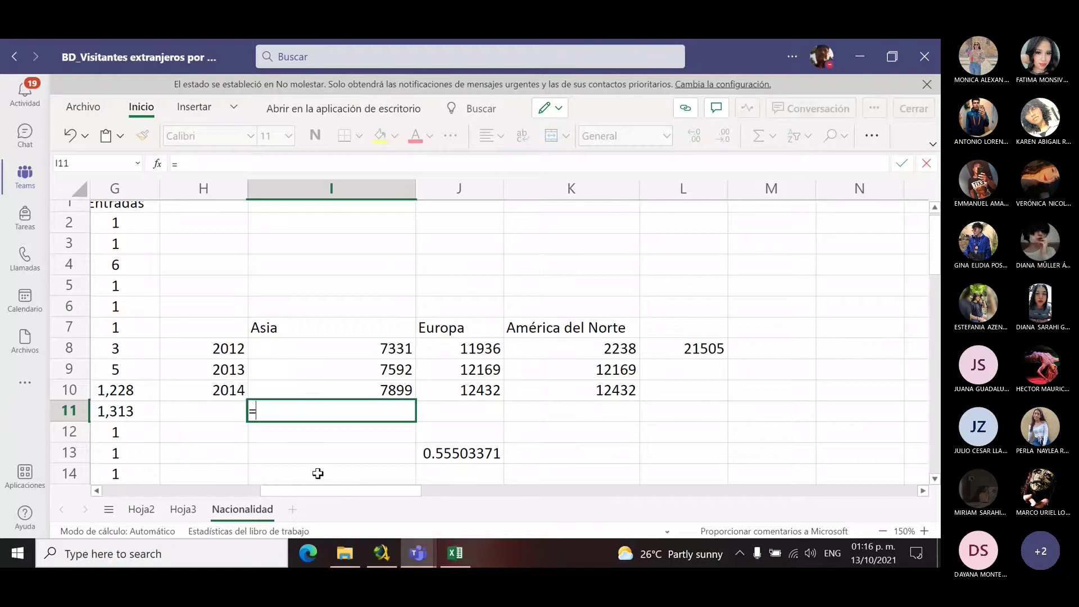
{"action": "type", "text": "suma"}
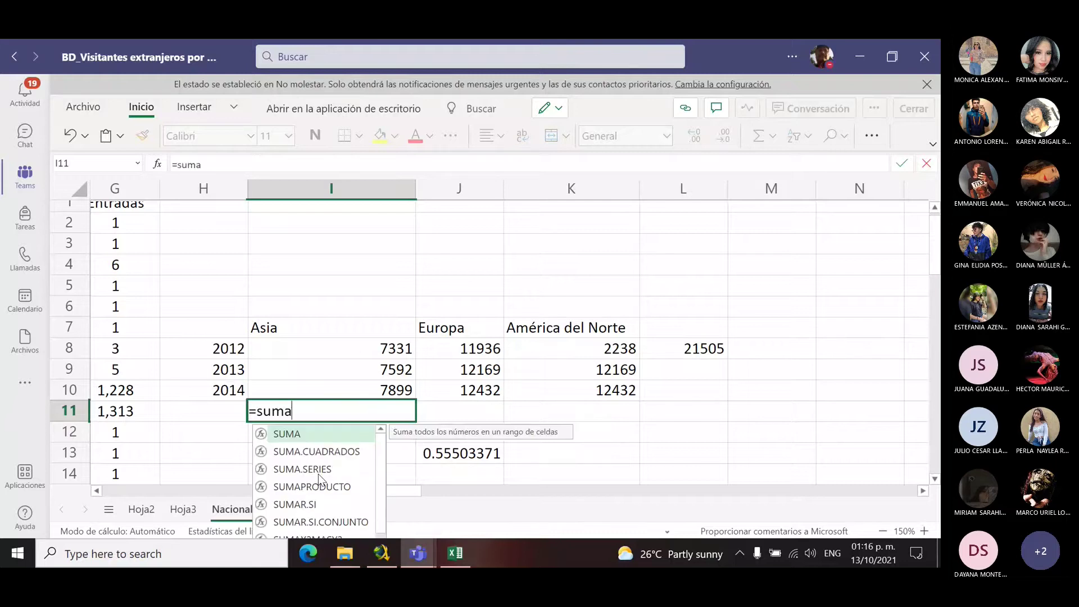
{"action": "type", "text": "*"}
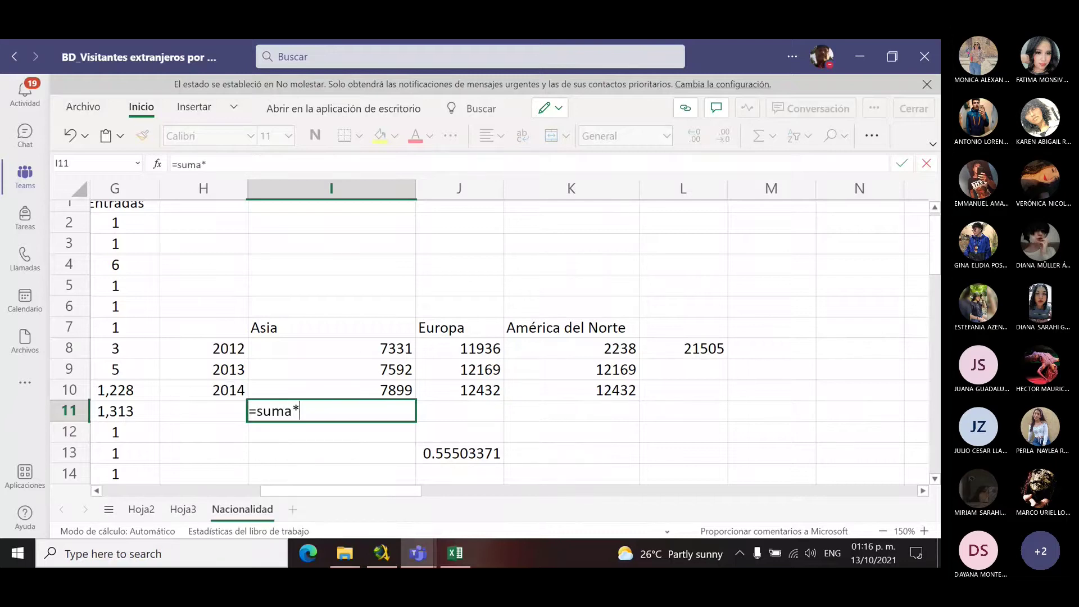
{"action": "key", "text": "BackSpace"}
{"action": "type", "text": "("}
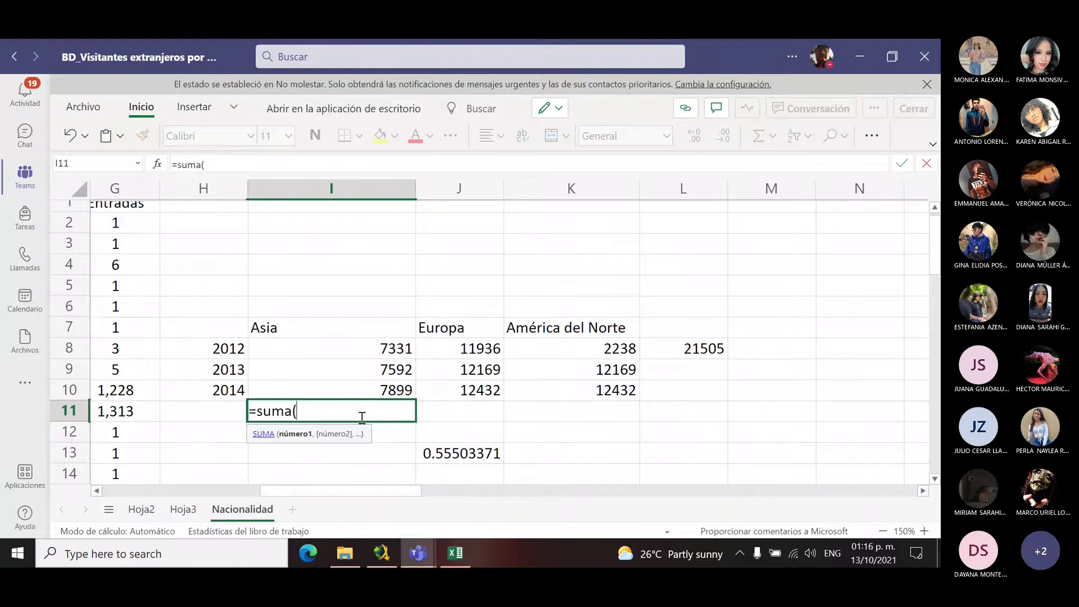
{"action": "left_click_drag", "start_coordinate": [371, 348], "coordinate": [375, 383]}
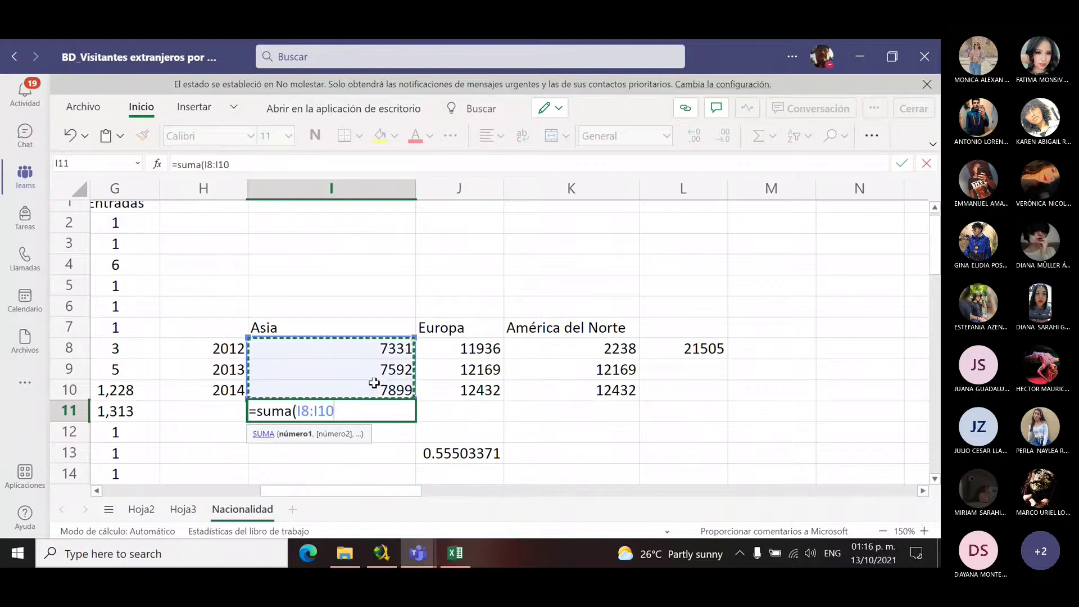
{"action": "key", "text": "Return"}
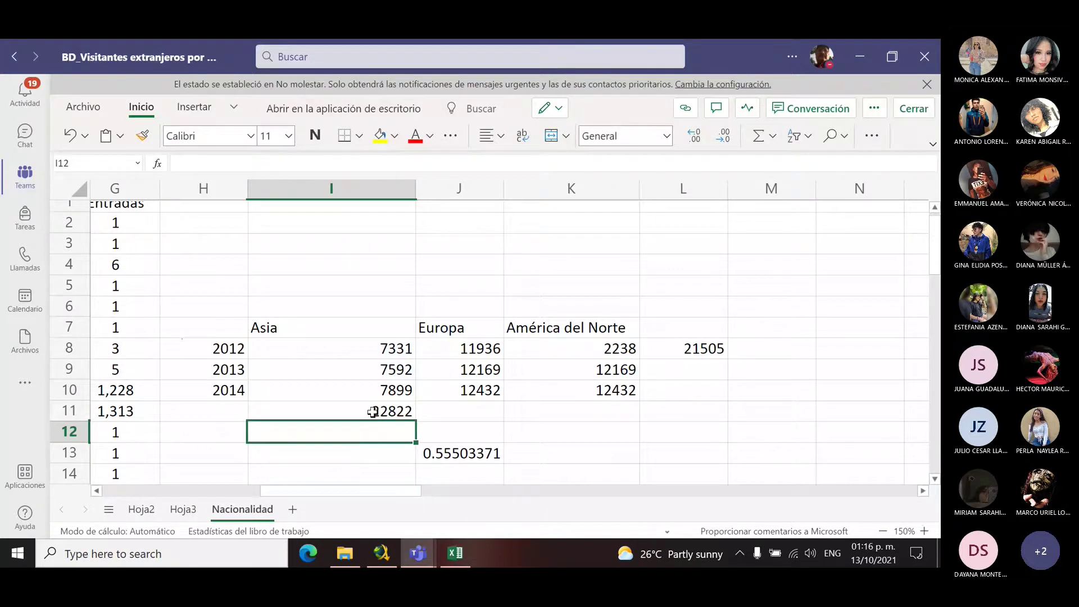
{"action": "left_click", "coordinate": [373, 412]}
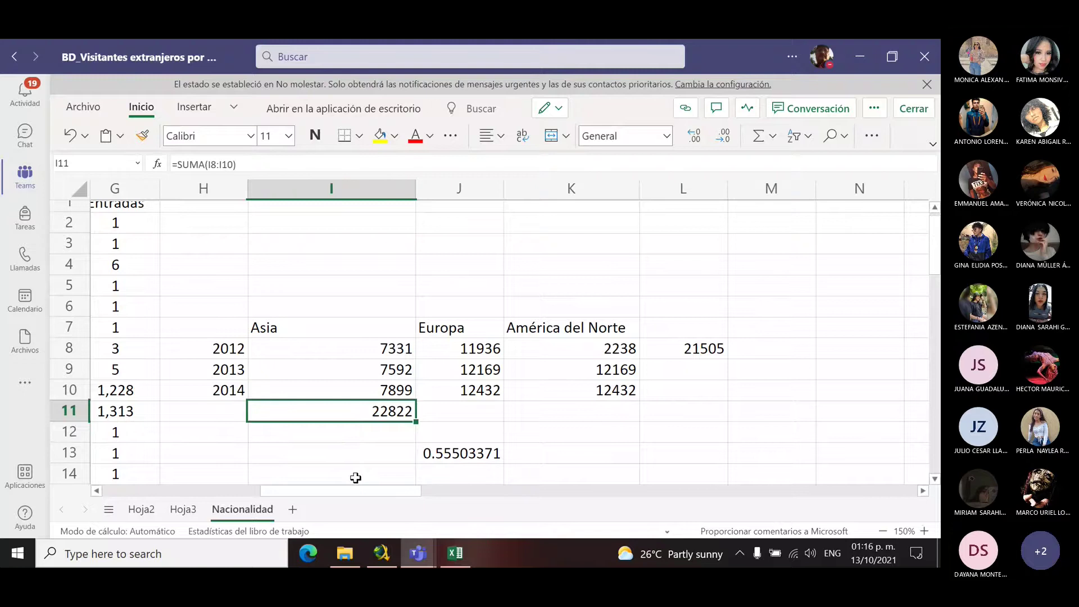
{"action": "key", "text": "ctrl+c"}
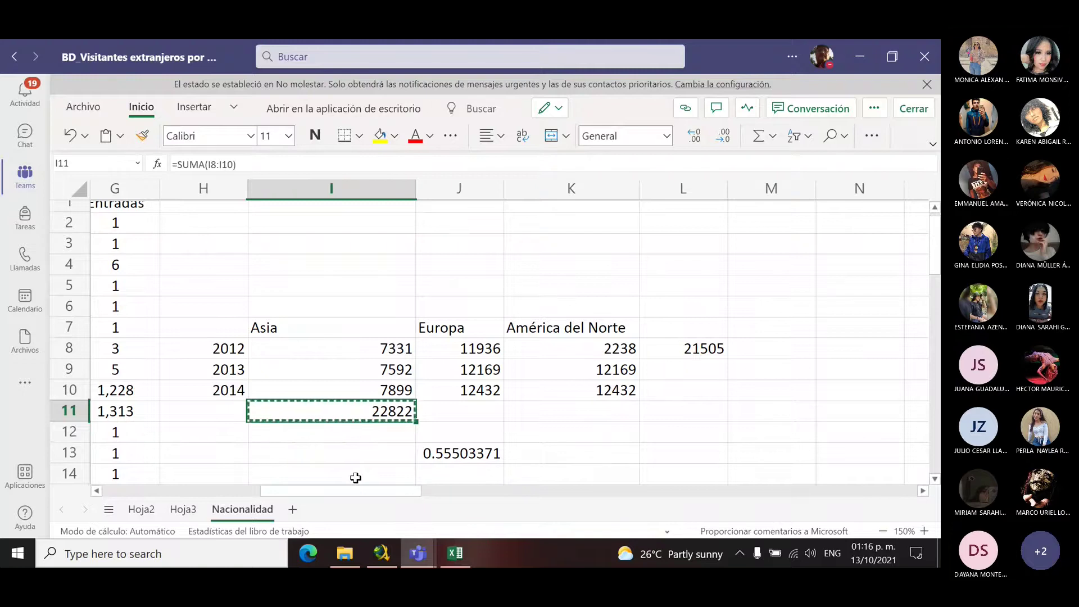
{"action": "key", "text": "Right"}
{"action": "key", "text": "shift+Right"}
{"action": "key", "text": "shift+Left"}
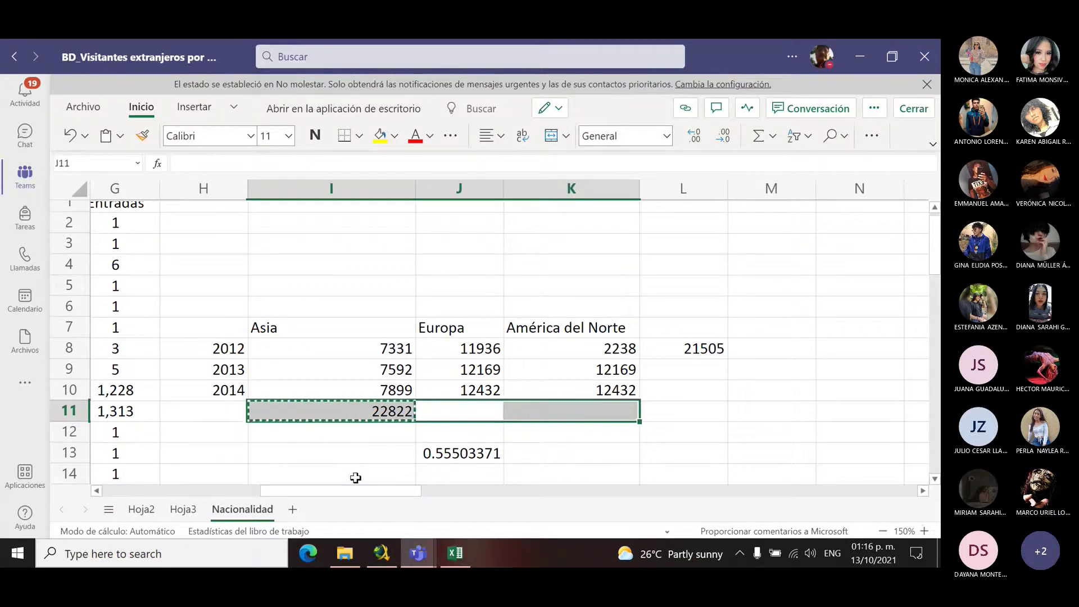
{"action": "key", "text": "Right"}
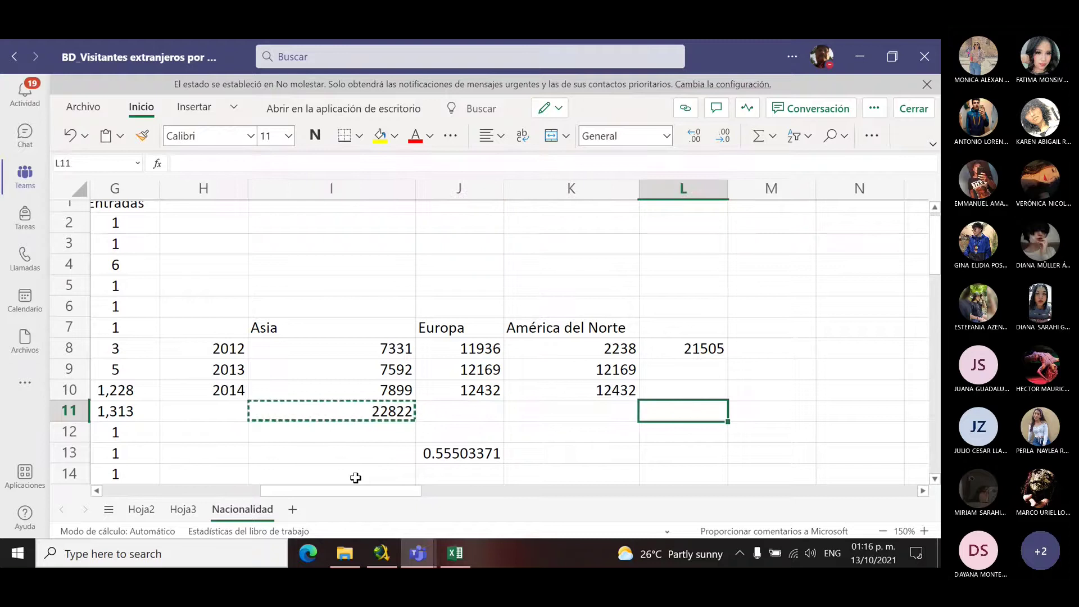
{"action": "key", "text": "Left"}
{"action": "key", "text": "Left"}
Step: Fill the Asia column total in I11 across to J11 and K11 for Europa and América del Norte
{"action": "key", "text": "Left"}
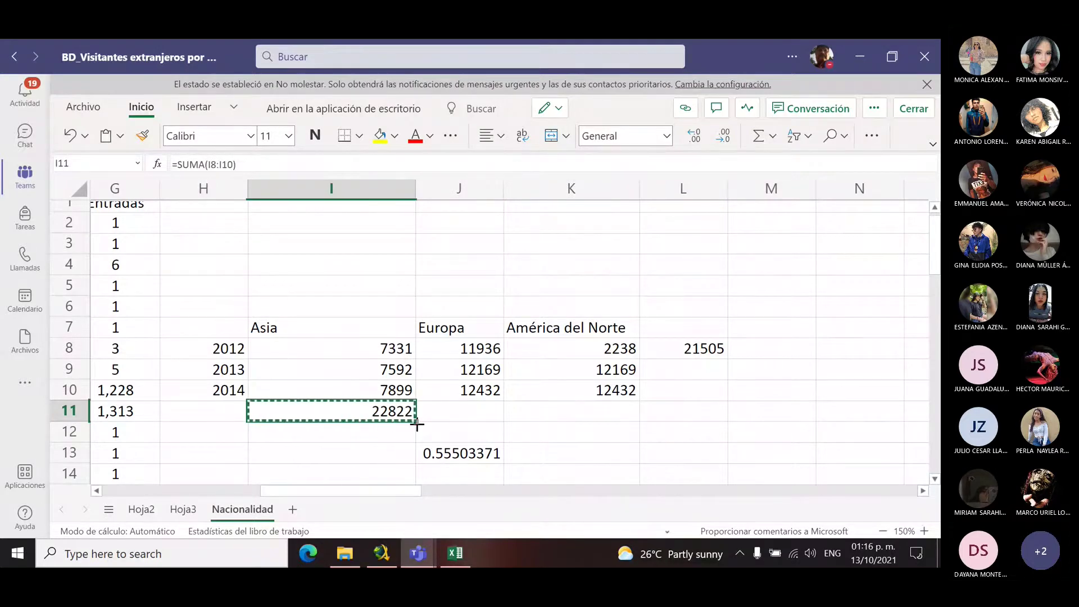
{"action": "left_click_drag", "start_coordinate": [414, 424], "coordinate": [616, 453]}
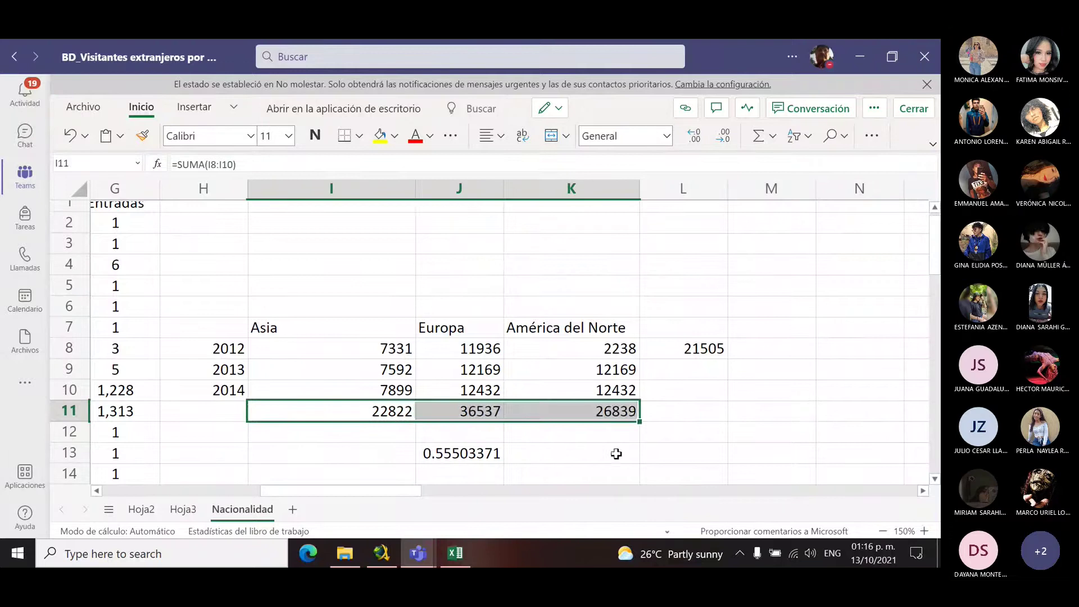
{"action": "left_click", "coordinate": [616, 453]}
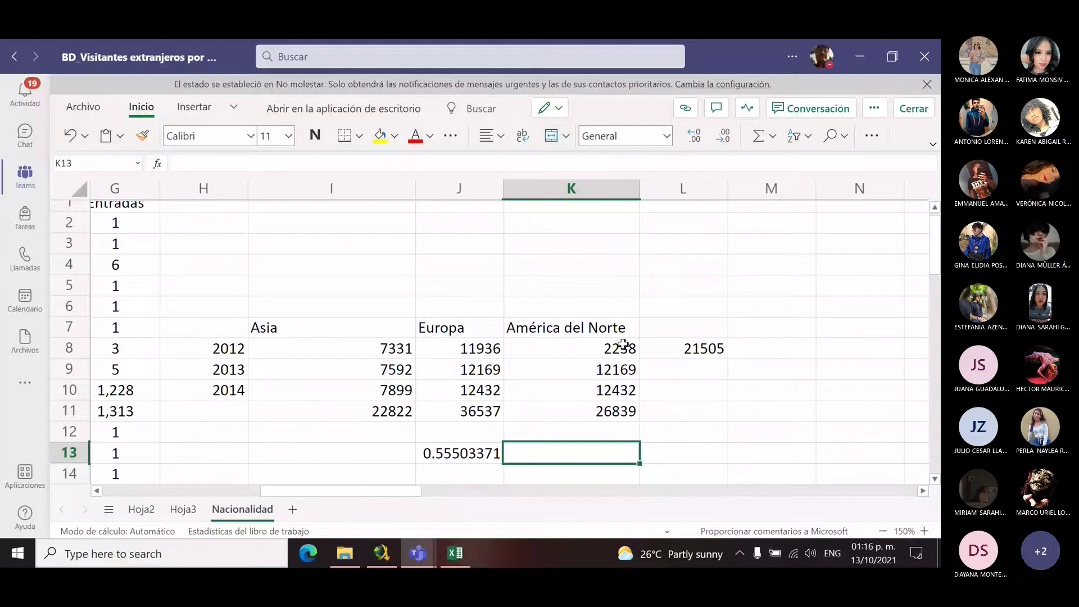
{"action": "left_click", "coordinate": [569, 472]}
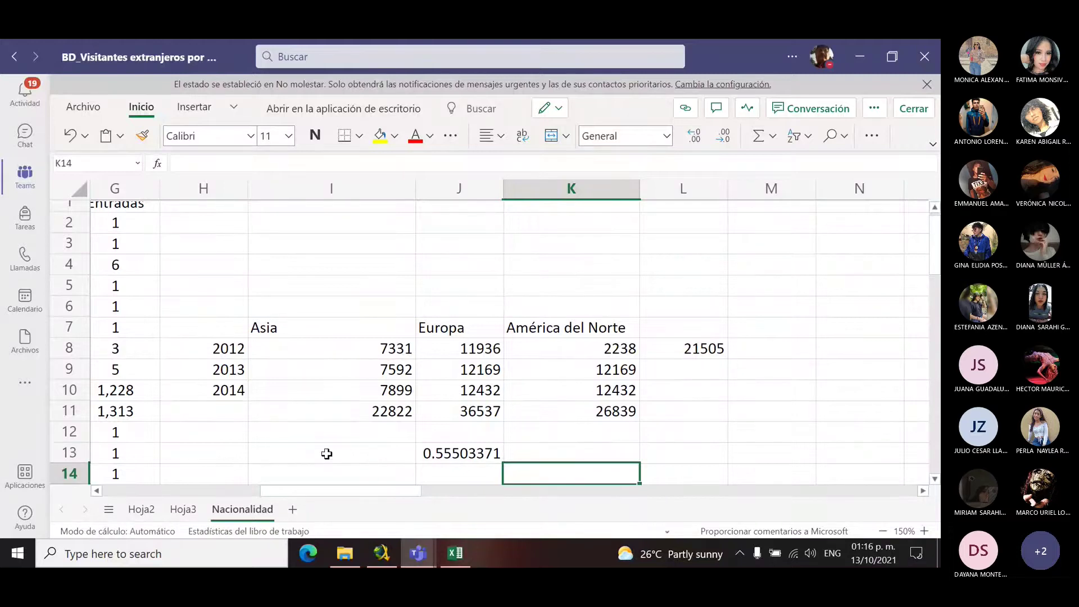
Step: Check the Asia total formula in I11 and clear the Europa probability from J13
{"action": "left_click", "coordinate": [374, 411]}
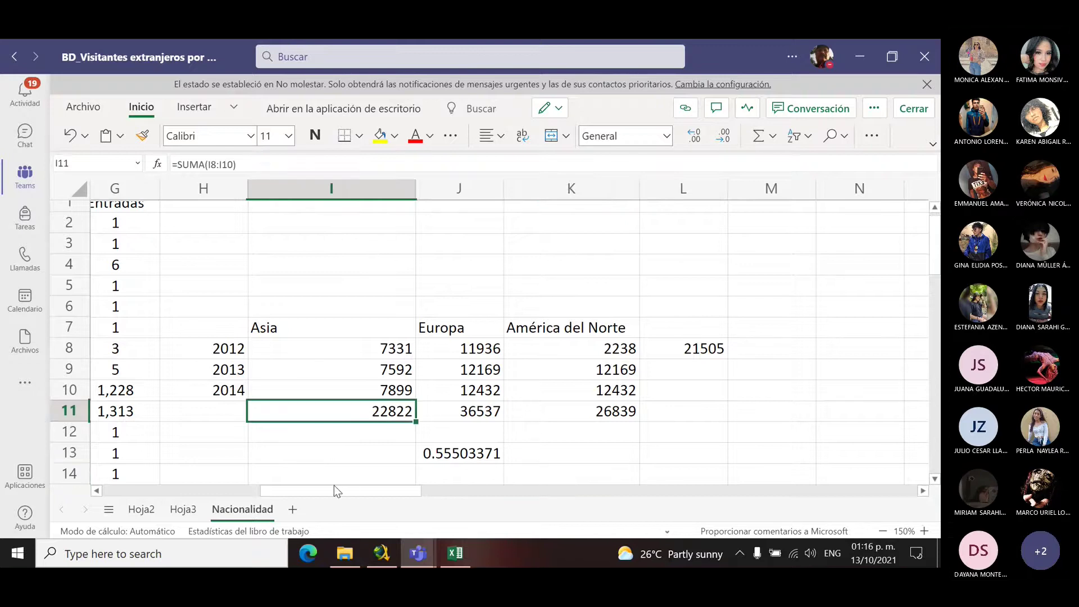
{"action": "left_click", "coordinate": [430, 452]}
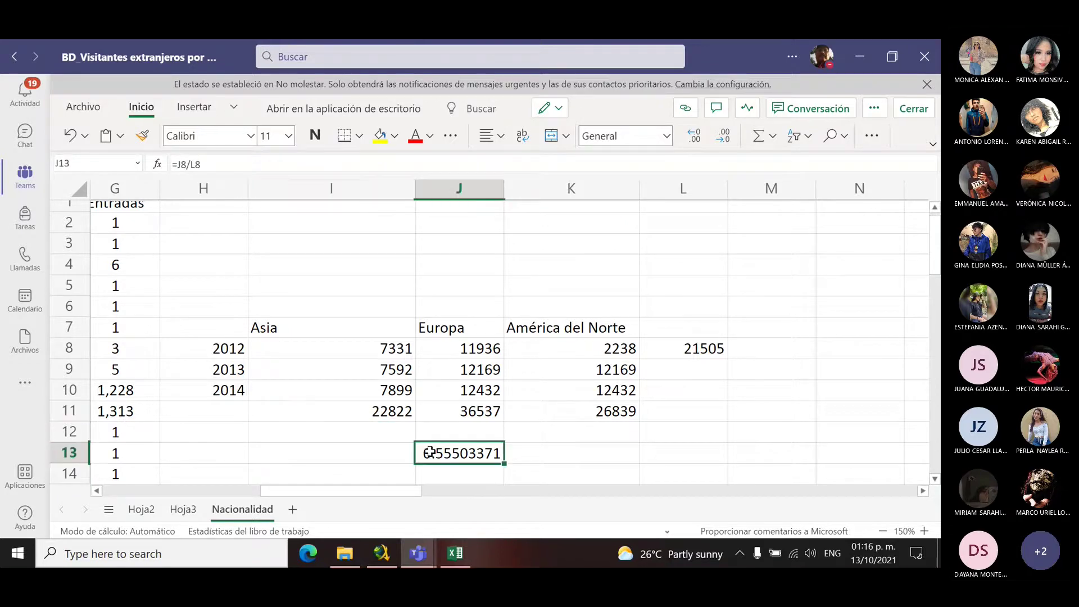
{"action": "key", "text": "Delete"}
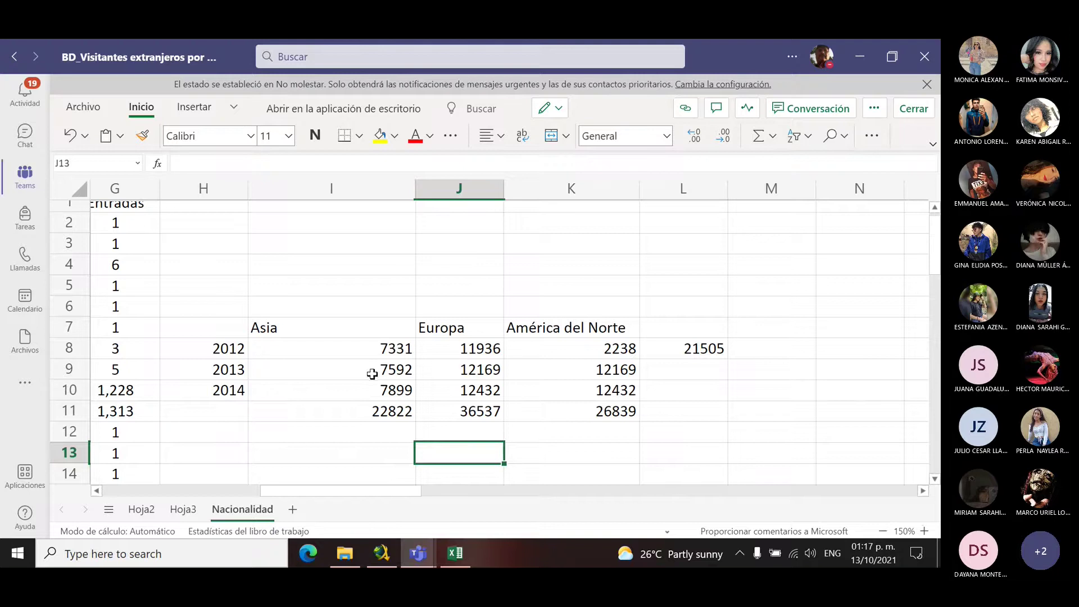
Step: Enter =I9/I11 in I13 to divide the 2013 Asia count by the Asia total
{"action": "left_click_drag", "start_coordinate": [367, 344], "coordinate": [368, 403]}
{"action": "left_click", "coordinate": [342, 456]}
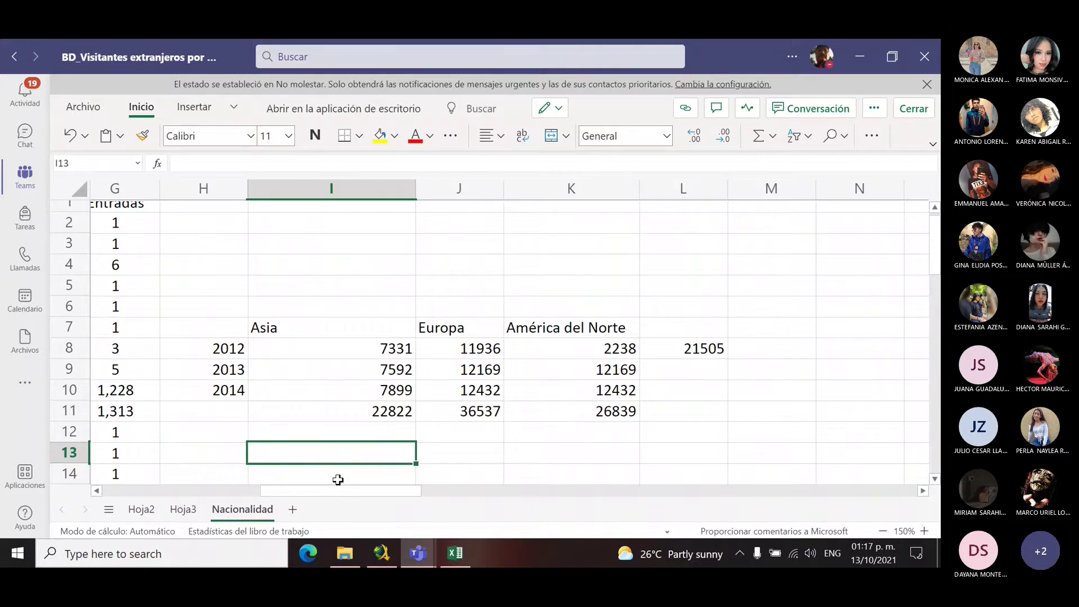
{"action": "type", "text": "="}
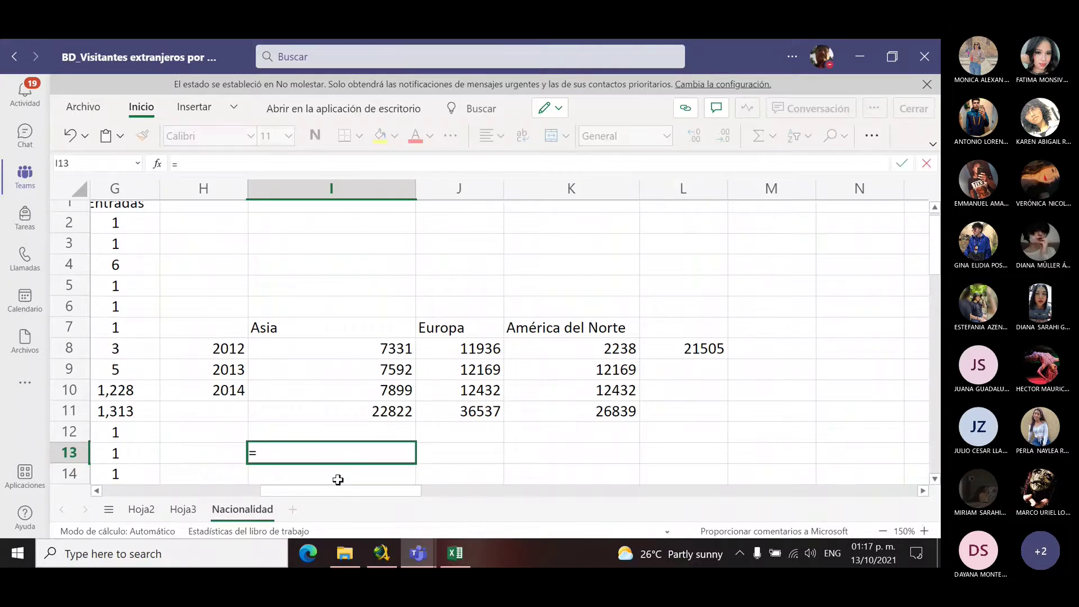
{"action": "left_click", "coordinate": [355, 372]}
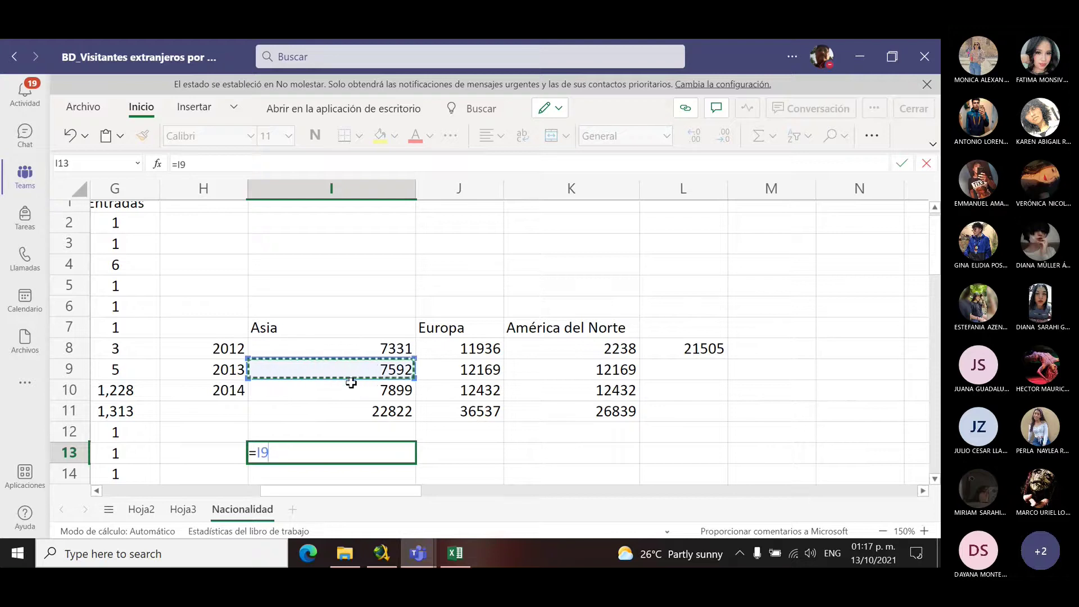
{"action": "type", "text": "/"}
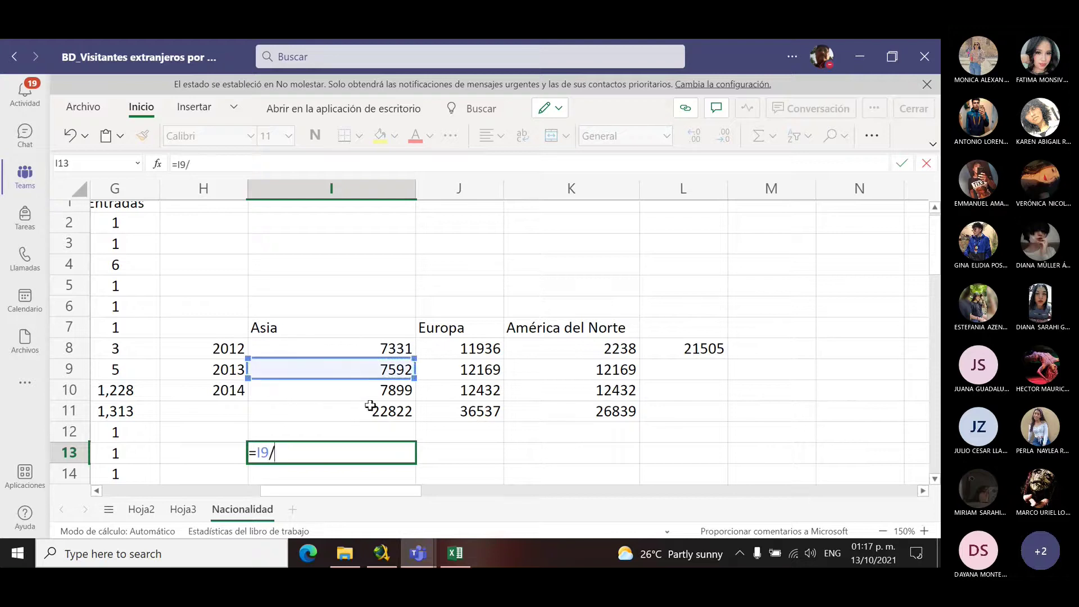
{"action": "left_click", "coordinate": [390, 411]}
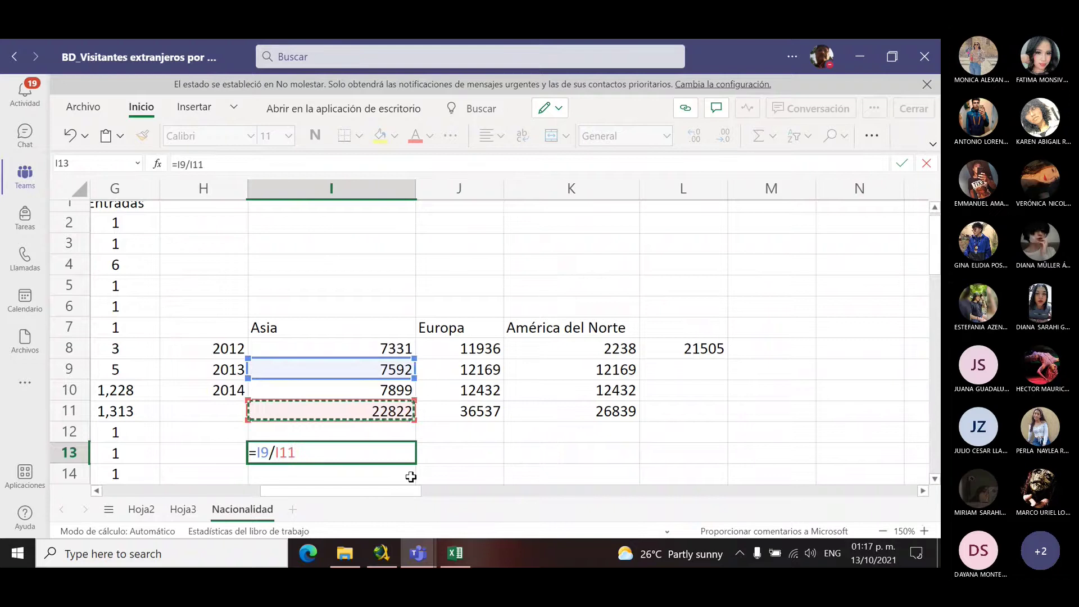
{"action": "key", "text": "Return"}
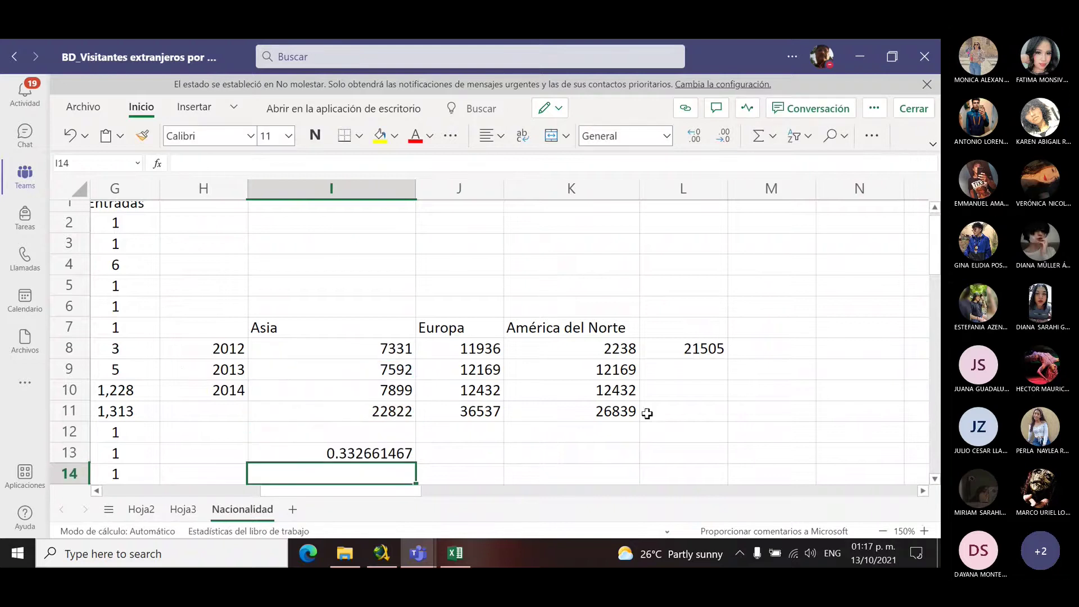
Step: Fill the L8 row total down to L10 and sum the region totals in L11 with =SUMA(I11:K11)
{"action": "left_click", "coordinate": [698, 356]}
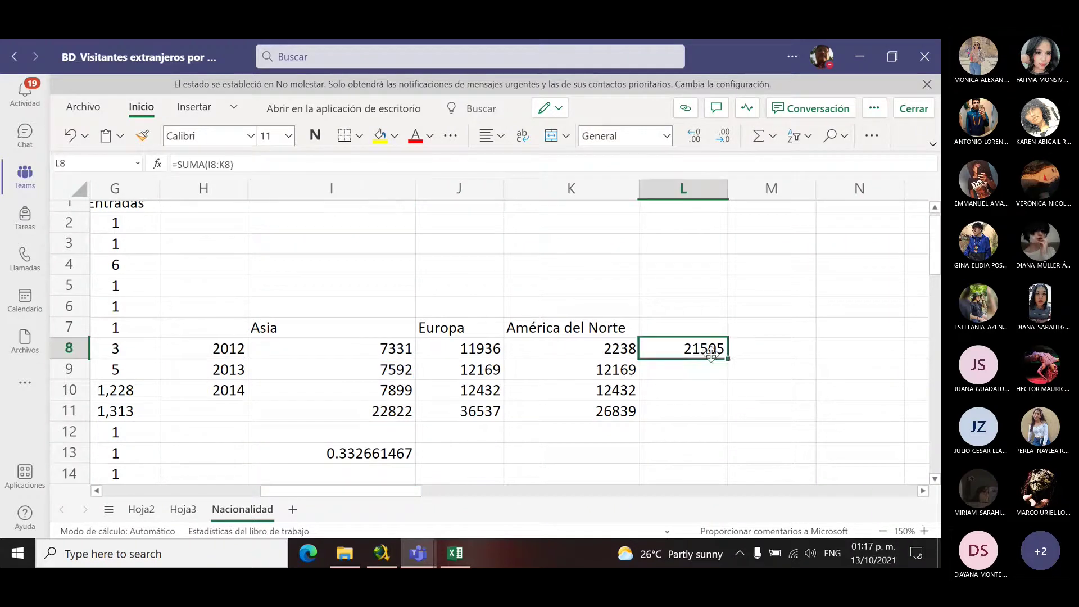
{"action": "left_click_drag", "start_coordinate": [728, 358], "coordinate": [720, 394]}
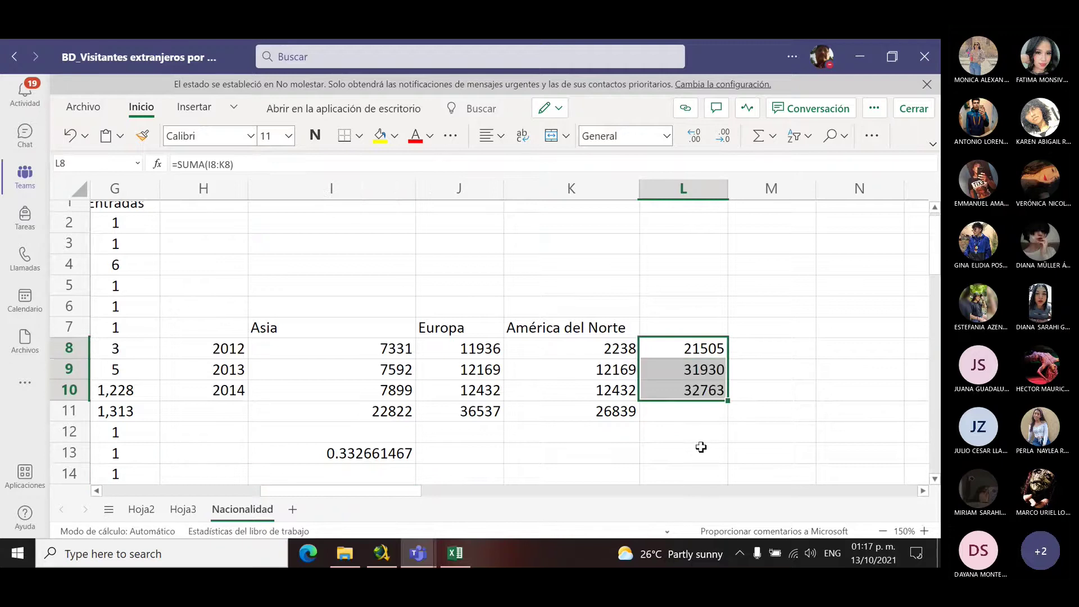
{"action": "left_click", "coordinate": [666, 413]}
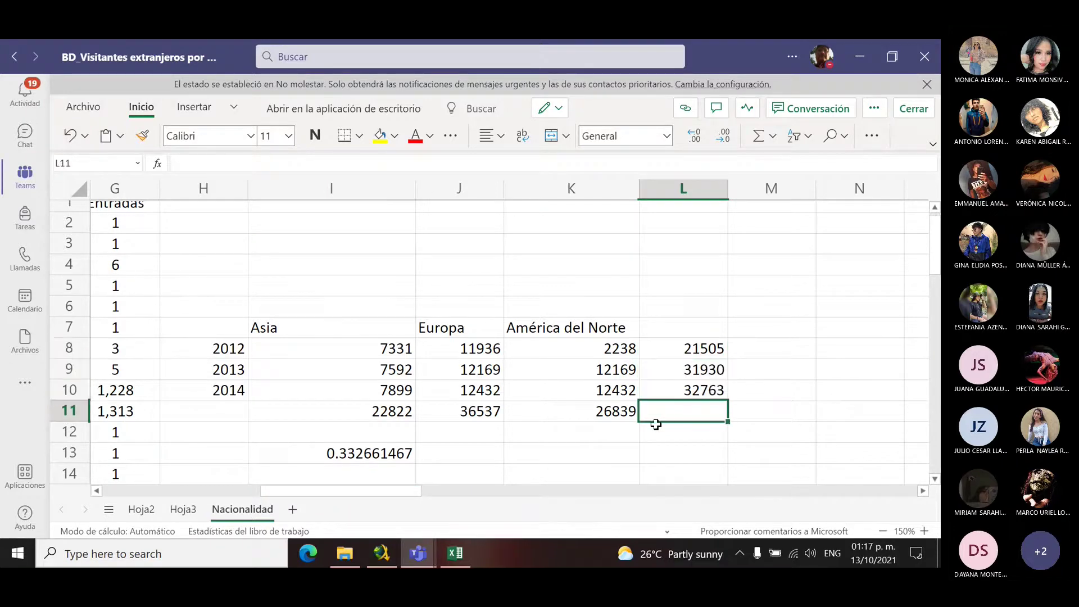
{"action": "type", "text": "+"}
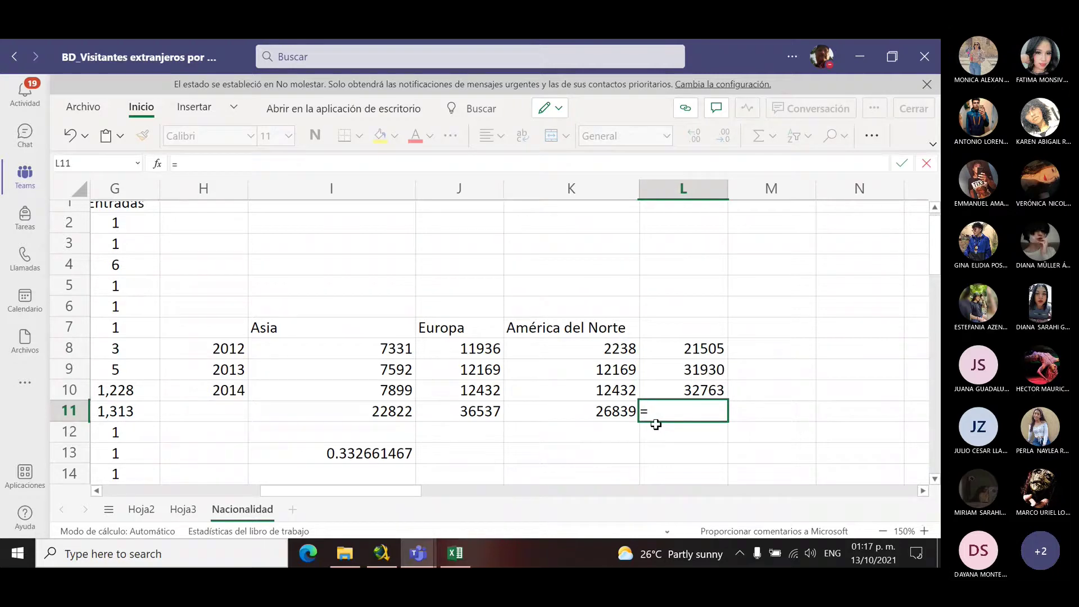
{"action": "type", "text": "suma*"}
{"action": "key", "text": "BackSpace"}
{"action": "type", "text": "("}
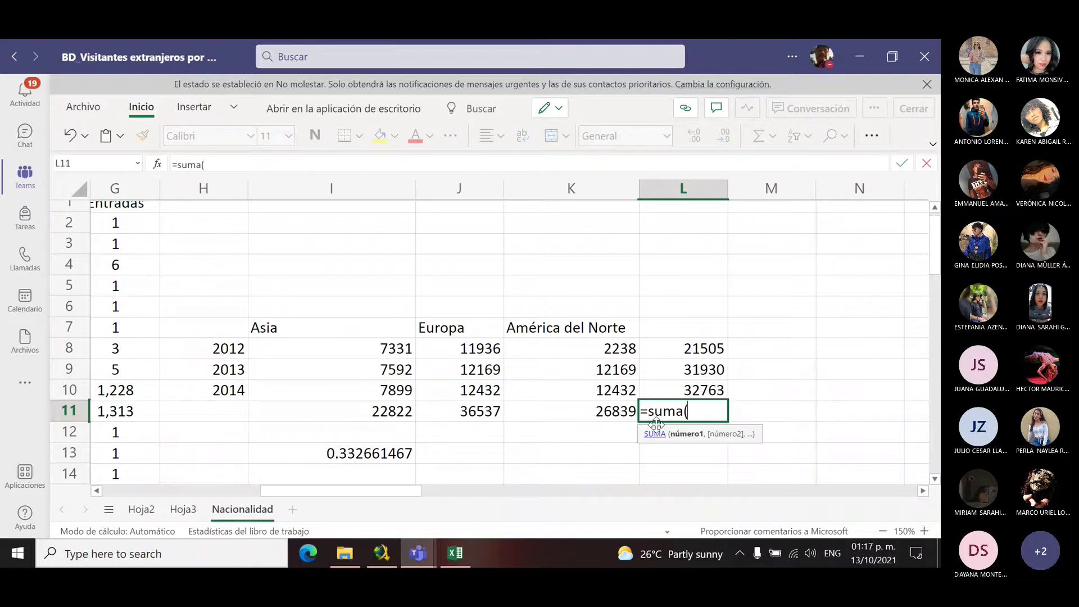
{"action": "left_click_drag", "start_coordinate": [378, 414], "coordinate": [577, 408]}
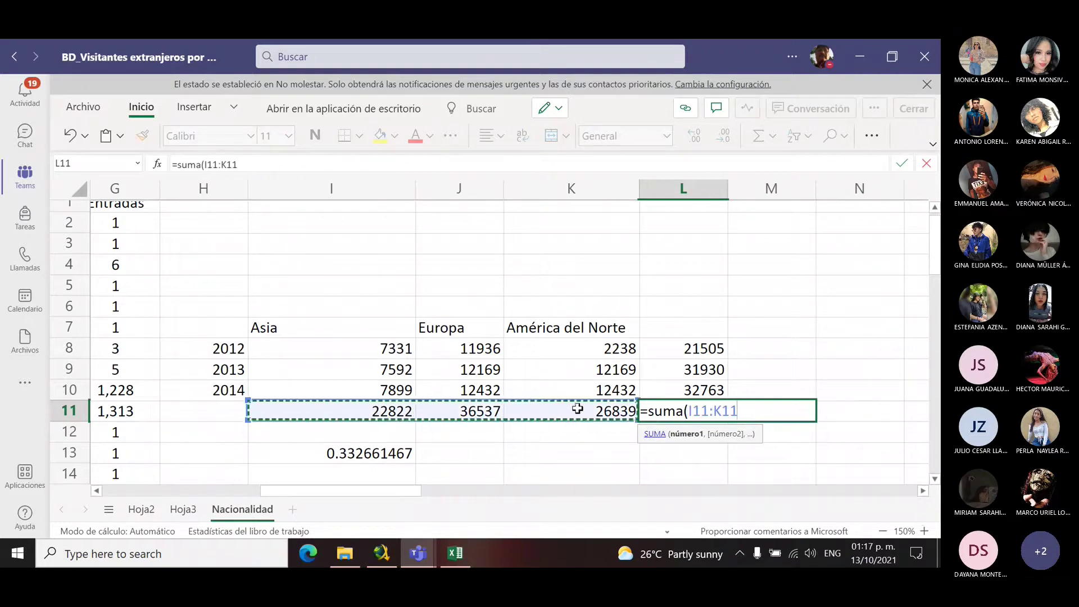
{"action": "key", "text": "Return"}
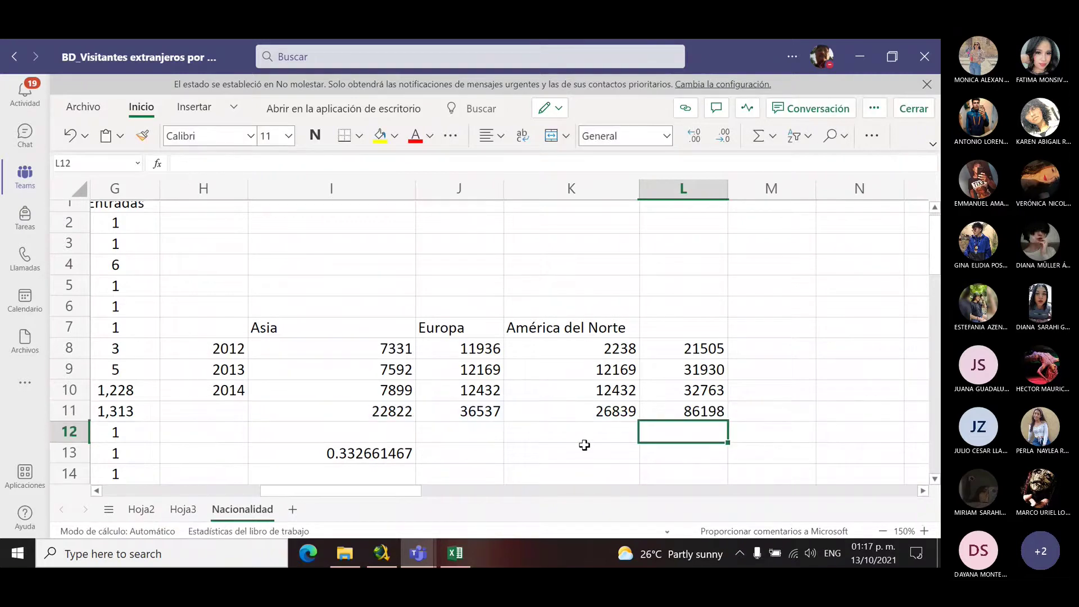
Step: Enter =K11/L11 in K14 to divide the América del Norte total by the overall total
{"action": "left_click", "coordinate": [690, 412]}
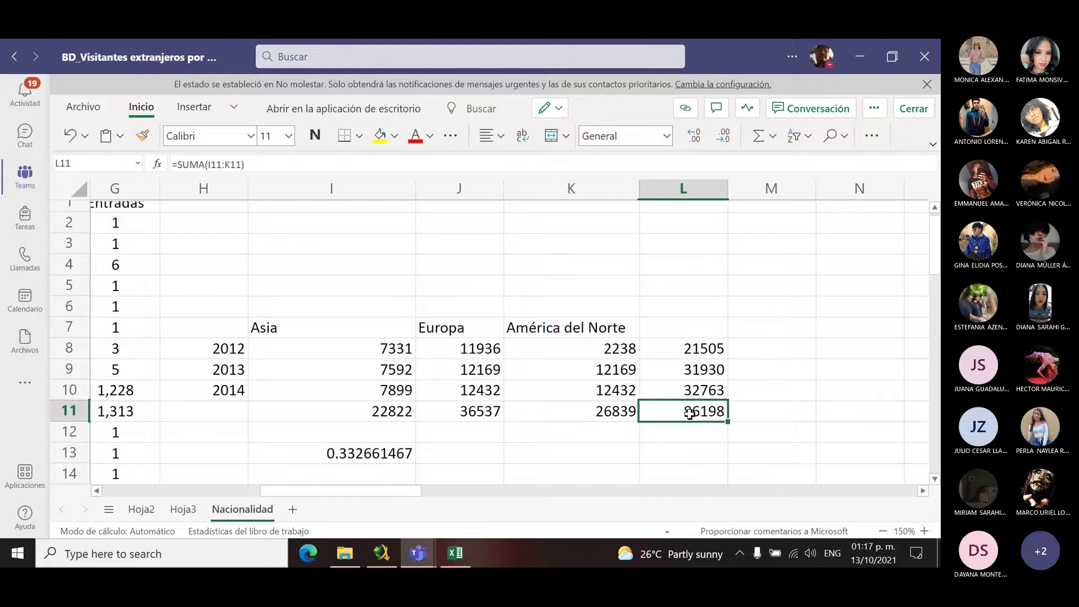
{"action": "left_click", "coordinate": [240, 348]}
{"action": "left_click", "coordinate": [713, 418]}
{"action": "left_click", "coordinate": [563, 466]}
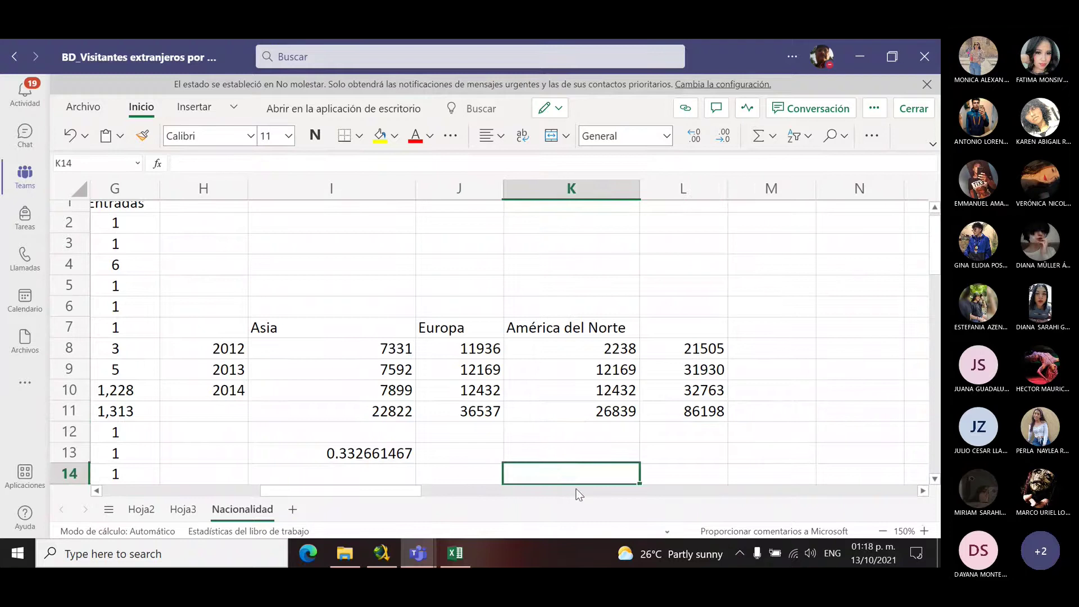
{"action": "type", "text": "="}
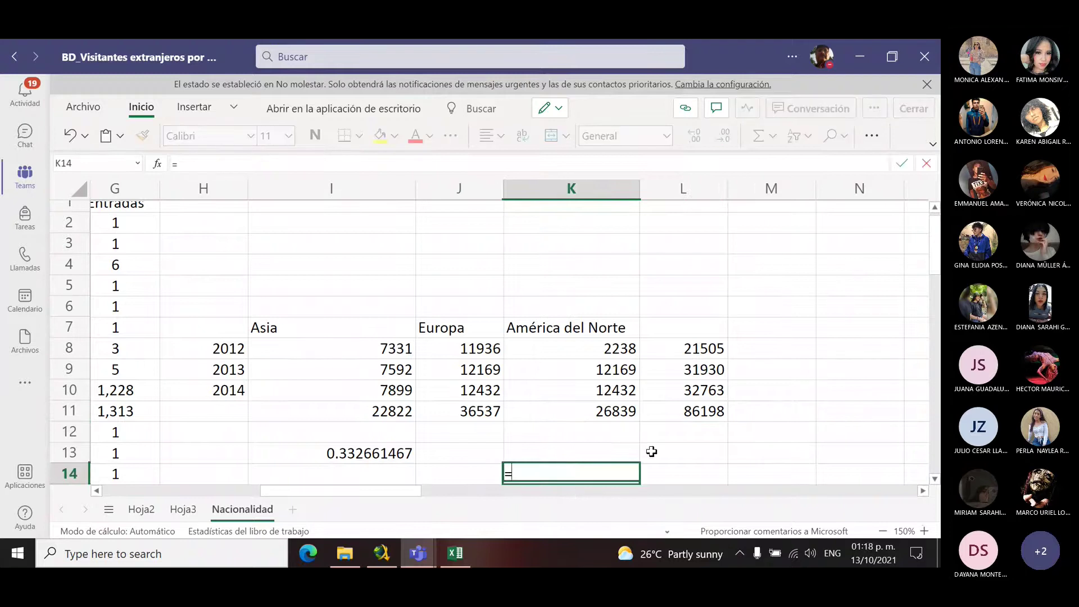
{"action": "left_click", "coordinate": [622, 410]}
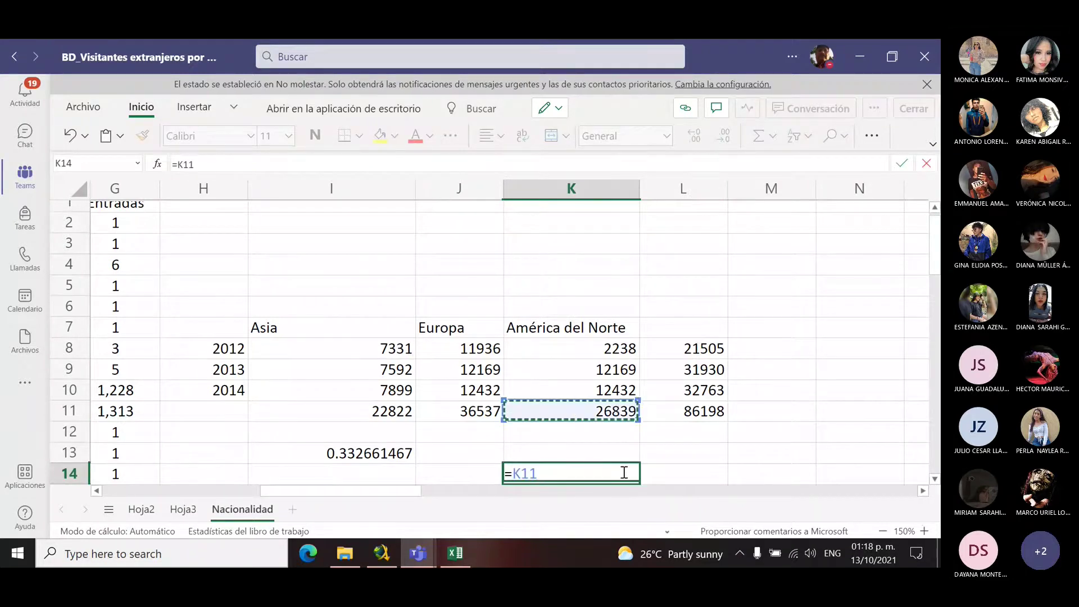
{"action": "type", "text": "/"}
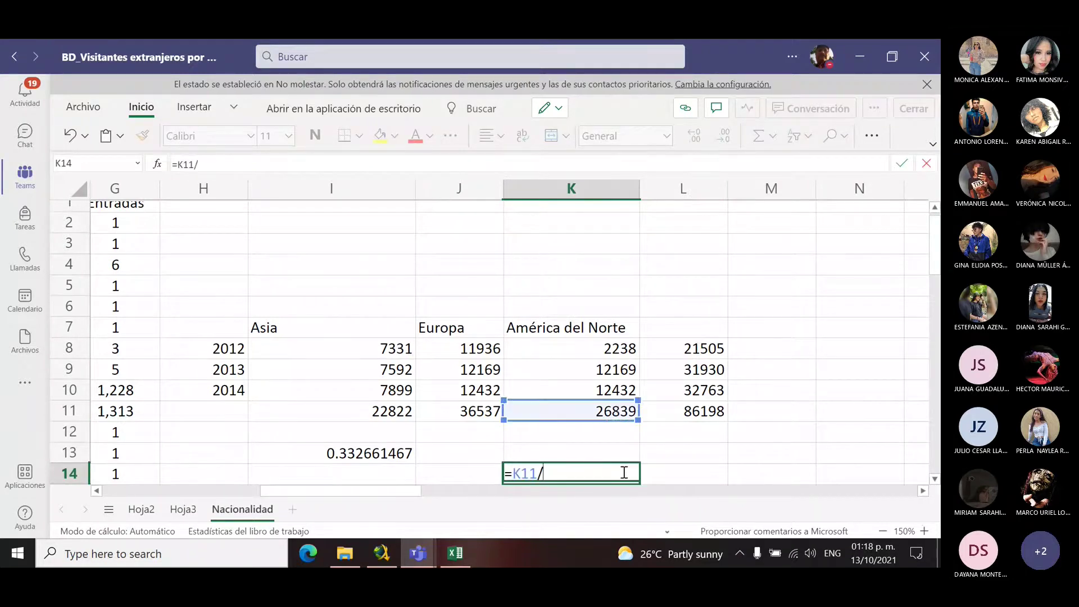
{"action": "left_click", "coordinate": [704, 415]}
{"action": "key", "text": "Return"}
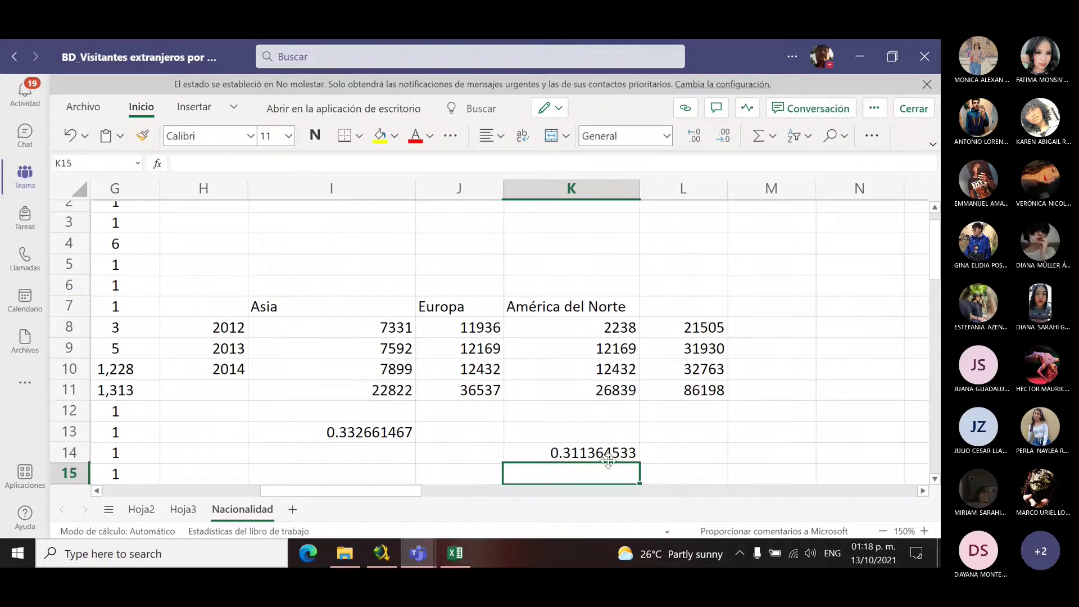
{"action": "key", "text": "Up"}
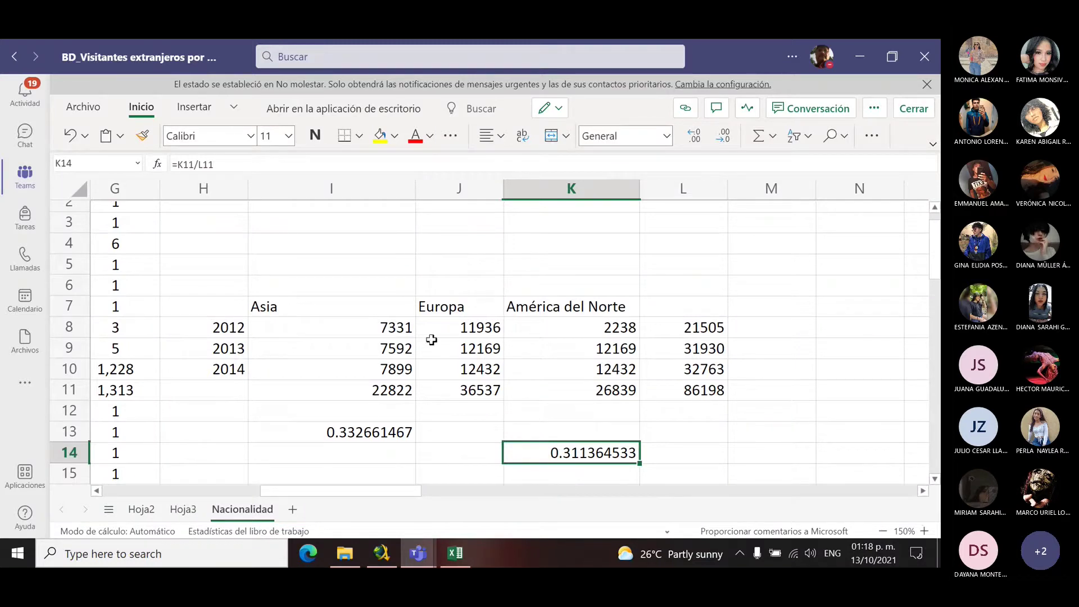
Step: Examine the Asia count formulas for 2012 and 2013 against the region and Entradas columns of the source data
{"action": "left_click", "coordinate": [400, 331]}
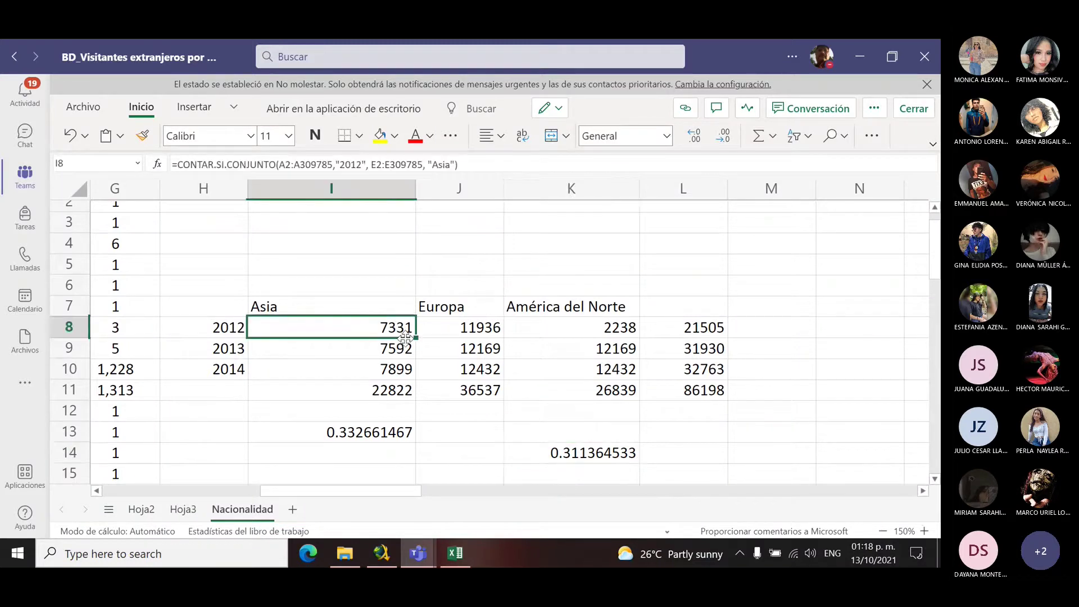
{"action": "left_click", "coordinate": [461, 330]}
{"action": "left_click", "coordinate": [400, 349]}
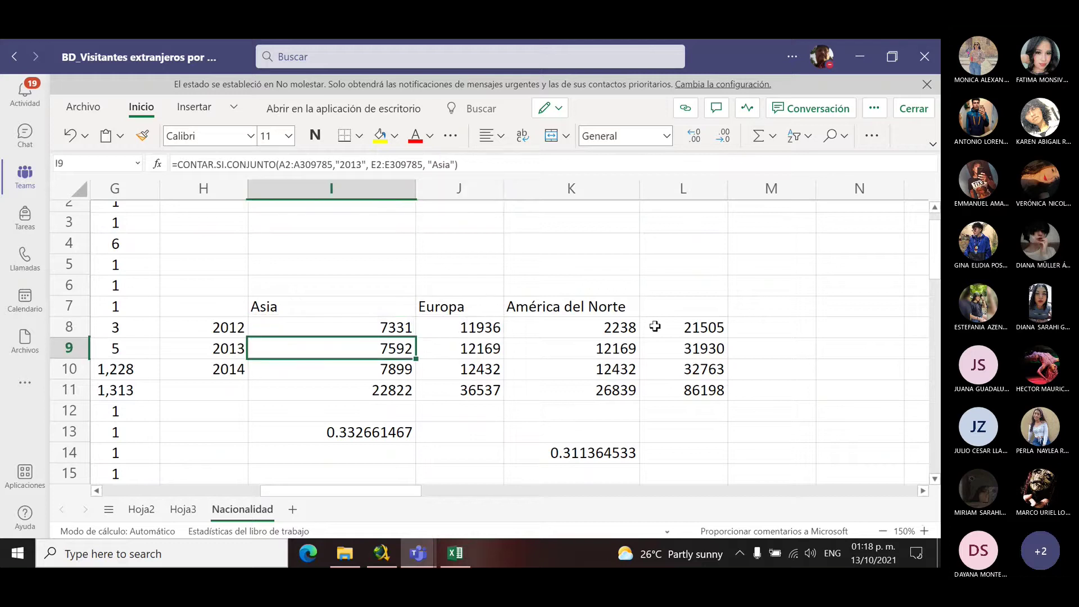
{"action": "left_click", "coordinate": [582, 456]}
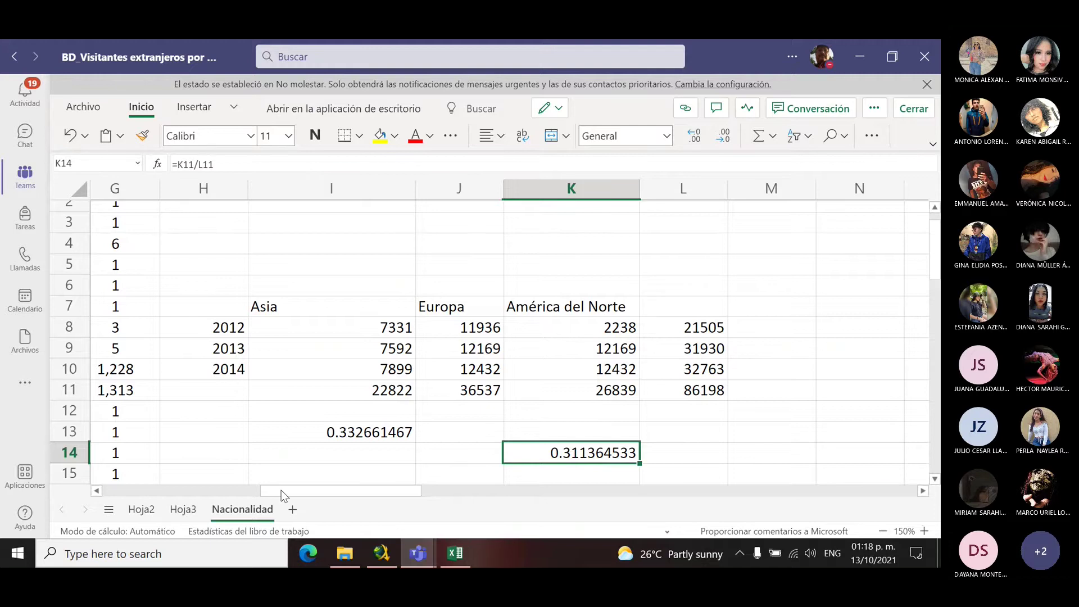
{"action": "left_click_drag", "start_coordinate": [281, 490], "coordinate": [229, 502]}
{"action": "scroll", "coordinate": [225, 478], "scroll_direction": "left", "scroll_amount": 2}
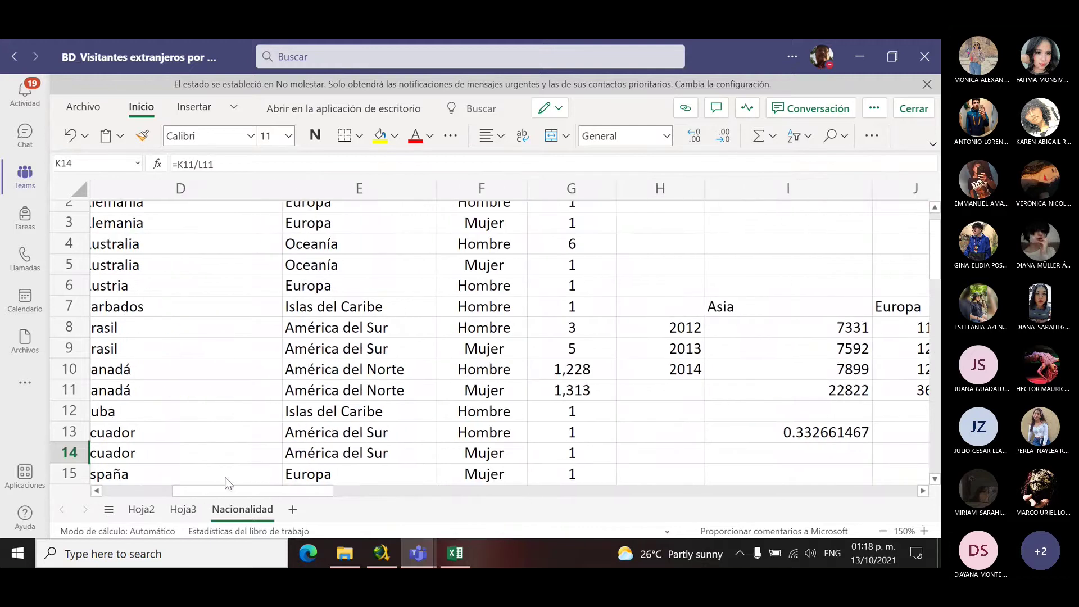
{"action": "left_click", "coordinate": [329, 375]}
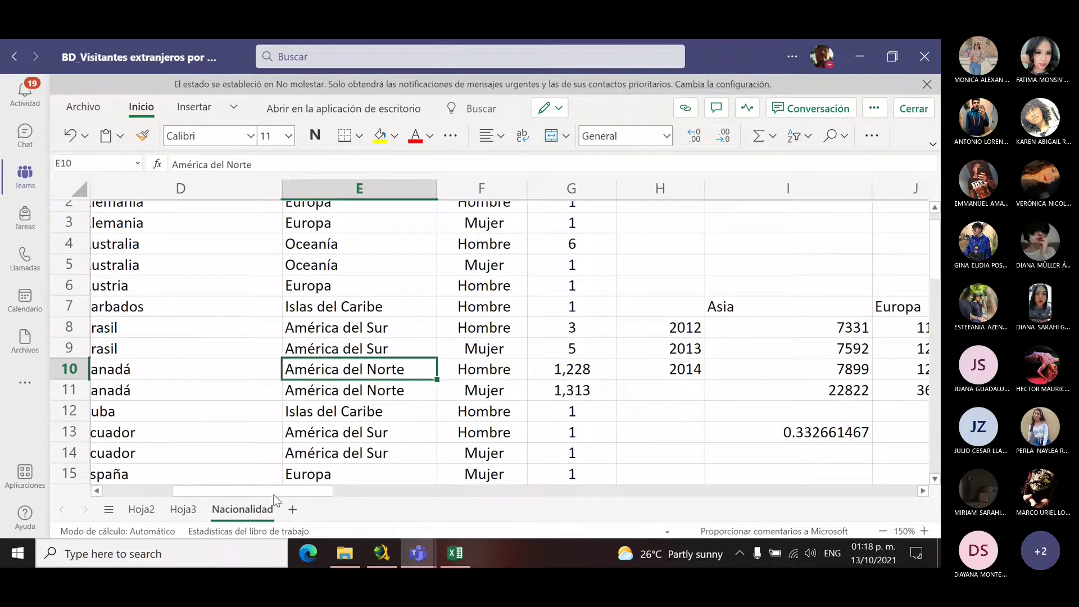
{"action": "mouse_move", "coordinate": [275, 494]}
{"action": "left_mouse_down"}
{"action": "mouse_move", "coordinate": [234, 491]}
{"action": "mouse_move", "coordinate": [288, 484]}
{"action": "left_mouse_up"}
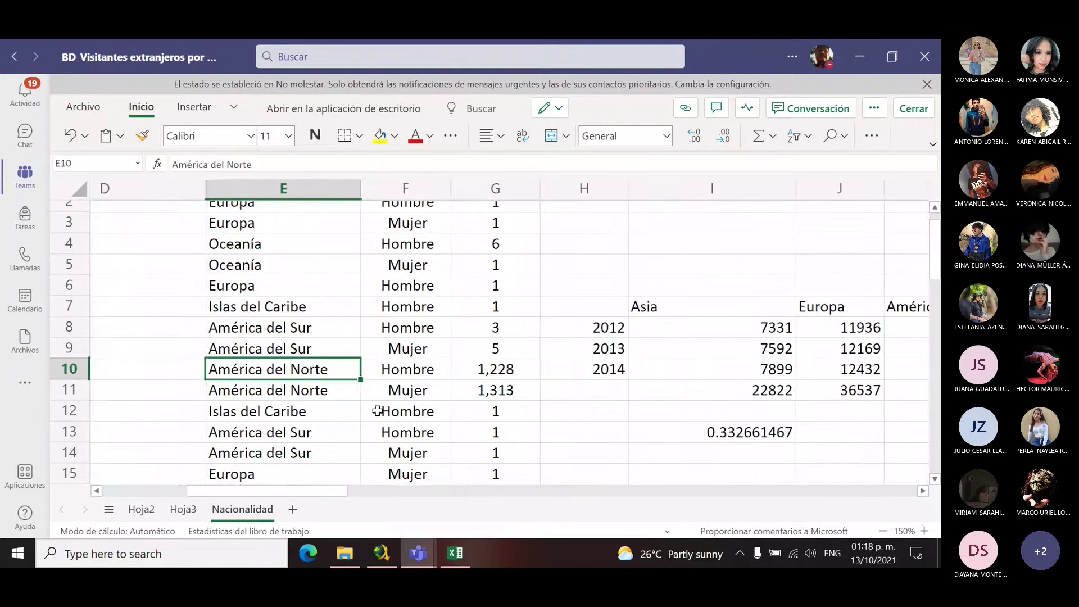
{"action": "left_click", "coordinate": [470, 373]}
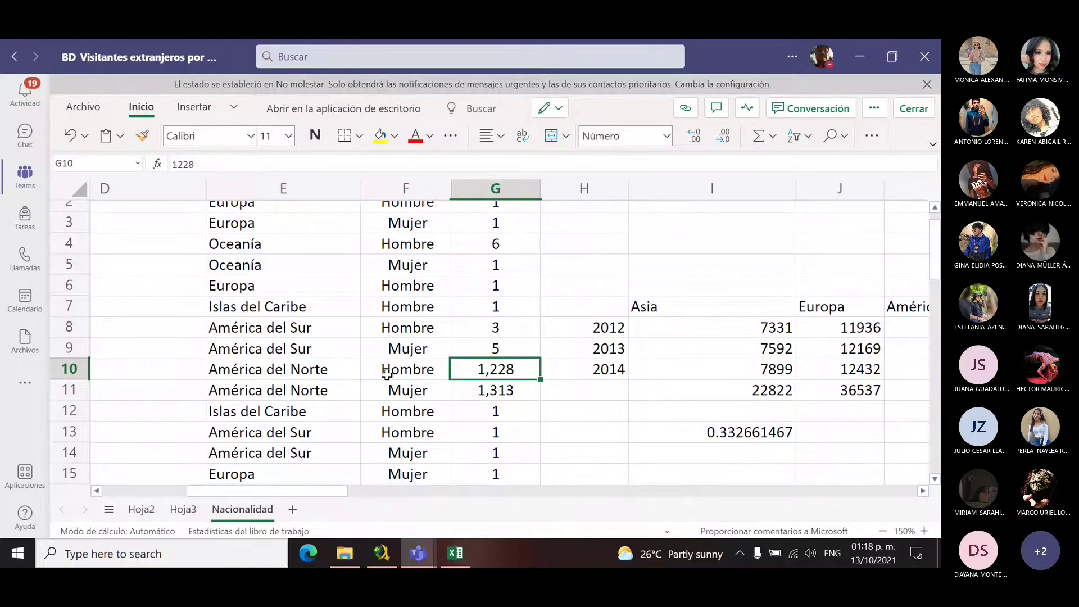
{"action": "left_click_drag", "start_coordinate": [263, 492], "coordinate": [353, 488]}
{"action": "left_click", "coordinate": [305, 330]}
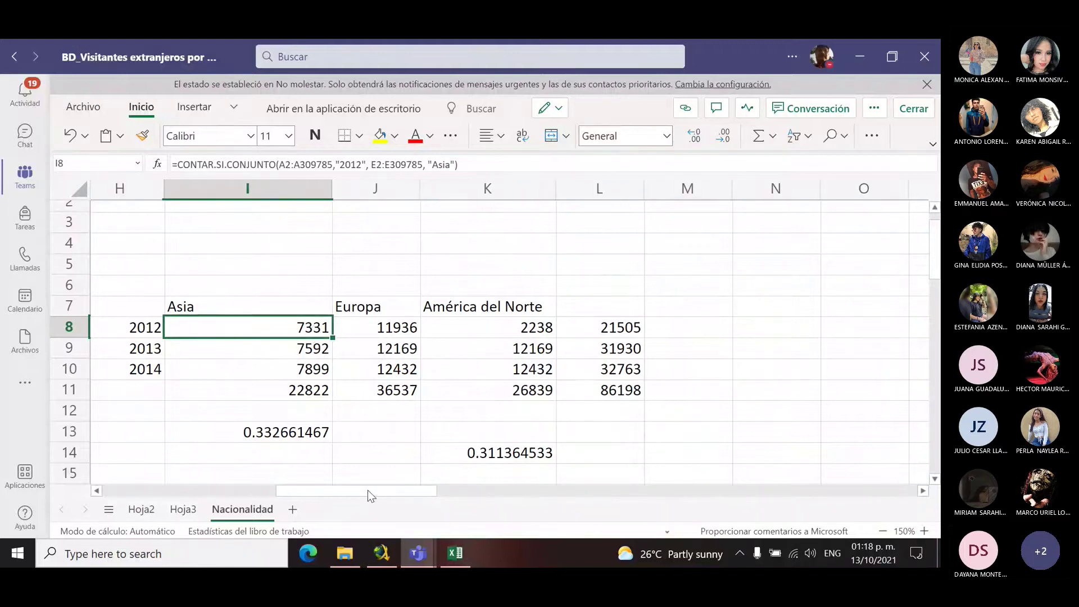
{"action": "left_click_drag", "start_coordinate": [368, 490], "coordinate": [307, 491]}
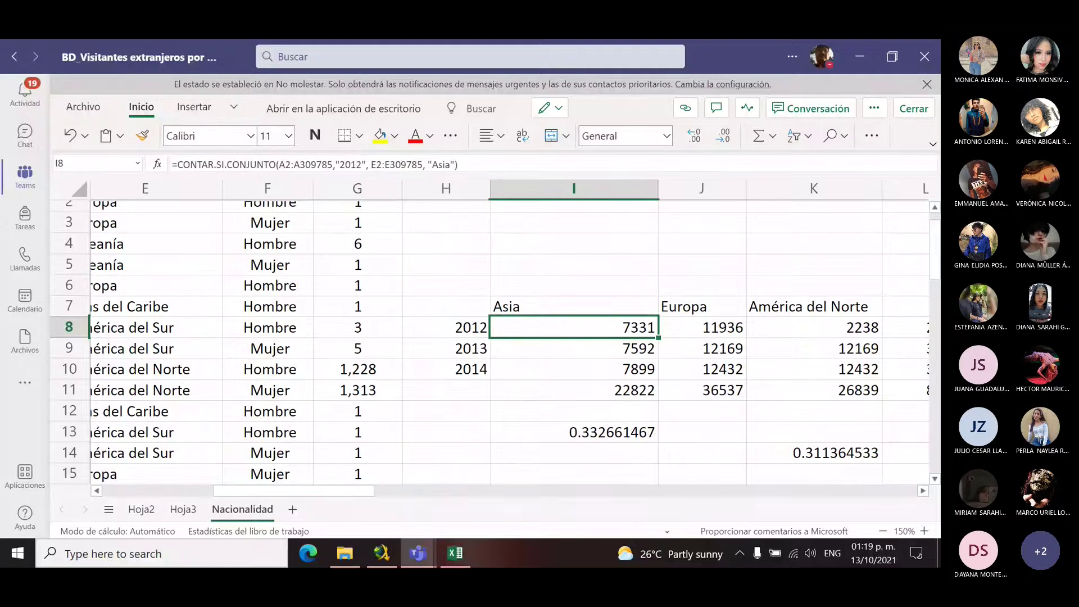
{"action": "left_click", "coordinate": [590, 491]}
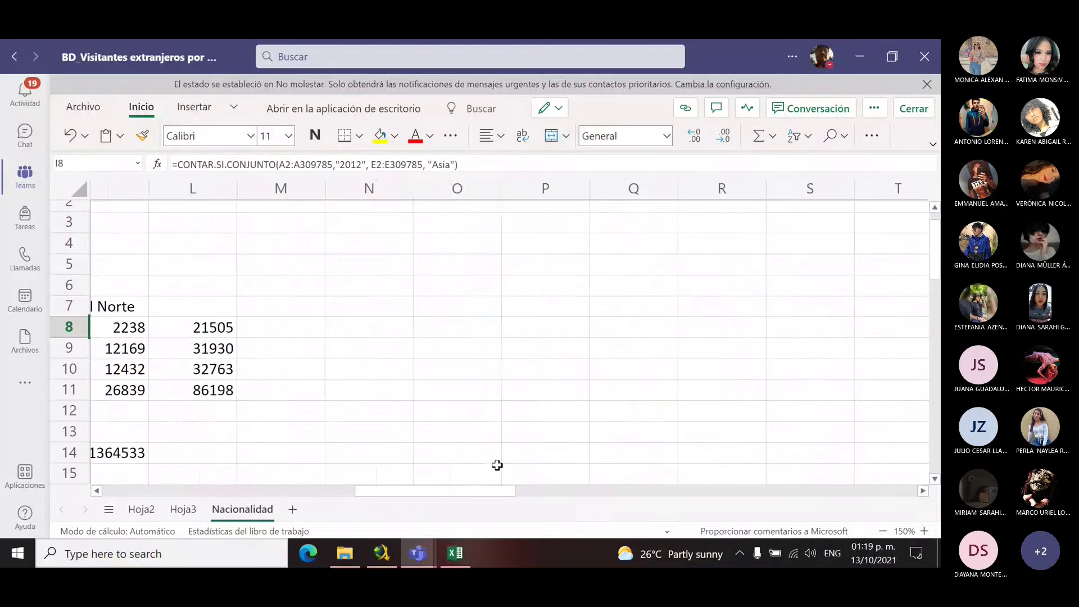
{"action": "left_click", "coordinate": [490, 345]}
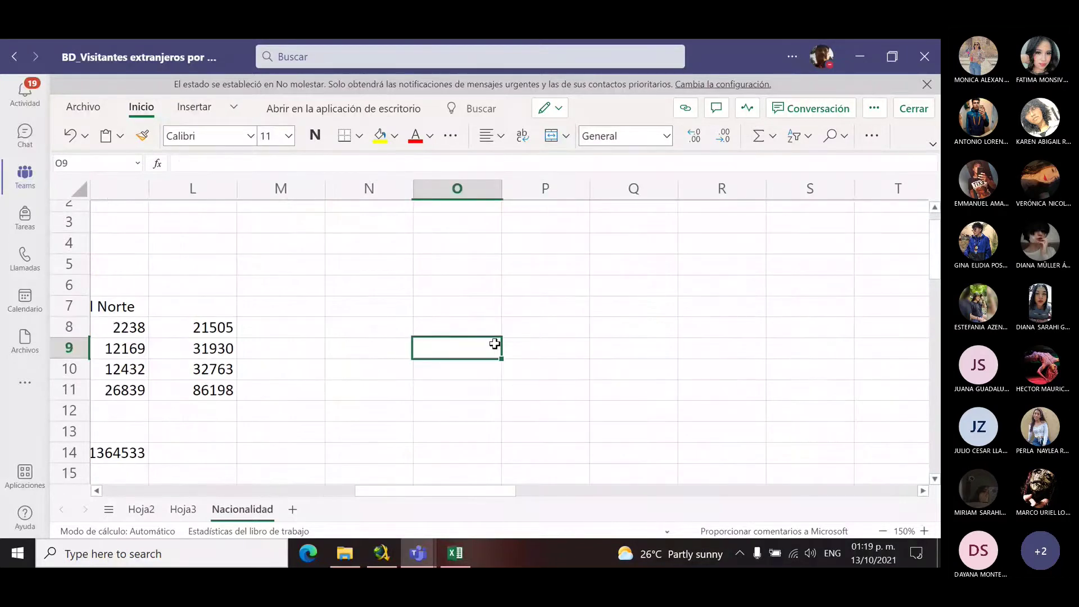
{"action": "type", "text": "=suma"}
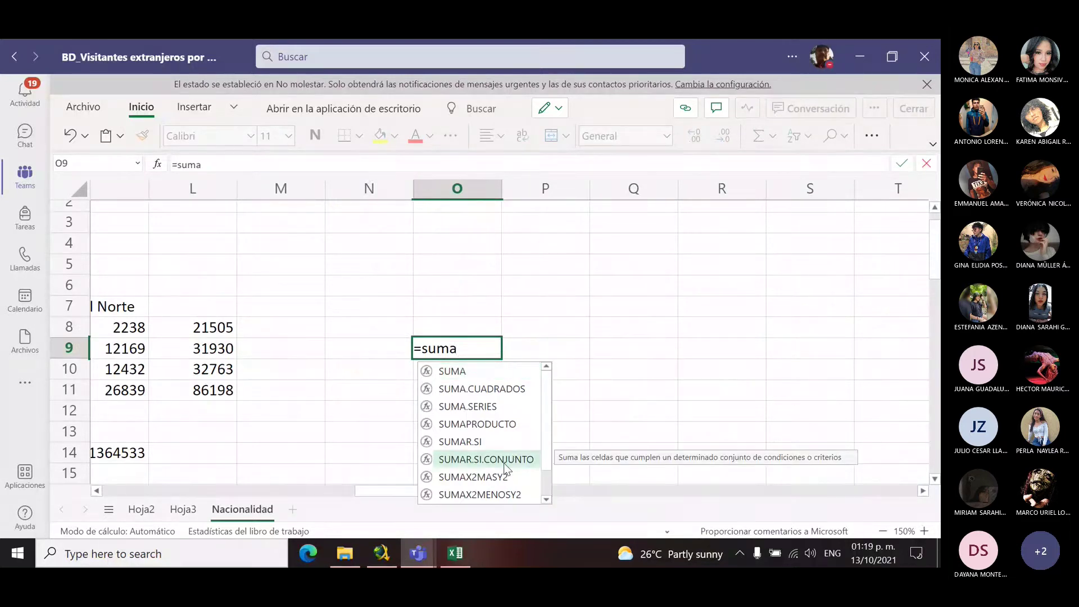
{"action": "key", "text": "Escape"}
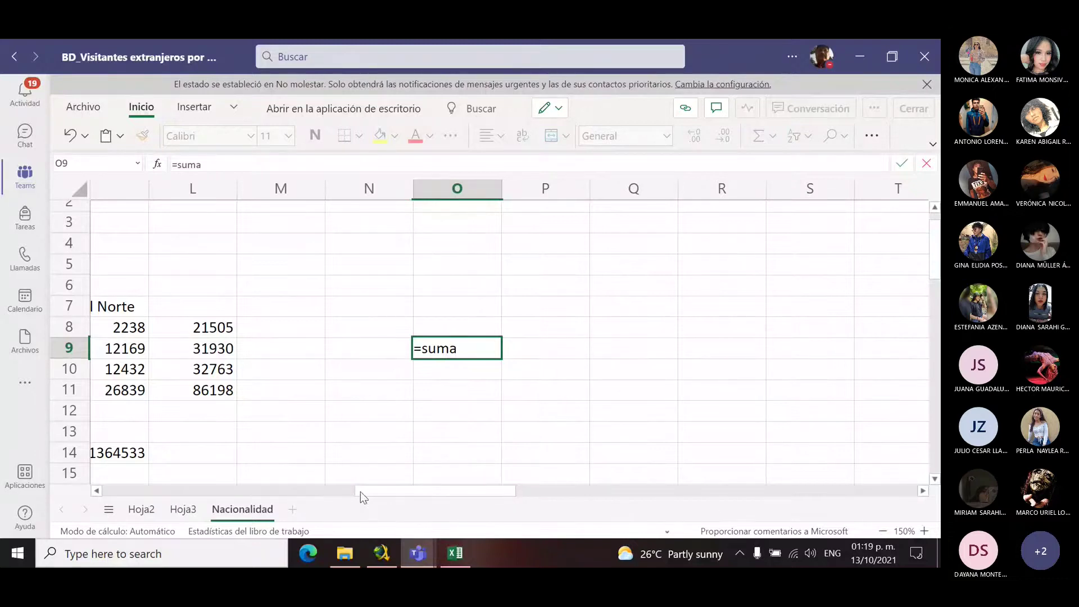
{"action": "left_click_drag", "start_coordinate": [360, 491], "coordinate": [254, 492]}
Step: Replace CONTAR with suma in the 2012 Asia formula in I8 so the function name reads suma.SI.CONJUNTO
{"action": "left_click", "coordinate": [435, 331]}
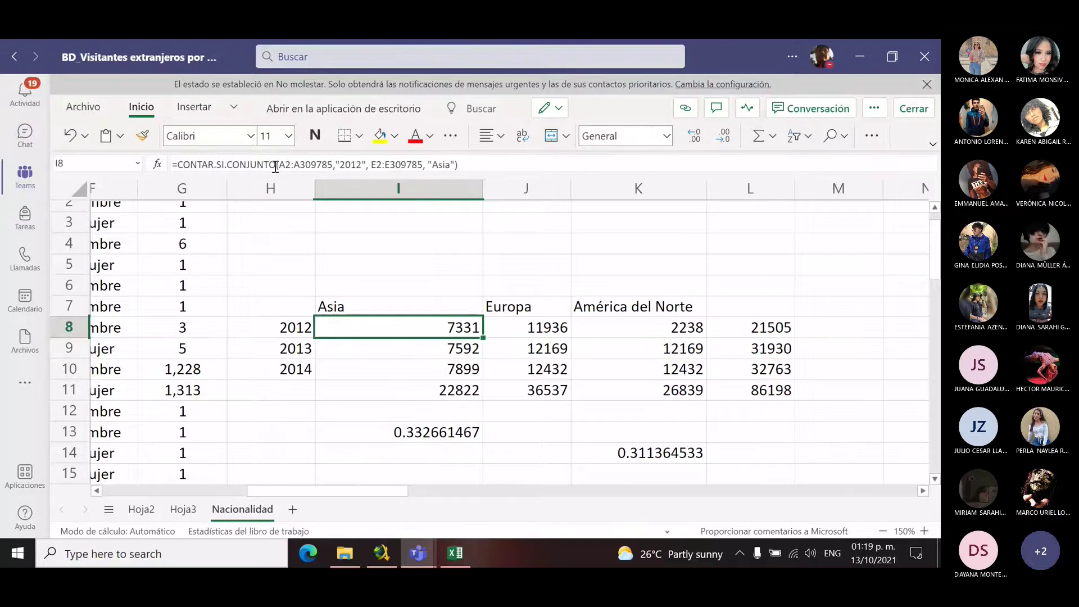
{"action": "left_click", "coordinate": [214, 165]}
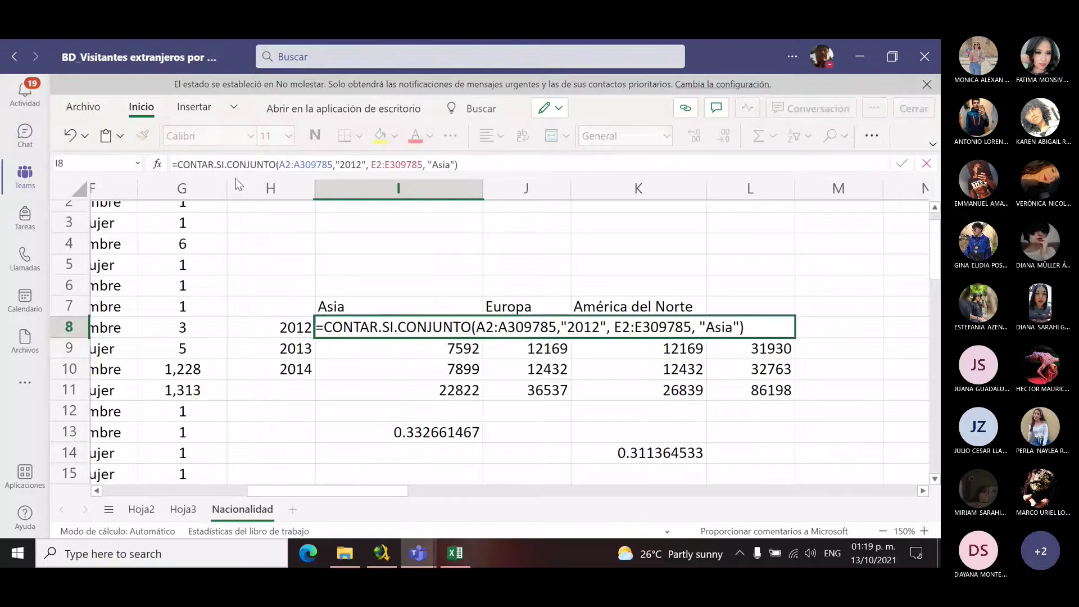
{"action": "key", "text": "BackSpace"}
{"action": "key", "text": "BackSpace"}
{"action": "key", "text": "BackSpace"}
{"action": "key", "text": "BackSpace"}
{"action": "key", "text": "BackSpace"}
{"action": "key", "text": "BackSpace"}
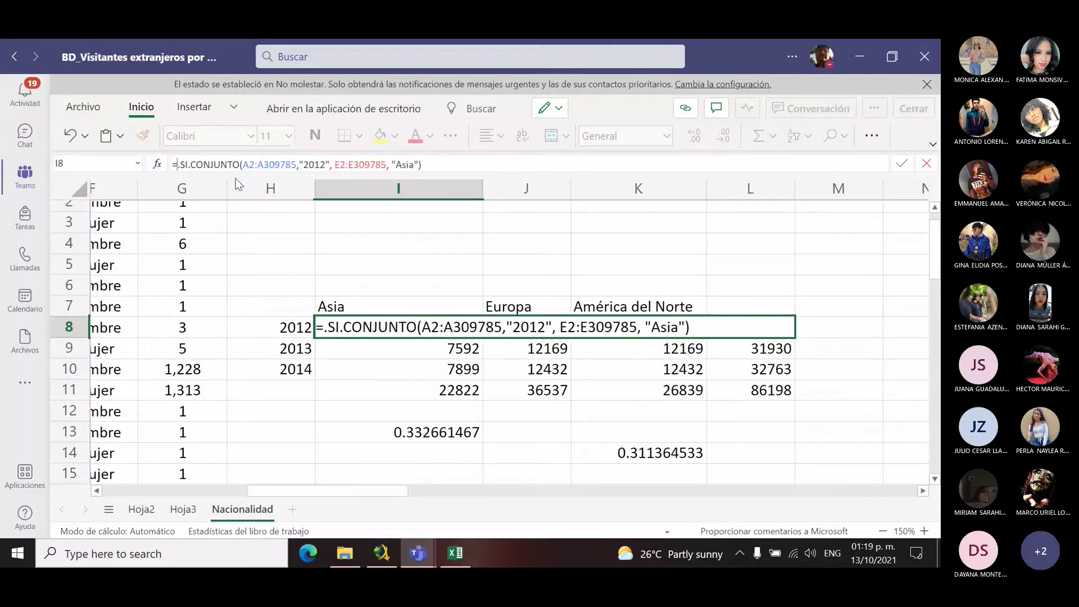
{"action": "type", "text": "suma"}
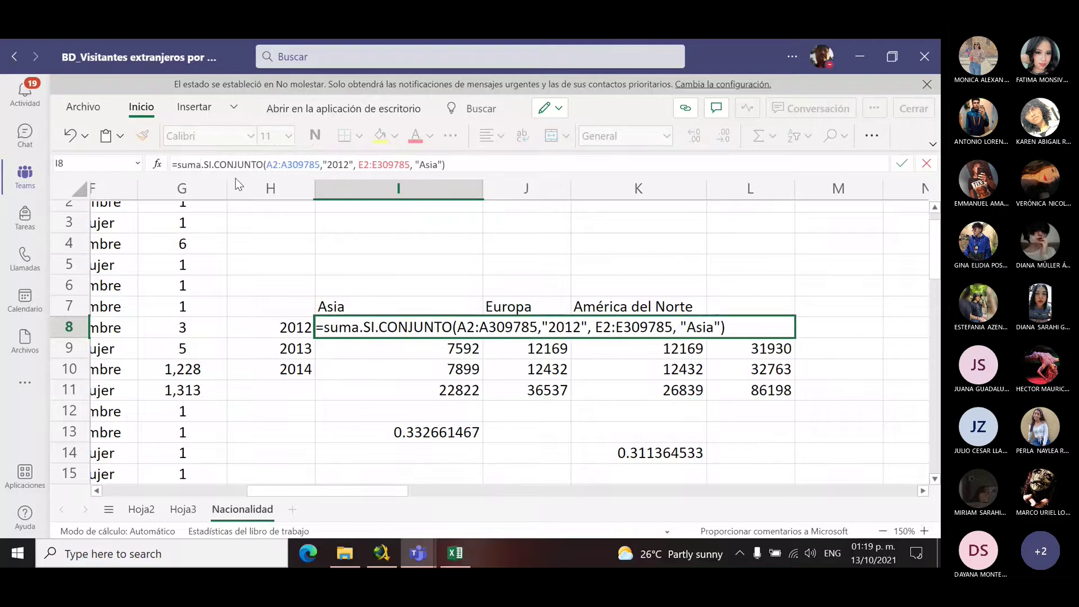
Step: Change the first range in the I8 formula to G2:G309785 and commit the formula
{"action": "left_click", "coordinate": [470, 327]}
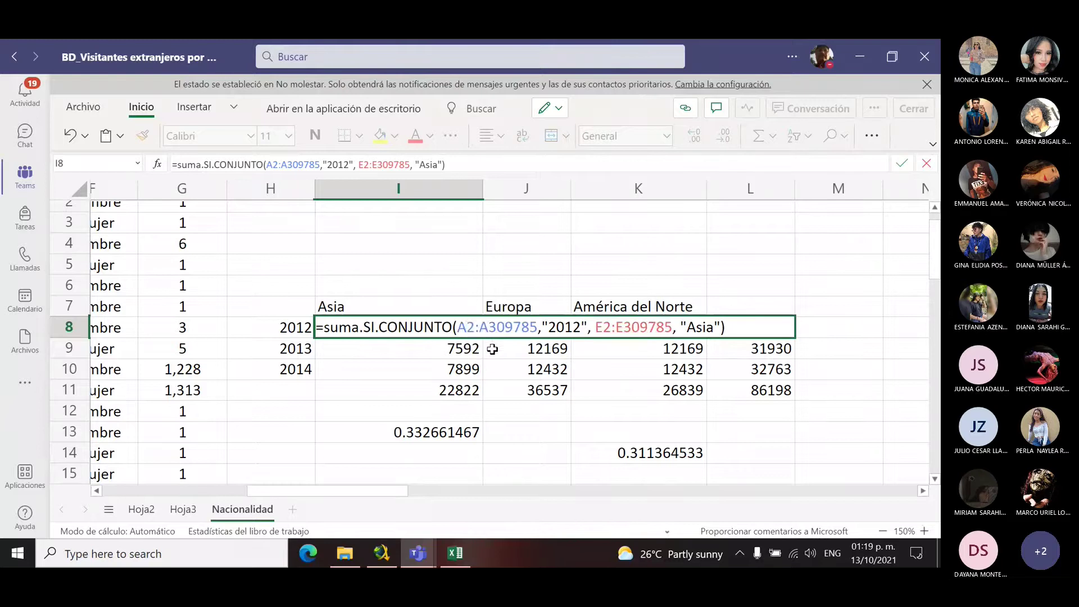
{"action": "key", "text": "BackSpace"}
{"action": "type", "text": "g"}
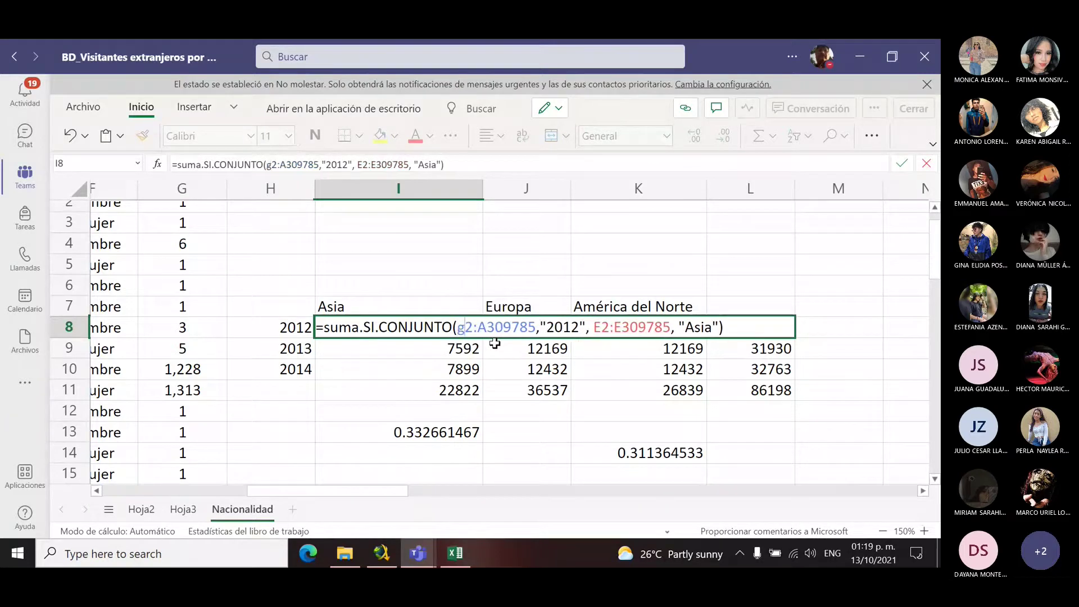
{"action": "left_click_drag", "start_coordinate": [487, 328], "coordinate": [495, 328]}
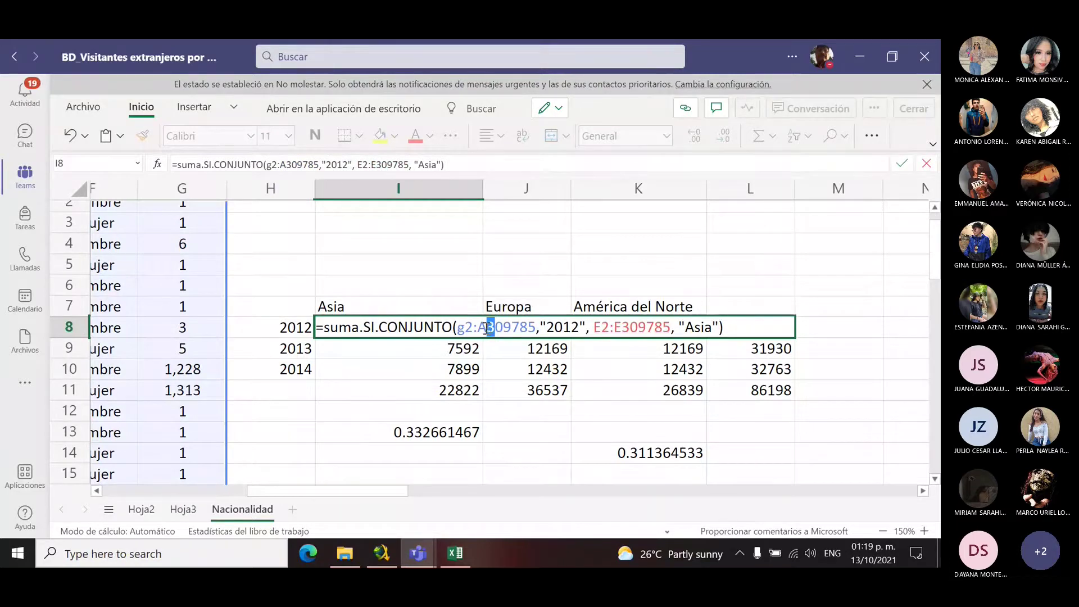
{"action": "left_click", "coordinate": [481, 329]}
{"action": "key", "text": "Delete"}
{"action": "type", "text": "g"}
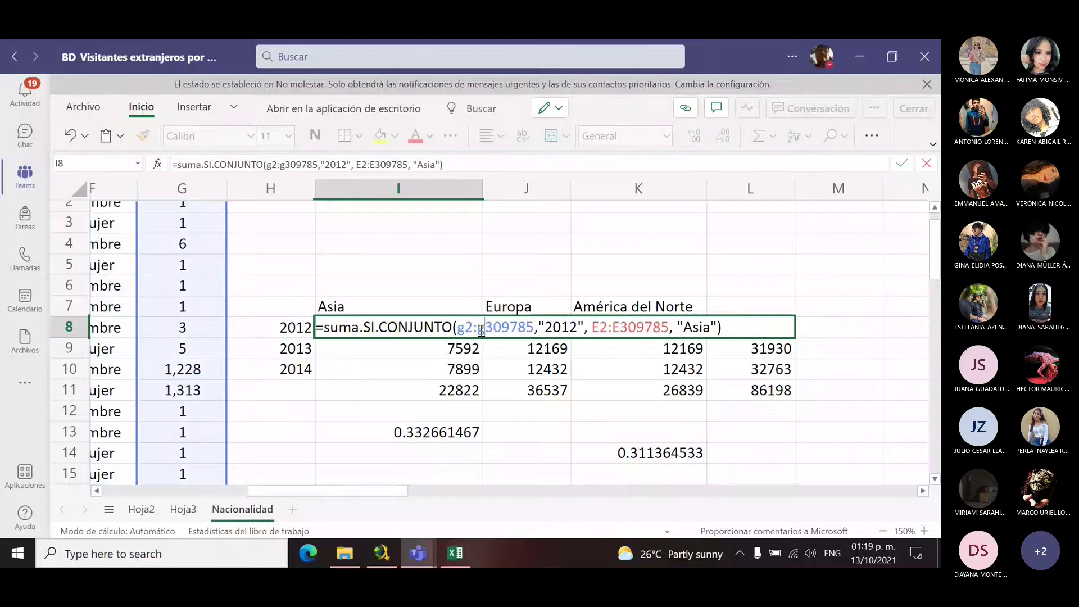
{"action": "key", "text": "Return"}
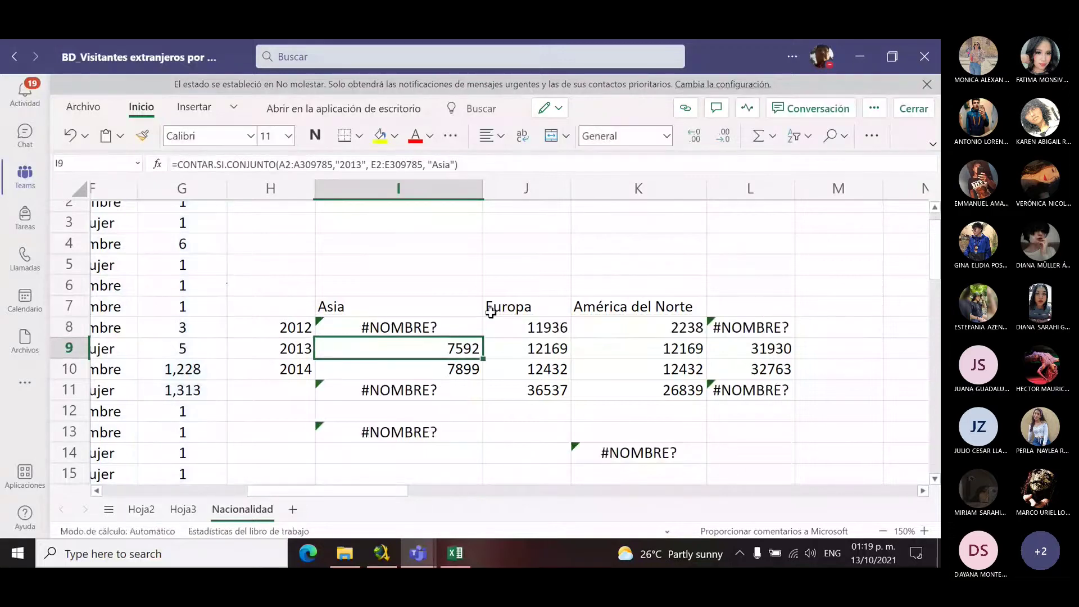
{"action": "left_click", "coordinate": [444, 329]}
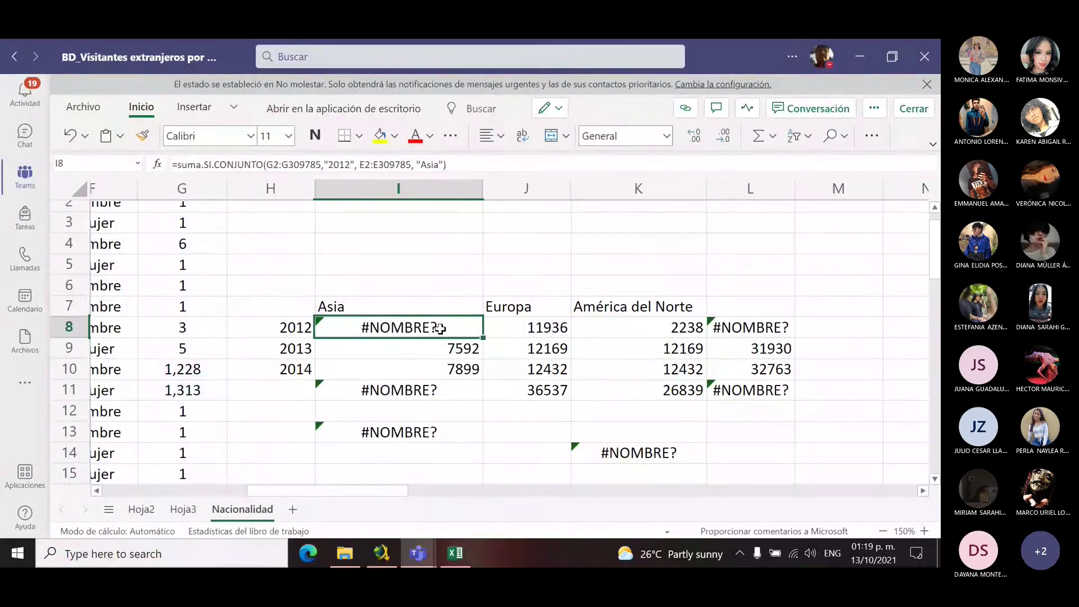
{"action": "left_click", "coordinate": [231, 164]}
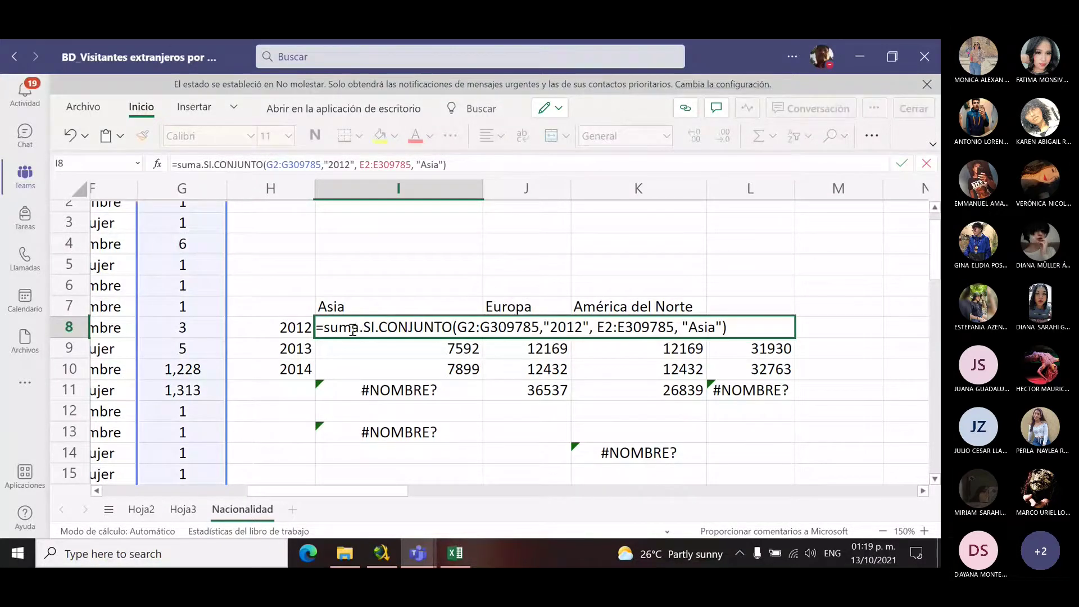
{"action": "left_click", "coordinate": [358, 329]}
{"action": "type", "text": "r"}
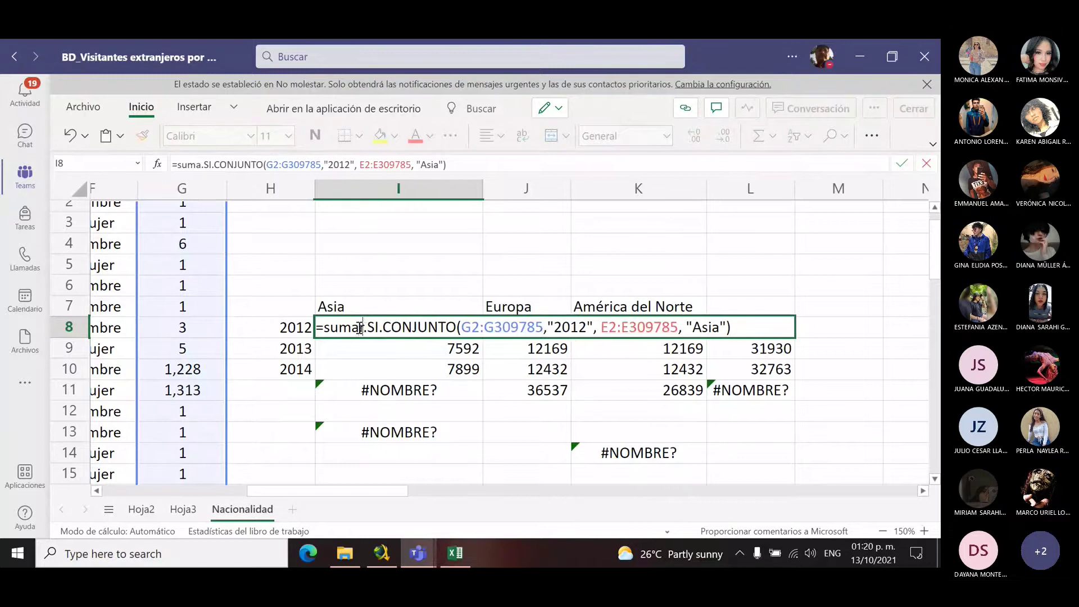
{"action": "type", "text": "r"}
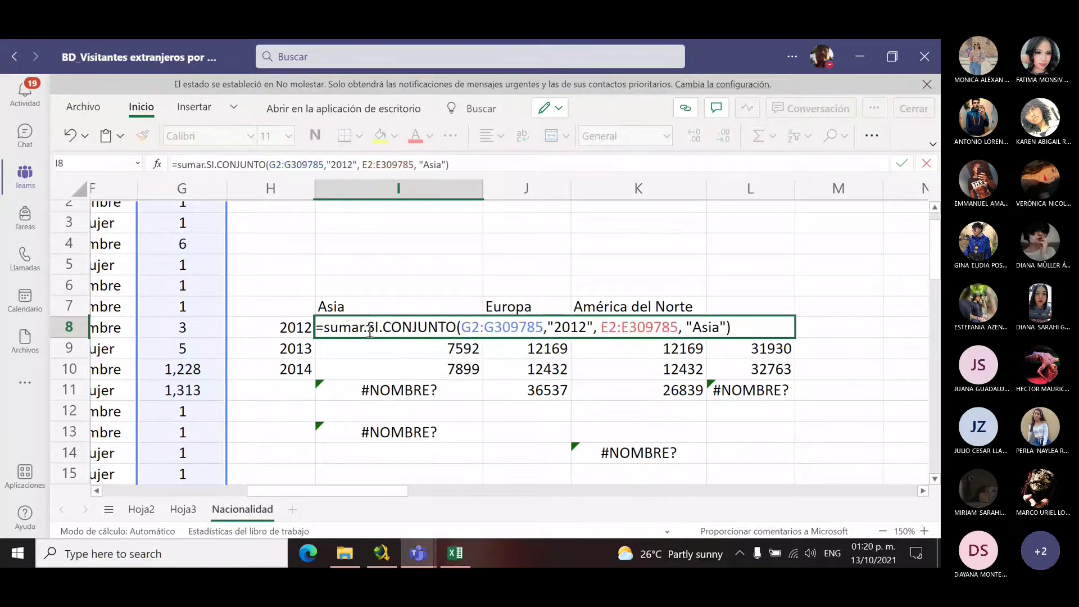
{"action": "key", "text": "BackSpace"}
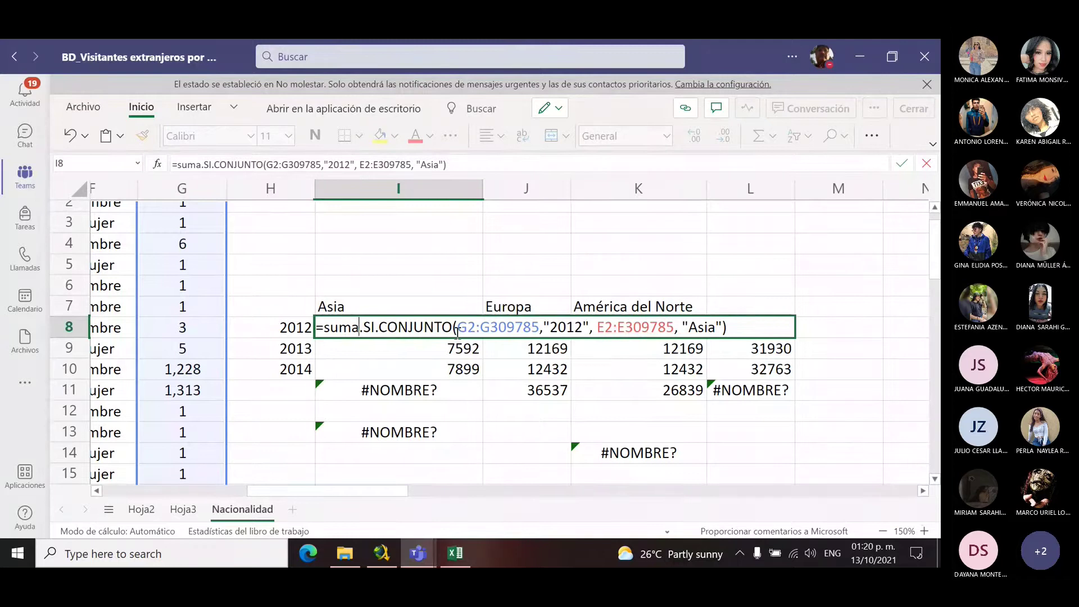
{"action": "key", "text": "Escape"}
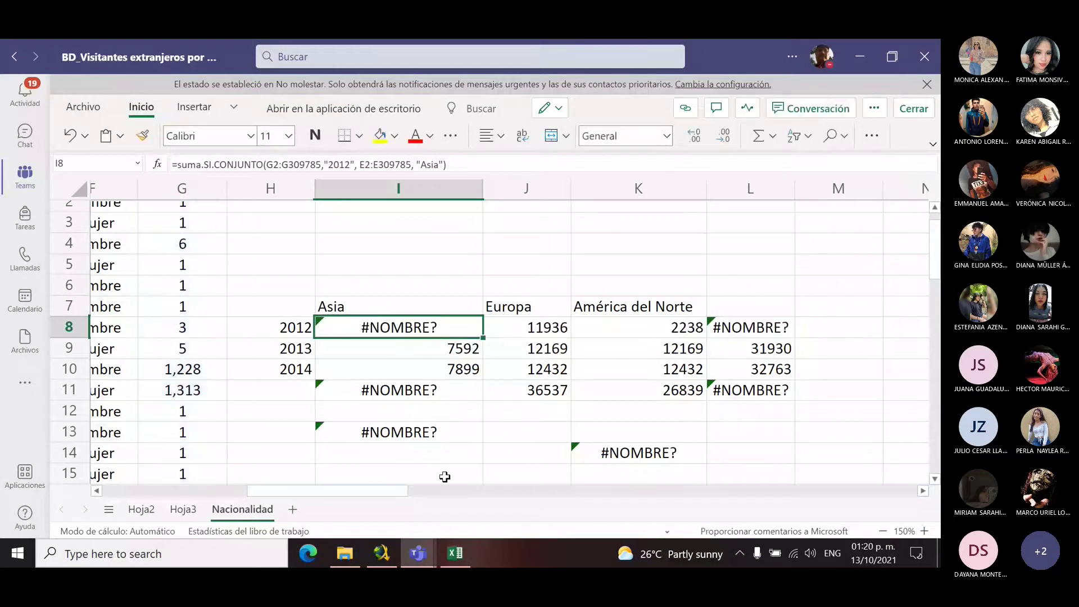
Step: Check the spelling and argument order of the SUMAR.SI.CONJUNTO function from I13, leaving the cell's existing formula in place
{"action": "left_click", "coordinate": [396, 433]}
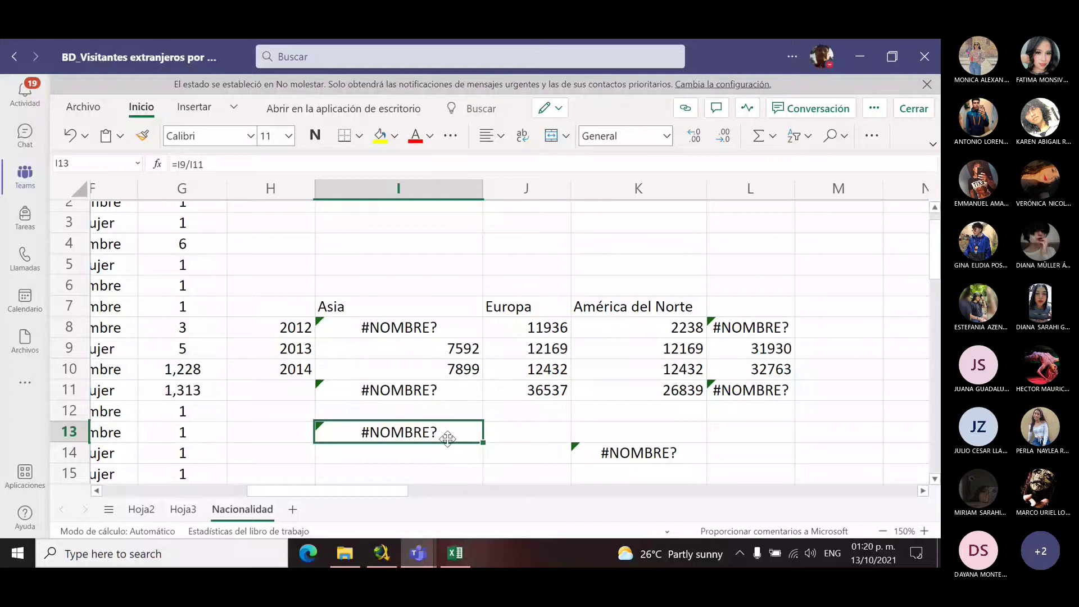
{"action": "key", "text": "BackSpace"}
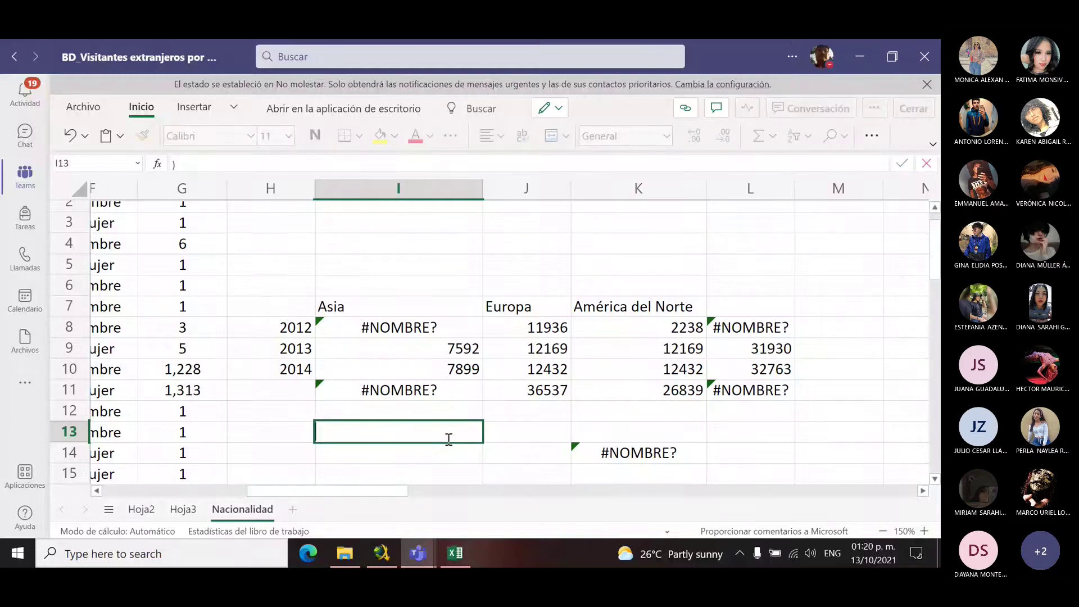
{"action": "type", "text": "=suma"}
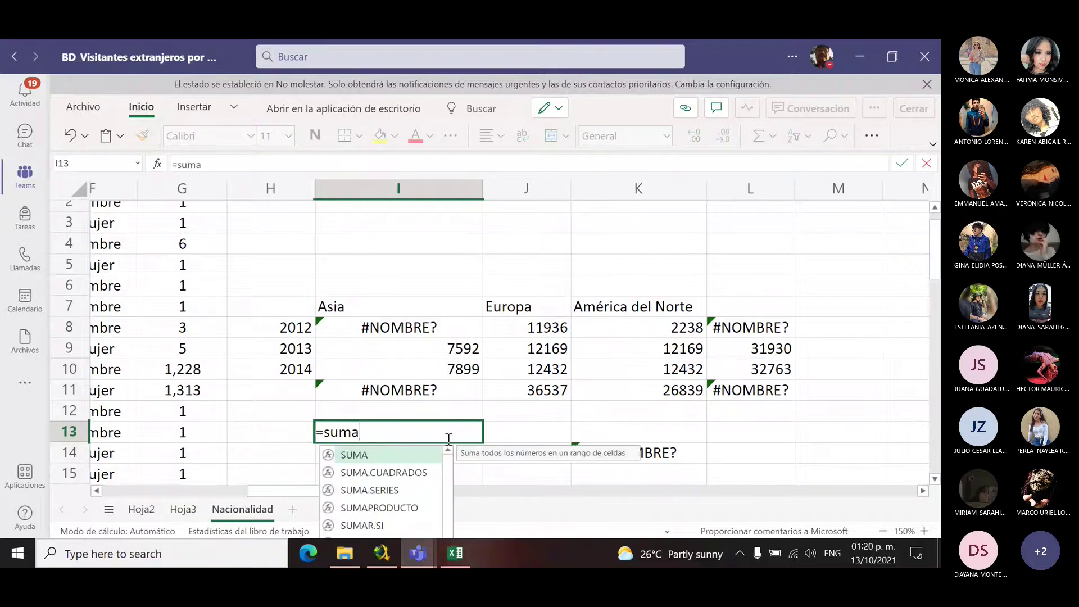
{"action": "left_click", "coordinate": [935, 479]}
{"action": "left_click", "coordinate": [935, 479]}
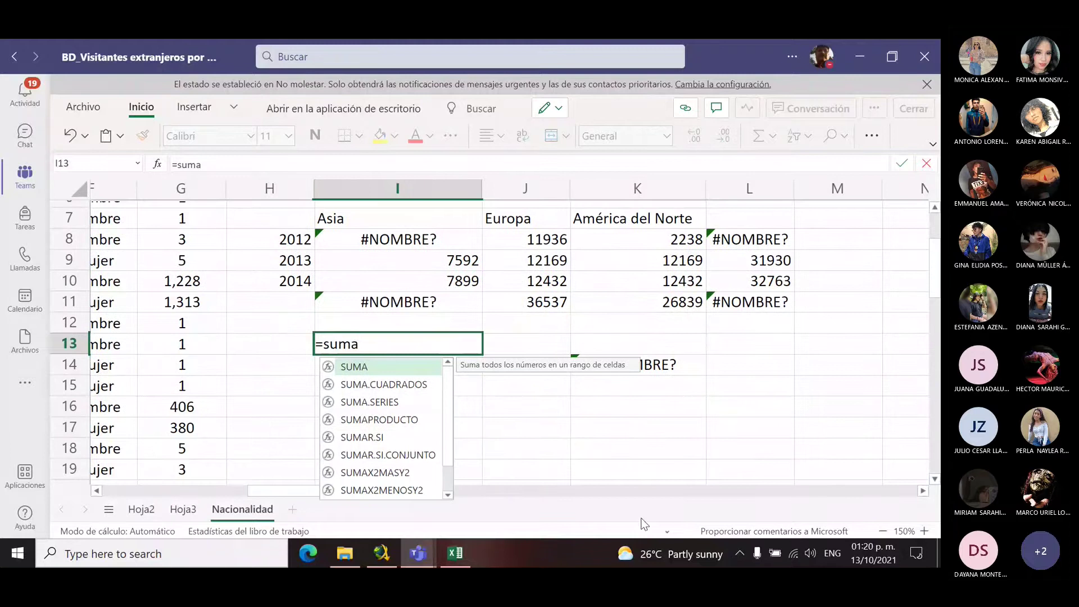
{"action": "left_click", "coordinate": [422, 457]}
{"action": "double_click", "coordinate": [421, 456]}
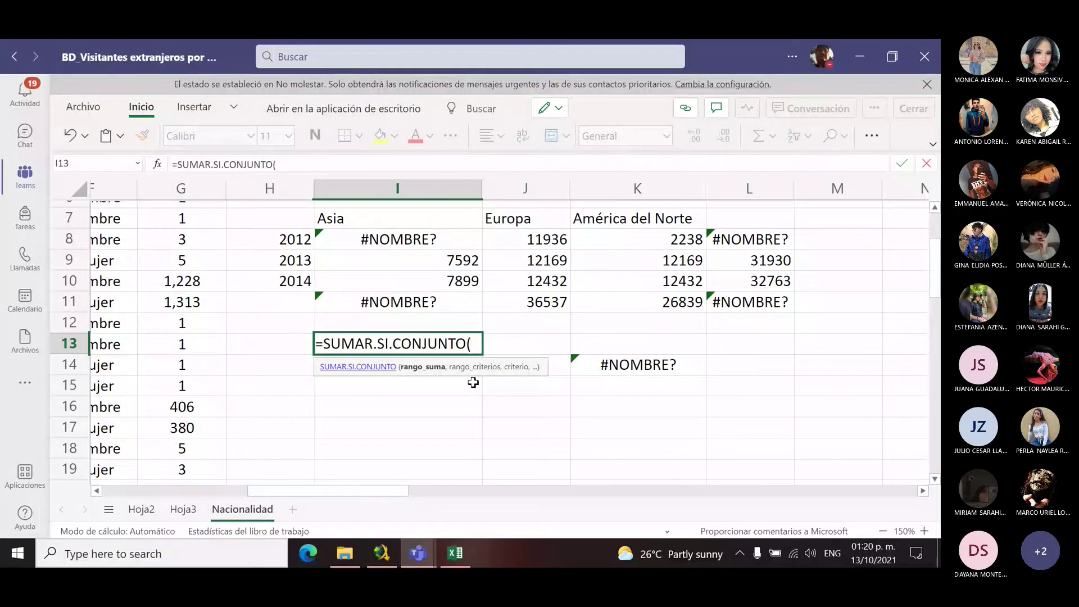
{"action": "key", "text": "Escape"}
Step: Insert A2:A309785 as the criteria range before "2012" in the 2012 Asia formula in I8 and commit it
{"action": "left_click", "coordinate": [401, 238]}
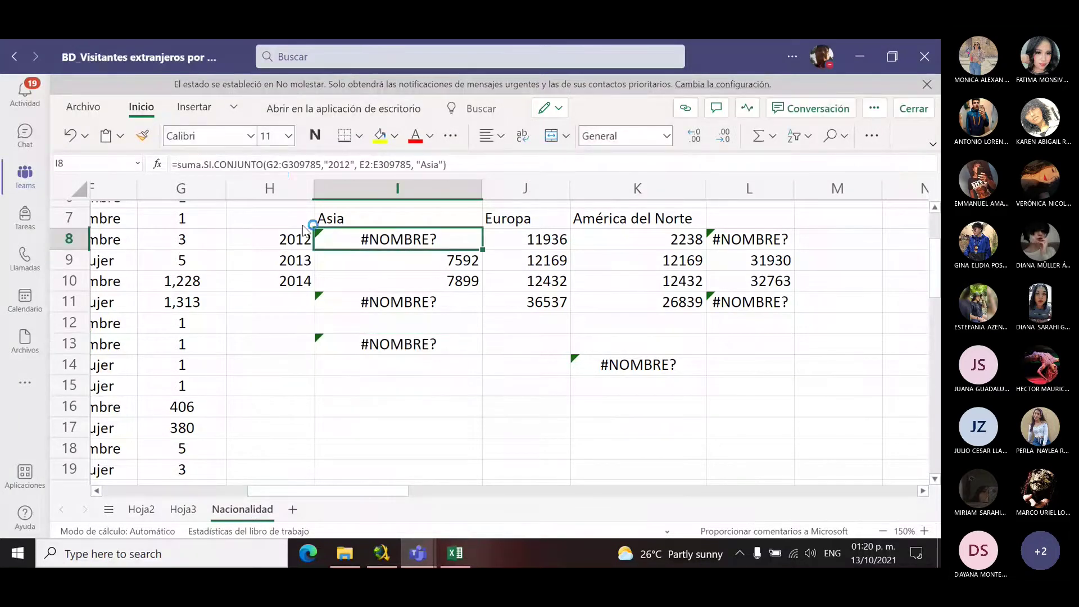
{"action": "left_click", "coordinate": [325, 165]}
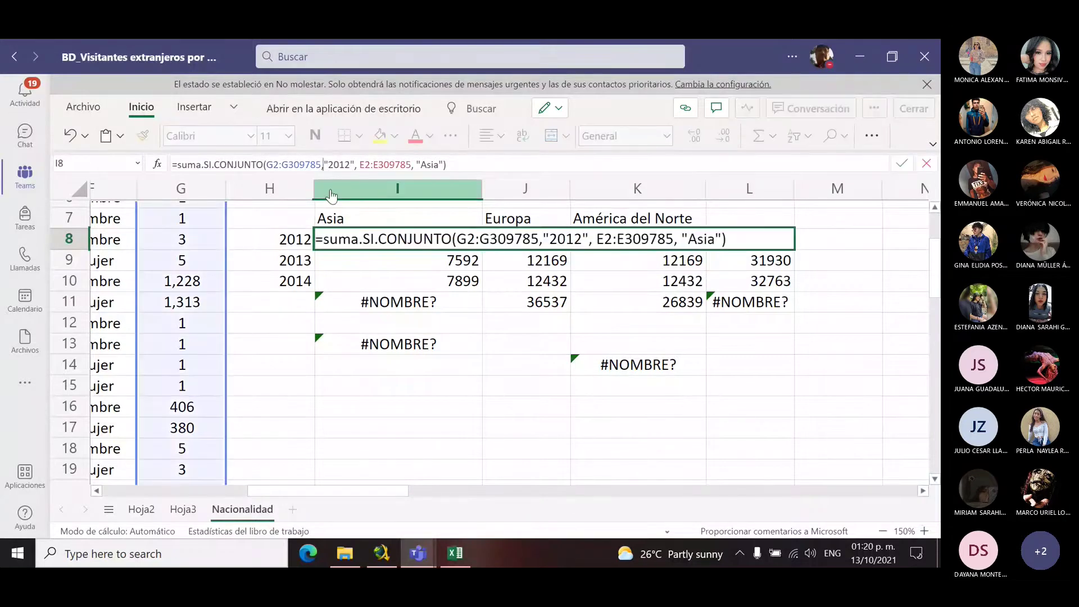
{"action": "type", "text": "a2"}
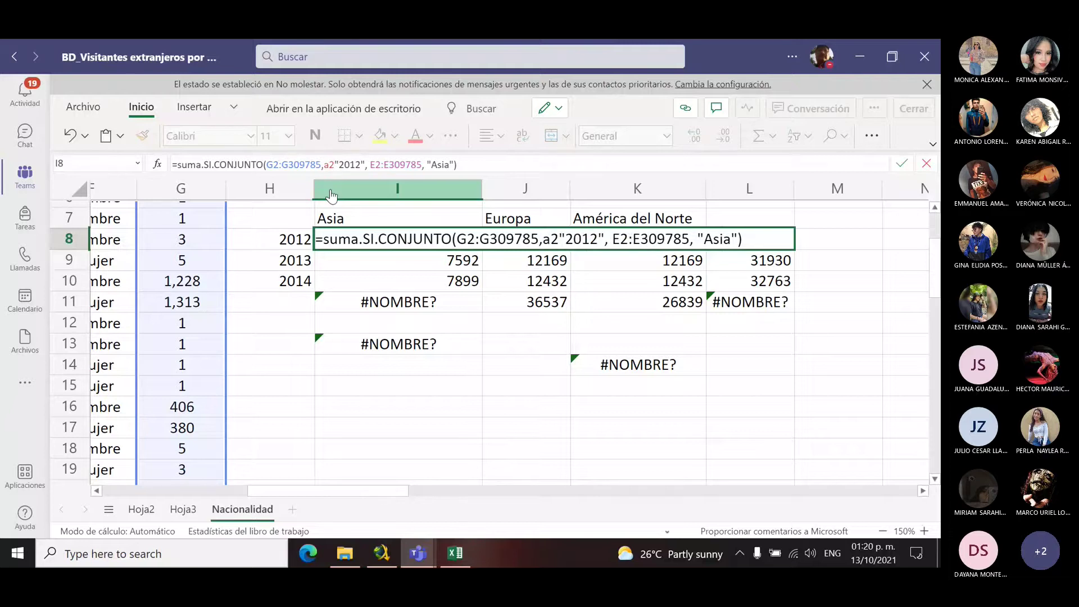
{"action": "type", "text": ":a"}
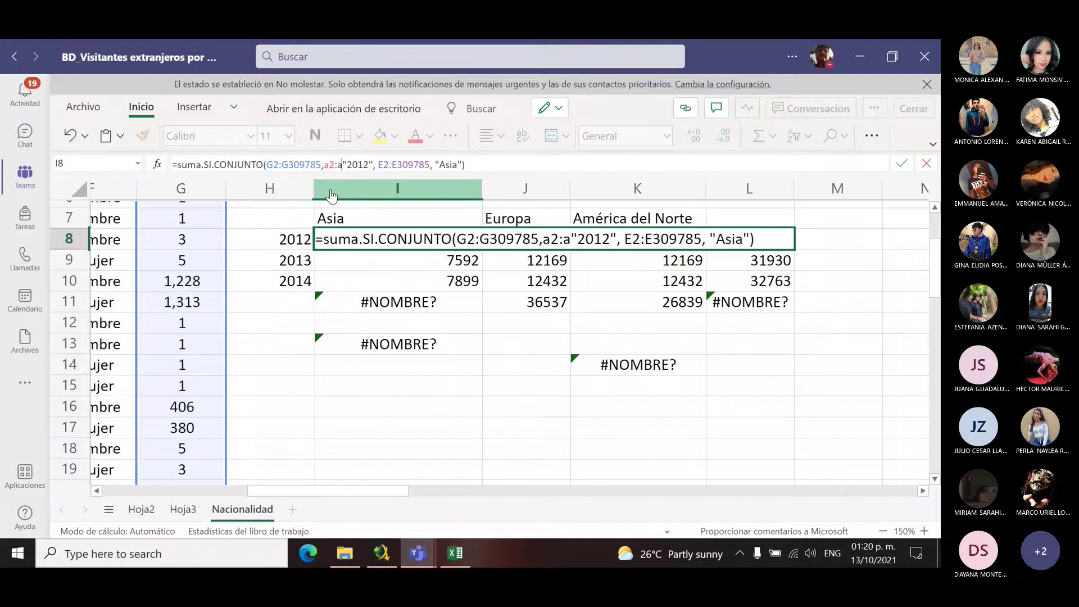
{"action": "type", "text": "309785"}
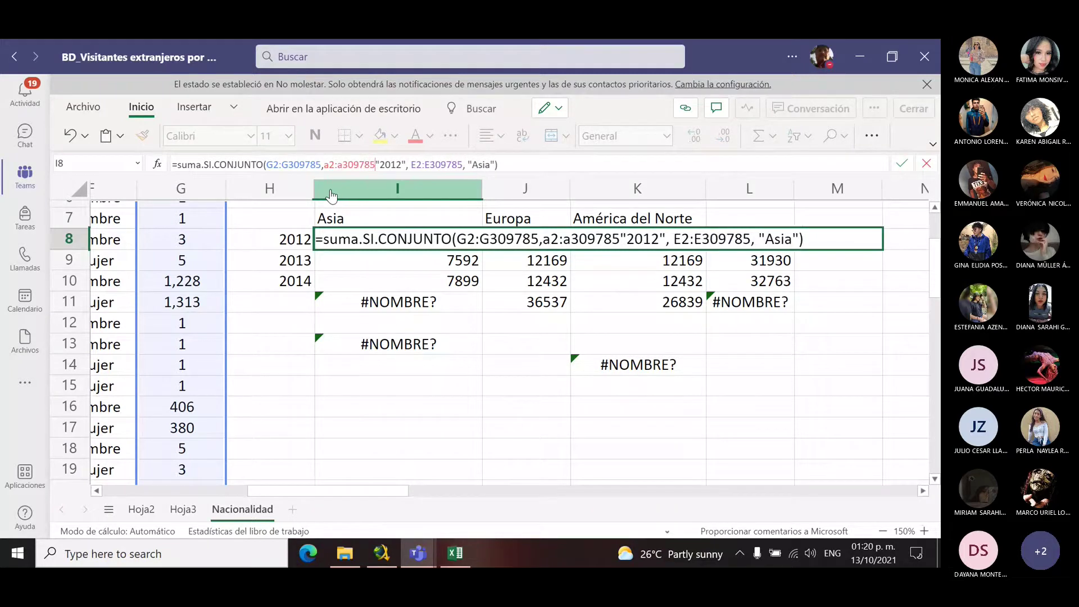
{"action": "type", "text": ","}
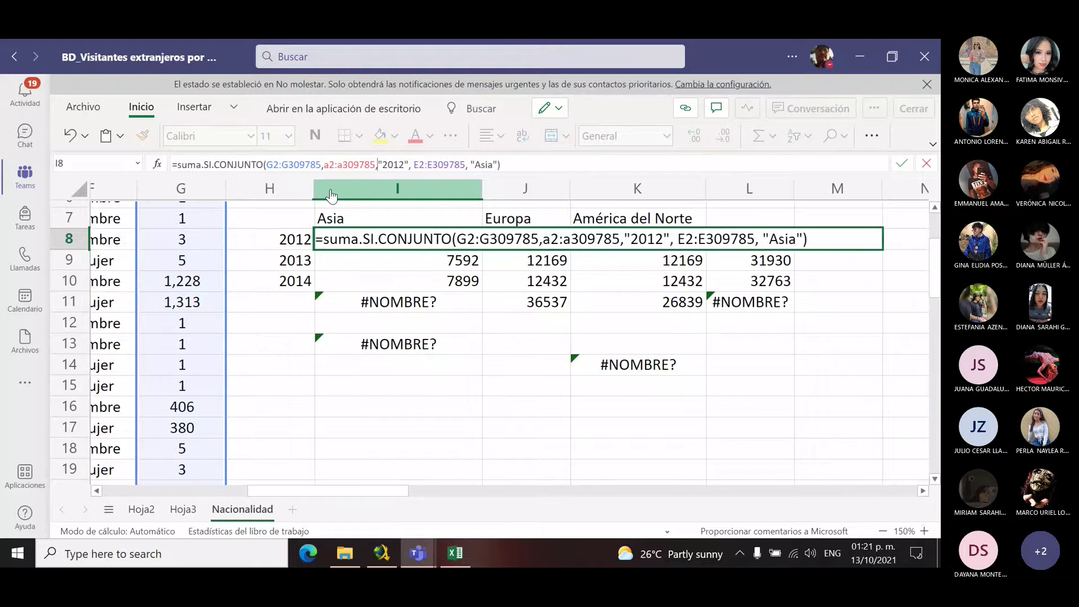
{"action": "key", "text": "Return"}
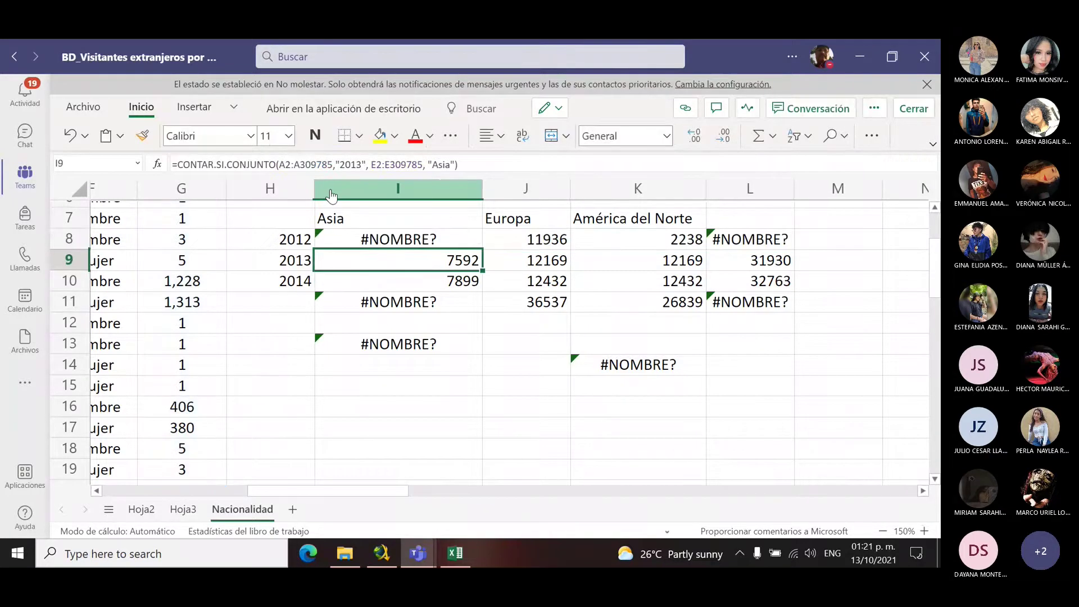
{"action": "key", "text": "Up"}
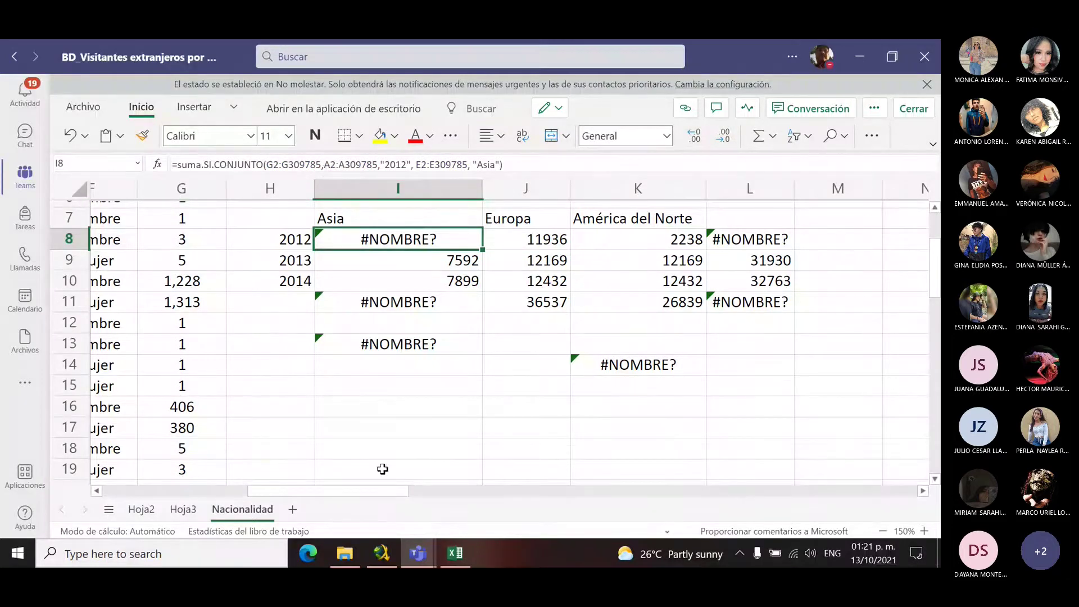
Step: Look up the exact name of the SUMAR.SI.CONJUNTO function from the empty cell I17, leaving the cell empty
{"action": "left_click", "coordinate": [403, 429]}
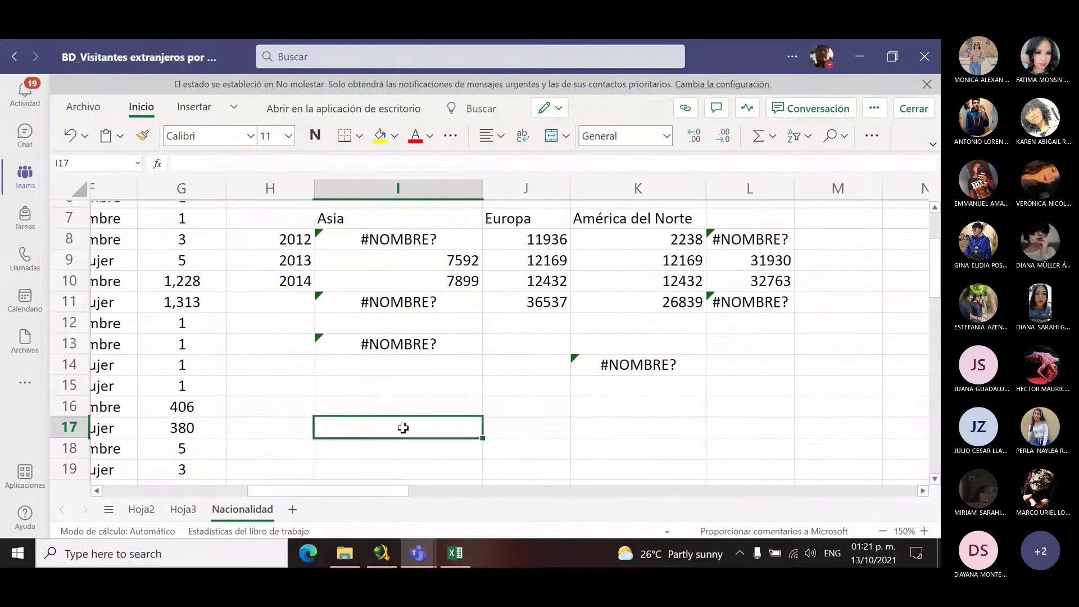
{"action": "type", "text": "="}
{"action": "type", "text": "sum"}
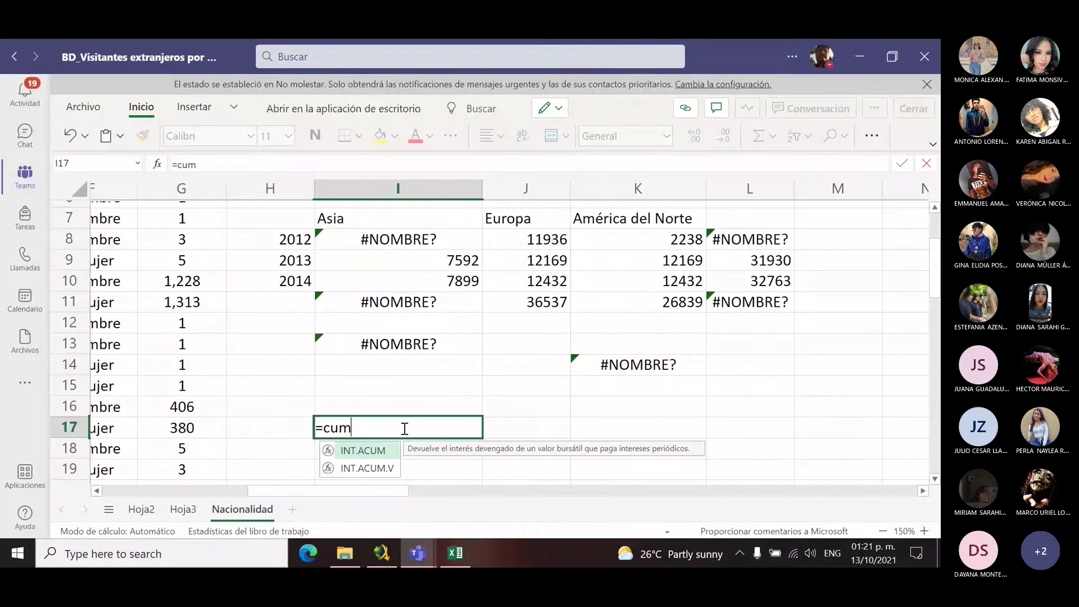
{"action": "key", "text": "BackSpace"}
{"action": "key", "text": "BackSpace"}
{"action": "key", "text": "BackSpace"}
{"action": "type", "text": "suma"}
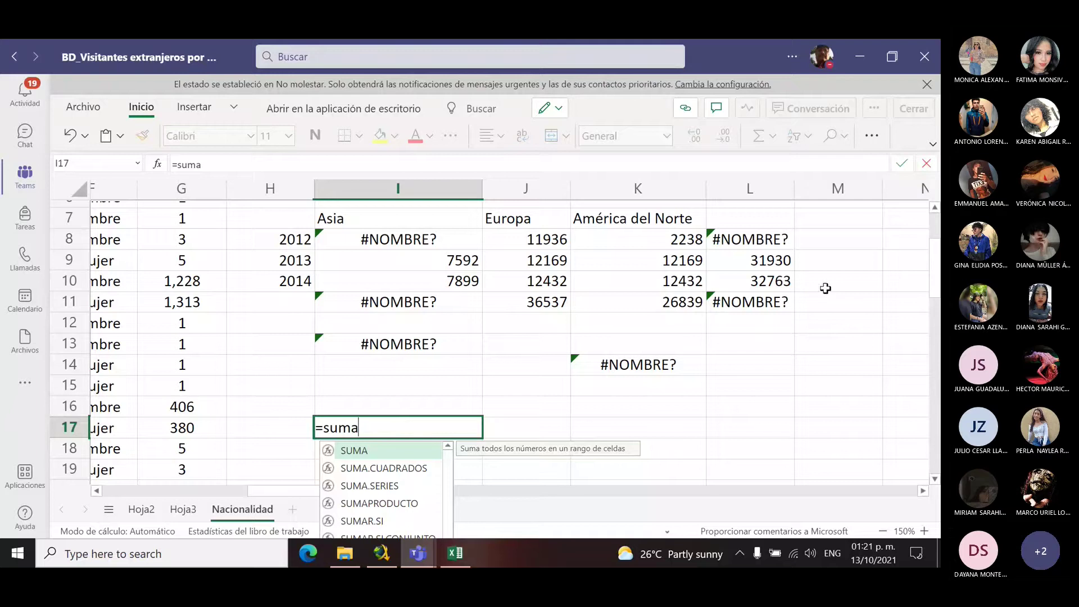
{"action": "scroll", "coordinate": [936, 491], "scroll_direction": "down", "scroll_amount": 3}
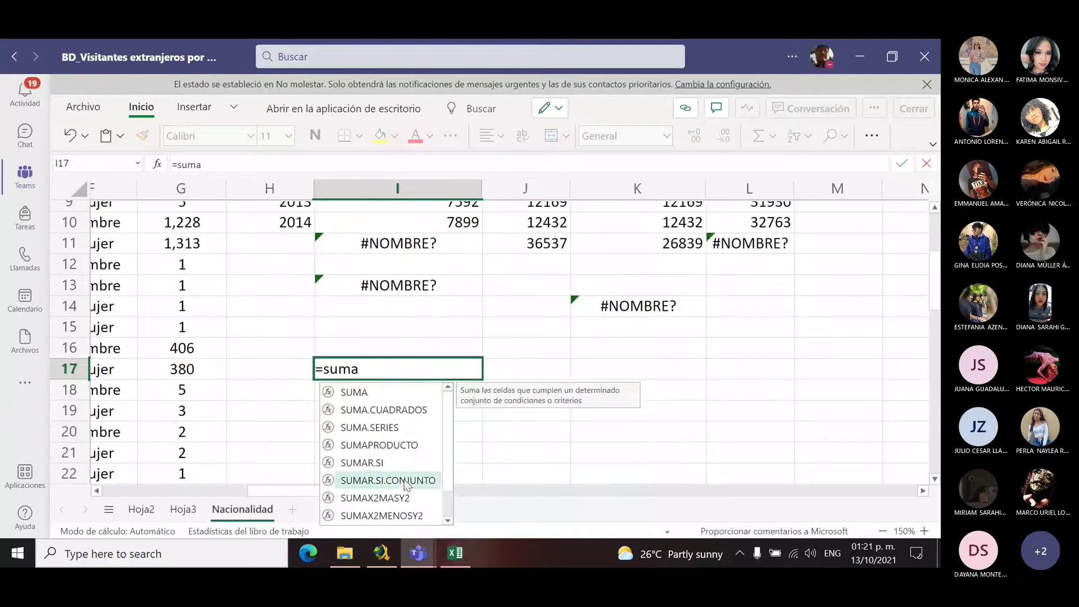
{"action": "double_click", "coordinate": [393, 480]}
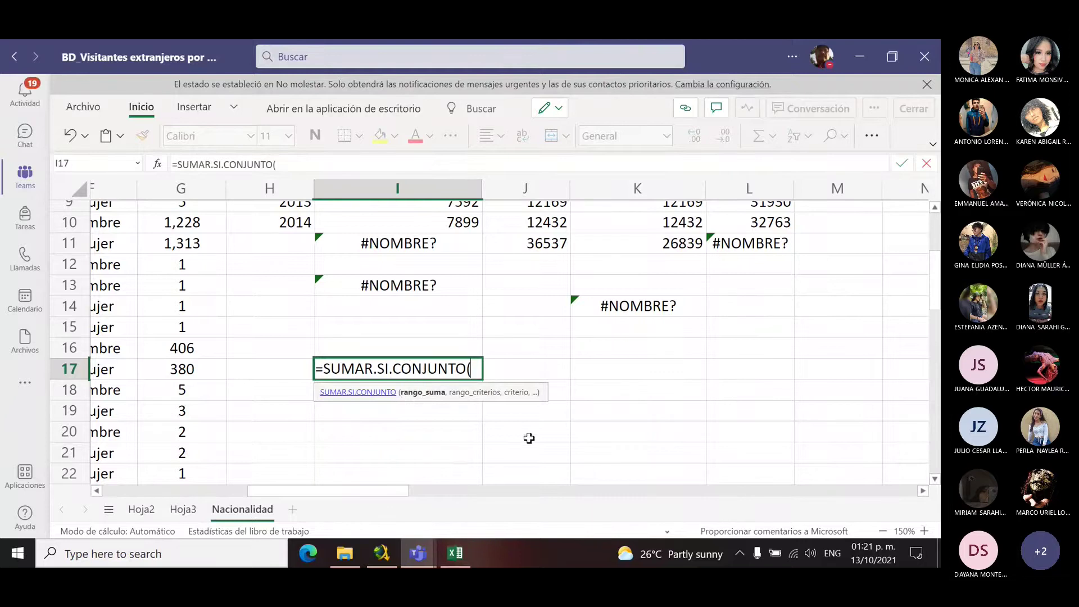
{"action": "key", "text": "Escape"}
Step: Correct the function name in the 2012 Asia formula in I8 to sumar.SI.CONJUNTO and commit it
{"action": "scroll", "coordinate": [933, 293], "scroll_direction": "up", "scroll_amount": 3}
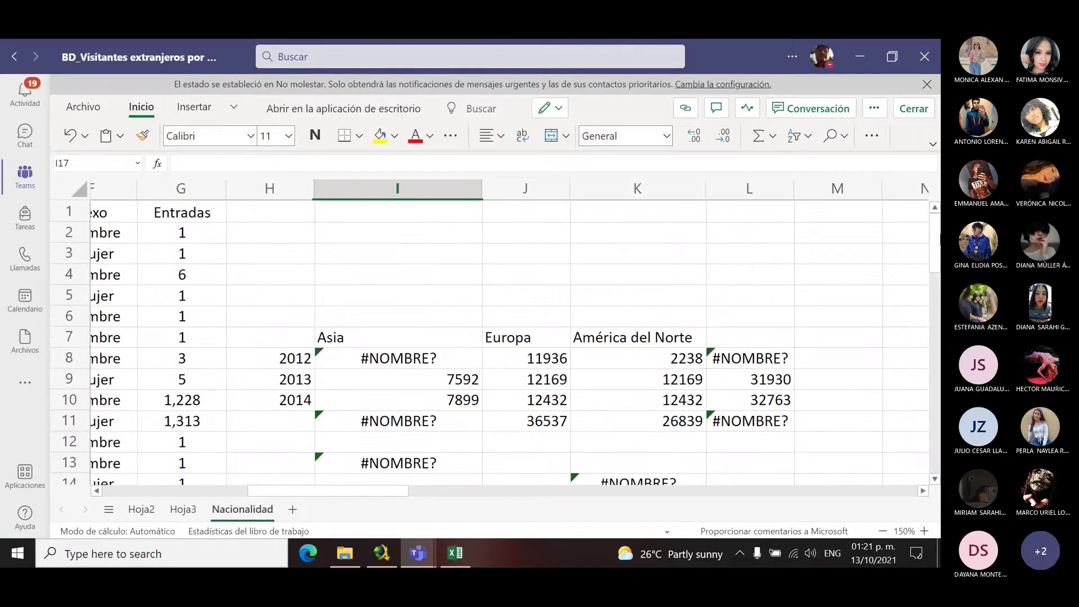
{"action": "left_click", "coordinate": [402, 363]}
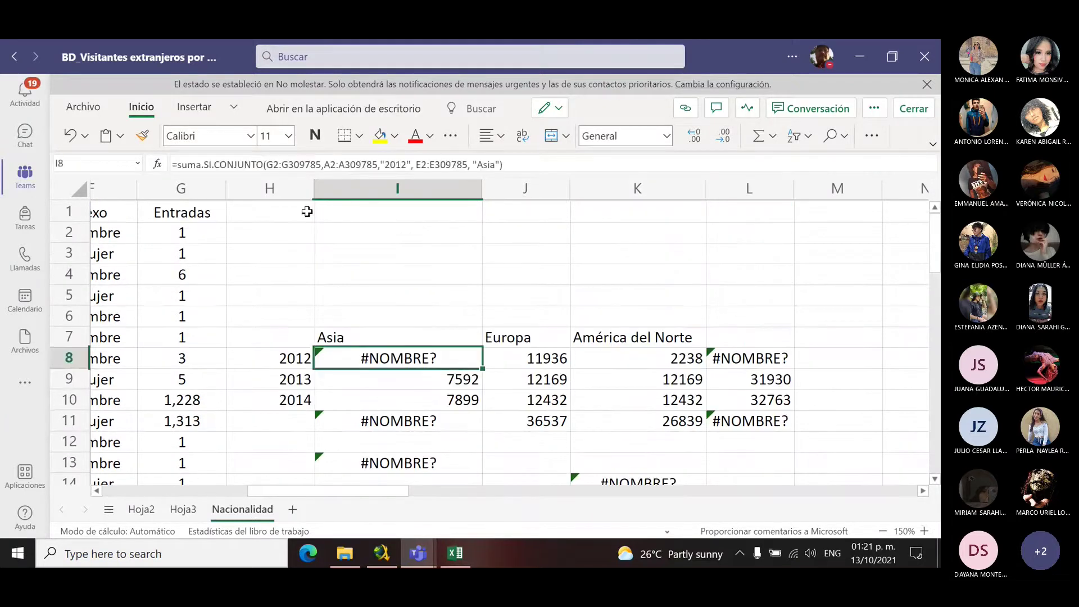
{"action": "left_click", "coordinate": [199, 164]}
{"action": "type", "text": "r"}
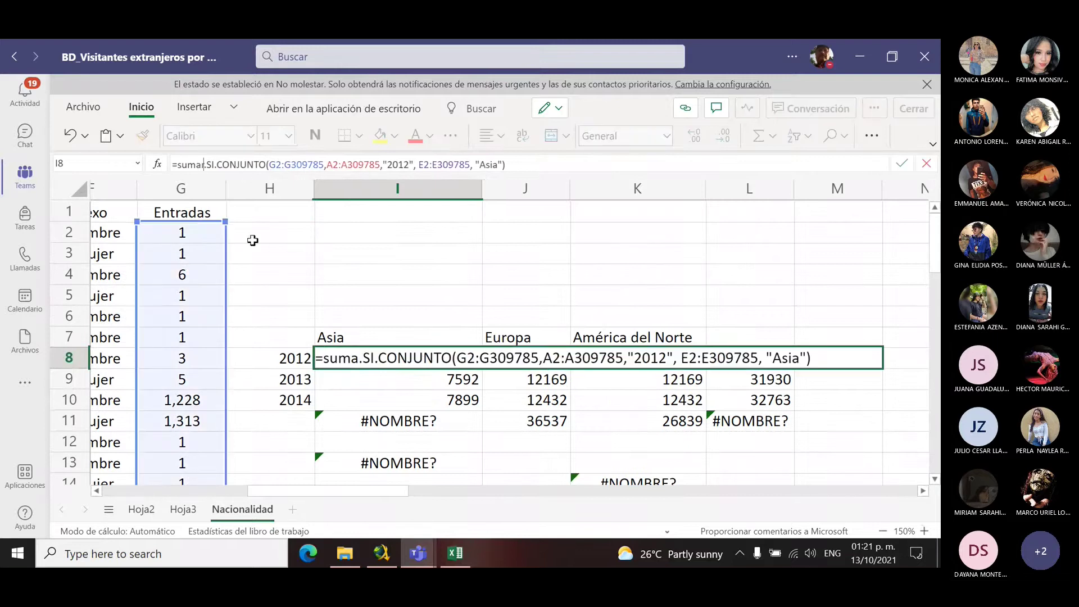
{"action": "key", "text": "Return"}
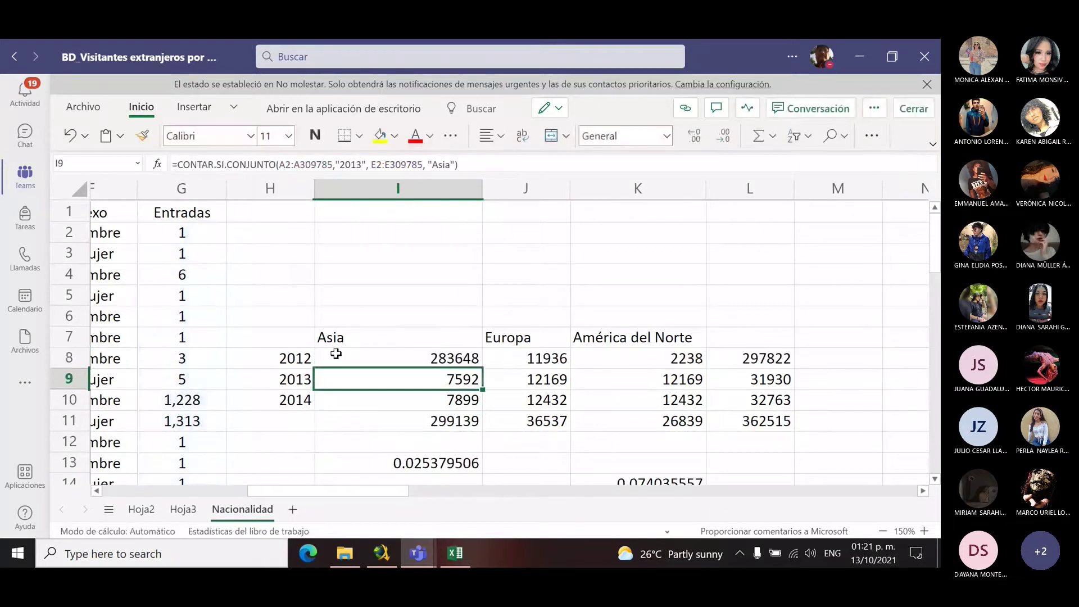
Step: Copy =SUMAR.SI.CONJUNTO(G2:G309785 from the I8 formula and paste it over =CONTAR.SI.CONJUNTO( in the 2012 Europa formula in J8
{"action": "left_click", "coordinate": [442, 358]}
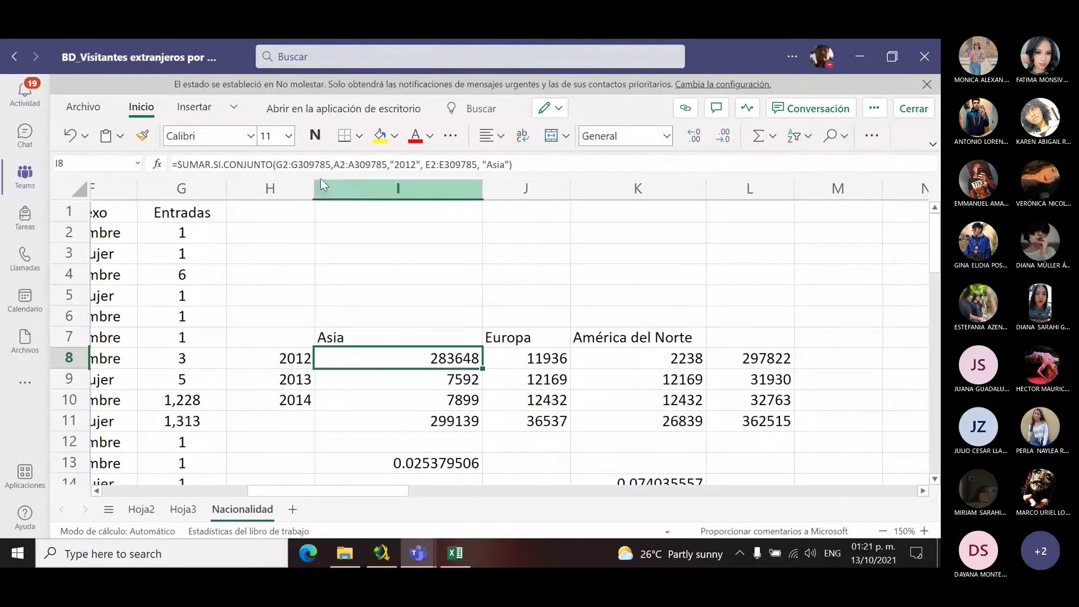
{"action": "left_click", "coordinate": [331, 165]}
{"action": "left_click_drag", "start_coordinate": [331, 165], "coordinate": [171, 167]}
{"action": "key", "text": "ctrl+c"}
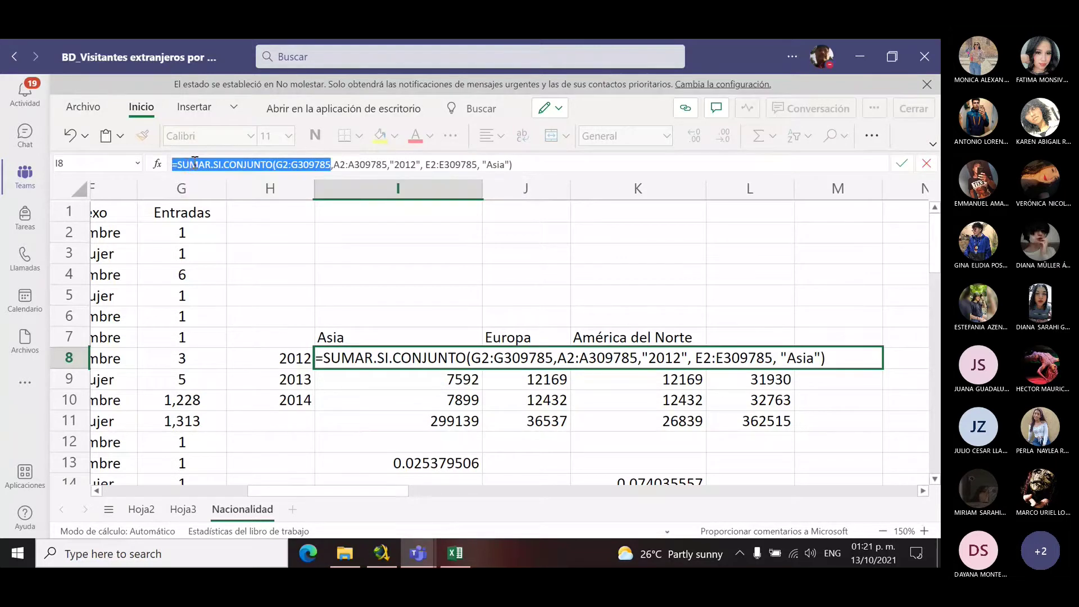
{"action": "key", "text": "Escape"}
{"action": "left_click", "coordinate": [519, 356]}
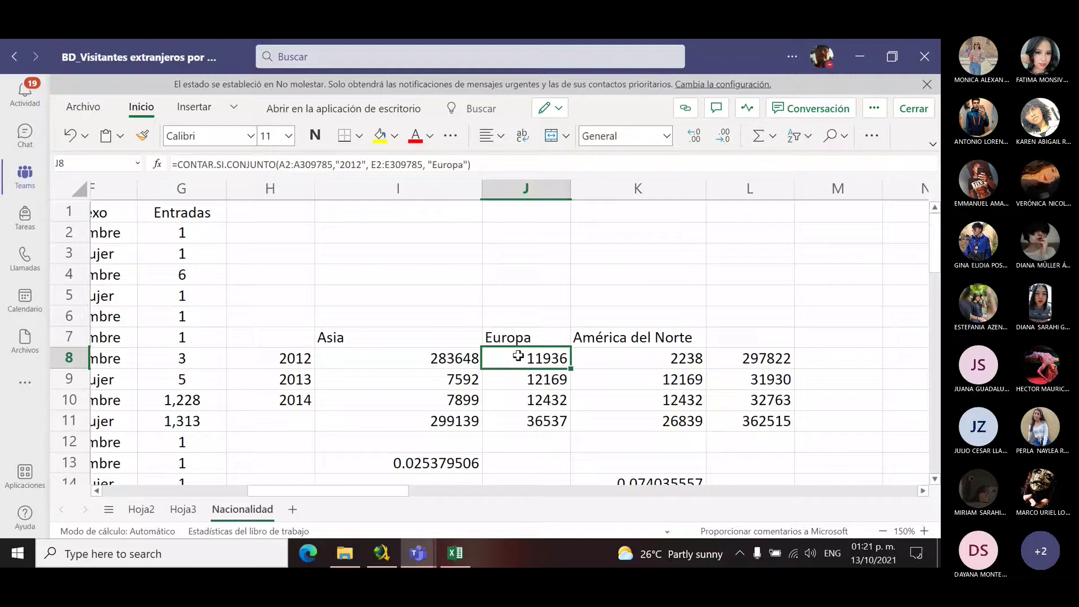
{"action": "left_click", "coordinate": [278, 165]}
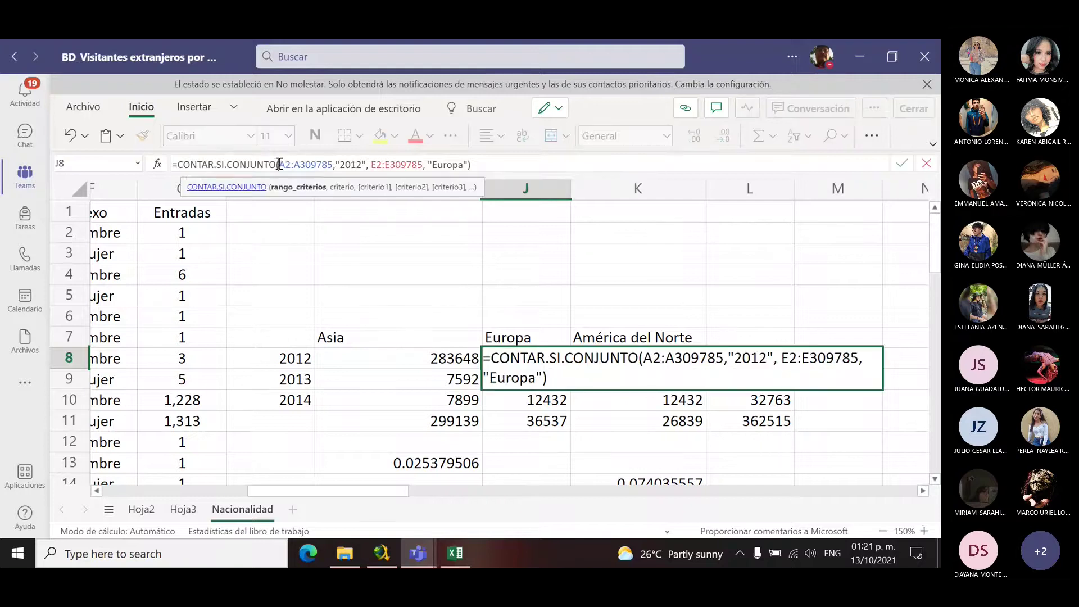
{"action": "left_click_drag", "start_coordinate": [279, 164], "coordinate": [175, 164]}
{"action": "key", "text": "ctrl+v"}
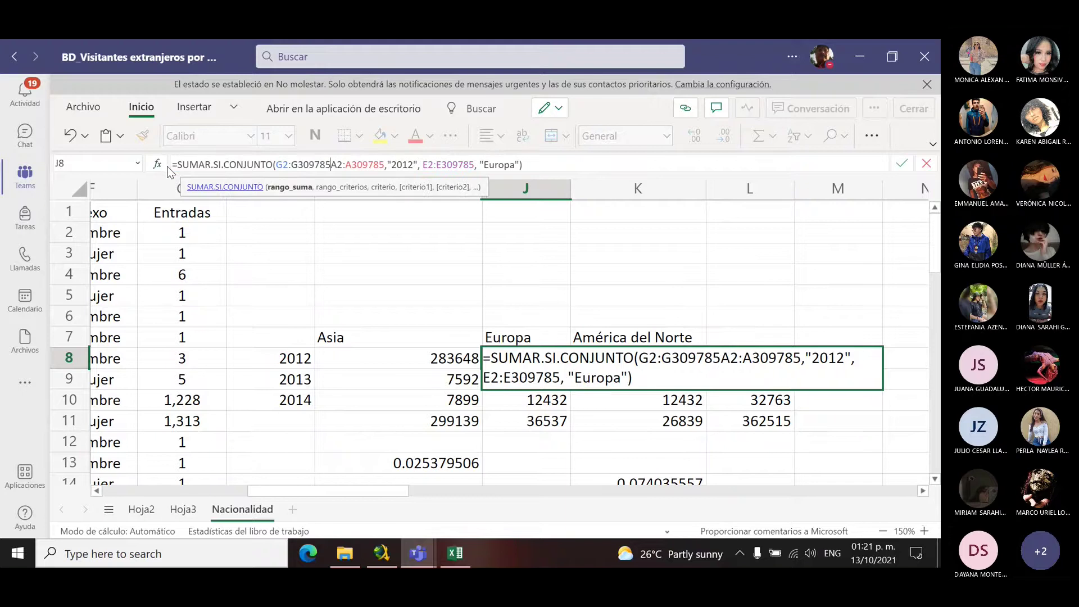
{"action": "key", "text": "Return"}
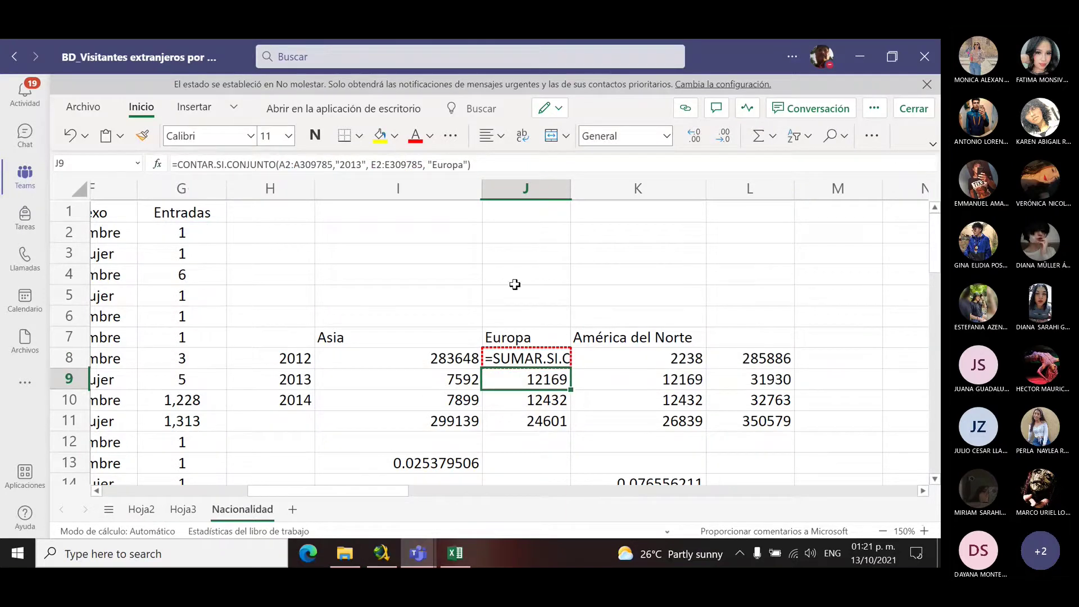
Step: Insert the missing comma between G2:G309785 and A2:A309785 in the J8 formula and commit it
{"action": "left_click", "coordinate": [517, 360]}
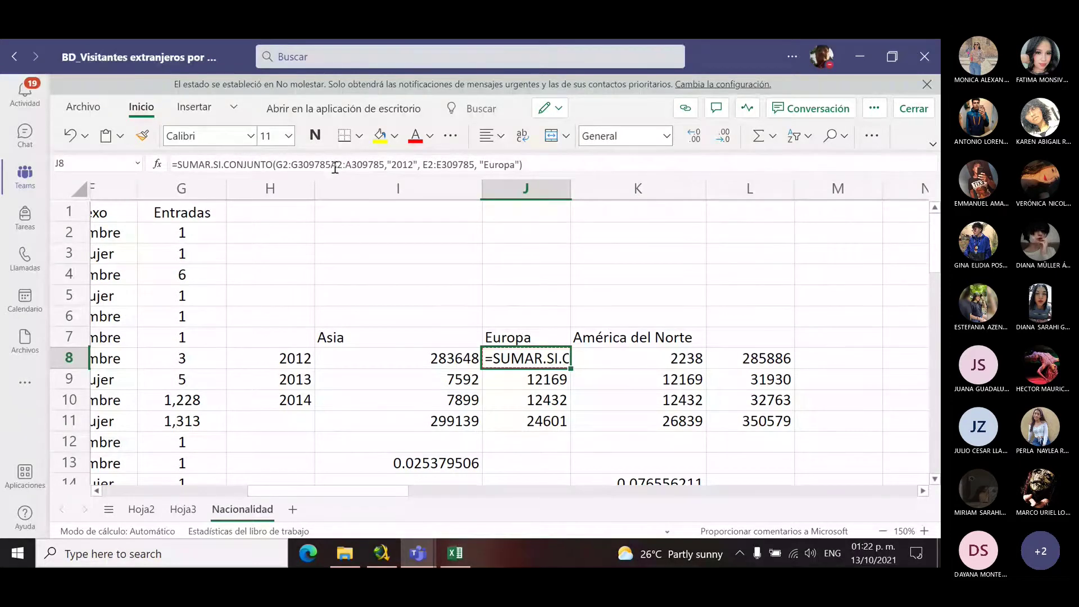
{"action": "left_click", "coordinate": [331, 165]}
{"action": "type", "text": ","}
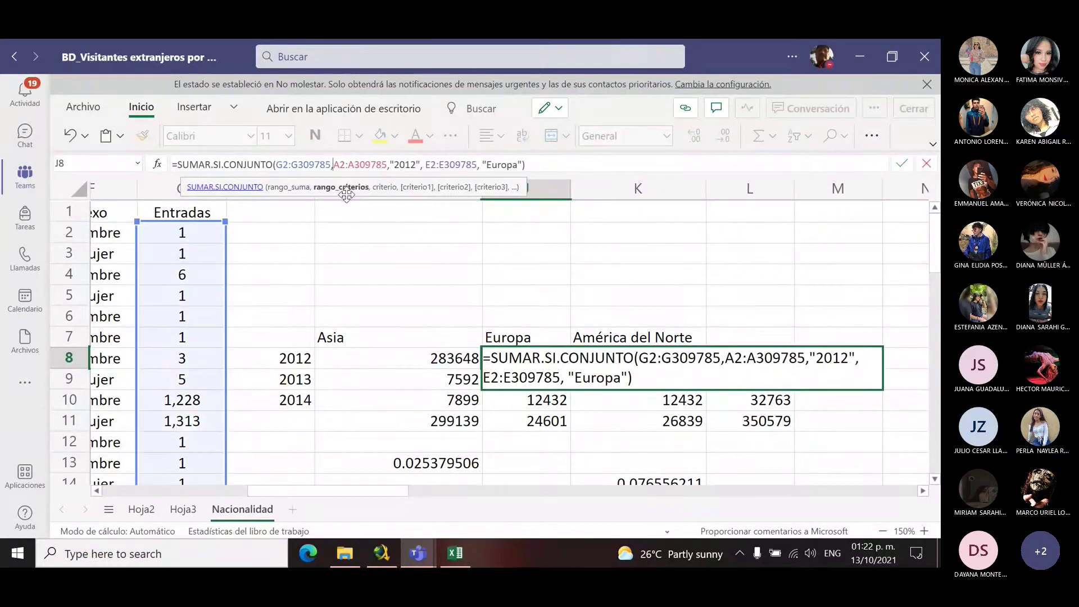
{"action": "key", "text": "Return"}
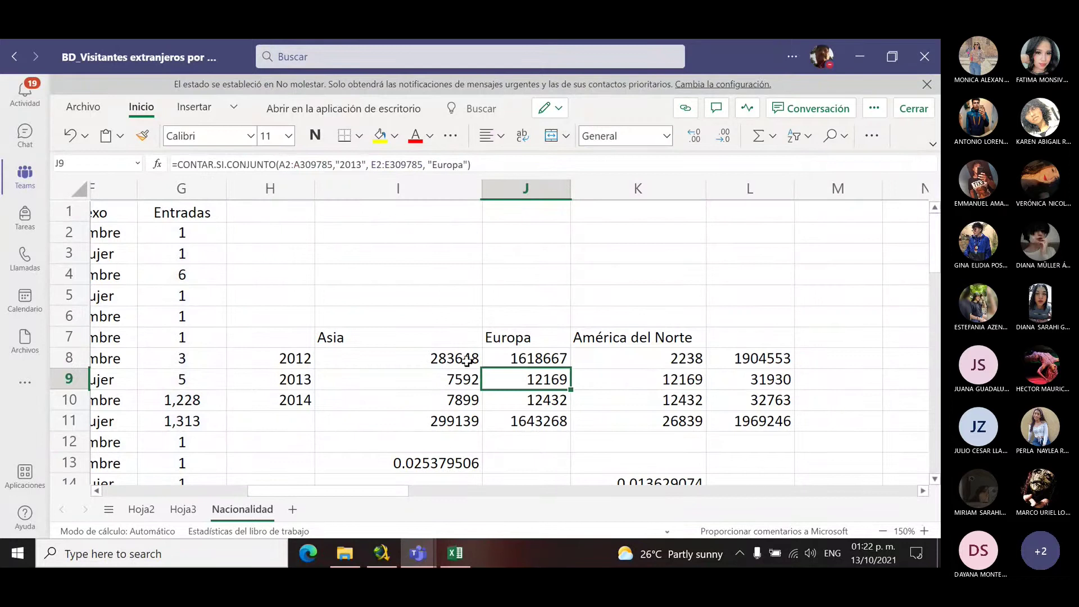
Step: Review the 2012 Europa formula in J8 alongside the Entradas value in G10
{"action": "left_click", "coordinate": [518, 358]}
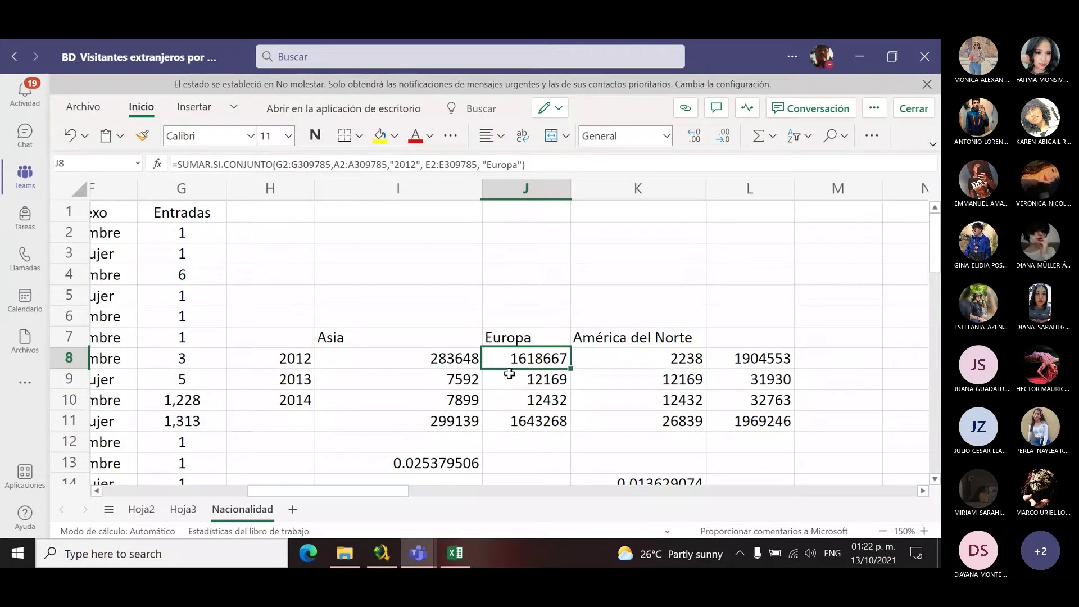
{"action": "left_click", "coordinate": [181, 403]}
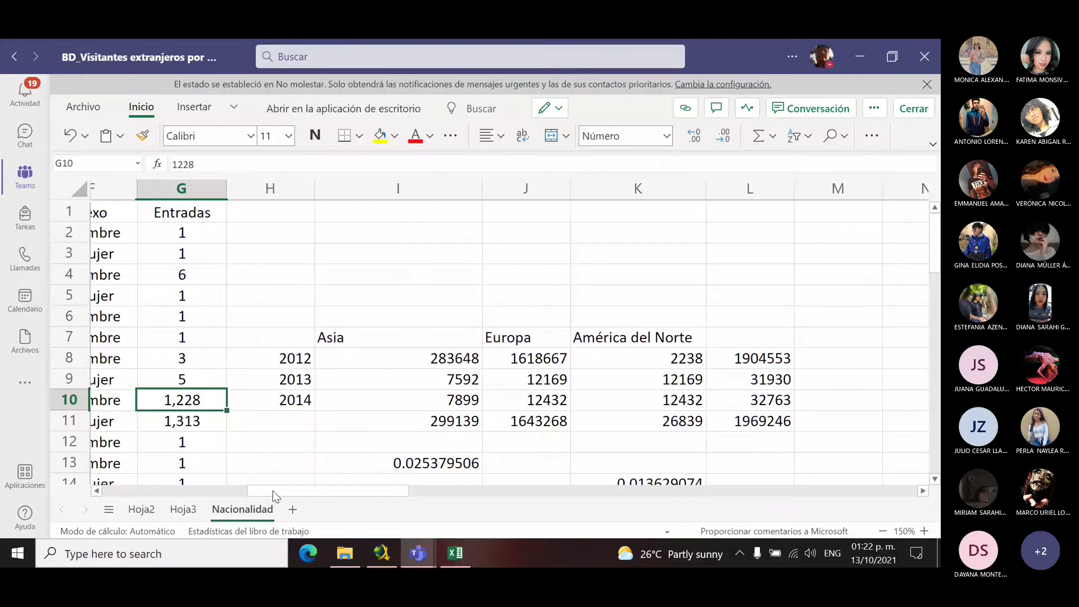
{"action": "left_click_drag", "start_coordinate": [272, 490], "coordinate": [314, 498]}
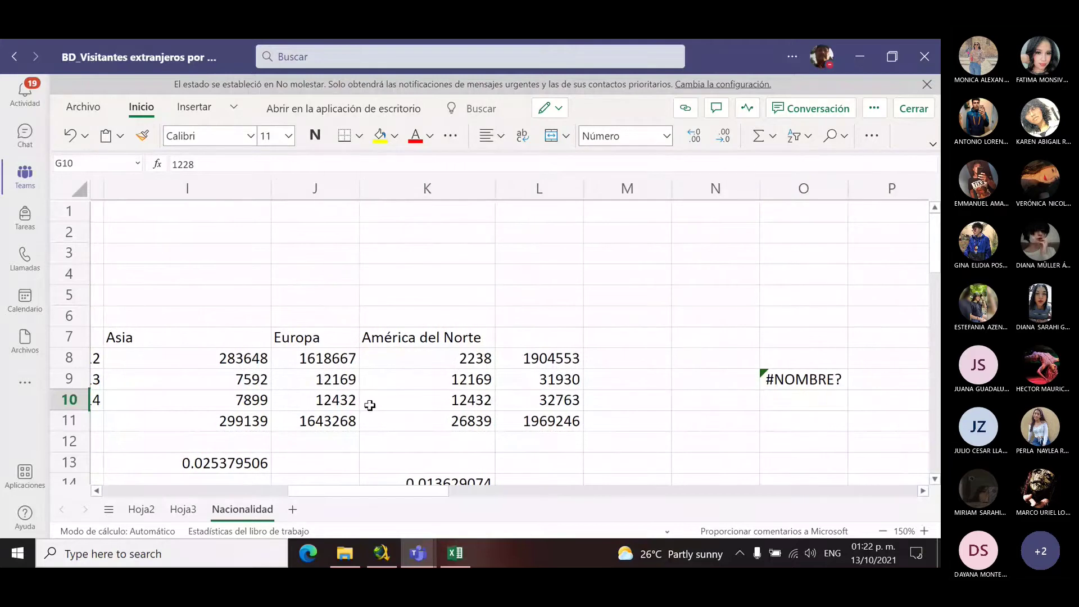
{"action": "left_click", "coordinate": [337, 359]}
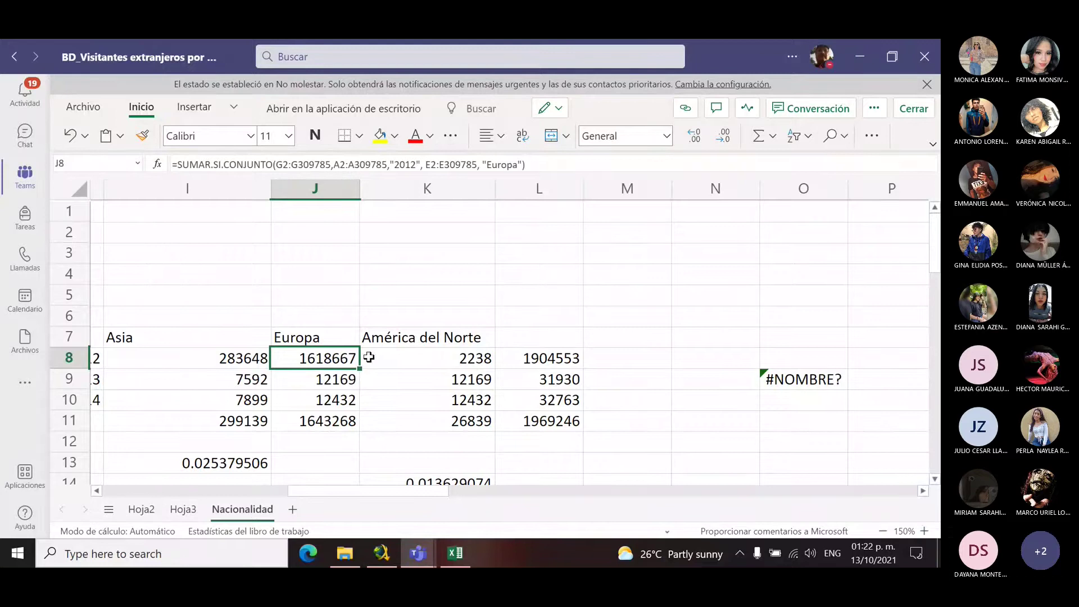
Step: Replace =CONTAR.SI.CONJUNTO( with a leading comma in the 2012 América del Norte formula in K8 and commit it
{"action": "left_click", "coordinate": [403, 361]}
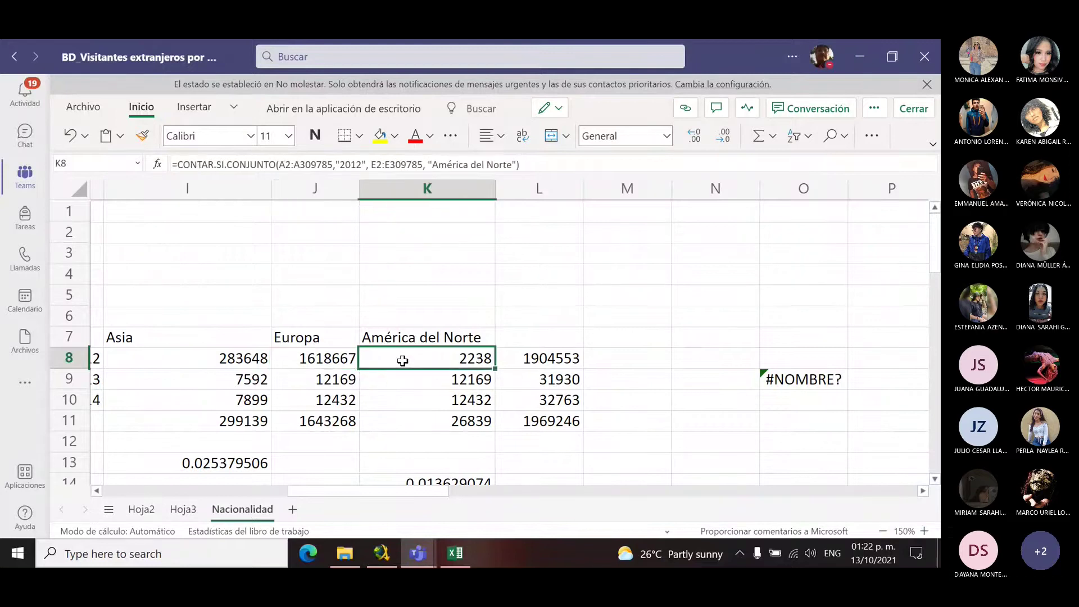
{"action": "left_click", "coordinate": [280, 167]}
{"action": "left_click_drag", "start_coordinate": [280, 167], "coordinate": [150, 175]}
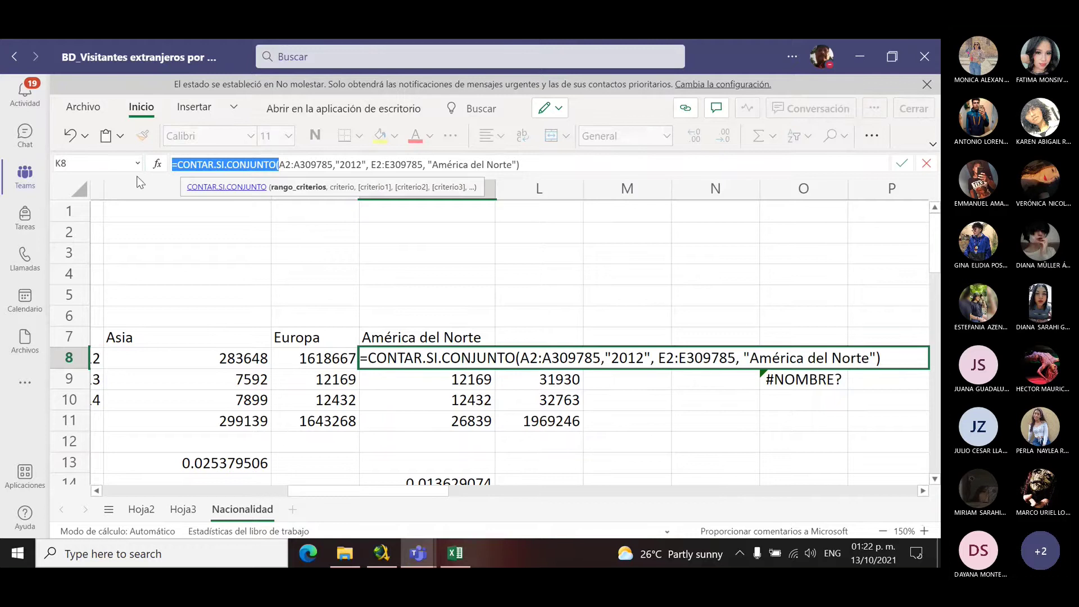
{"action": "key", "text": "BackSpace"}
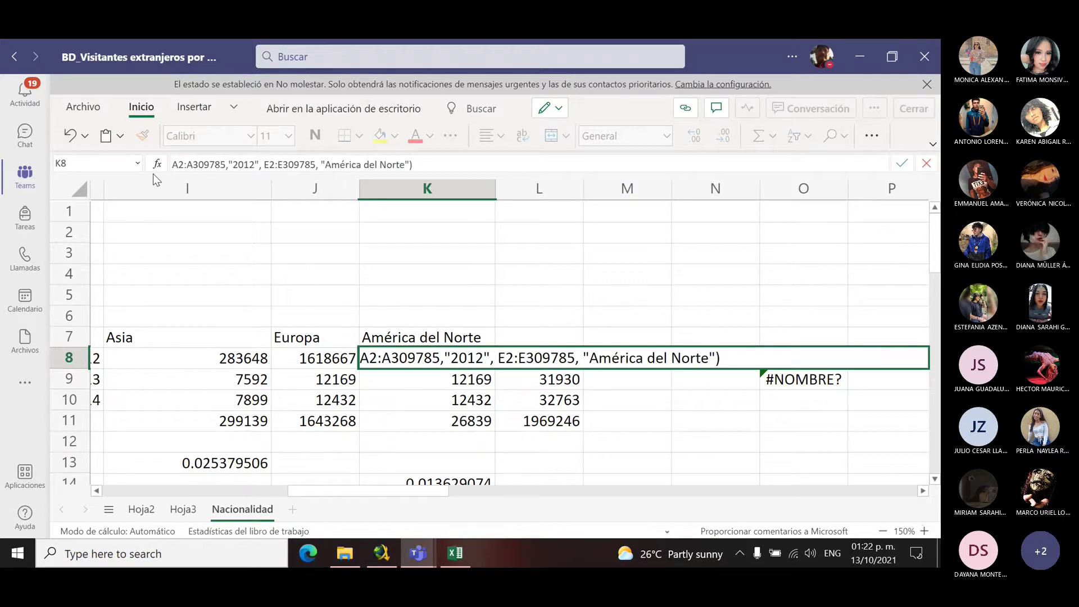
{"action": "type", "text": ","}
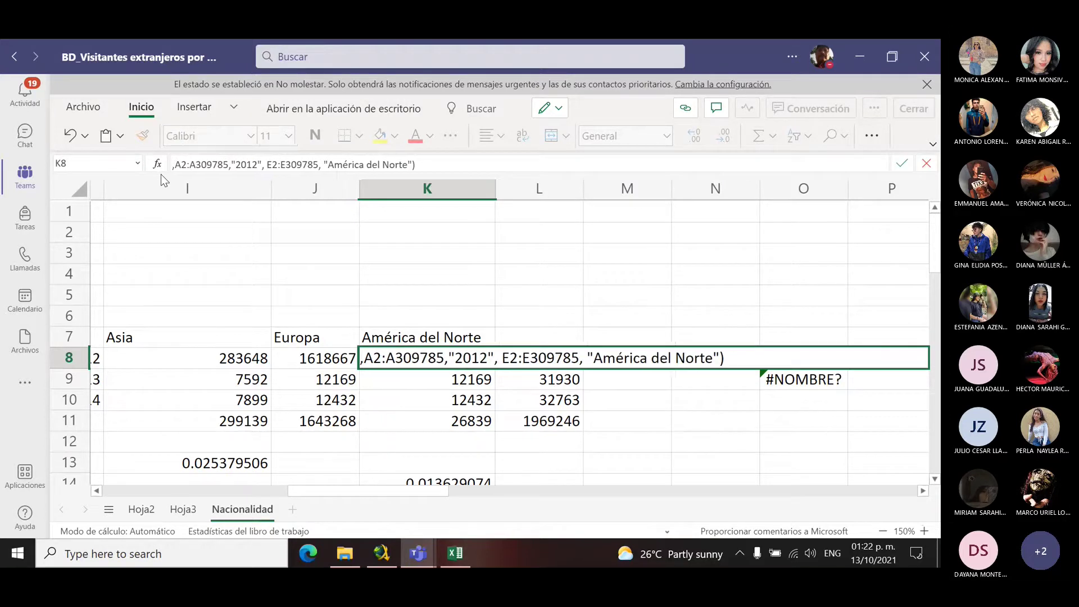
{"action": "key", "text": "Return"}
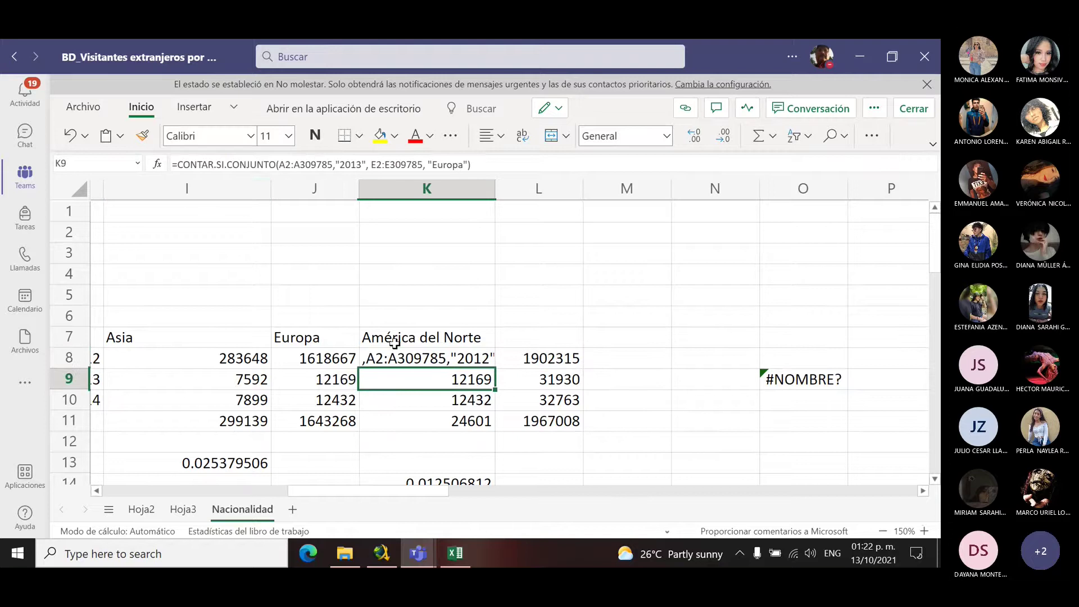
Step: Copy =SUMAR.SI.CONJUNTO(G2:G309785, from the J8 formula, paste it over the leading comma in K8, and commit the formula
{"action": "left_click", "coordinate": [403, 359]}
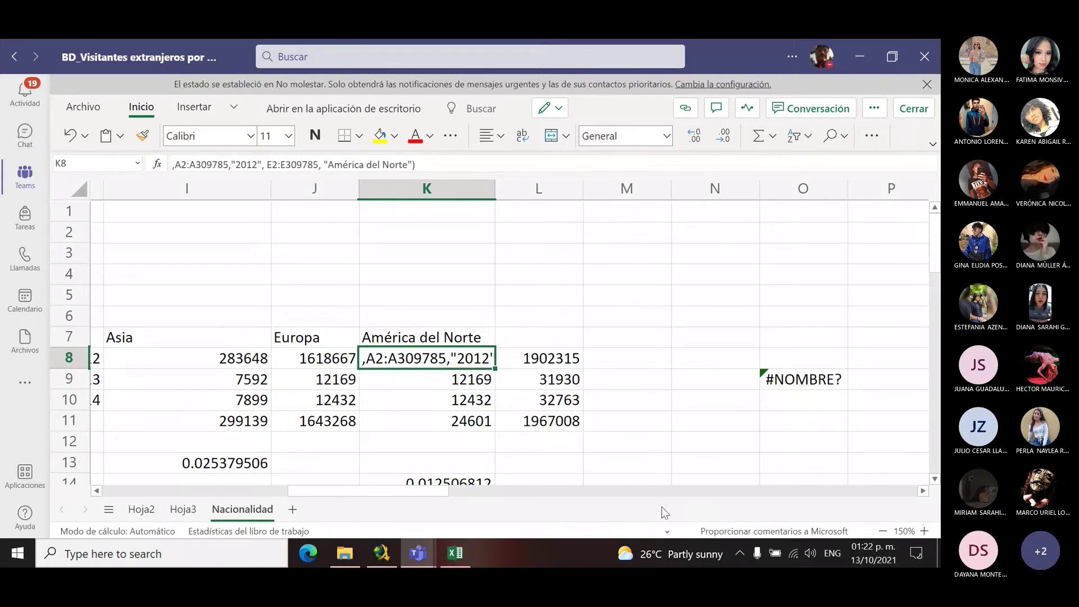
{"action": "left_click_drag", "start_coordinate": [313, 488], "coordinate": [128, 488]}
{"action": "left_click", "coordinate": [214, 166]}
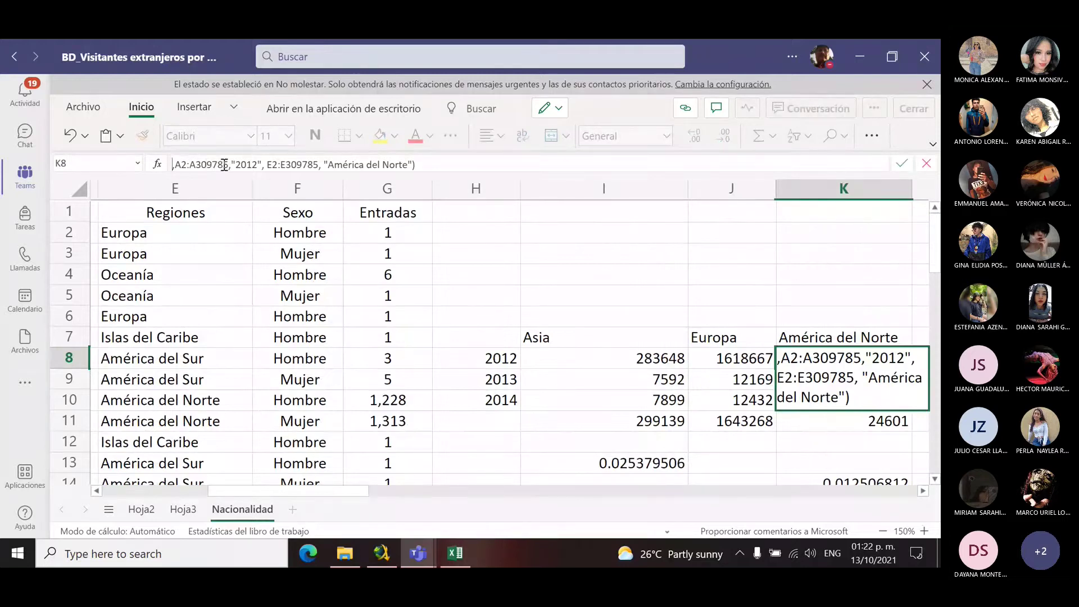
{"action": "key", "text": "Escape"}
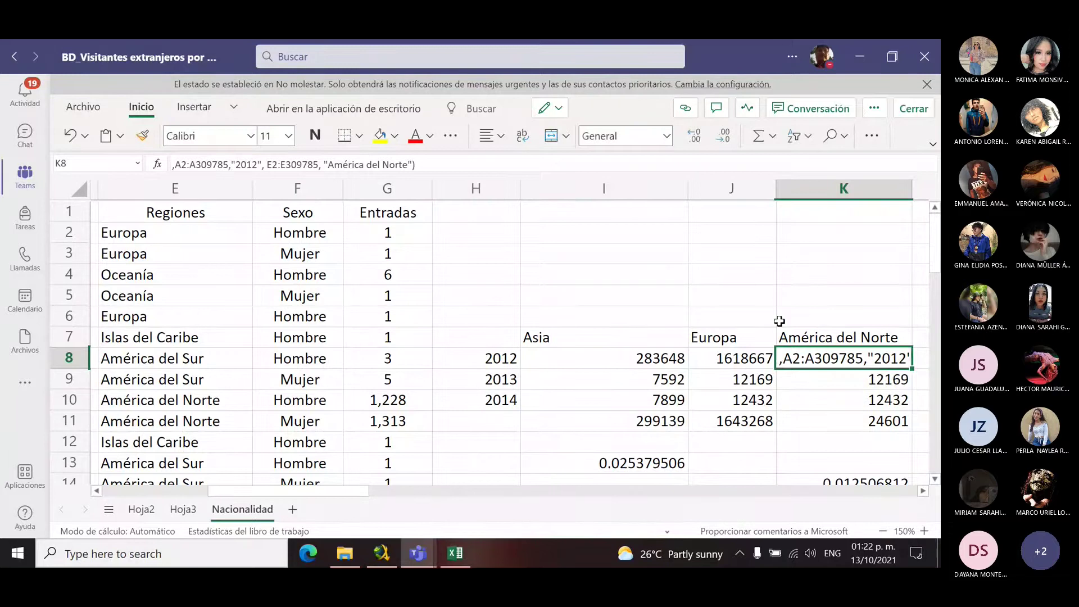
{"action": "left_click", "coordinate": [745, 356]}
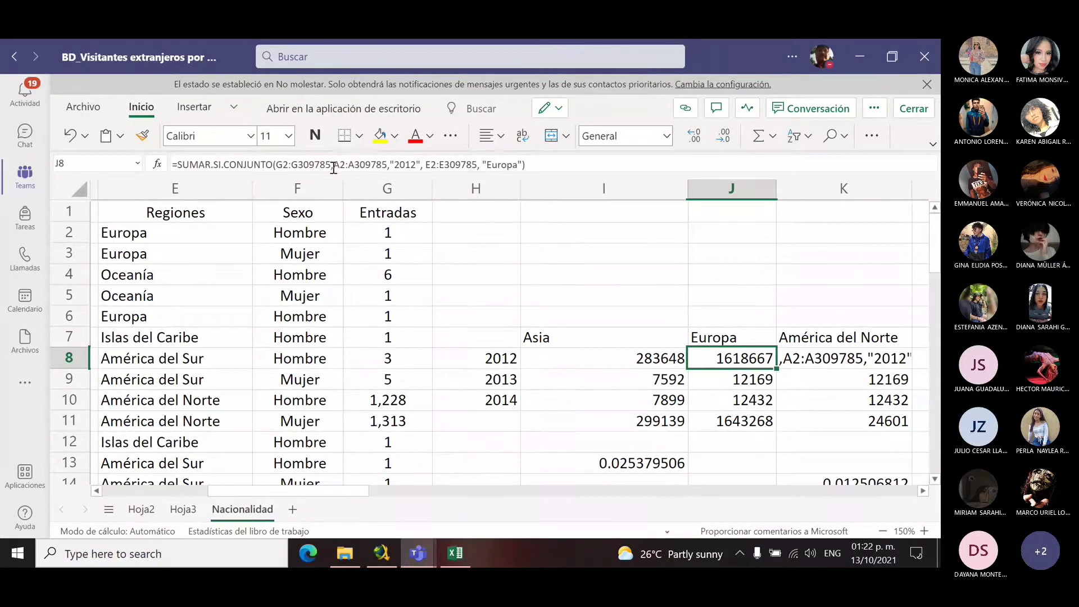
{"action": "left_click_drag", "start_coordinate": [332, 166], "coordinate": [154, 171]}
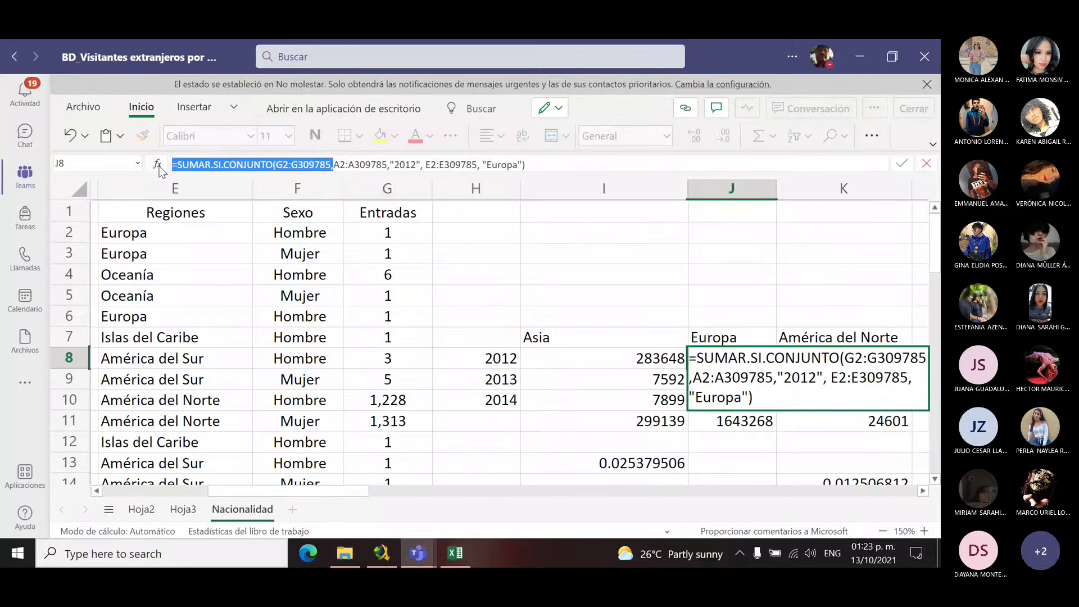
{"action": "key", "text": "Escape"}
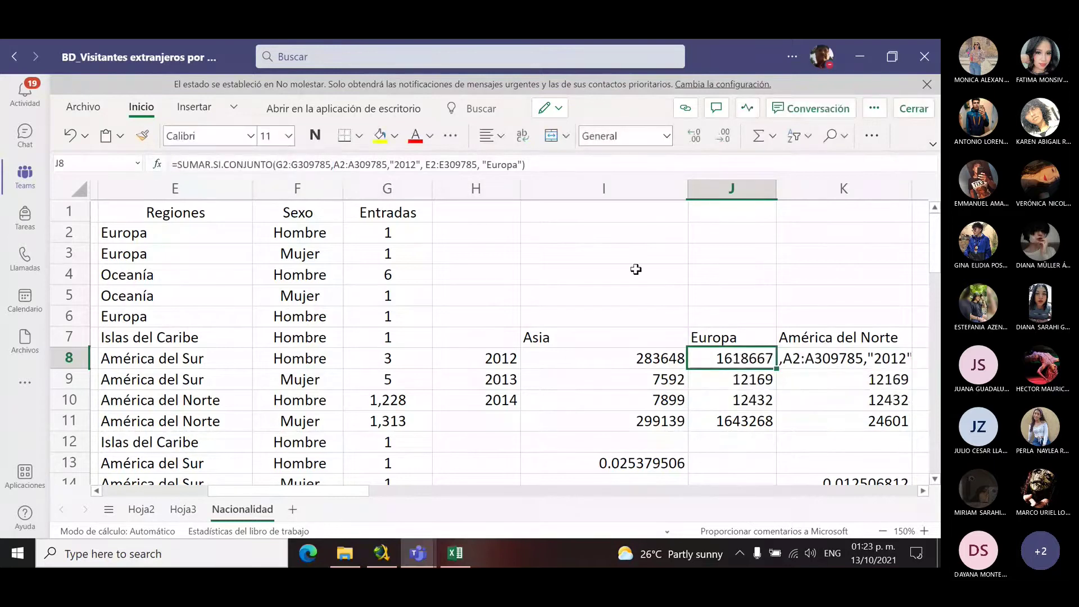
{"action": "left_click", "coordinate": [818, 360]}
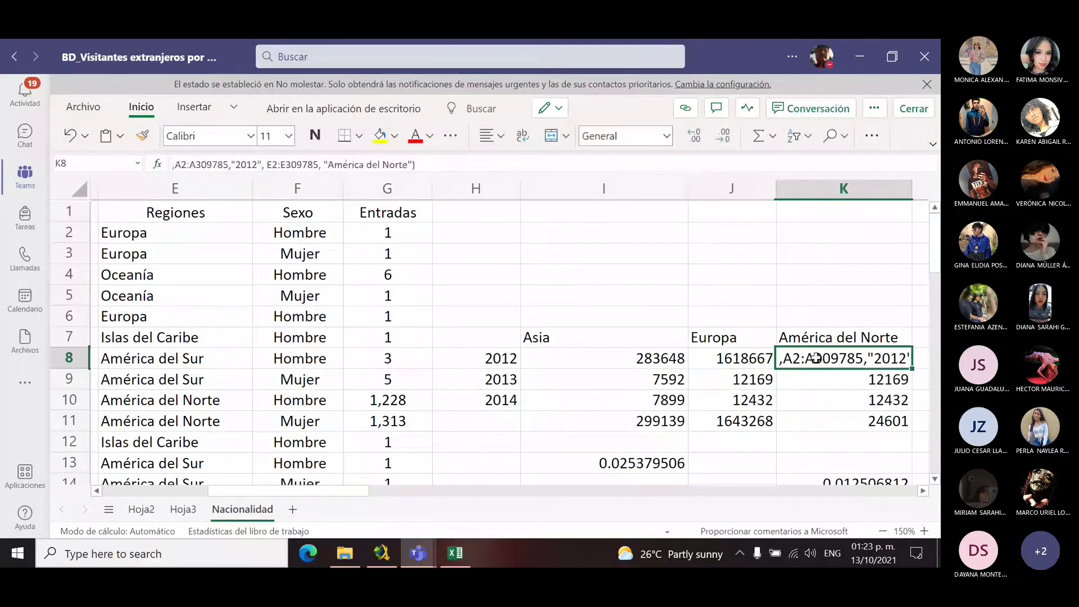
{"action": "left_click", "coordinate": [175, 165]}
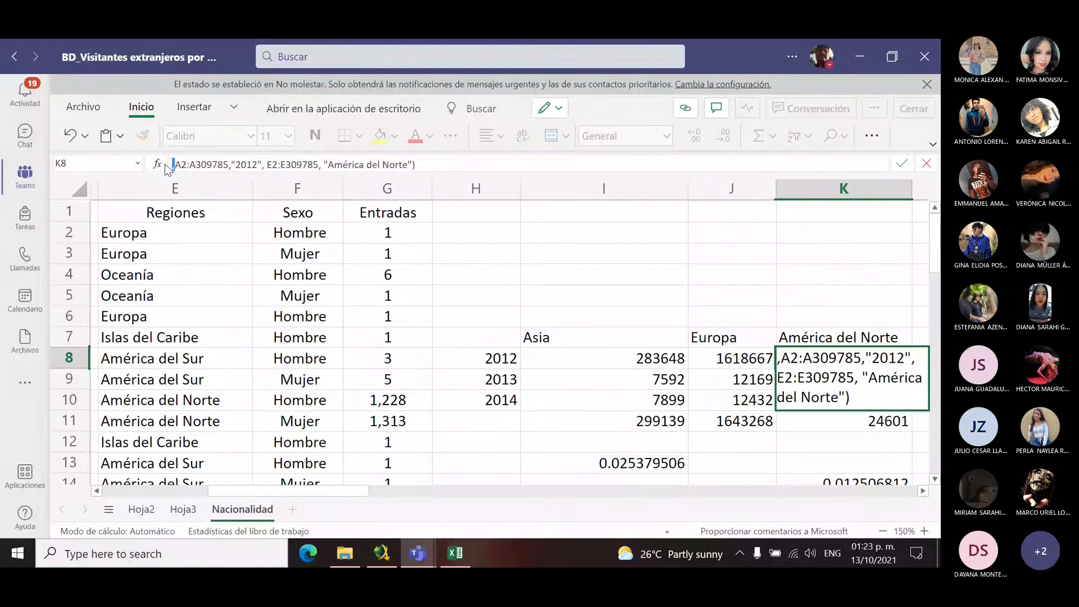
{"action": "key", "text": "Return"}
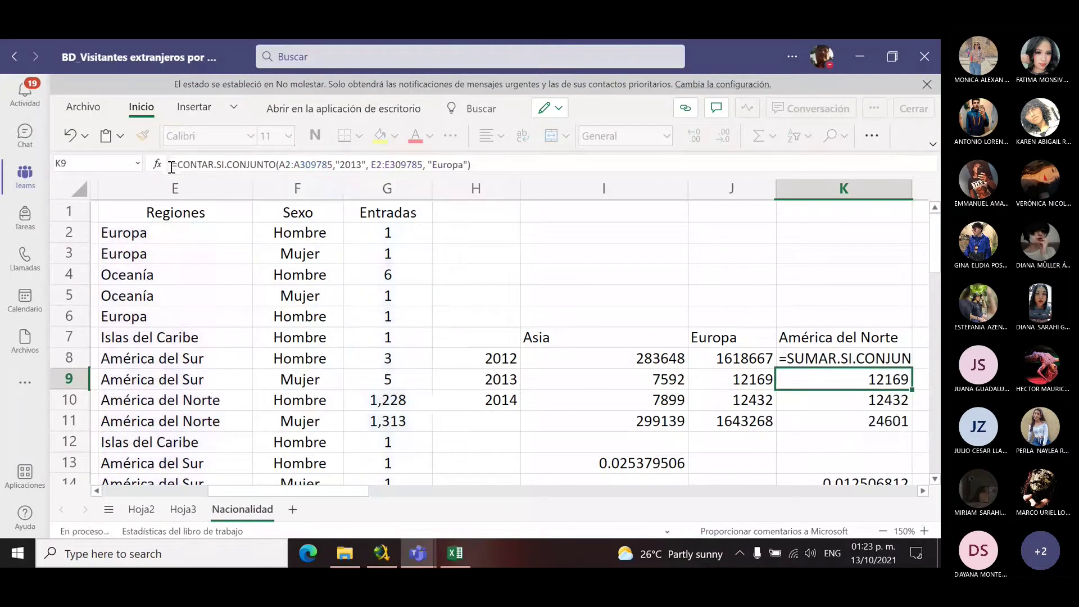
Step: Copy the complete 2012 Asia SUMAR.SI.CONJUNTO formula from I8, leaving that cell's formula as it is
{"action": "left_click", "coordinate": [634, 379]}
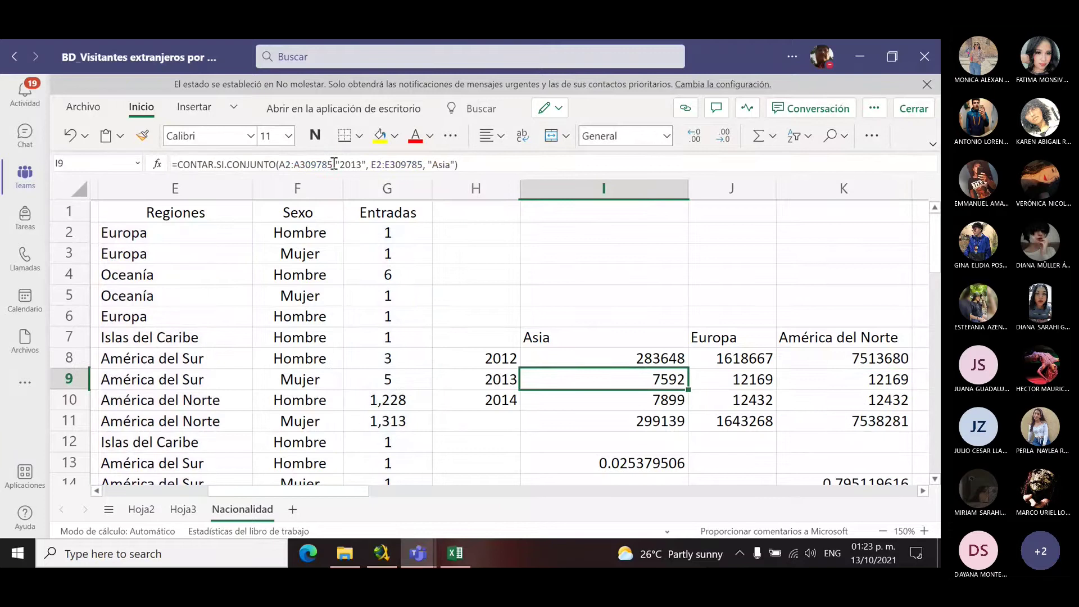
{"action": "left_click", "coordinate": [641, 363]}
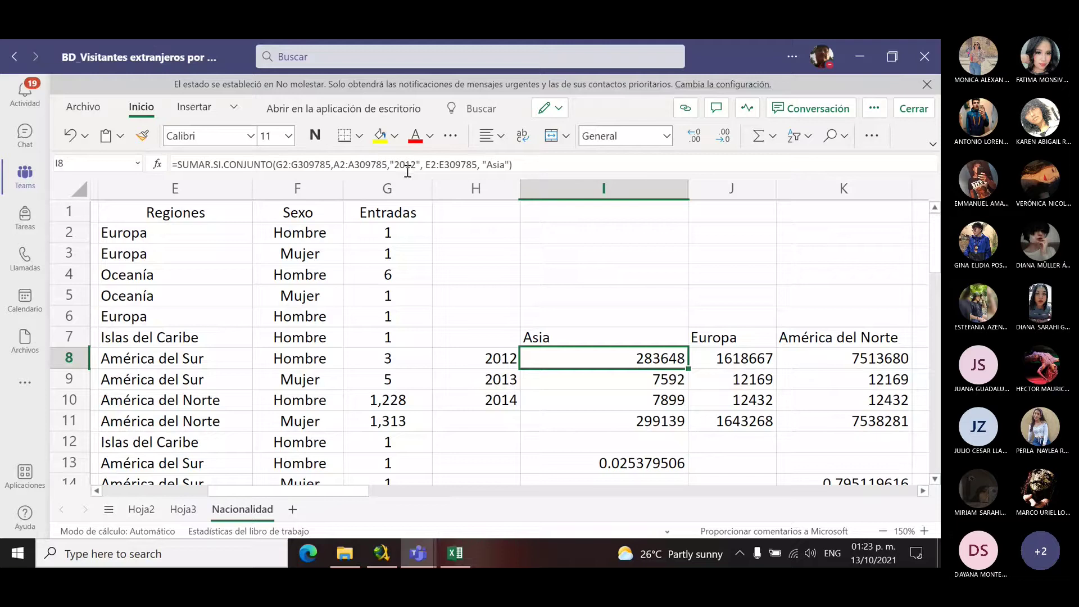
{"action": "left_click", "coordinate": [521, 167]}
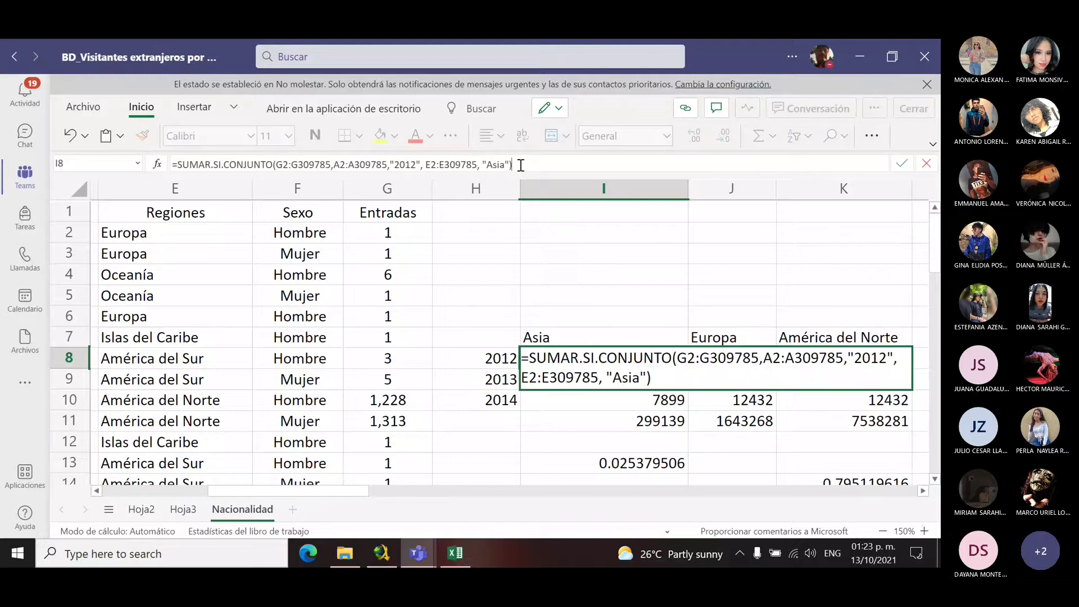
{"action": "left_click_drag", "start_coordinate": [512, 165], "coordinate": [168, 165]}
{"action": "key", "text": "ctrl+c"}
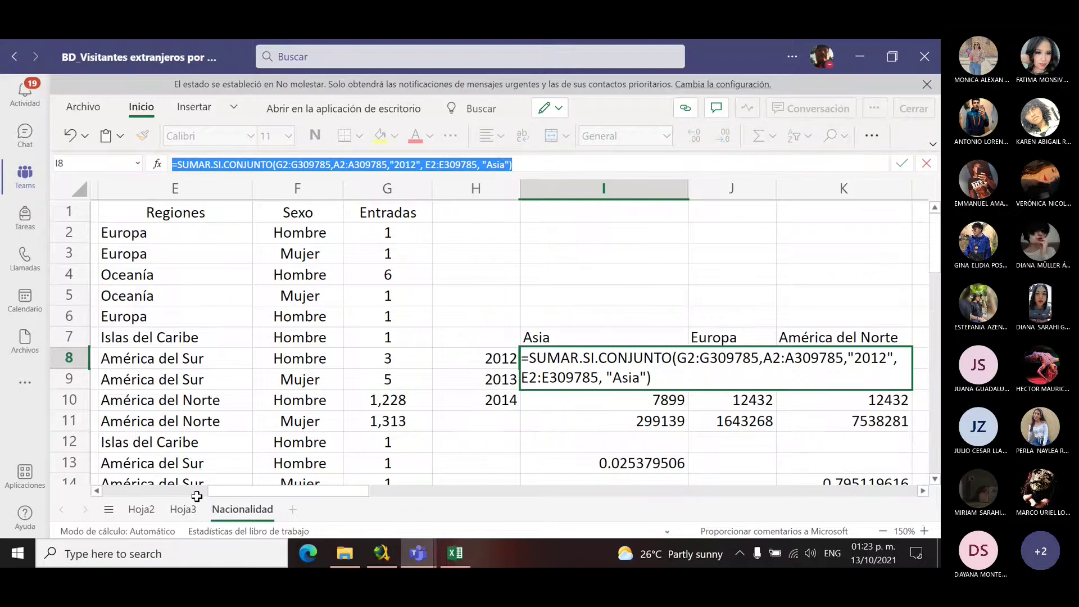
{"action": "key", "text": "Escape"}
Step: Replace the 2013 Asia formula in I9 with the copied SUMAR.SI.CONJUNTO formula, set its year criterion to "2013", and commit it
{"action": "left_click", "coordinate": [670, 376]}
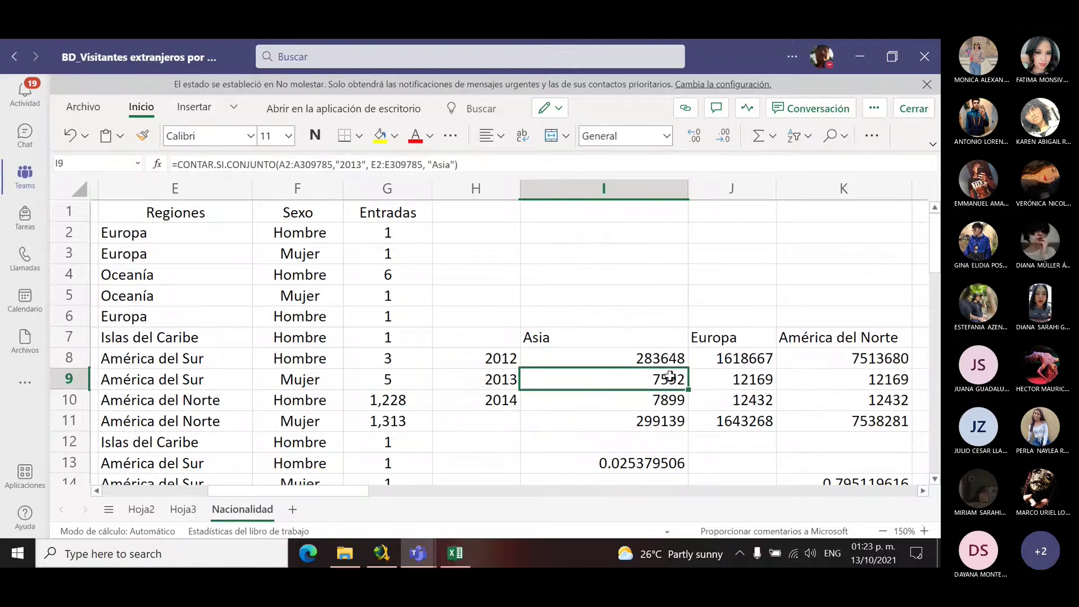
{"action": "left_click_drag", "start_coordinate": [478, 166], "coordinate": [59, 184]}
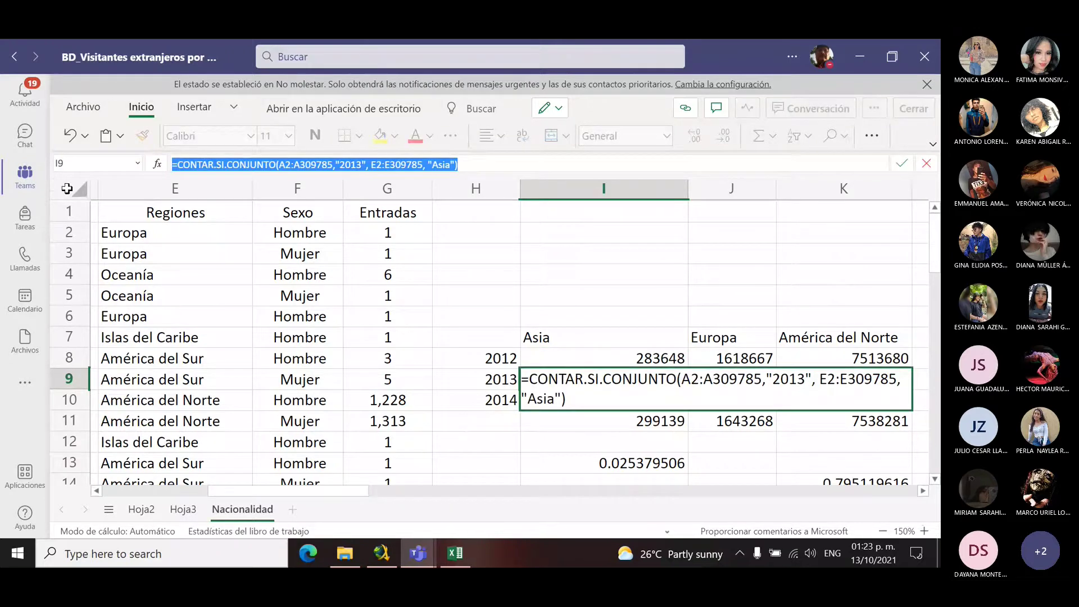
{"action": "key", "text": "ctrl+v"}
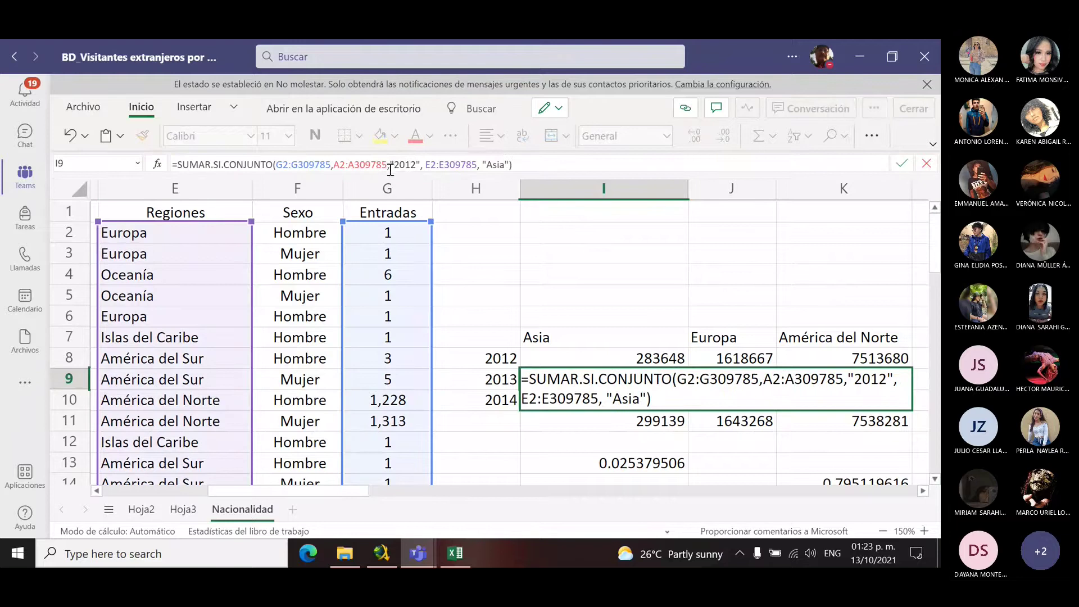
{"action": "left_click", "coordinate": [417, 165]}
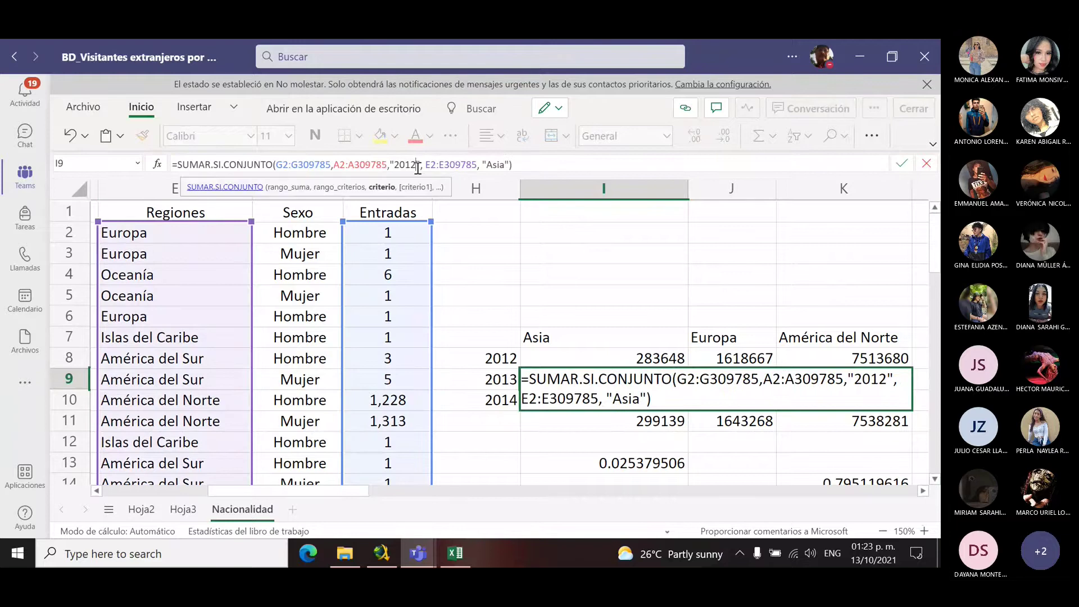
{"action": "key", "text": "BackSpace"}
{"action": "type", "text": "3"}
{"action": "key", "text": "Return"}
Step: Review the Entradas values in G2 and G8 together with the region in E8
{"action": "left_click", "coordinate": [388, 231]}
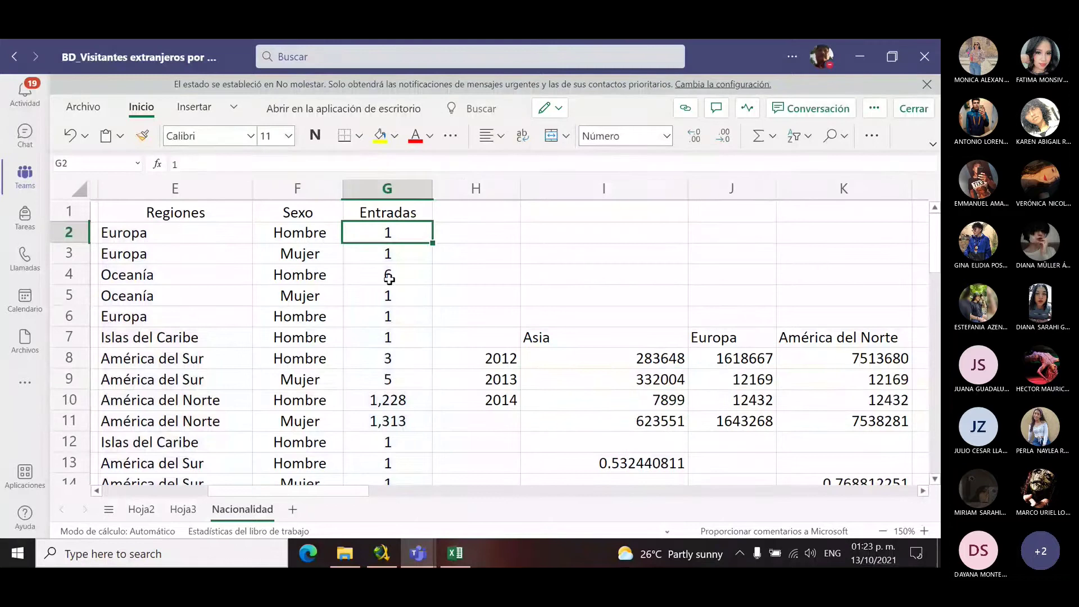
{"action": "left_click", "coordinate": [373, 358]}
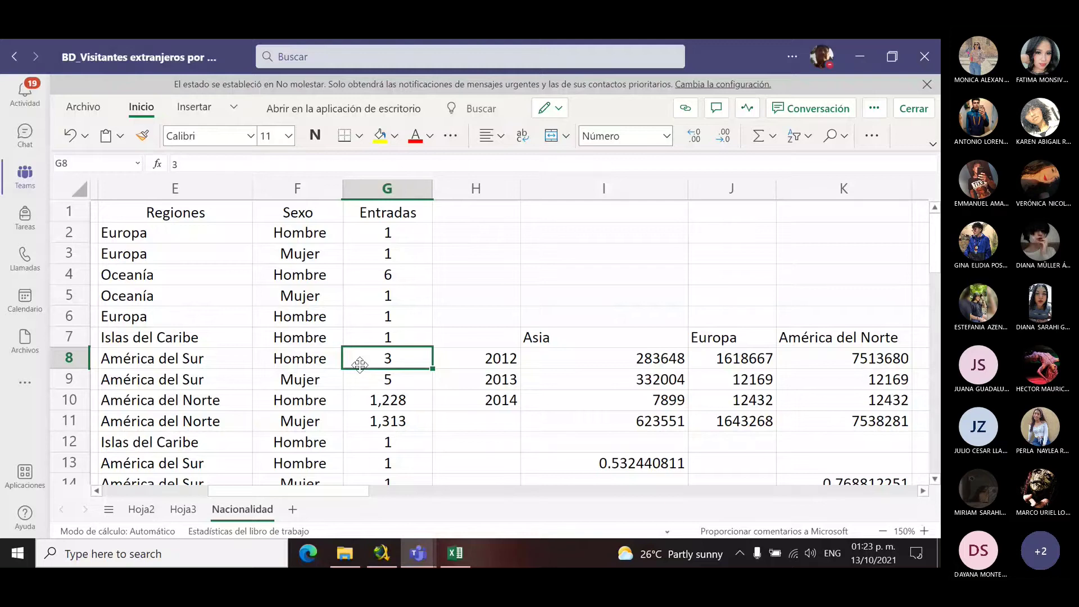
{"action": "left_click", "coordinate": [180, 362]}
{"action": "left_click", "coordinate": [389, 360]}
Step: Copy the complete 2013 Asia SUMAR.SI.CONJUNTO formula from I9 without changing it
{"action": "left_click", "coordinate": [675, 380]}
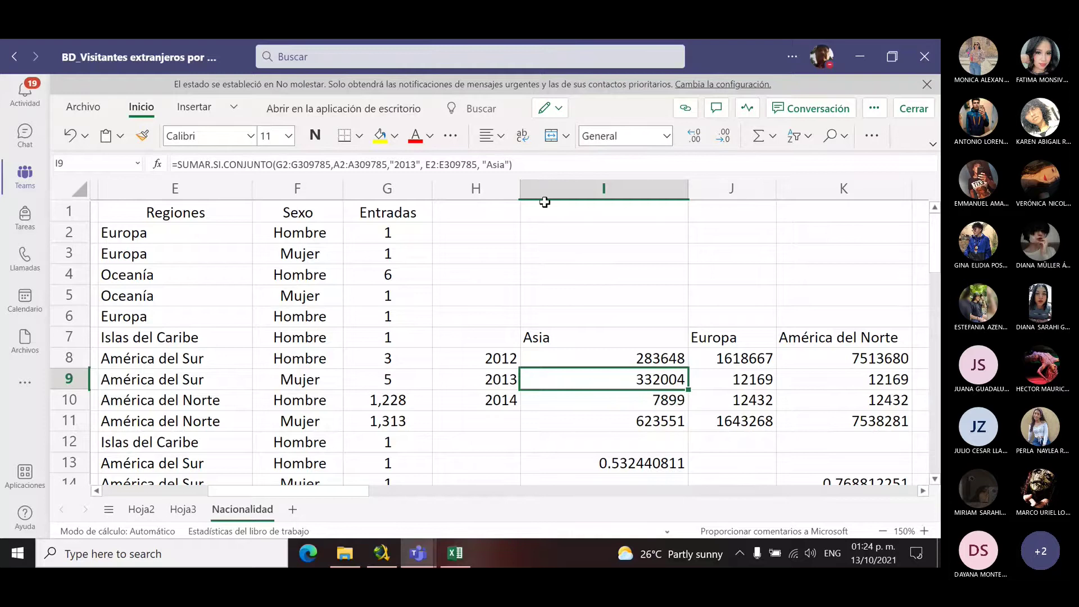
{"action": "left_click_drag", "start_coordinate": [525, 167], "coordinate": [128, 155]}
{"action": "key", "text": "ctrl+c"}
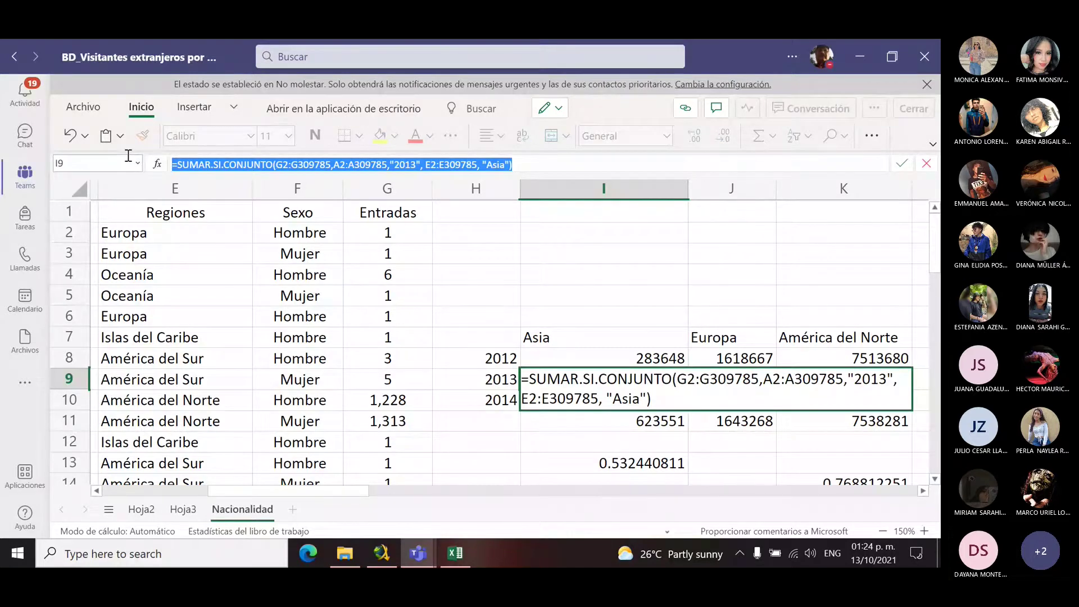
{"action": "key", "text": "Escape"}
Step: Replace the 2014 Asia formula in I10 with the copied SUMAR.SI.CONJUNTO formula, set its year criterion to "2014", and commit it
{"action": "left_click", "coordinate": [660, 399]}
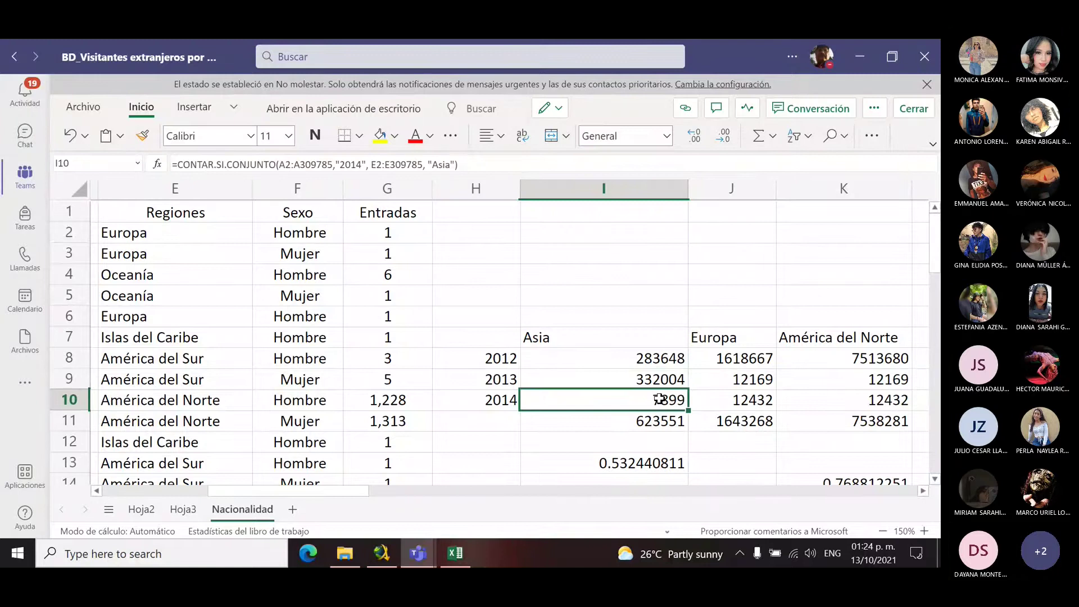
{"action": "left_click", "coordinate": [482, 162]}
{"action": "left_click_drag", "start_coordinate": [482, 162], "coordinate": [107, 163]}
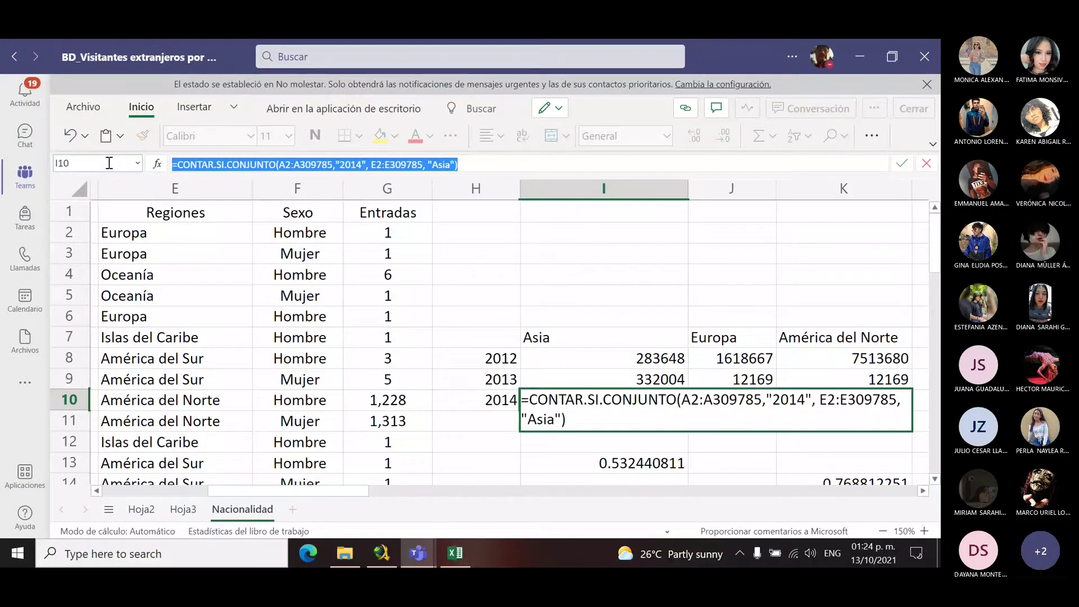
{"action": "key", "text": "ctrl+v"}
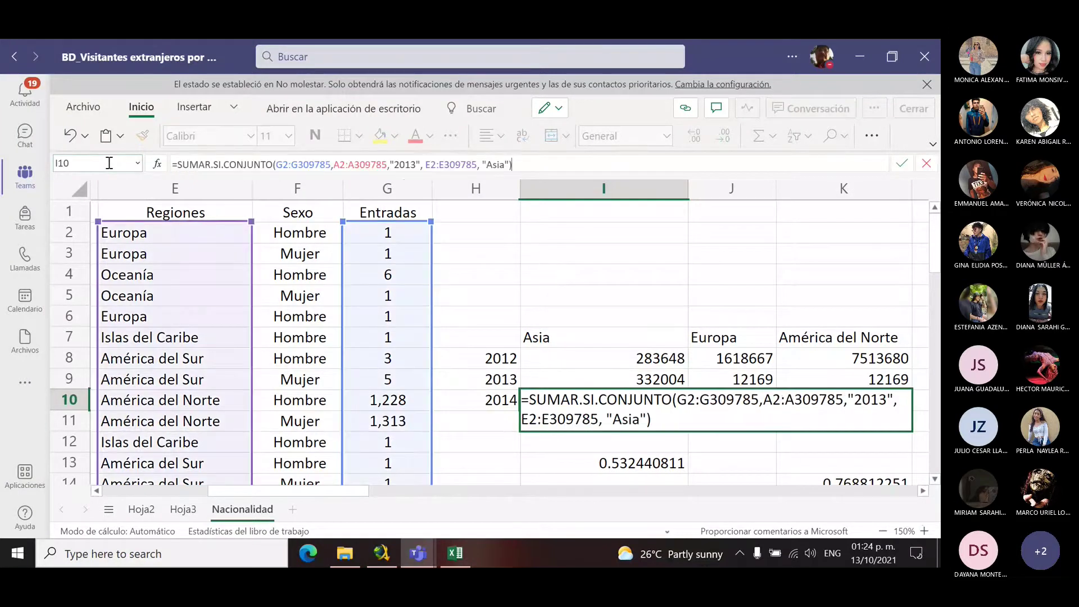
{"action": "left_click", "coordinate": [416, 165]}
{"action": "key", "text": "BackSpace"}
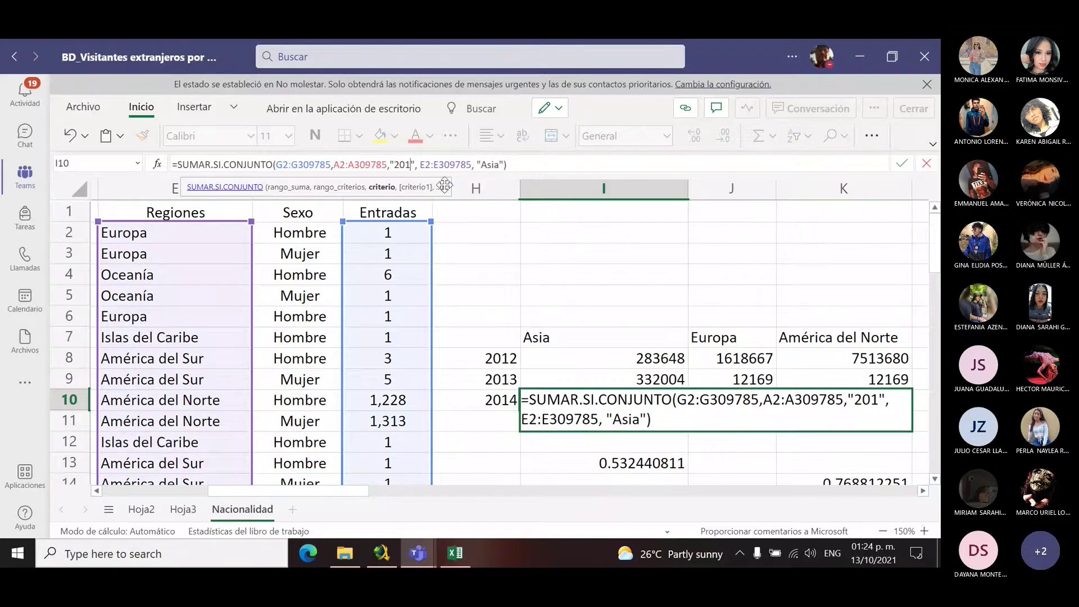
{"action": "type", "text": "4"}
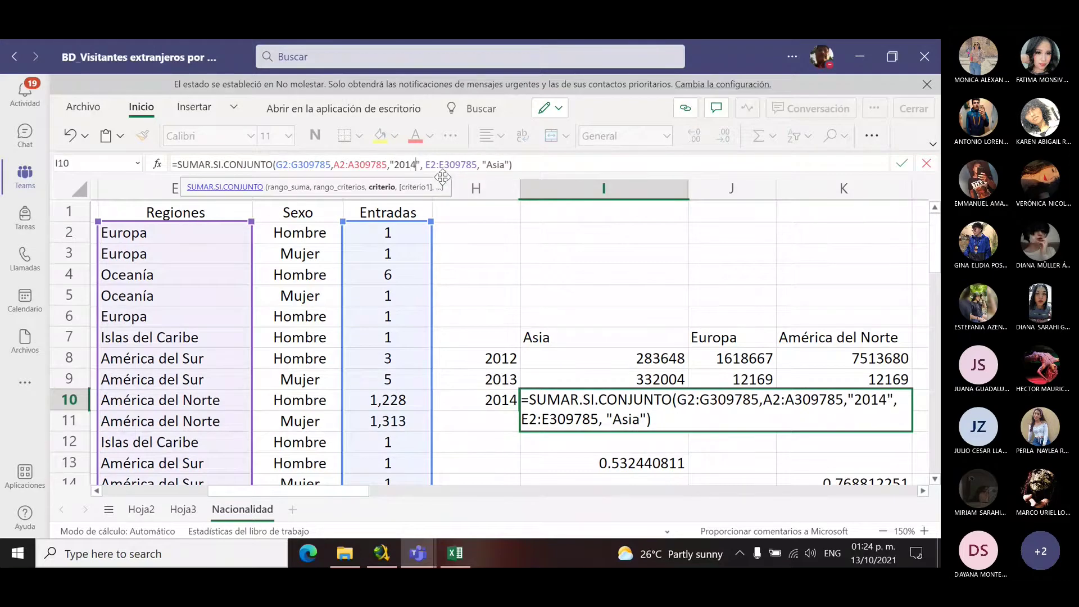
{"action": "key", "text": "Return"}
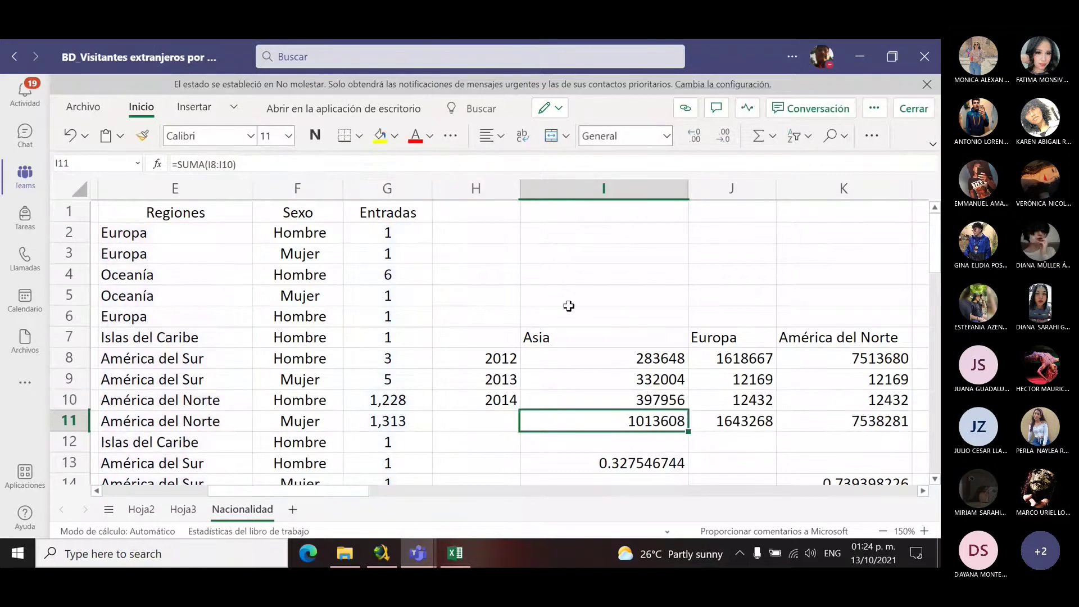
Step: Copy the complete 2012 Europa SUMAR.SI.CONJUNTO formula from J8 without changing it
{"action": "left_click", "coordinate": [749, 377]}
{"action": "left_click", "coordinate": [750, 357]}
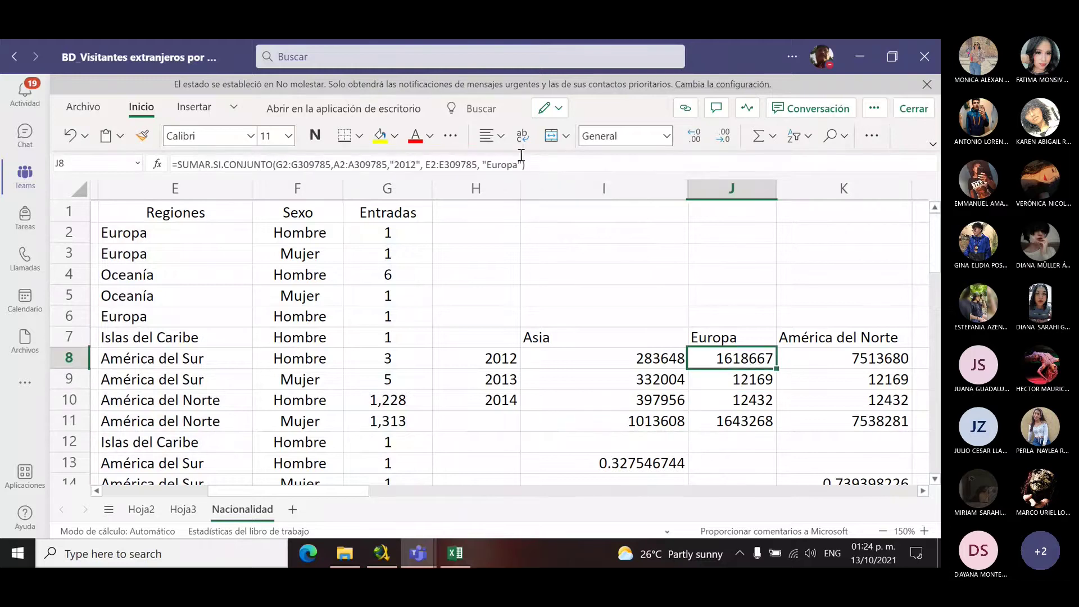
{"action": "left_click_drag", "start_coordinate": [532, 164], "coordinate": [127, 150]}
{"action": "key", "text": "ctrl+c"}
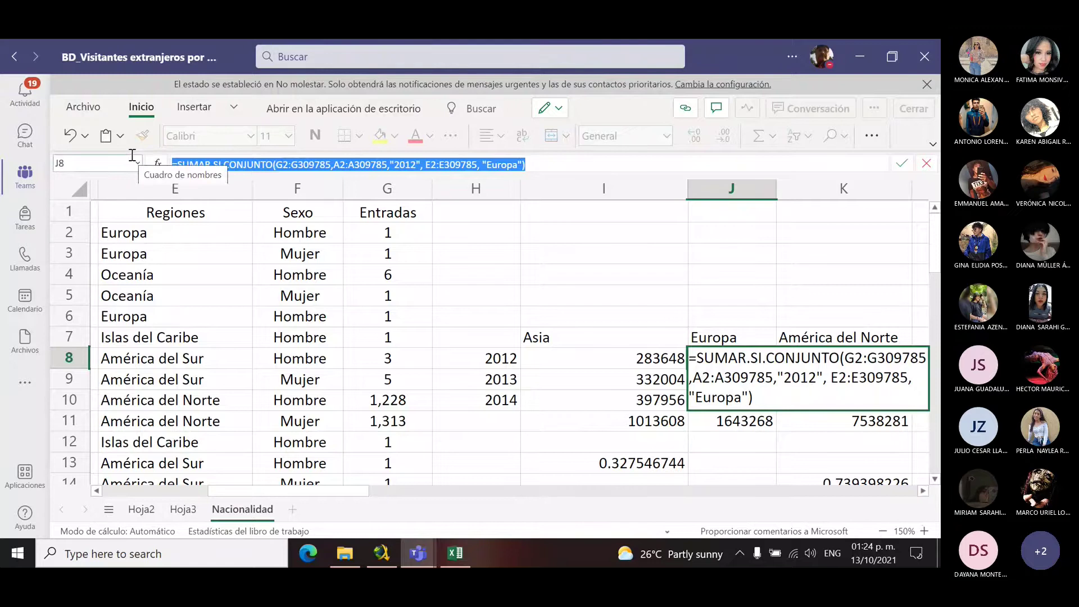
{"action": "key", "text": "Escape"}
Step: Replace the 2013 Europa formula in J9 with the copied SUMAR.SI.CONJUNTO formula, set its year criterion to "2013", and commit it
{"action": "left_click", "coordinate": [747, 378]}
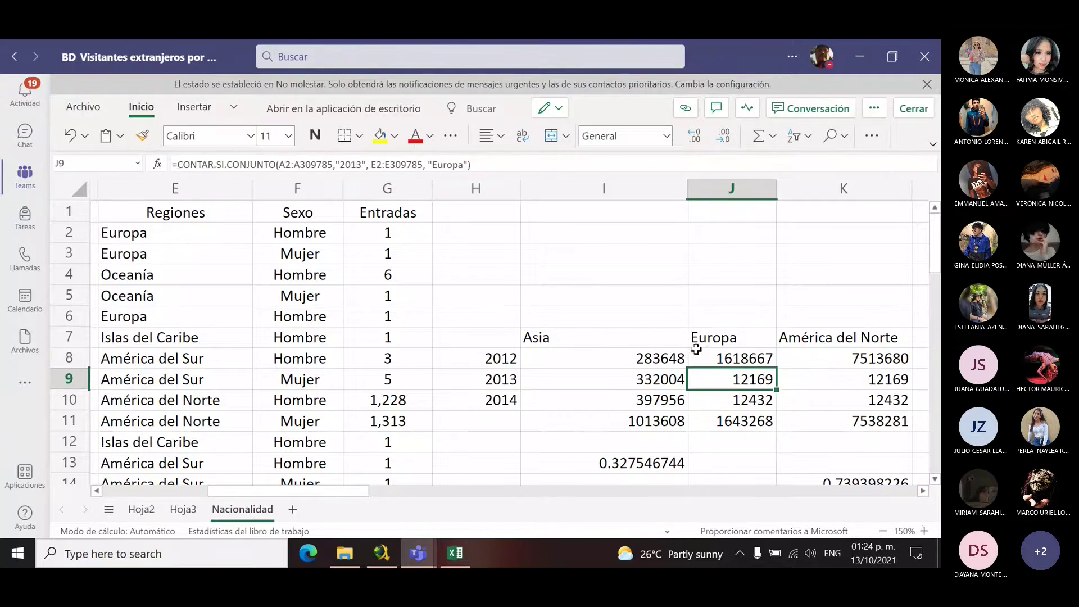
{"action": "left_click_drag", "start_coordinate": [484, 161], "coordinate": [113, 168]}
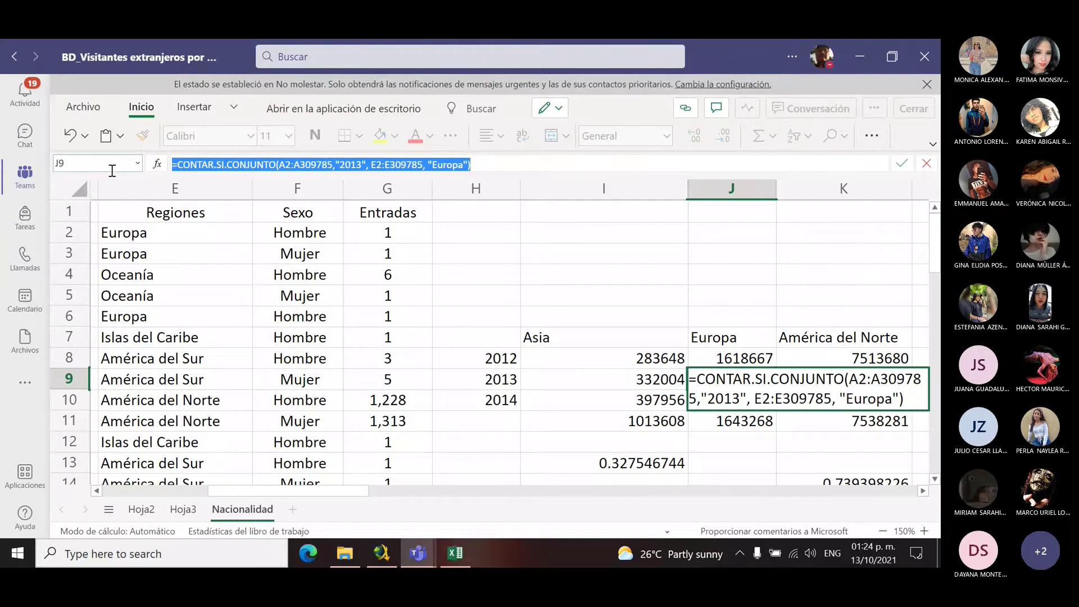
{"action": "key", "text": "ctrl+v"}
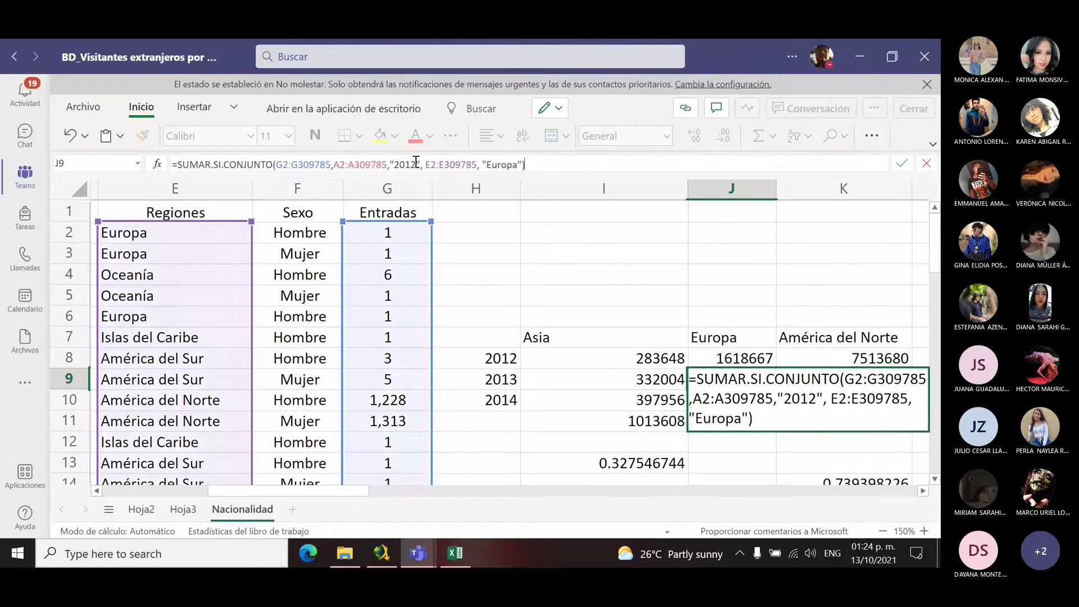
{"action": "left_click", "coordinate": [416, 164]}
{"action": "key", "text": "BackSpace"}
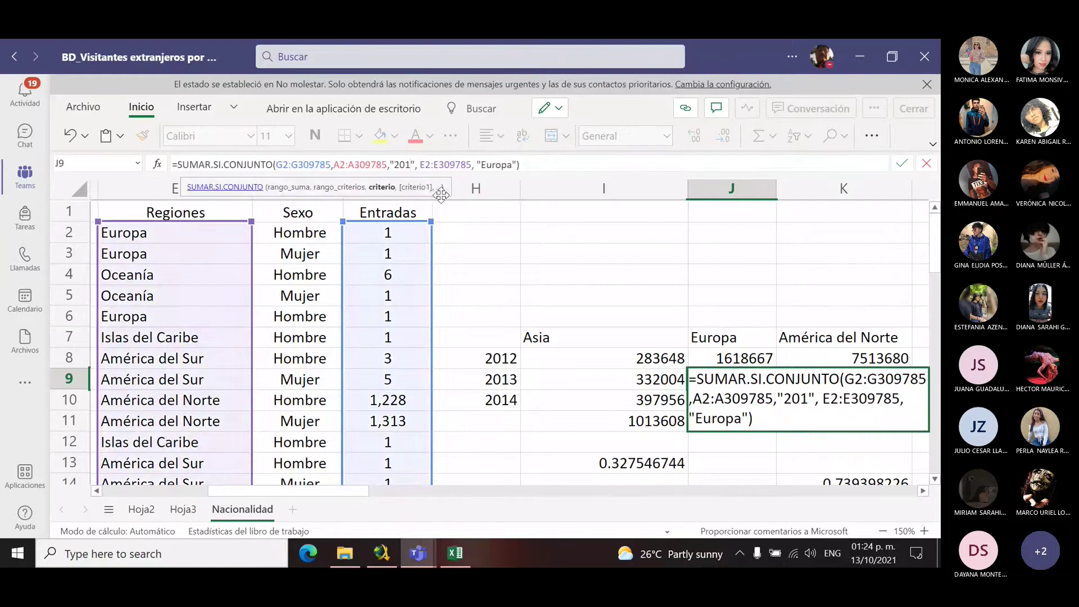
{"action": "type", "text": "3"}
{"action": "key", "text": "Return"}
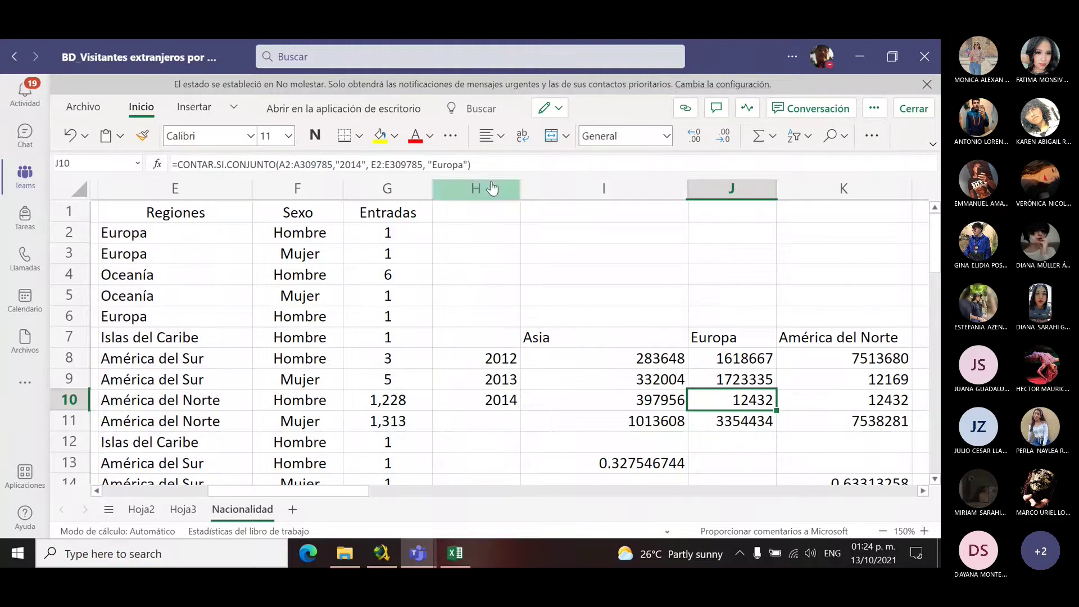
Step: Replace the 2014 Europa formula in J10 with the copied SUMAR.SI.CONJUNTO formula, set its year criterion to "2014", and commit it
{"action": "left_click_drag", "start_coordinate": [482, 164], "coordinate": [131, 173]}
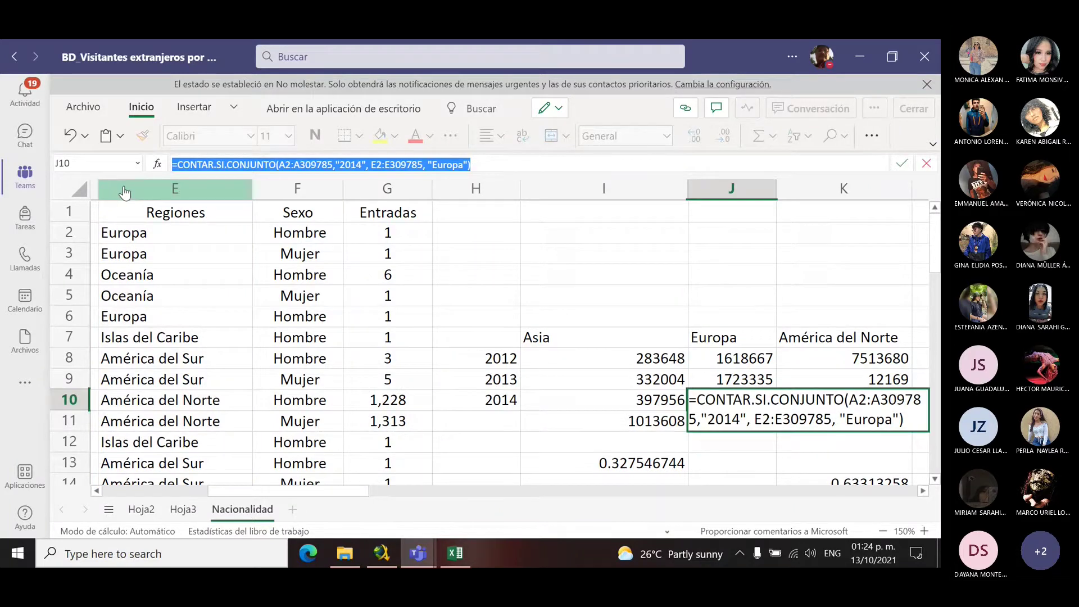
{"action": "key", "text": "ctrl+v"}
{"action": "left_click", "coordinate": [416, 169]}
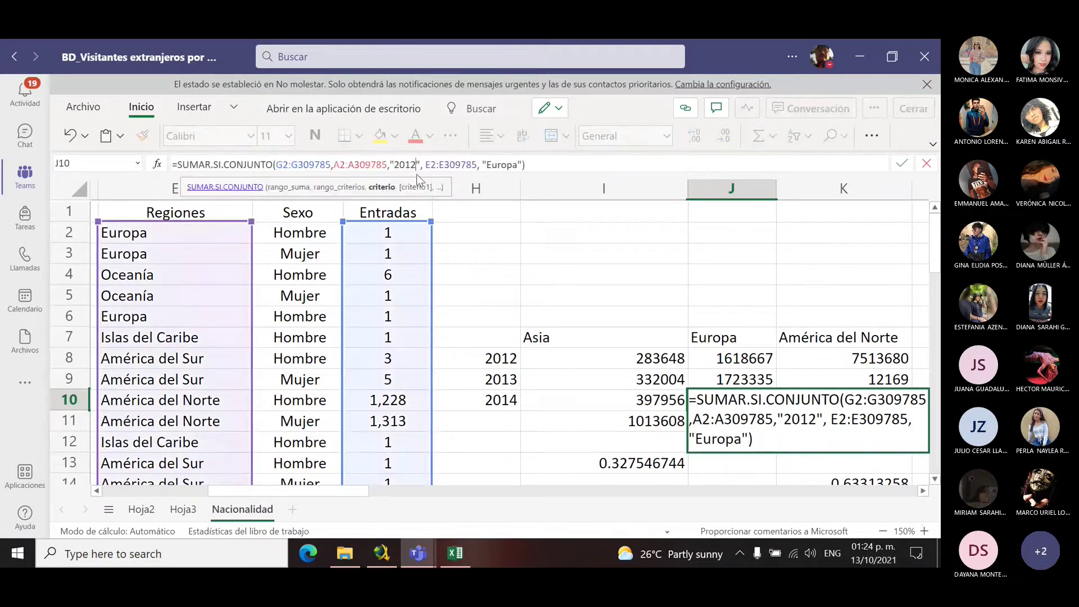
{"action": "key", "text": "BackSpace"}
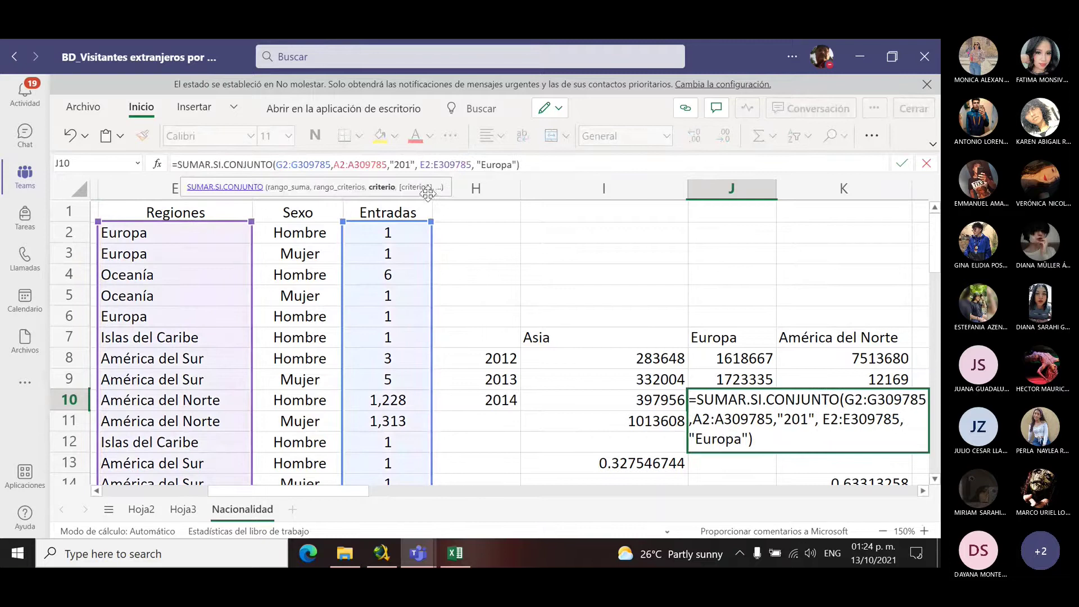
{"action": "type", "text": "4"}
{"action": "key", "text": "Return"}
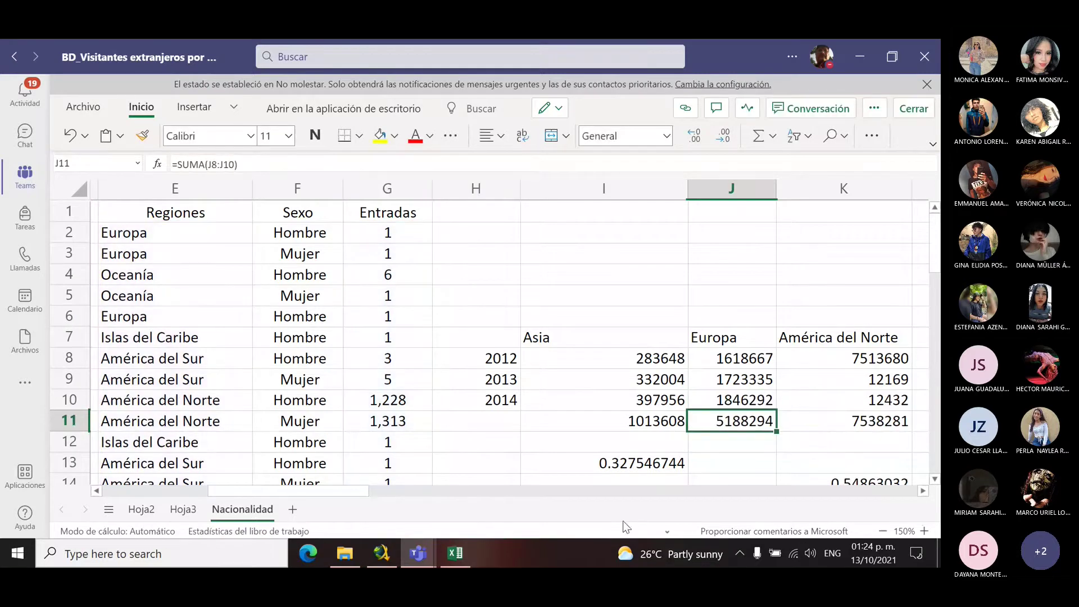
Step: Copy the complete 2012 América del Norte SUMAR.SI.CONJUNTO formula from K8 without changing it
{"action": "left_click_drag", "start_coordinate": [341, 487], "coordinate": [410, 487]}
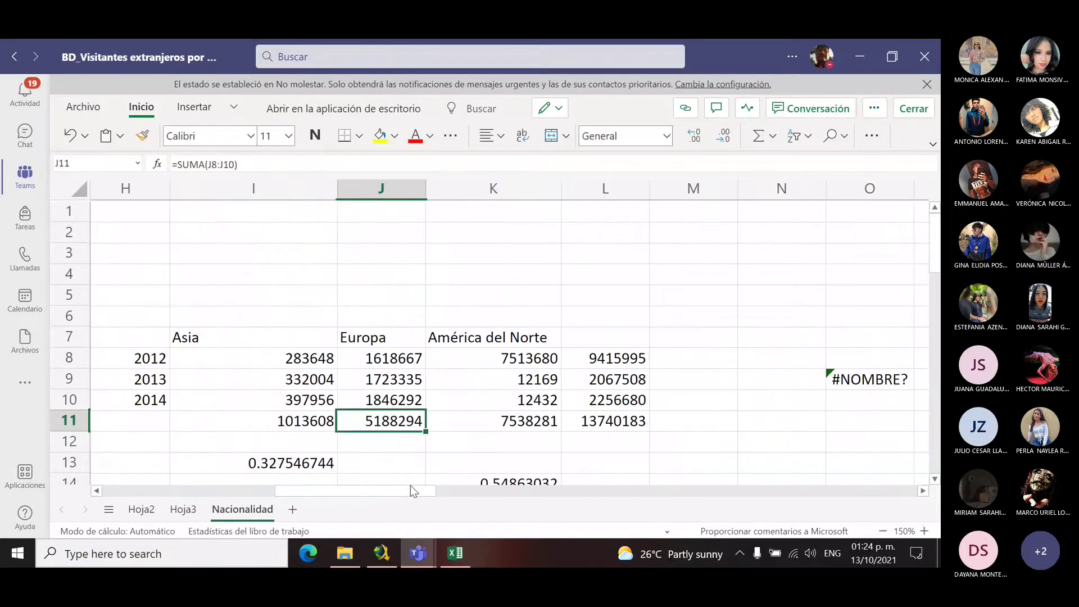
{"action": "left_click", "coordinate": [523, 358]}
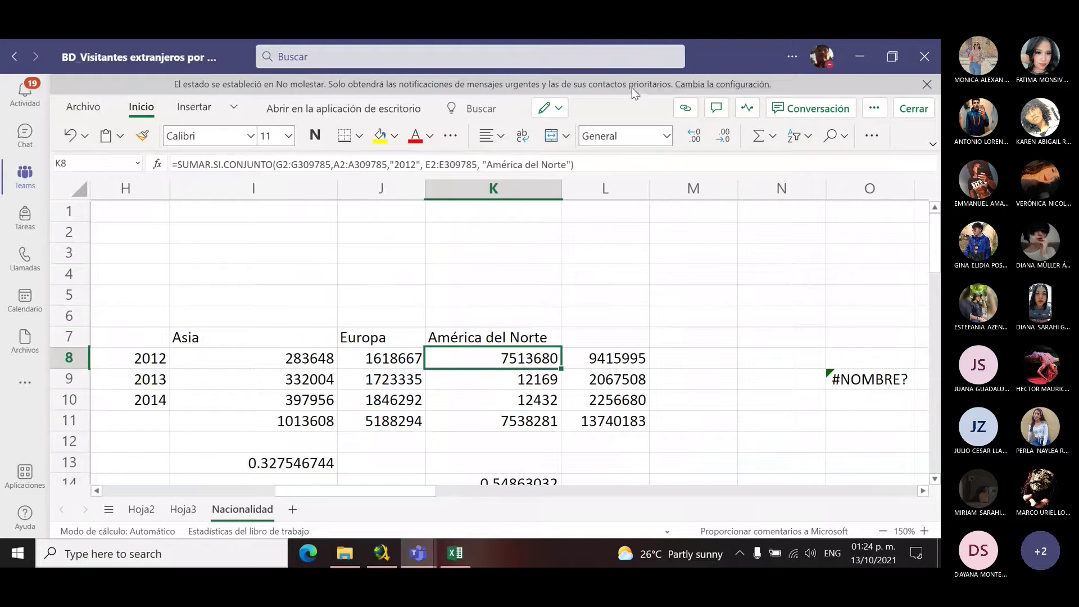
{"action": "left_click", "coordinate": [597, 164]}
{"action": "left_click_drag", "start_coordinate": [598, 163], "coordinate": [93, 186]}
{"action": "key", "text": "ctrl+c"}
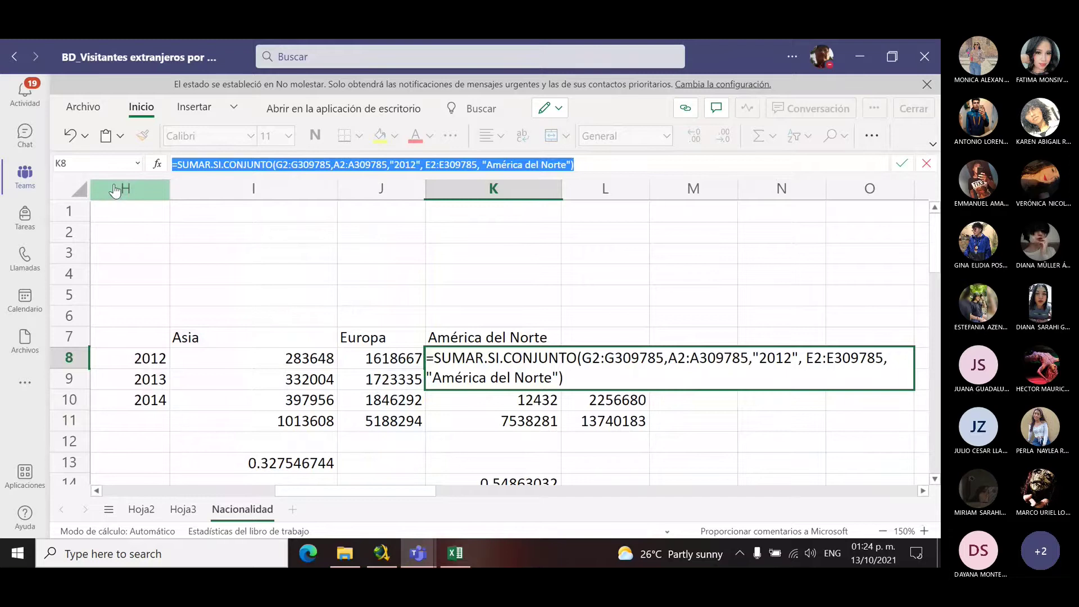
{"action": "key", "text": "Escape"}
Step: Replace the 2013 América del Norte formula in K9 with the copied SUMAR.SI.CONJUNTO formula, set its year criterion to "2013", and commit it
{"action": "left_click", "coordinate": [509, 381]}
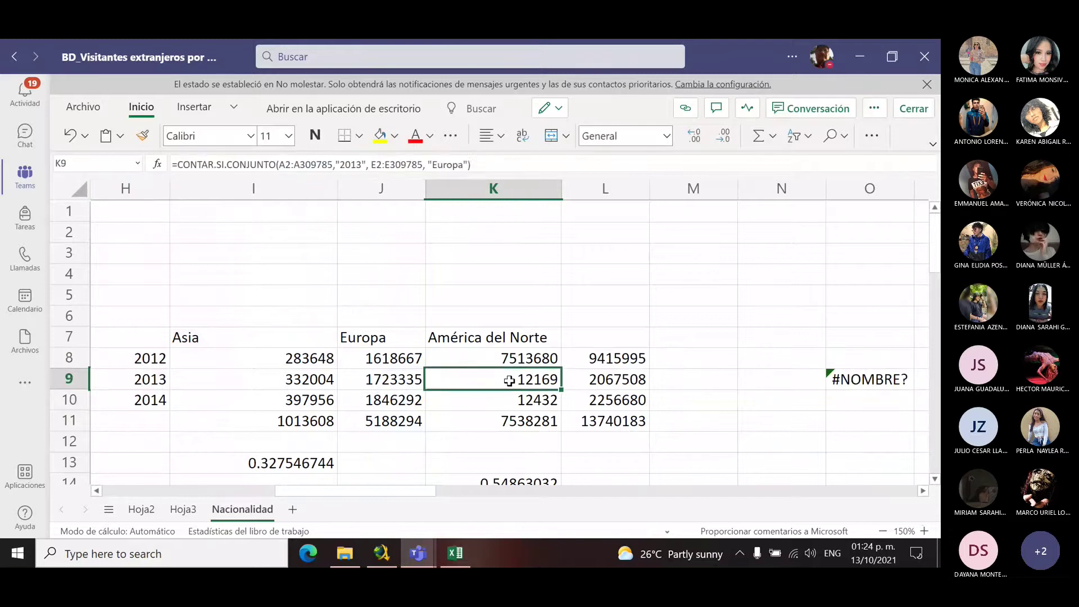
{"action": "left_click", "coordinate": [505, 163]}
{"action": "left_click_drag", "start_coordinate": [505, 163], "coordinate": [110, 196]}
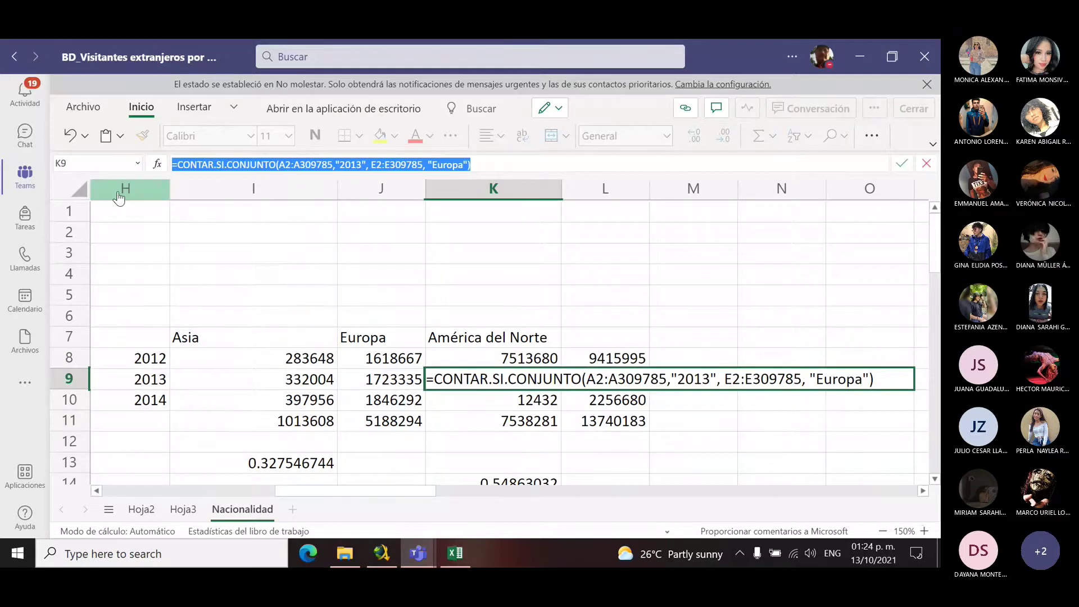
{"action": "key", "text": "ctrl+v"}
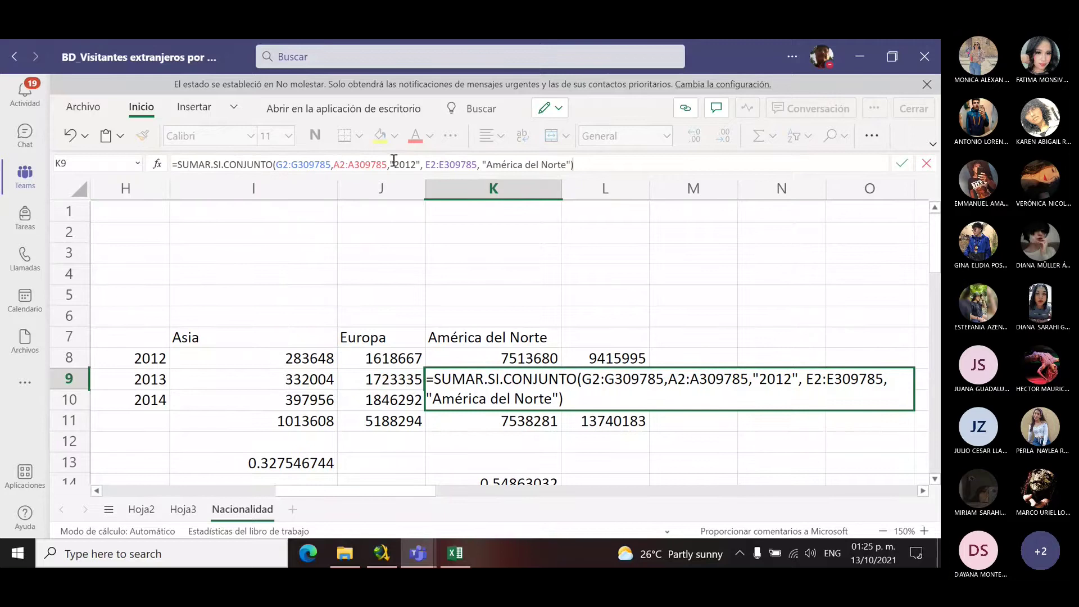
{"action": "left_click", "coordinate": [416, 164]}
{"action": "key", "text": "BackSpace"}
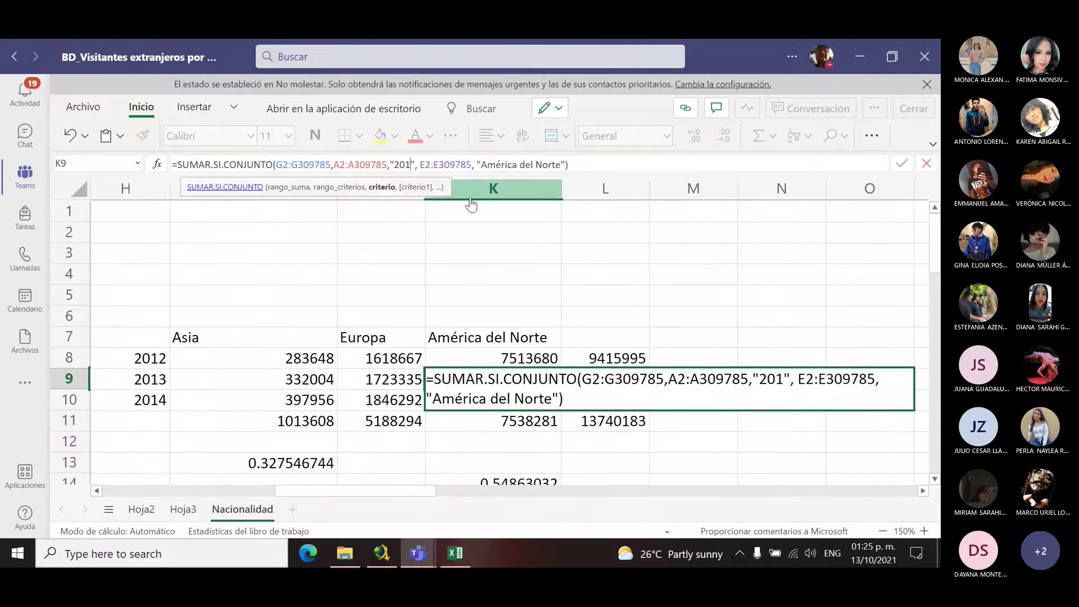
{"action": "type", "text": "3"}
{"action": "key", "text": "Return"}
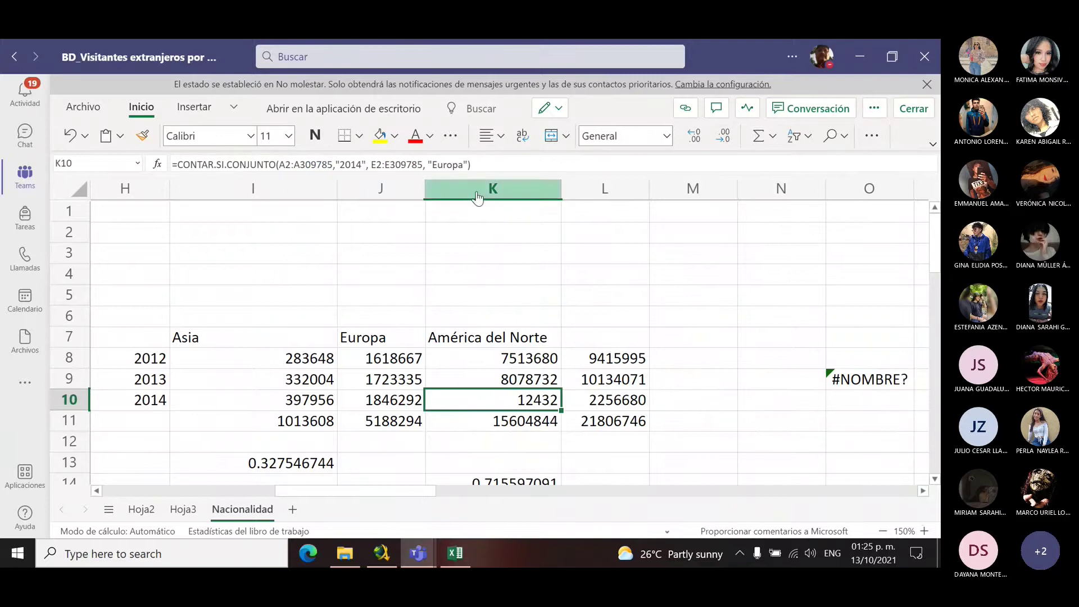
Step: Replace the 2014 América del Norte formula in K10 with the copied SUMAR.SI.CONJUNTO formula, set its year criterion to "2014", and commit it
{"action": "left_click", "coordinate": [489, 160]}
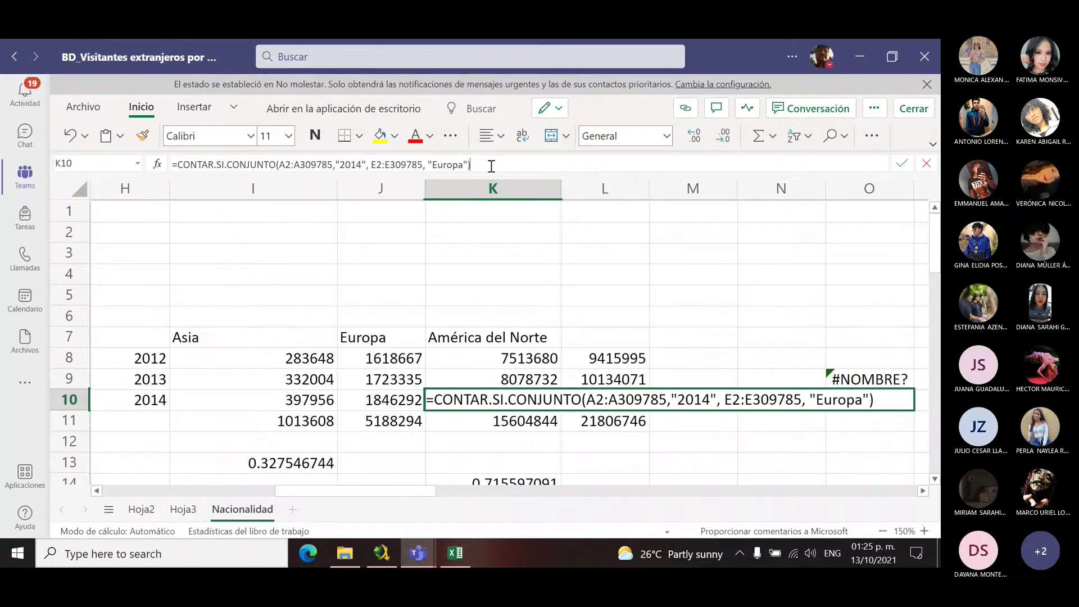
{"action": "left_click", "coordinate": [509, 374]}
{"action": "left_click", "coordinate": [512, 358]}
{"action": "left_click", "coordinate": [520, 400]}
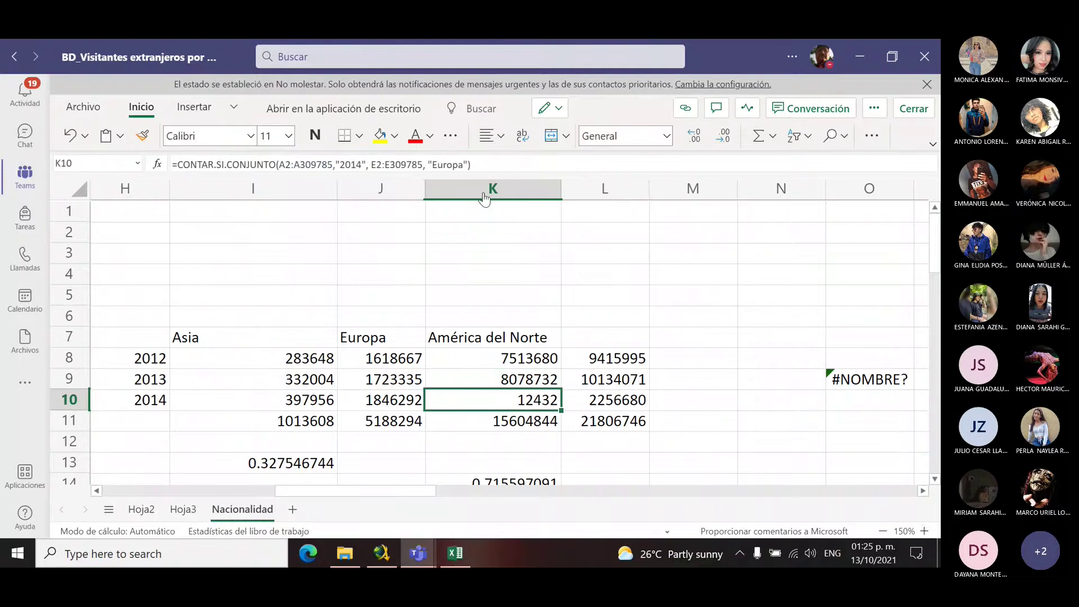
{"action": "triple_click", "coordinate": [500, 166]}
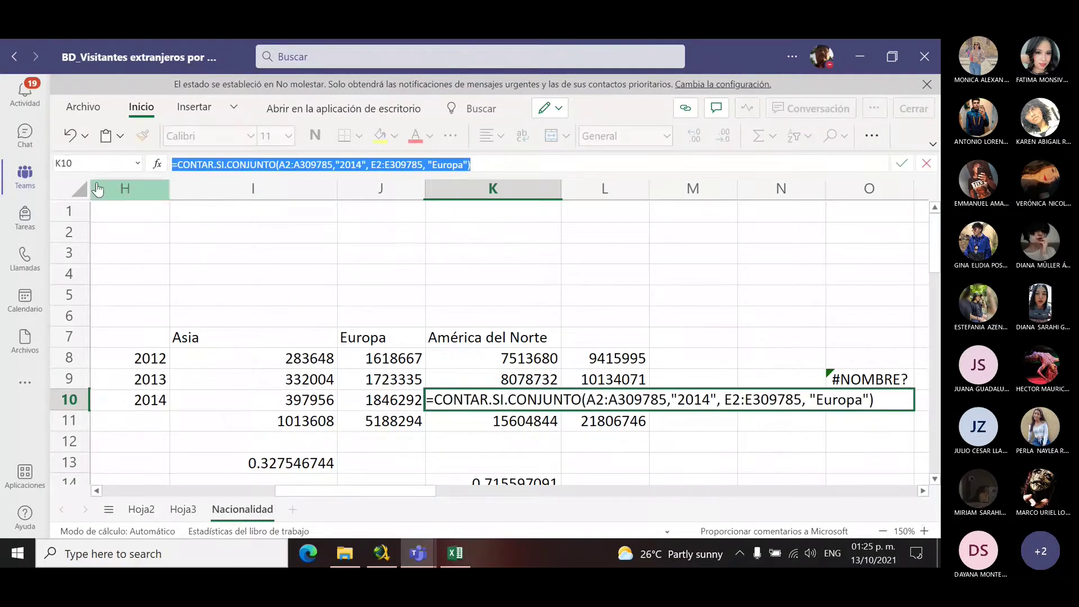
{"action": "key", "text": "ctrl+v"}
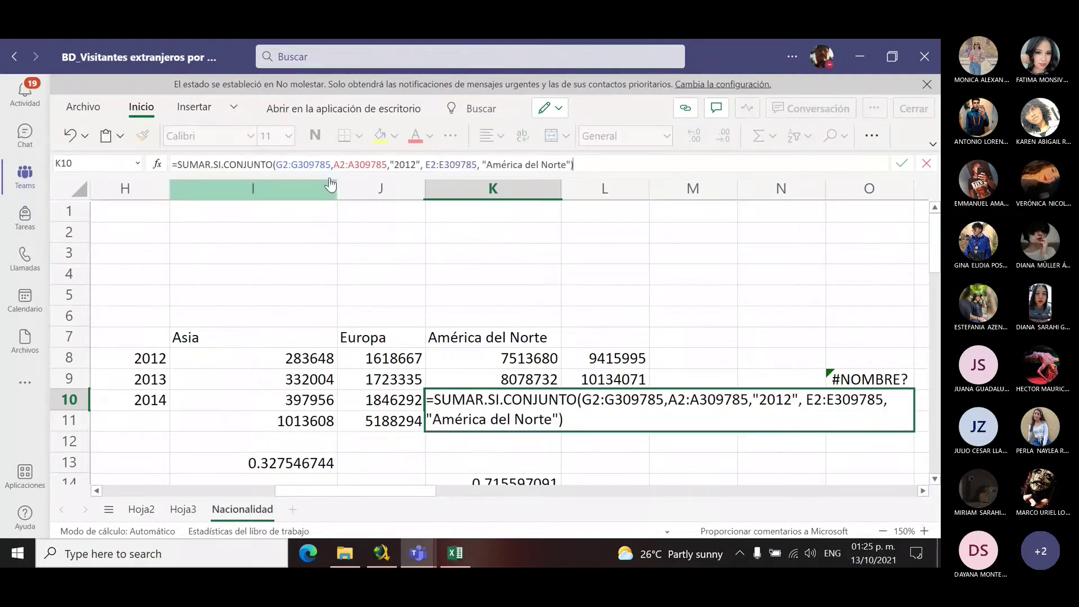
{"action": "left_click", "coordinate": [416, 164]}
{"action": "key", "text": "BackSpace"}
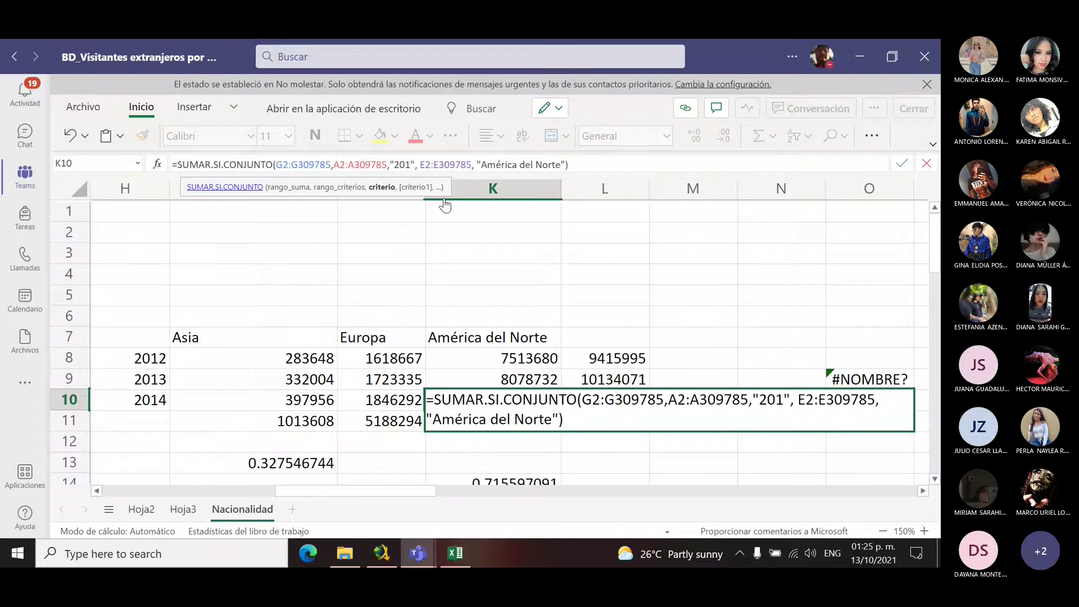
{"action": "type", "text": "4"}
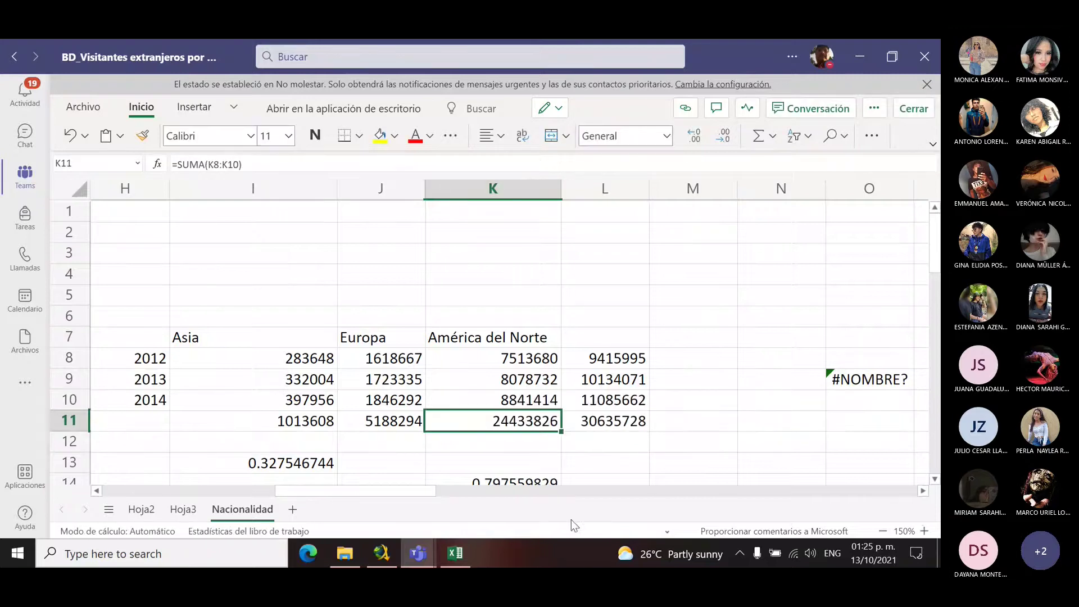
Step: Delete the stray incomplete =suma formula from cell O9
{"action": "left_click", "coordinate": [573, 468]}
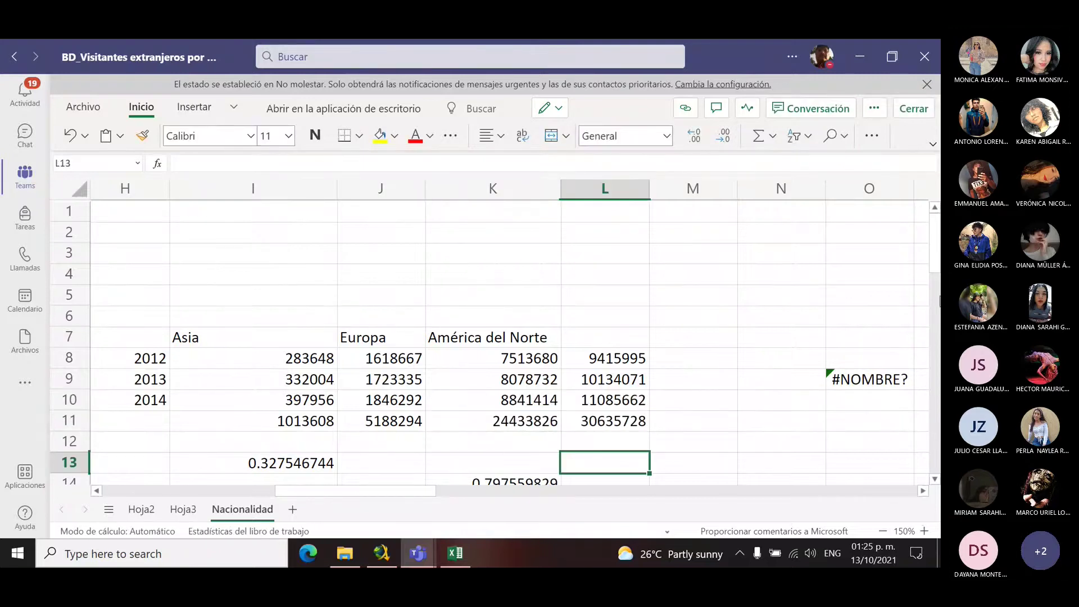
{"action": "left_click", "coordinate": [862, 374]}
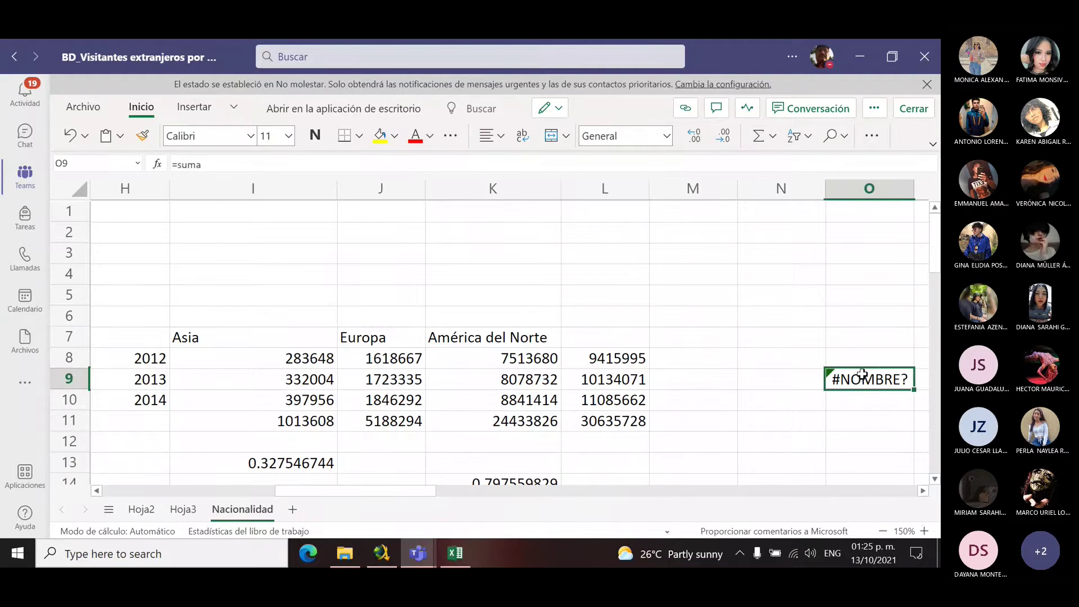
{"action": "key", "text": "Delete"}
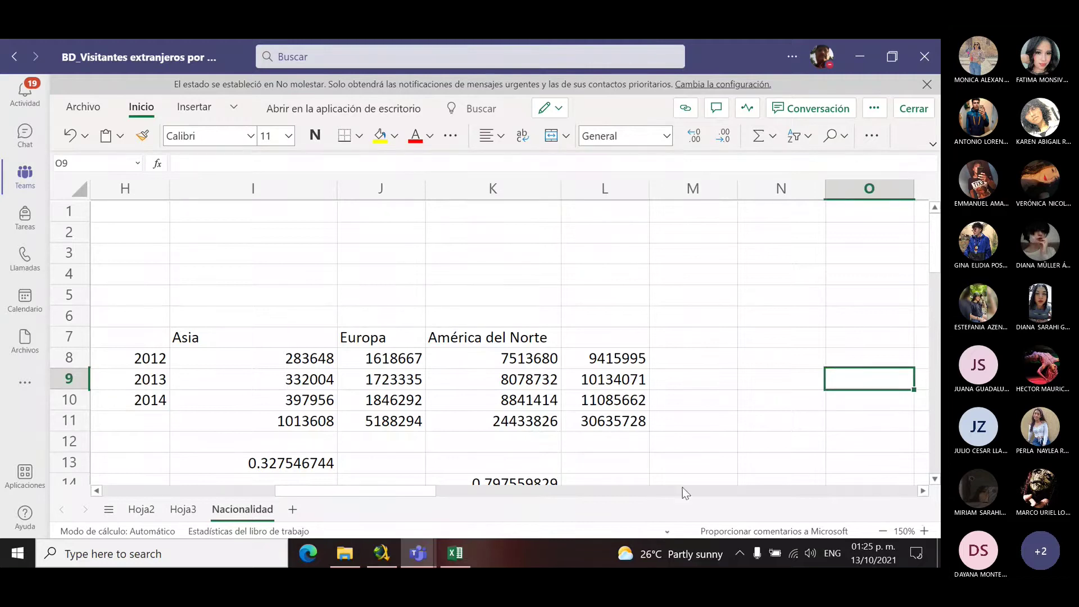
Step: Clear the old probability formulas from cells I13 and K14 below the totals table
{"action": "scroll", "coordinate": [935, 486], "scroll_direction": "down", "scroll_amount": 2}
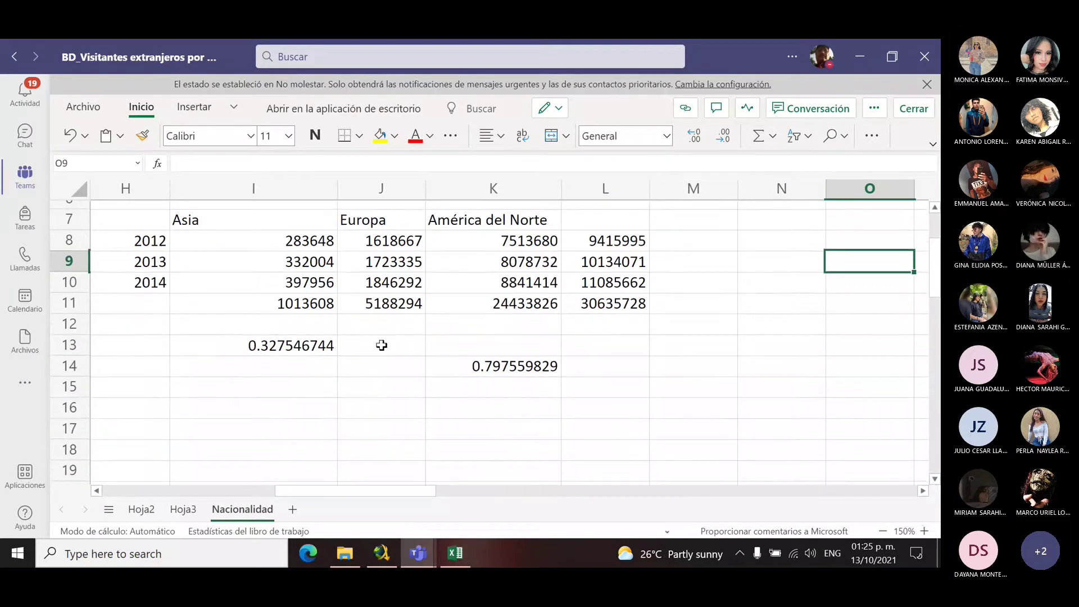
{"action": "left_click", "coordinate": [288, 347]}
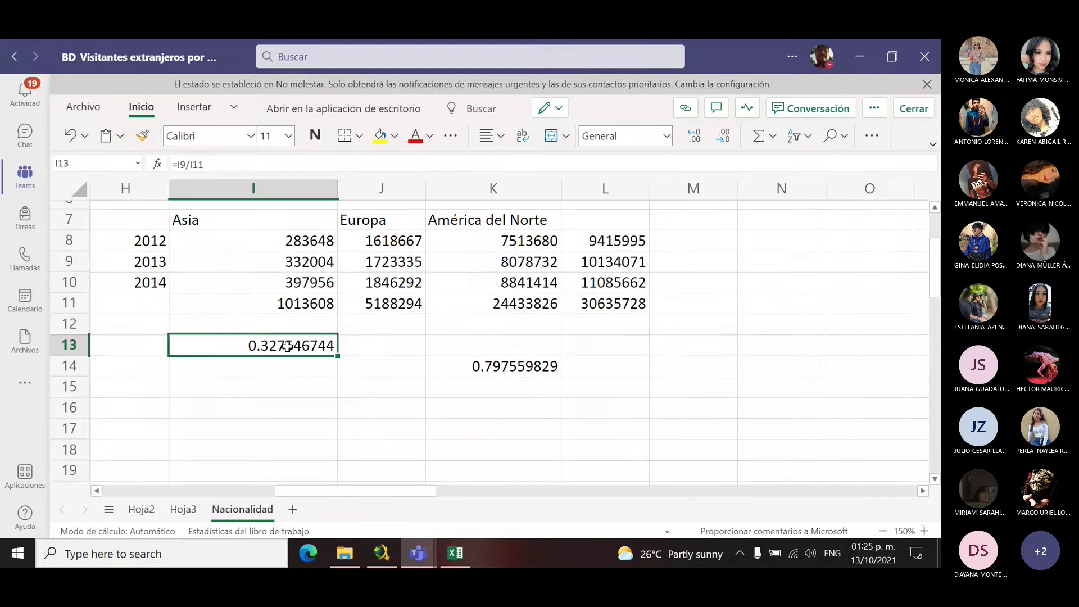
{"action": "key", "text": "Delete"}
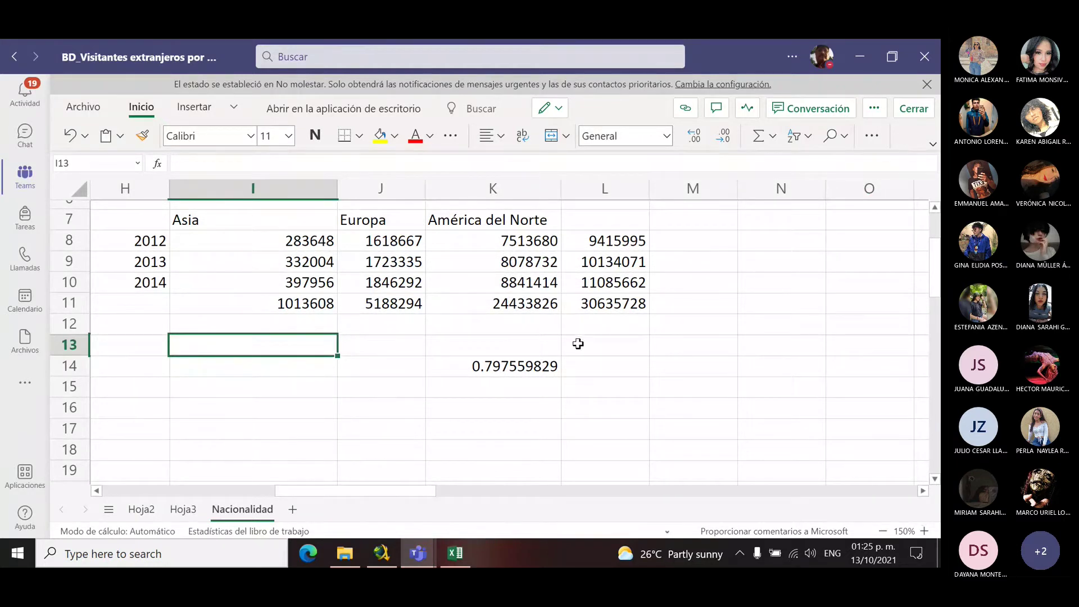
{"action": "left_click", "coordinate": [507, 371]}
{"action": "key", "text": "Delete"}
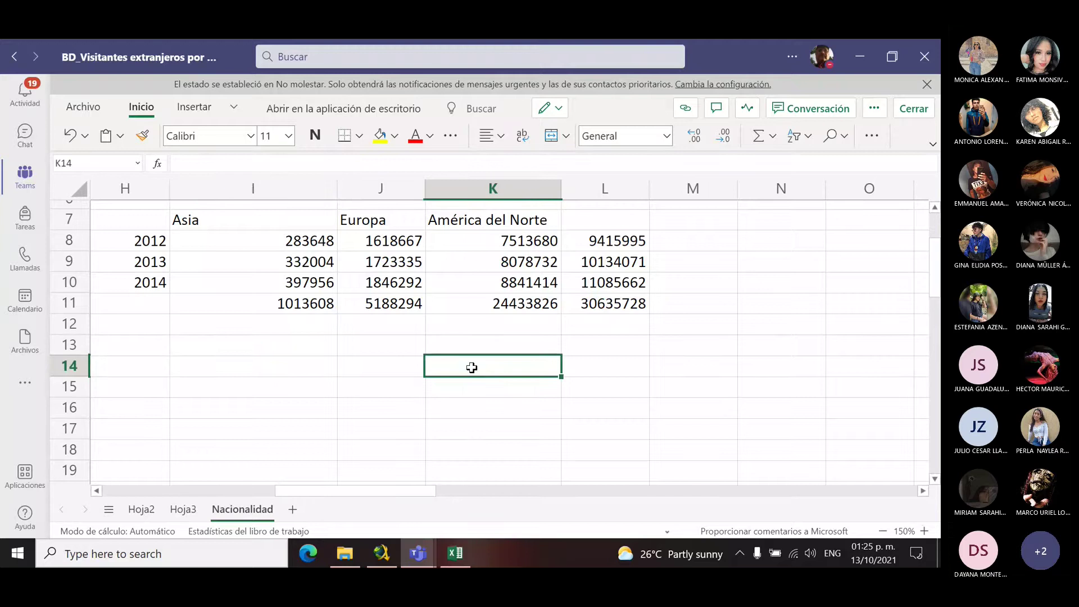
Step: Calculate the América del Norte probability in K14 by dividing its total by the grand total with =K11/L11
{"action": "type", "text": "="}
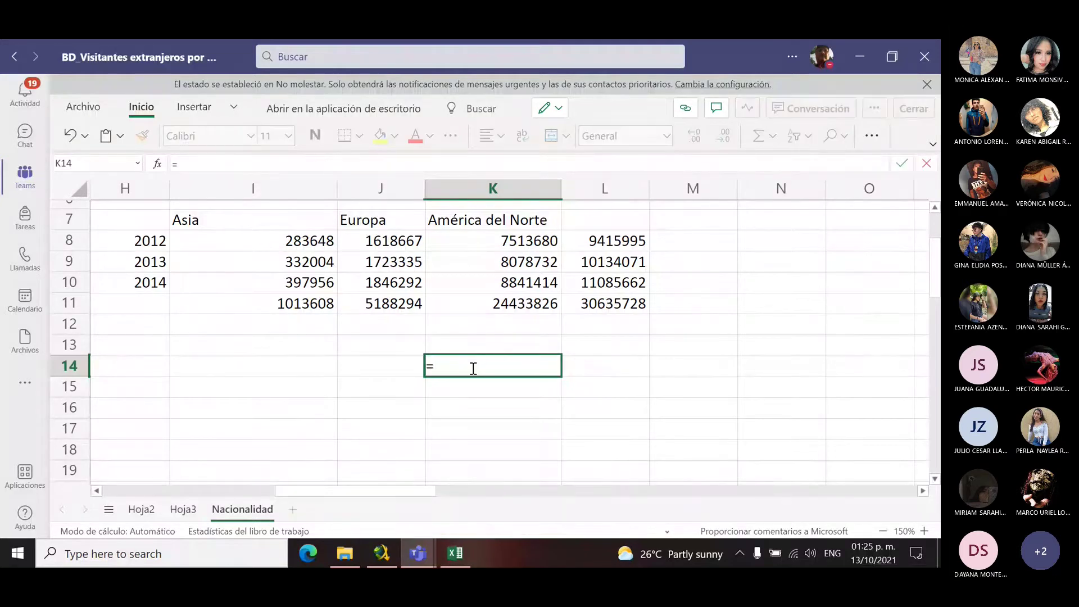
{"action": "left_click", "coordinate": [520, 304]}
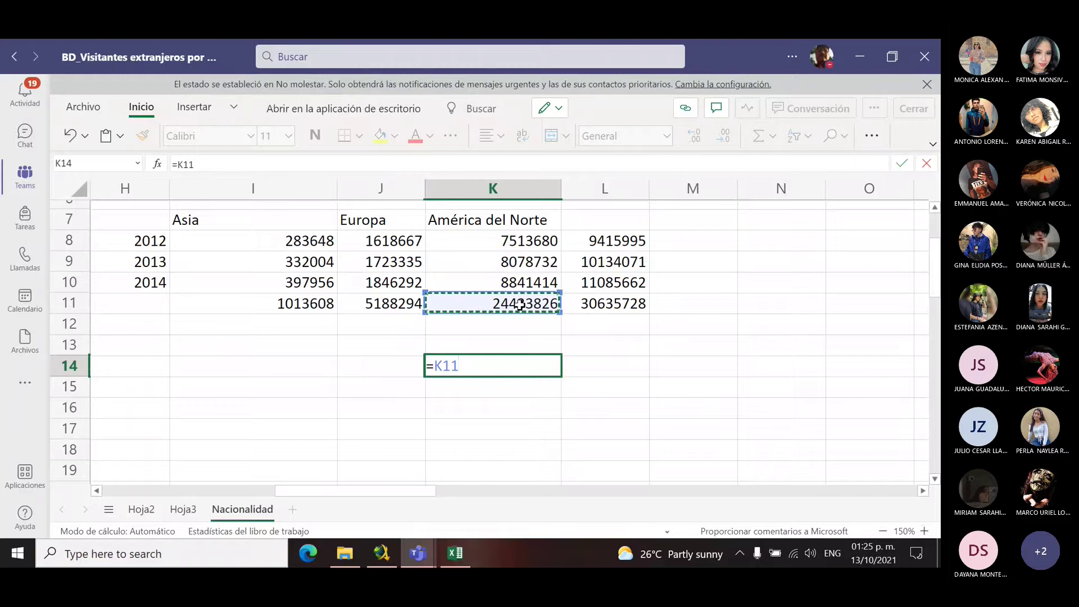
{"action": "type", "text": "/"}
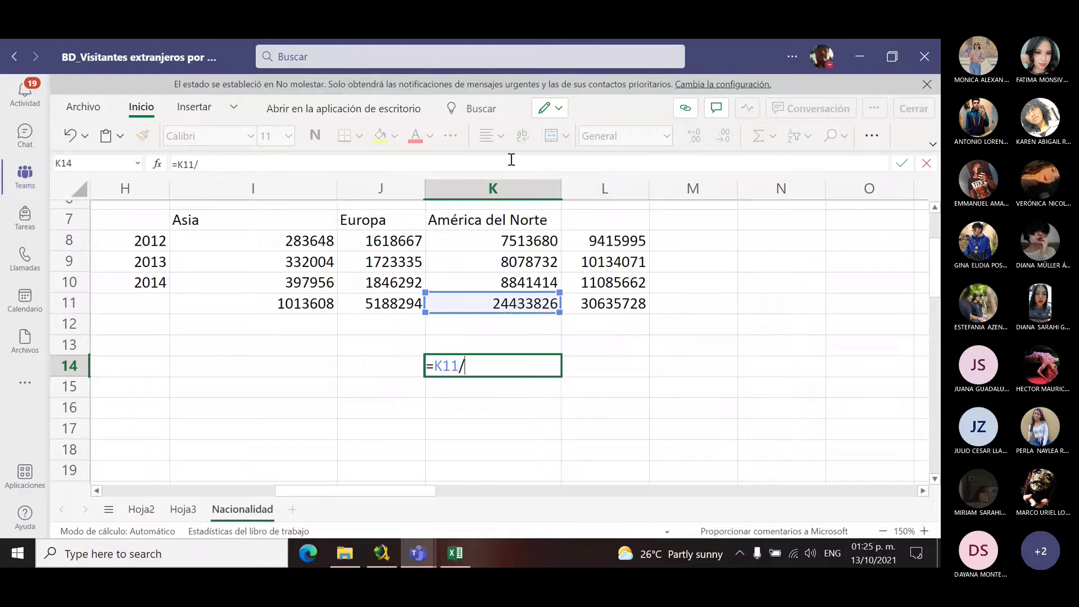
{"action": "left_click", "coordinate": [611, 303]}
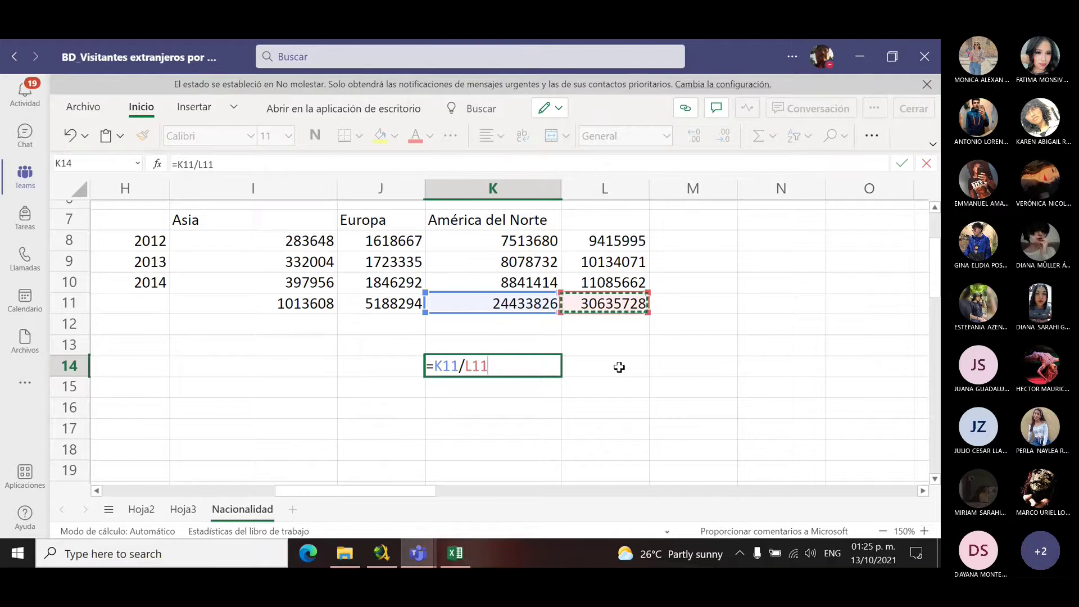
{"action": "key", "text": "Return"}
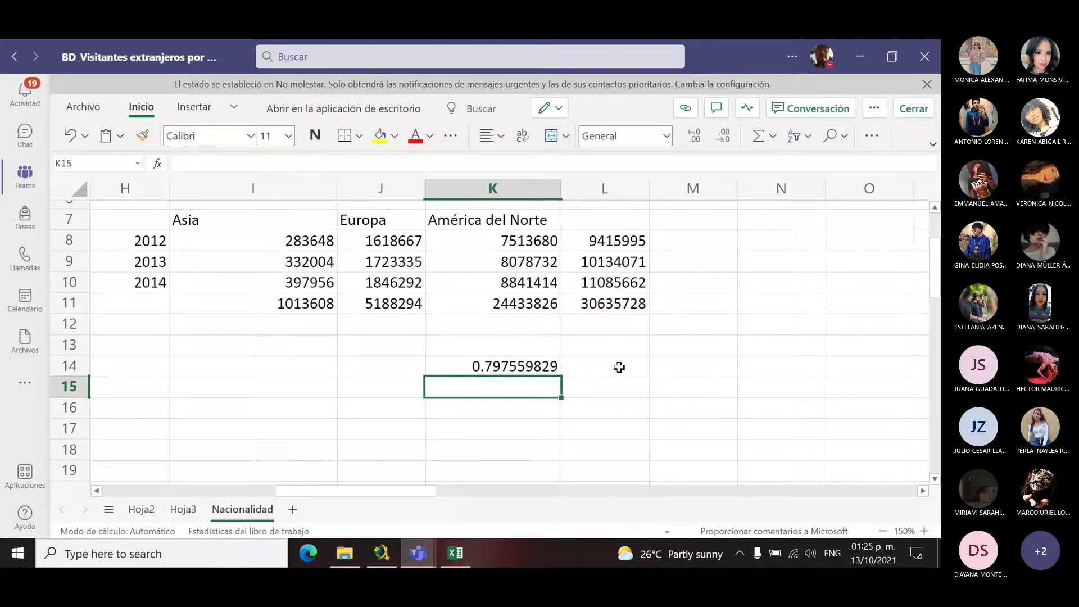
{"action": "left_click", "coordinate": [507, 371]}
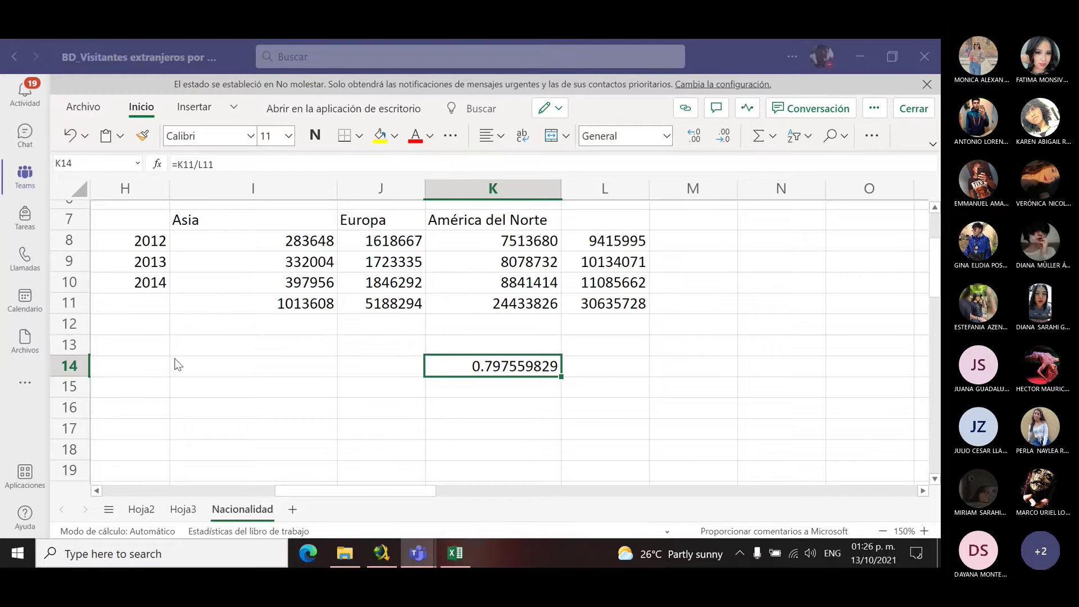
{"action": "left_click", "coordinate": [490, 366]}
Step: Label the América del Norte probability by entering "turista america norte" in K13 above it
{"action": "left_click", "coordinate": [508, 347]}
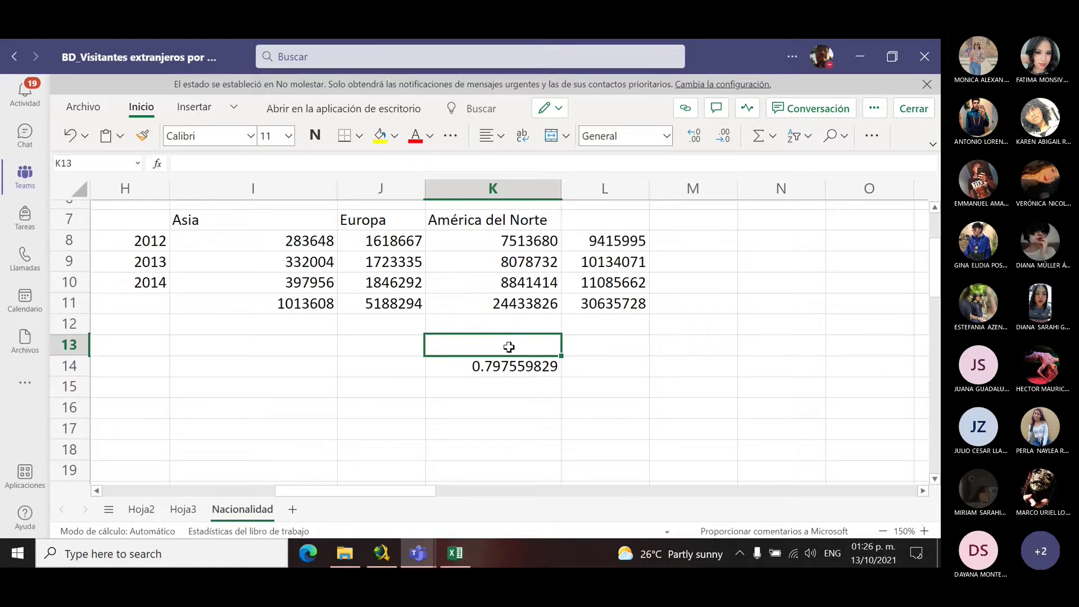
{"action": "type", "text": "turista "}
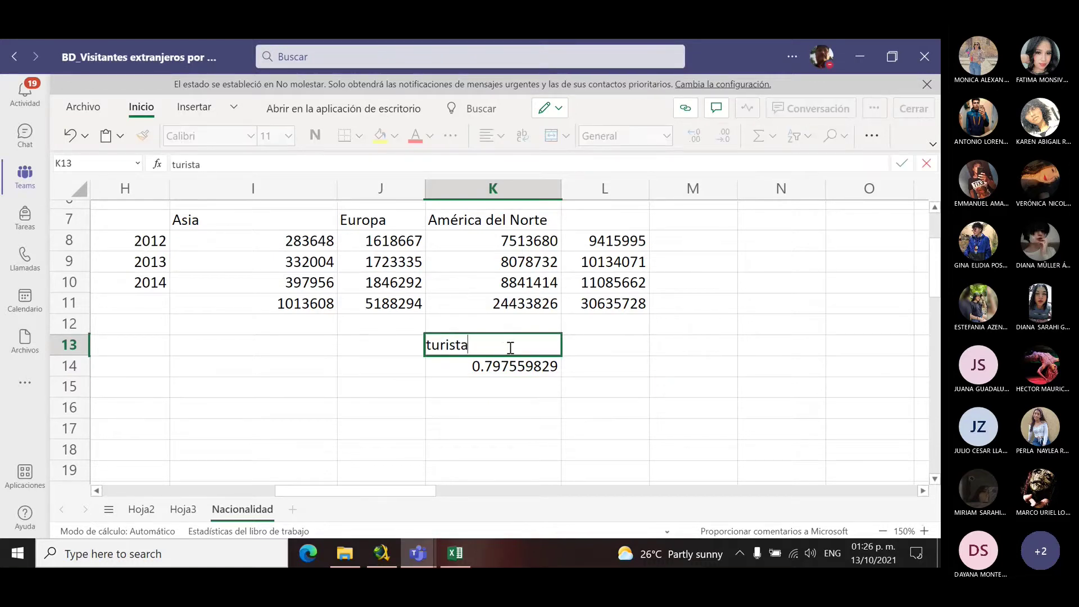
{"action": "type", "text": "america nort"}
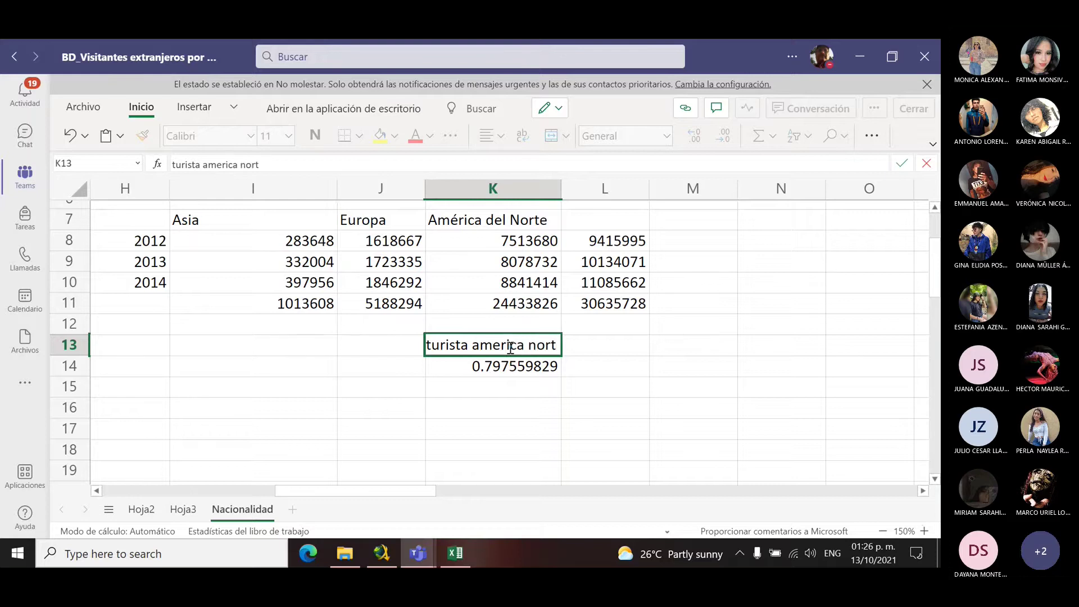
{"action": "type", "text": "e"}
{"action": "key", "text": "Return"}
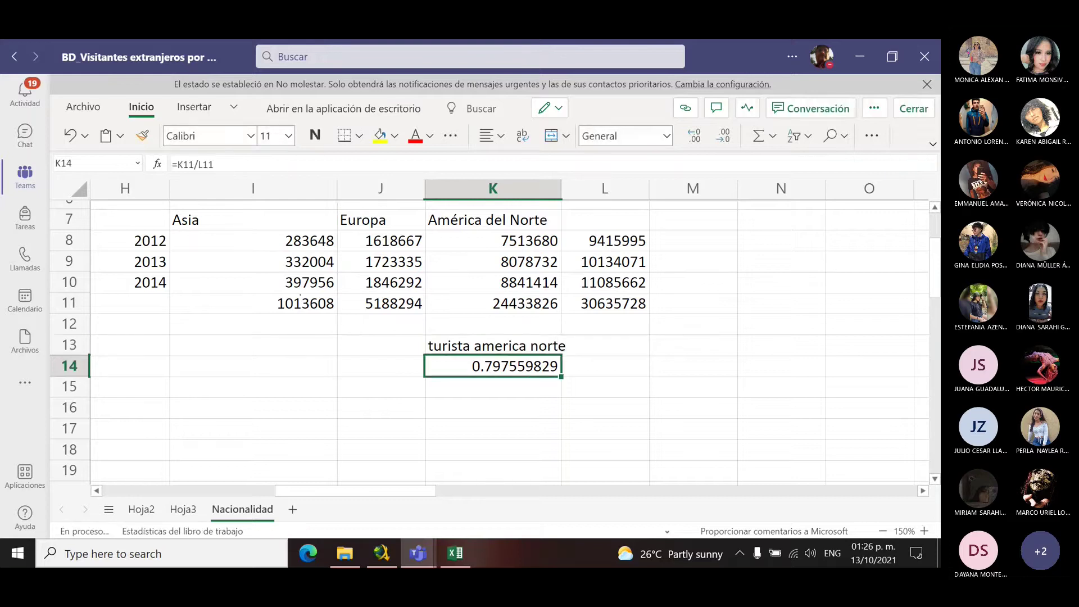
{"action": "left_click", "coordinate": [442, 353]}
{"action": "left_click", "coordinate": [482, 373]}
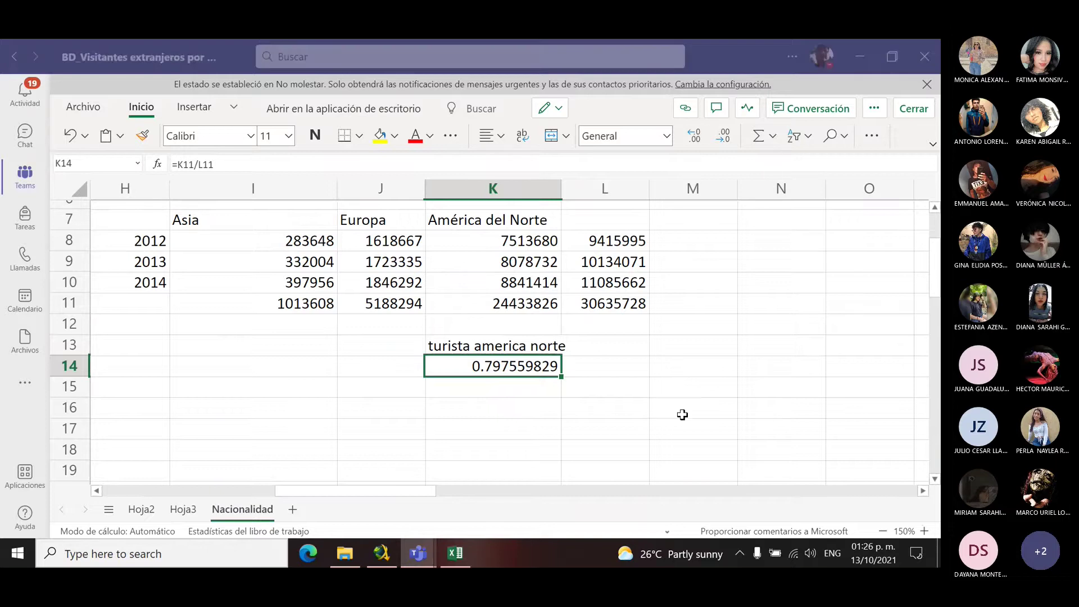
Step: Begin a formula with an equals sign in J14, under the Europa column
{"action": "left_click", "coordinate": [439, 388]}
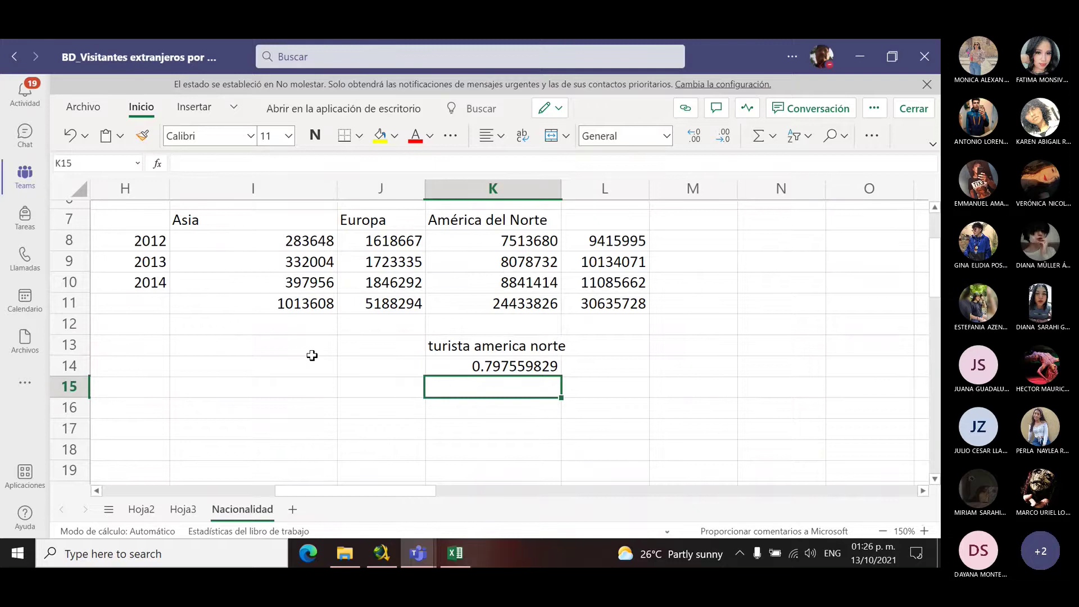
{"action": "left_click", "coordinate": [353, 367]}
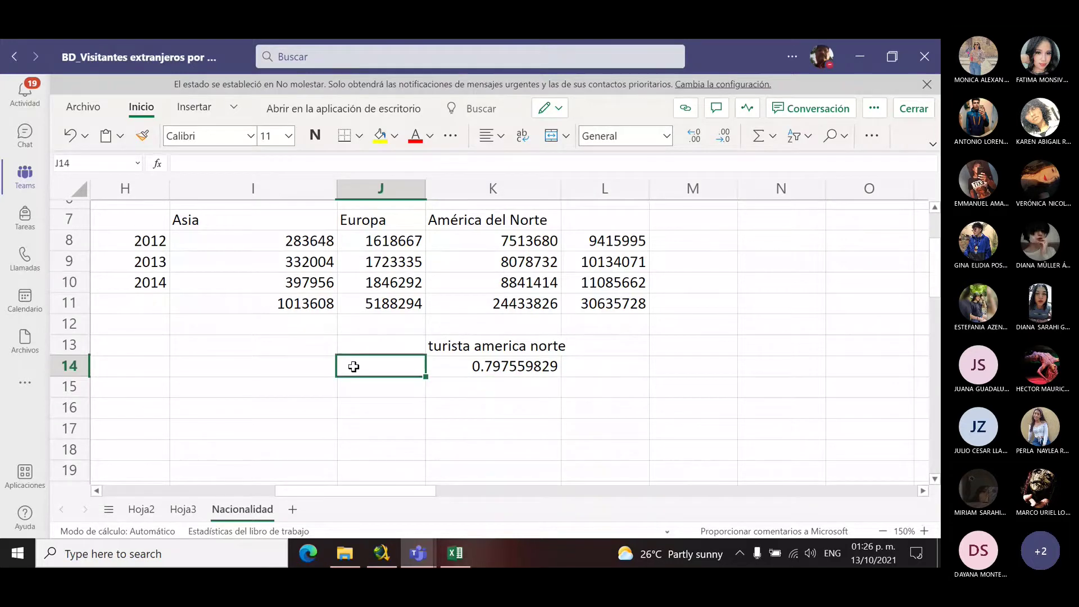
{"action": "type", "text": "="}
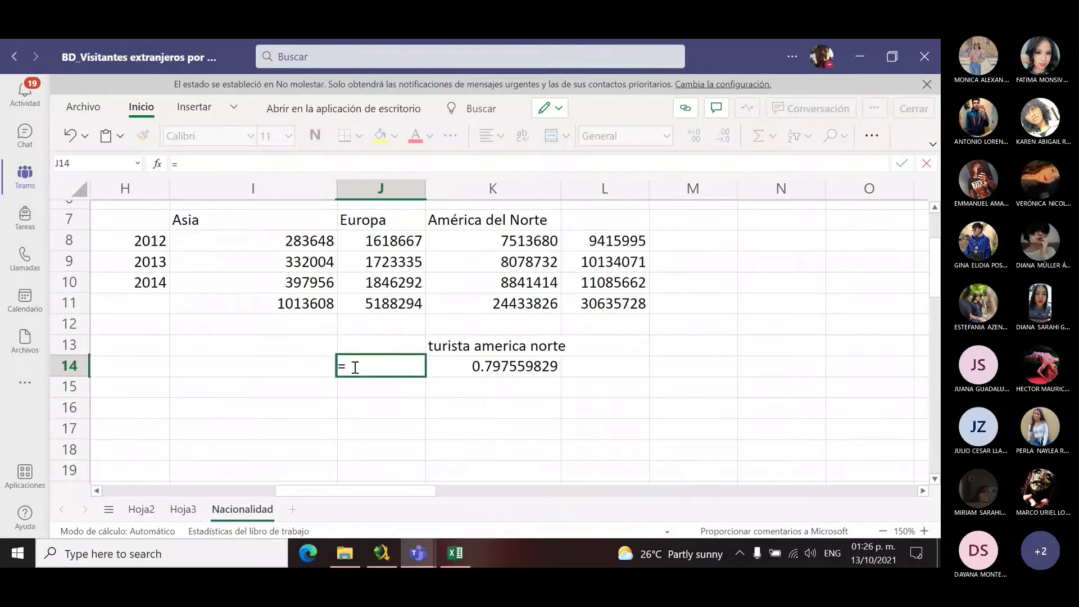
{"action": "left_click", "coordinate": [389, 306]}
{"action": "type", "text": "/"}
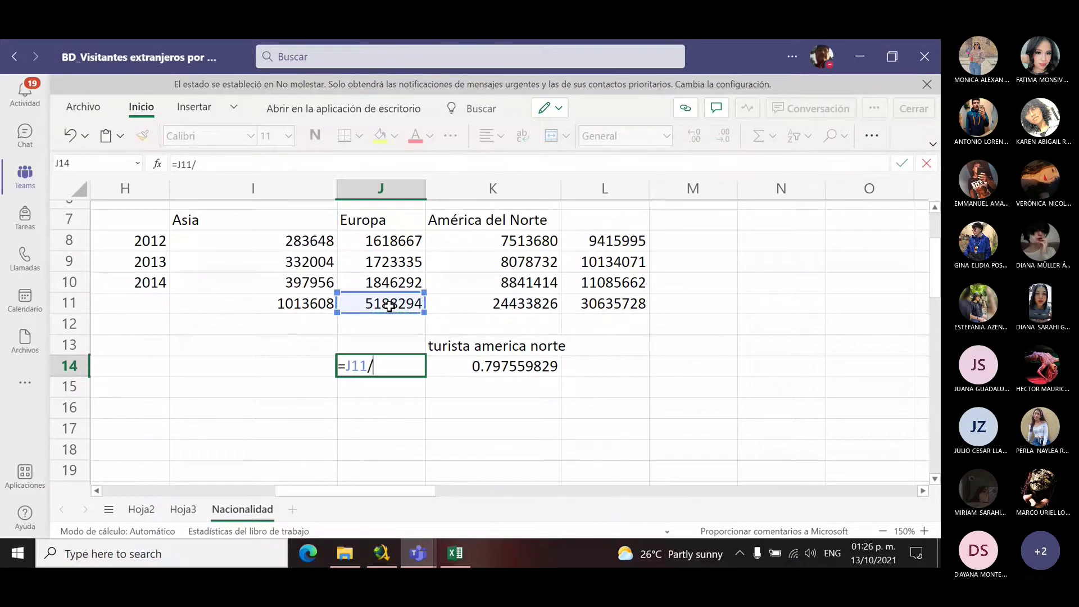
{"action": "key", "text": "Escape"}
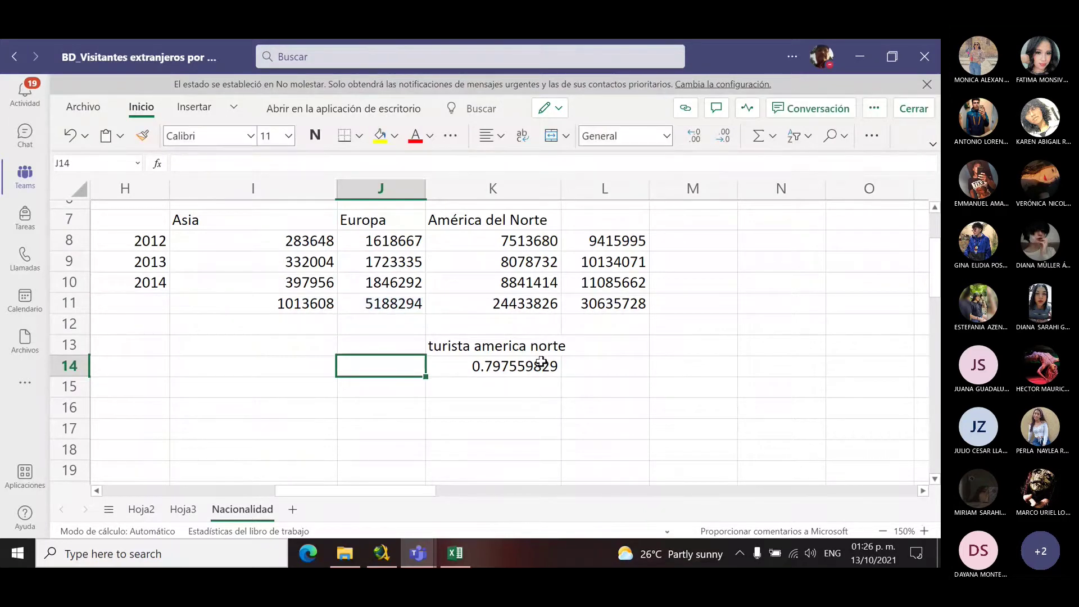
Step: Fix the row of the divisor in the América del Norte share formula in K14, making it =K11/L$11
{"action": "left_click", "coordinate": [543, 362]}
{"action": "left_click", "coordinate": [200, 164]}
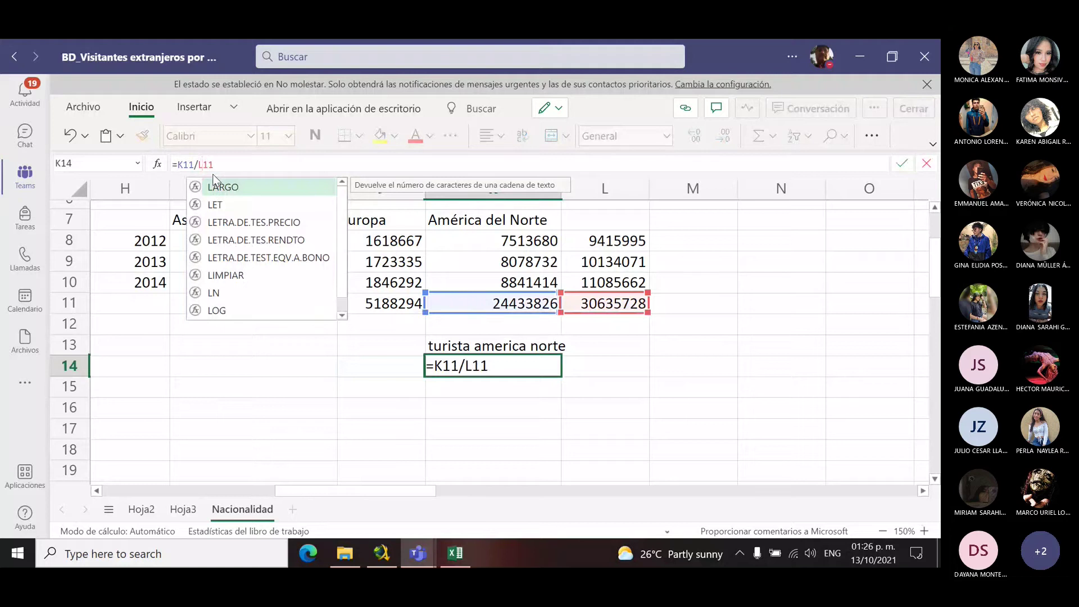
{"action": "key", "text": "Escape"}
{"action": "key", "text": "Return"}
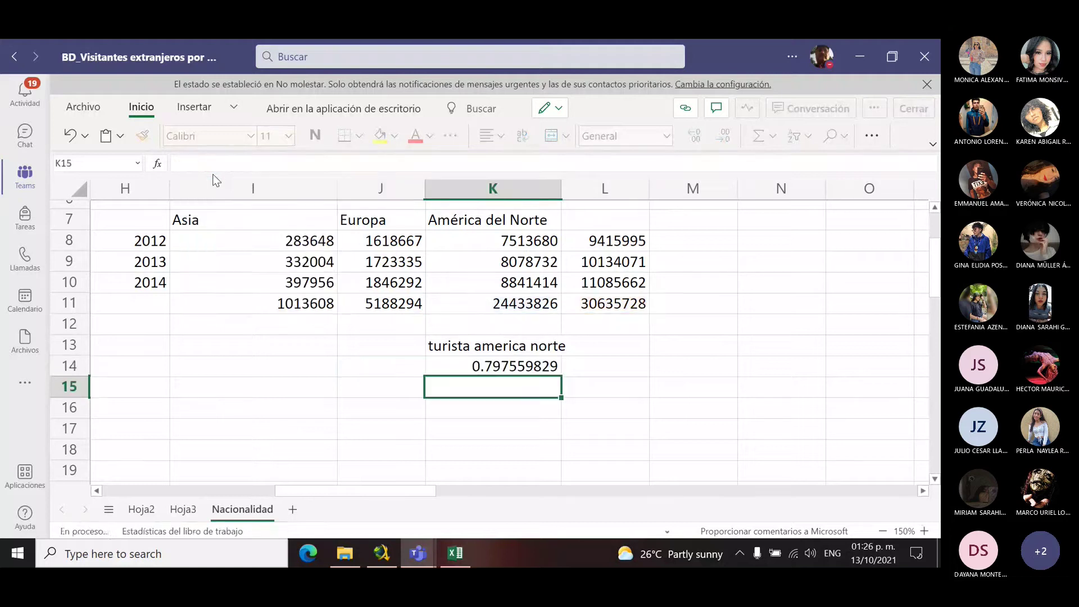
Step: Copy the formula in K14 across I14:J14 and check the cell references of the pasted formulas
{"action": "key", "text": "Up"}
{"action": "key", "text": "ctrl+c"}
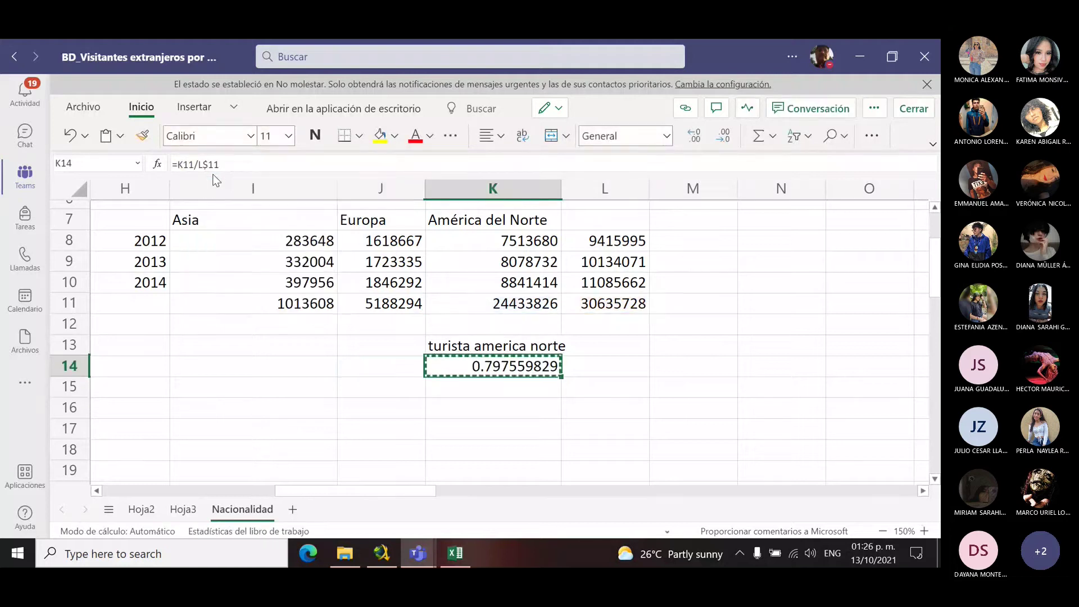
{"action": "key", "text": "shift+Left"}
{"action": "key", "text": "shift+Left"}
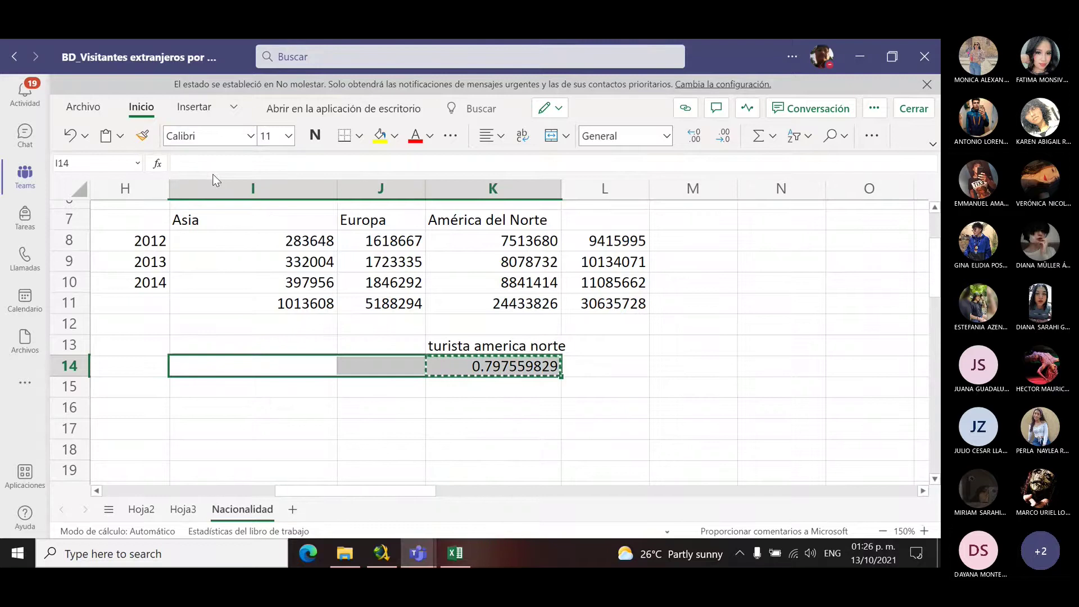
{"action": "key", "text": "Tab"}
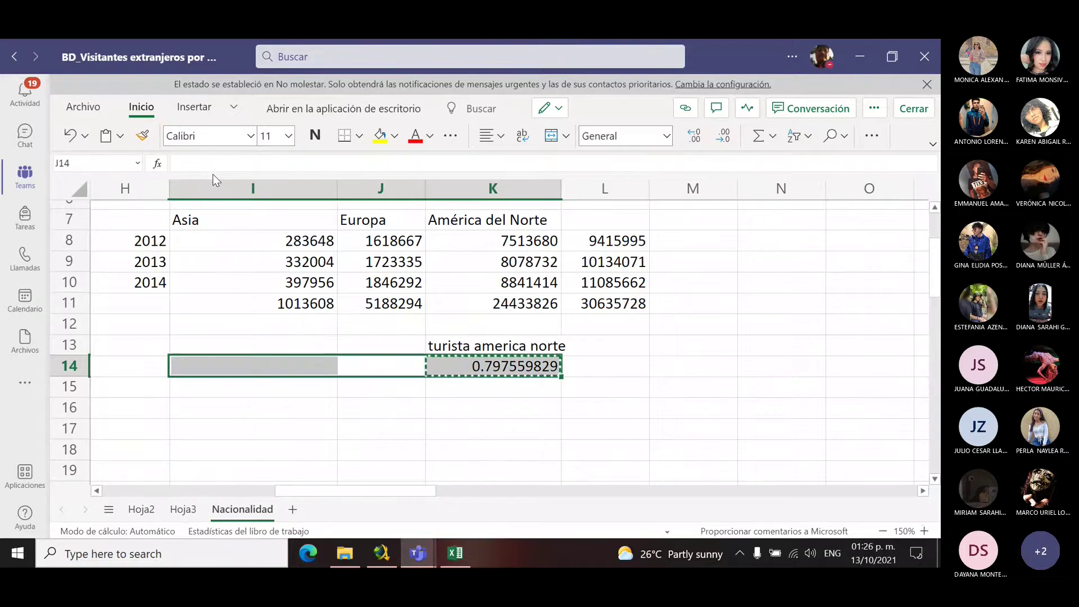
{"action": "right_click", "coordinate": [292, 372]}
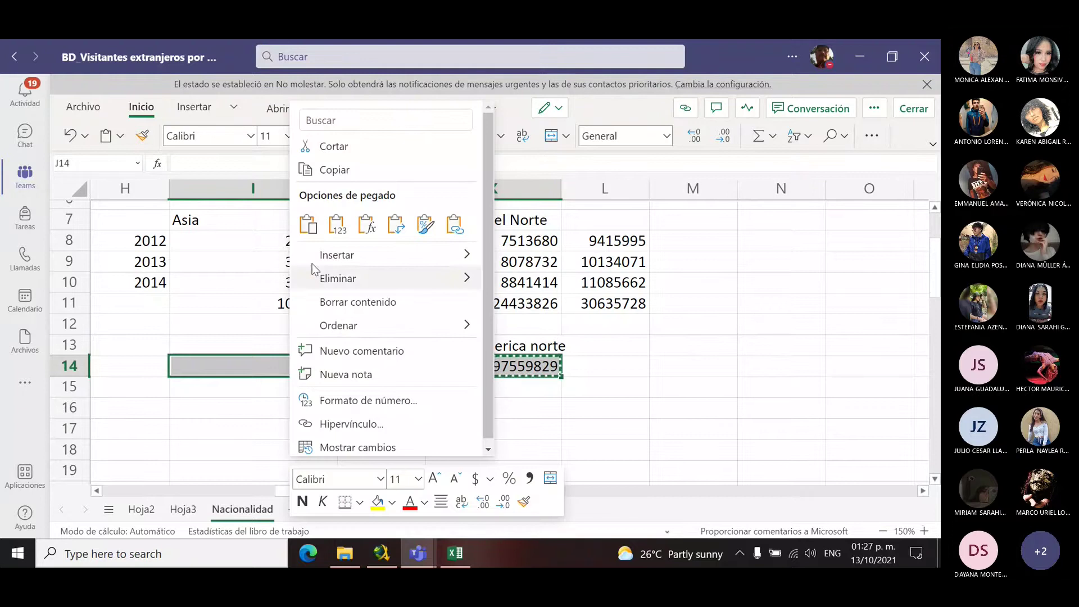
{"action": "left_click", "coordinate": [312, 222]}
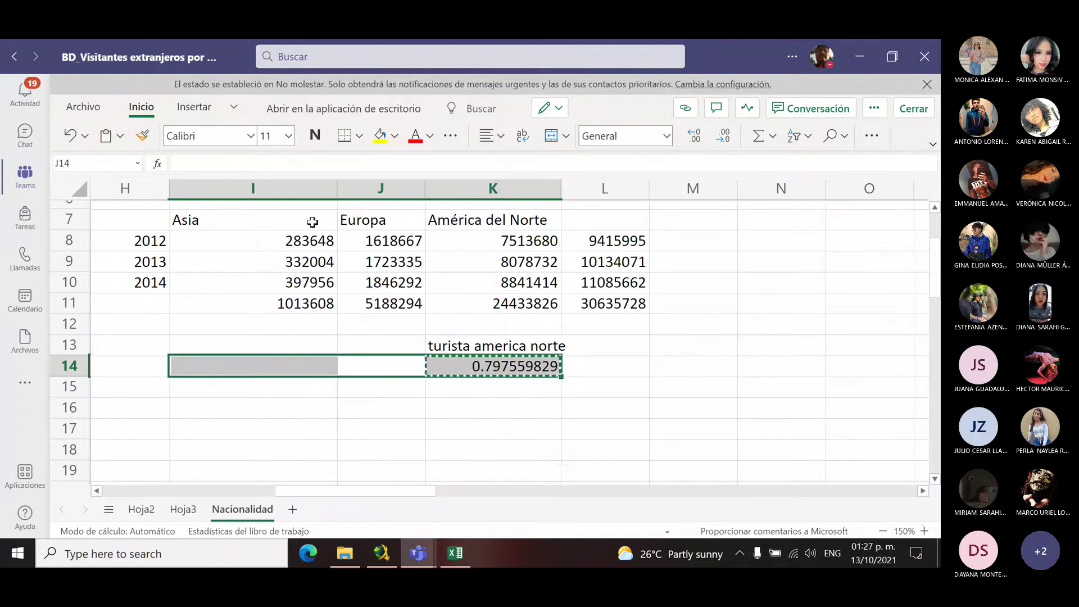
{"action": "left_click", "coordinate": [345, 436]}
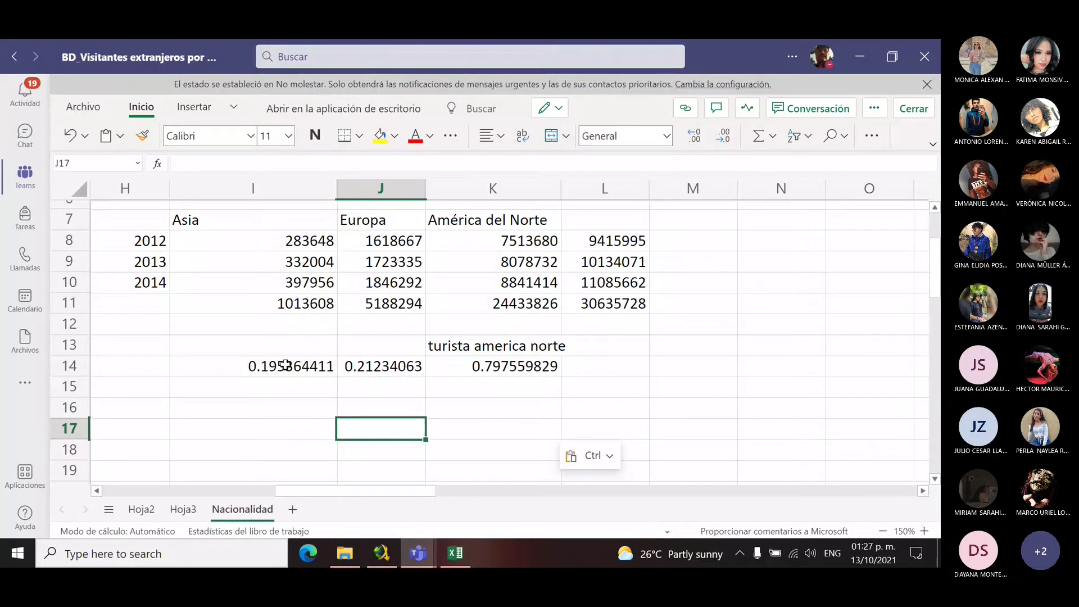
{"action": "left_click", "coordinate": [286, 366]}
{"action": "left_click", "coordinate": [382, 367]}
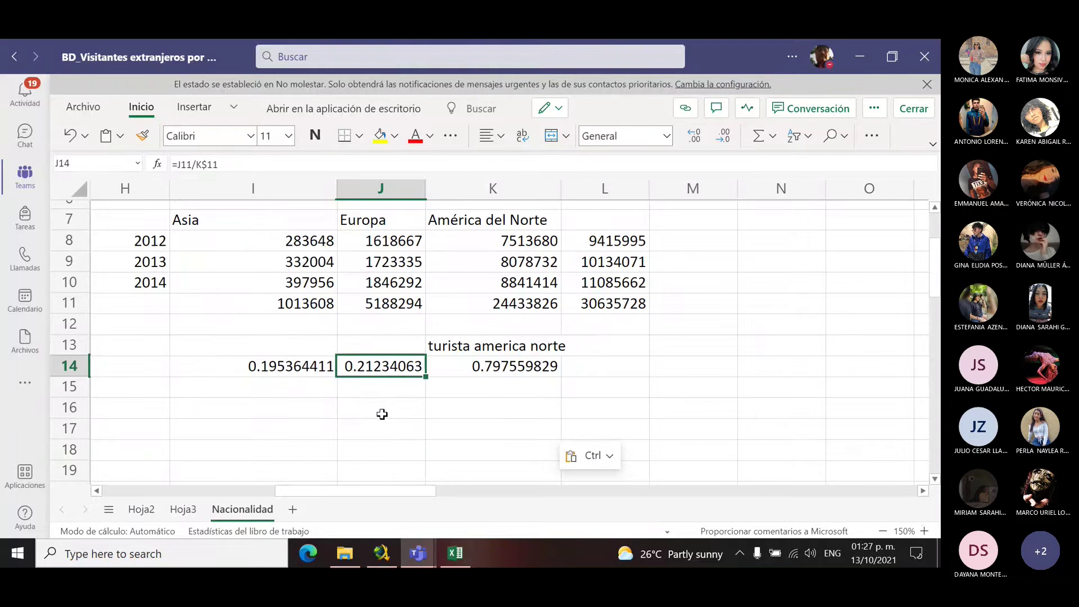
{"action": "left_click", "coordinate": [475, 368]}
{"action": "left_click", "coordinate": [410, 366]}
Step: Make the divisor in K14 fully absolute so the formula is =K11/$L$11
{"action": "left_click", "coordinate": [513, 369]}
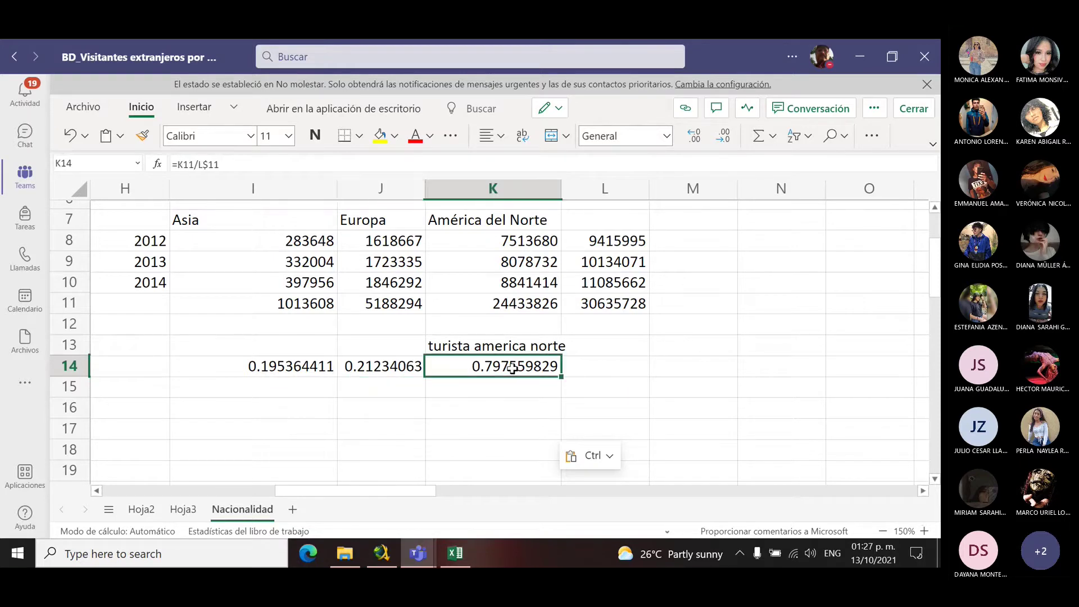
{"action": "left_click", "coordinate": [202, 167]}
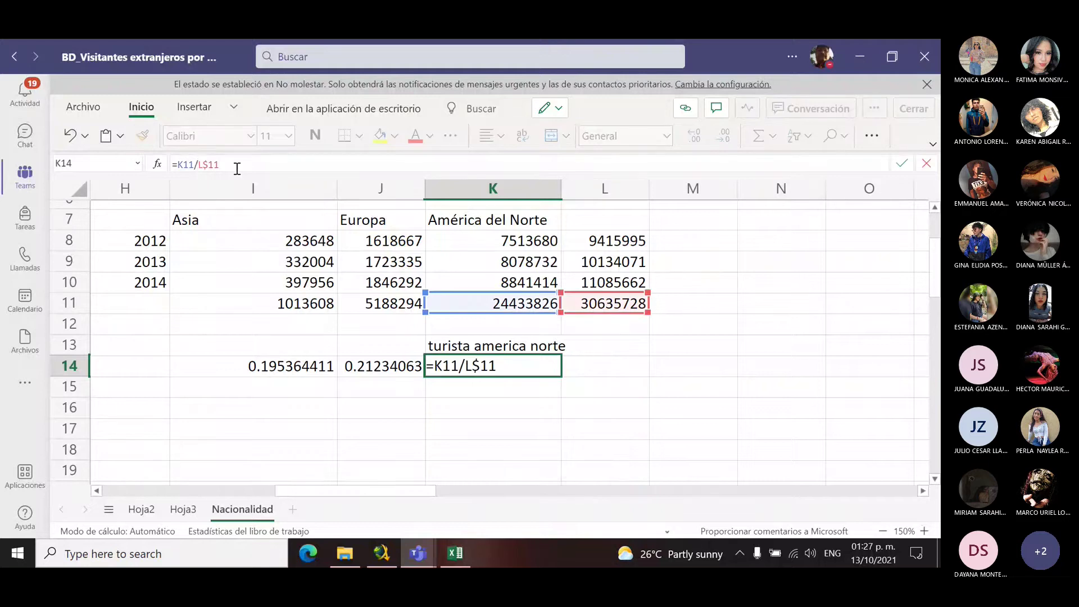
{"action": "type", "text": "$"}
{"action": "key", "text": "Return"}
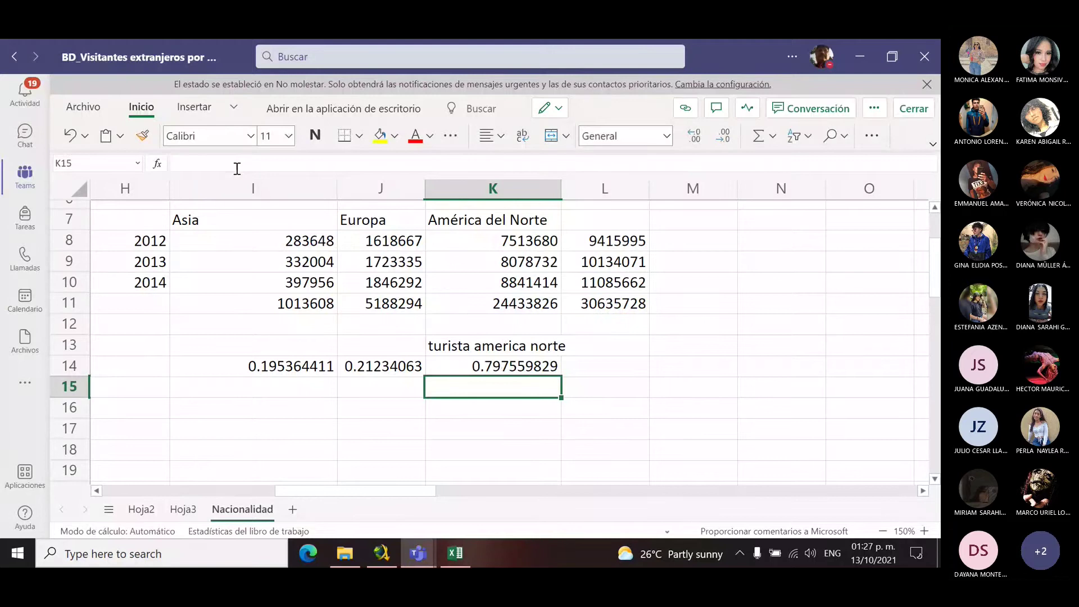
Step: Copy the corrected formula from K14 into I14:J14, replacing the Asia and Europa share formulas
{"action": "key", "text": "Up"}
{"action": "key", "text": "ctrl+c"}
{"action": "key", "text": "shift+Left"}
{"action": "key", "text": "shift+Left"}
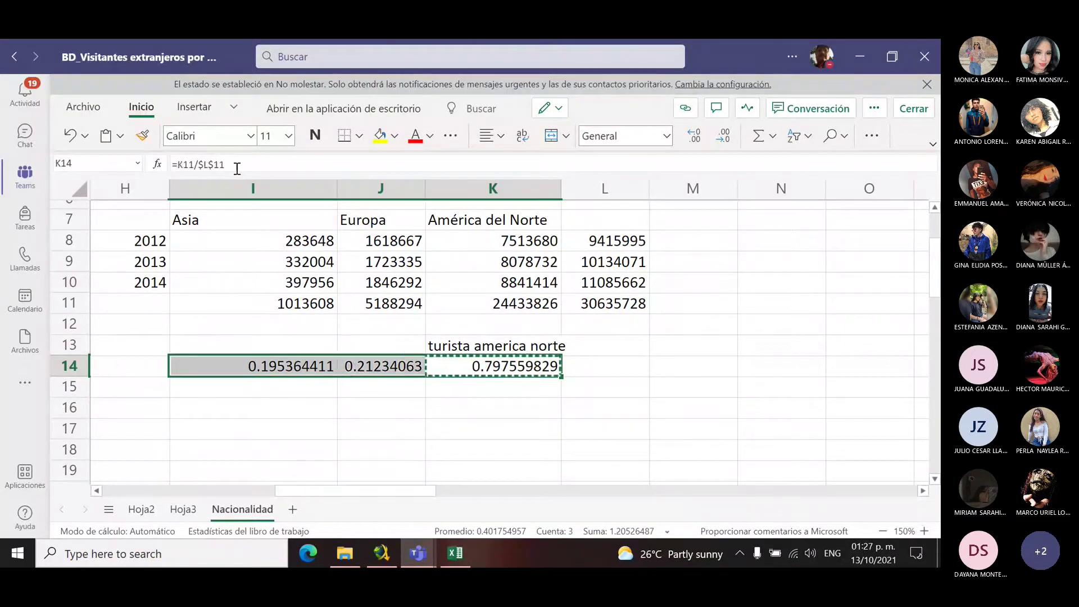
{"action": "key", "text": "Right"}
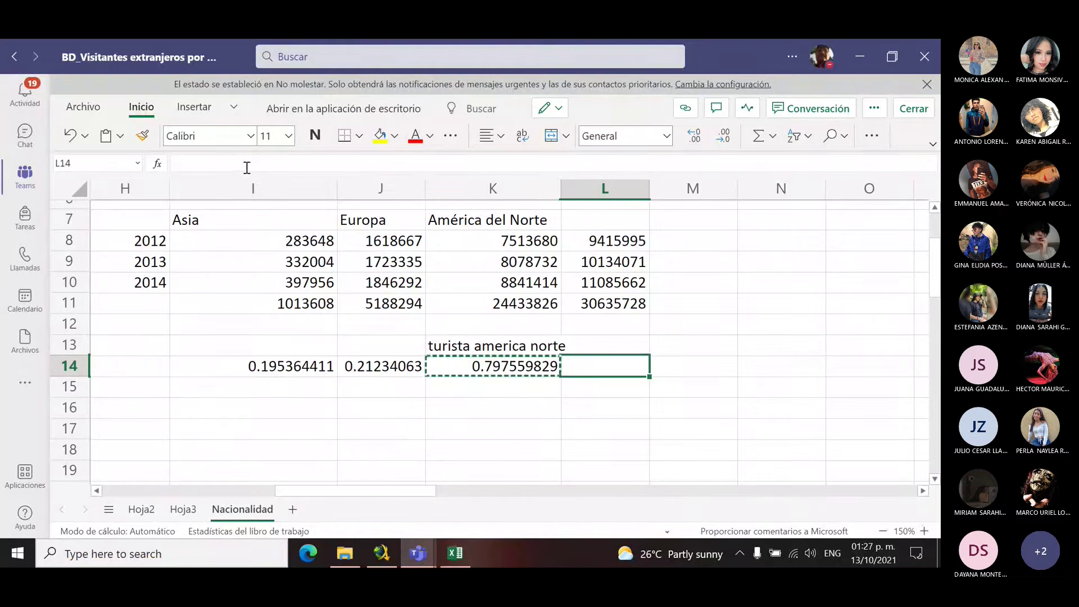
{"action": "left_click", "coordinate": [376, 363]}
{"action": "key", "text": "shift+Left"}
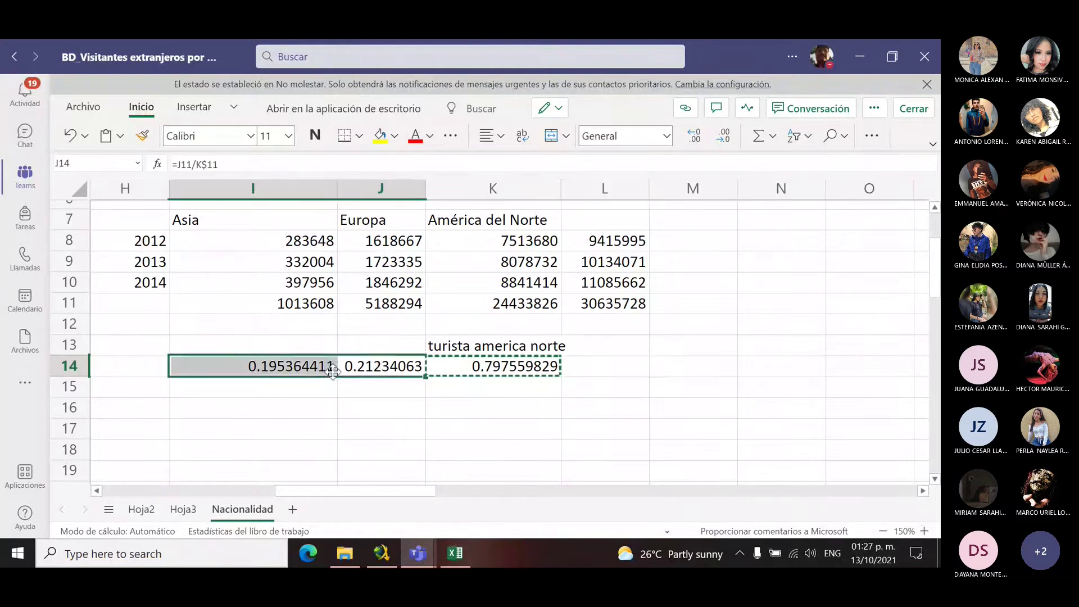
{"action": "right_click", "coordinate": [362, 370]}
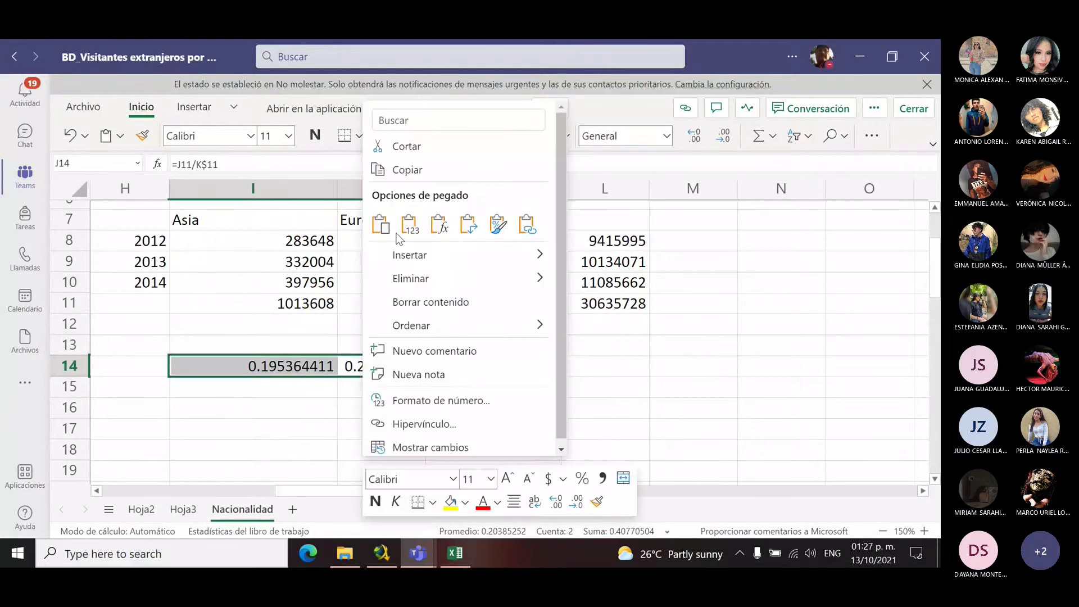
{"action": "left_click", "coordinate": [380, 224]}
{"action": "left_click", "coordinate": [376, 425]}
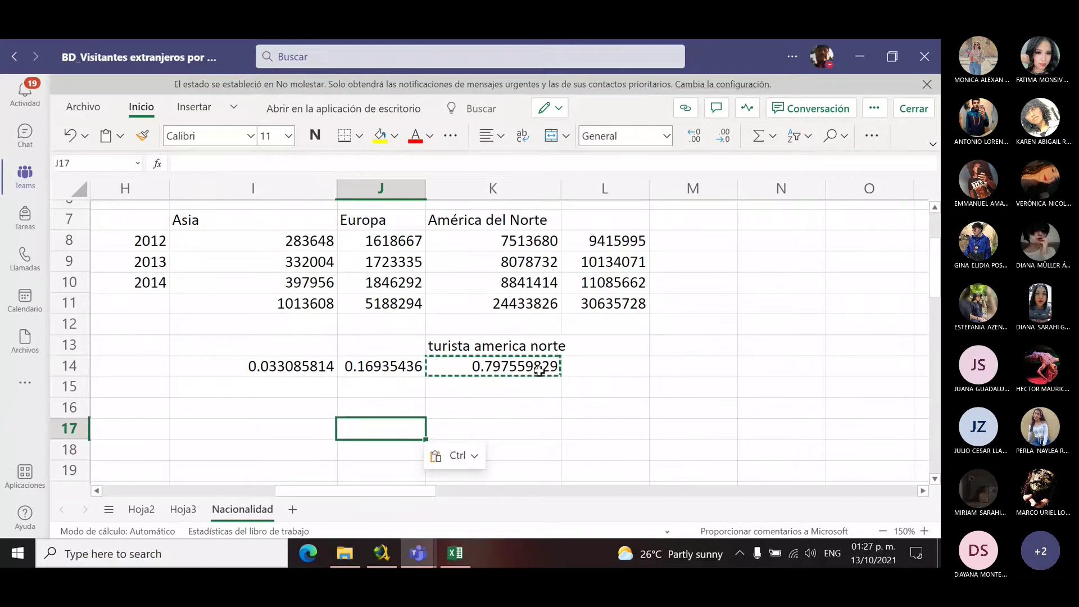
Step: Label the shares in row 13, entering "europa" in J13 and "asia" in I13
{"action": "left_click", "coordinate": [360, 363]}
{"action": "left_click", "coordinate": [361, 344]}
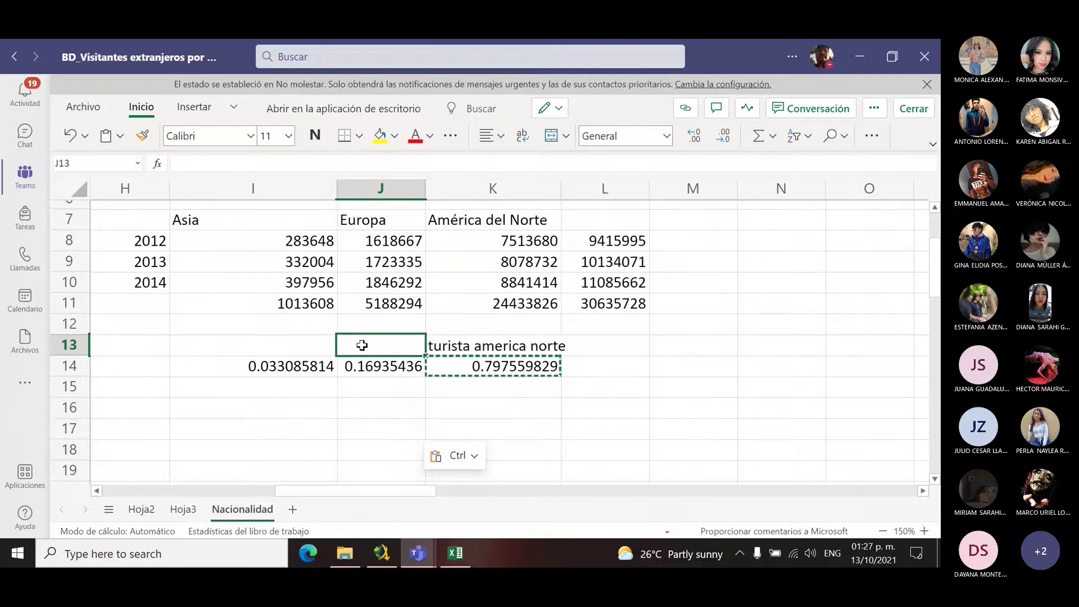
{"action": "type", "text": "eur"}
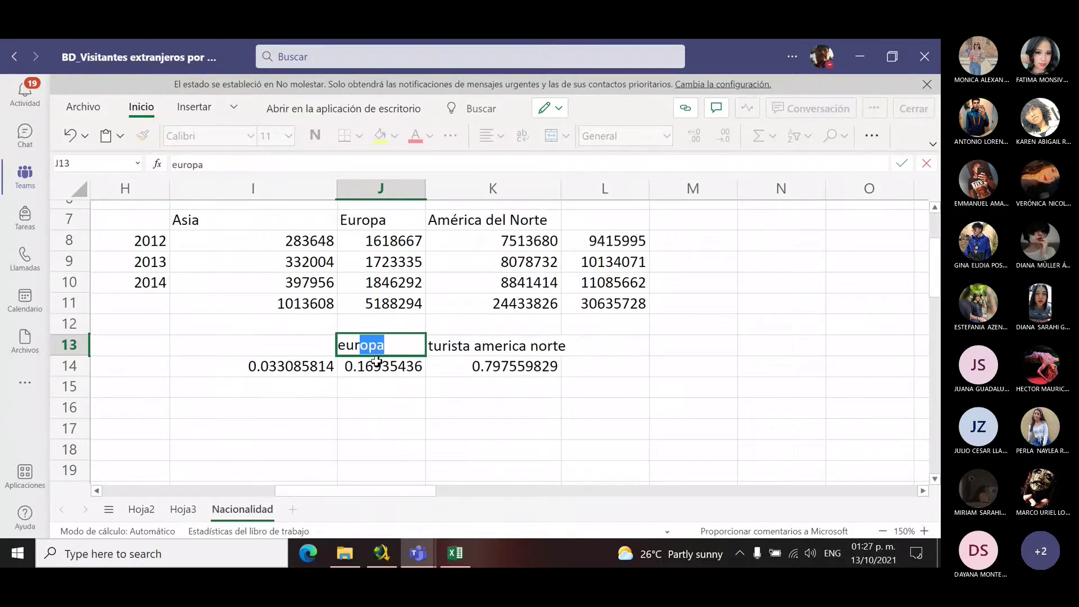
{"action": "type", "text": "opa"}
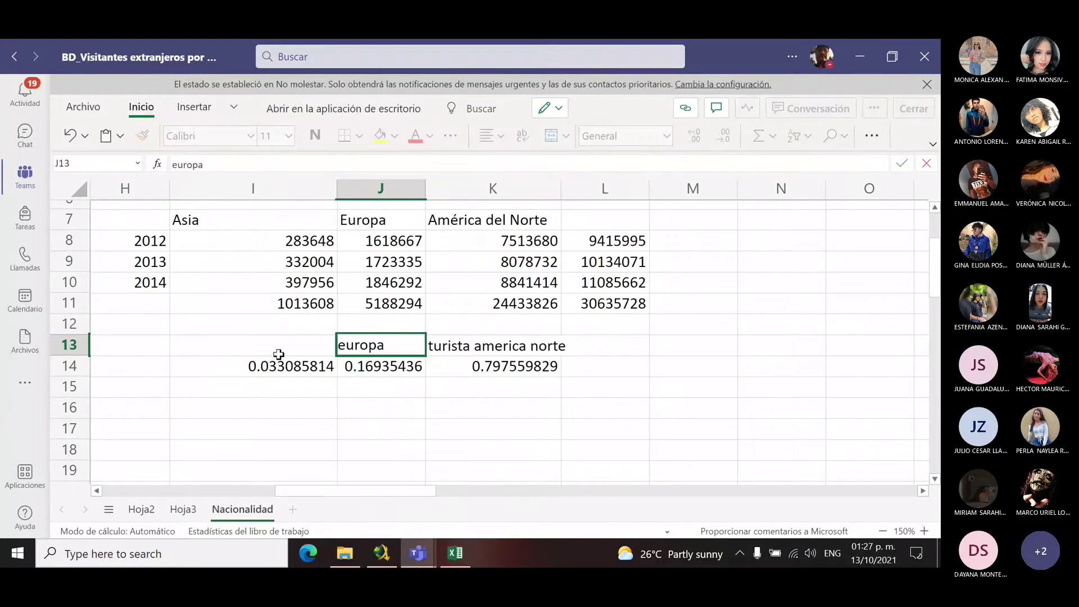
{"action": "left_click", "coordinate": [277, 354]}
{"action": "type", "text": "asia"}
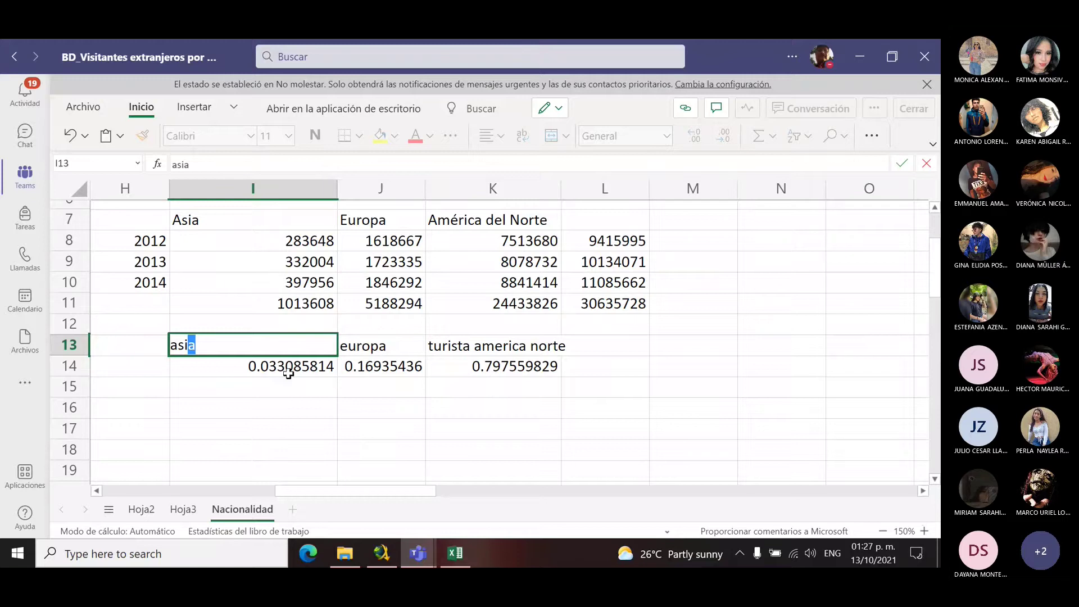
{"action": "left_click", "coordinate": [290, 401]}
Step: Review the share formulas for Asia, Europa and América del Norte in I14:K14
{"action": "left_click", "coordinate": [286, 366]}
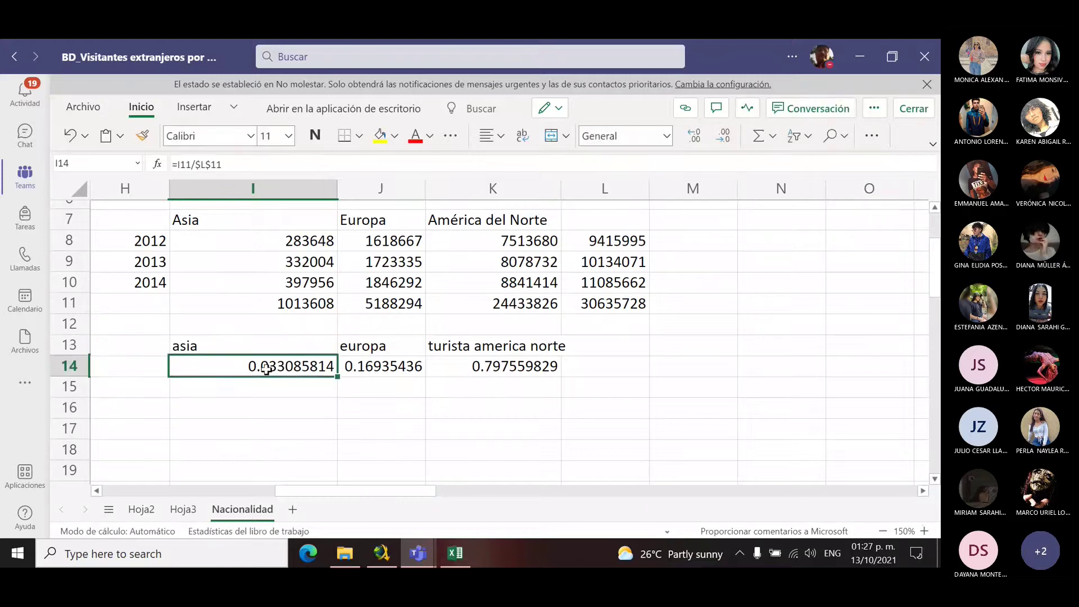
{"action": "left_click", "coordinate": [363, 364]}
{"action": "left_click", "coordinate": [508, 363]}
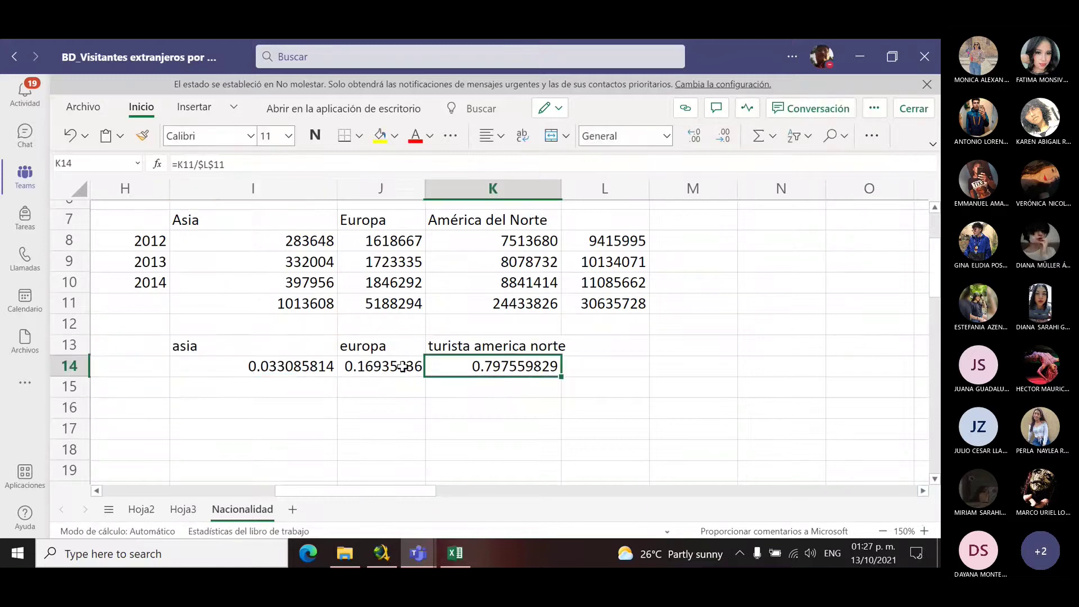
{"action": "left_click", "coordinate": [340, 368]}
{"action": "left_click", "coordinate": [336, 369]}
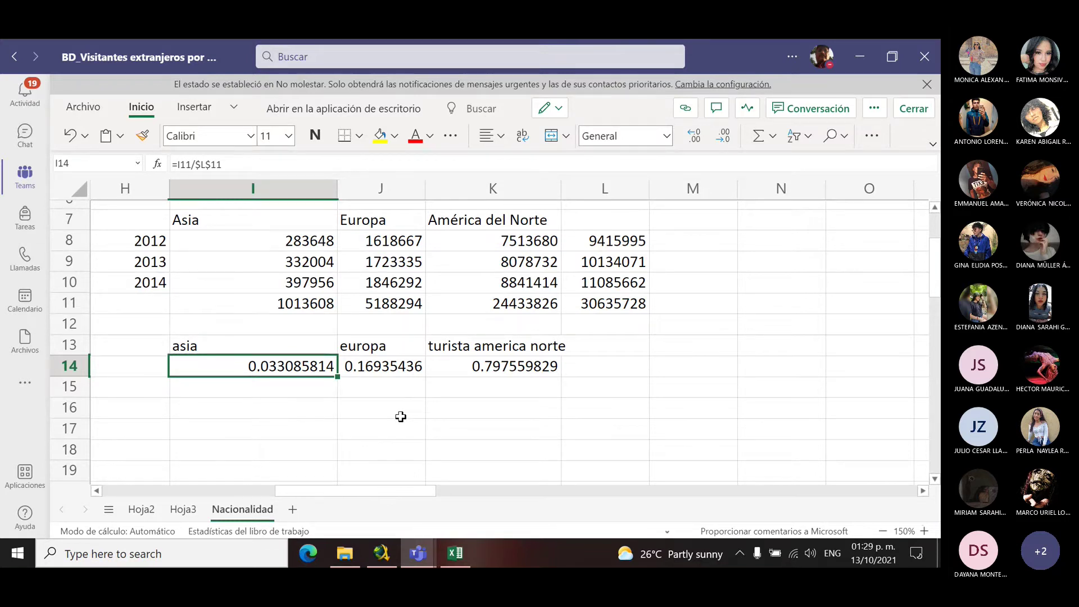
Step: Calculate the 2013 Europa visitors' share of the three-year grand total in J17 with =J9/L11
{"action": "left_click", "coordinate": [402, 418]}
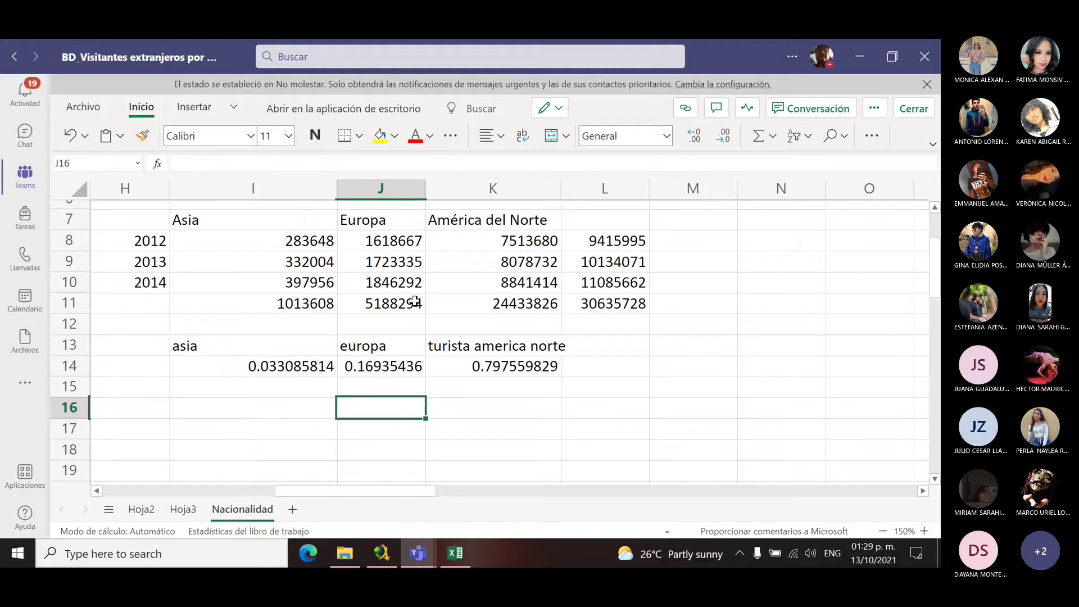
{"action": "left_click", "coordinate": [394, 262]}
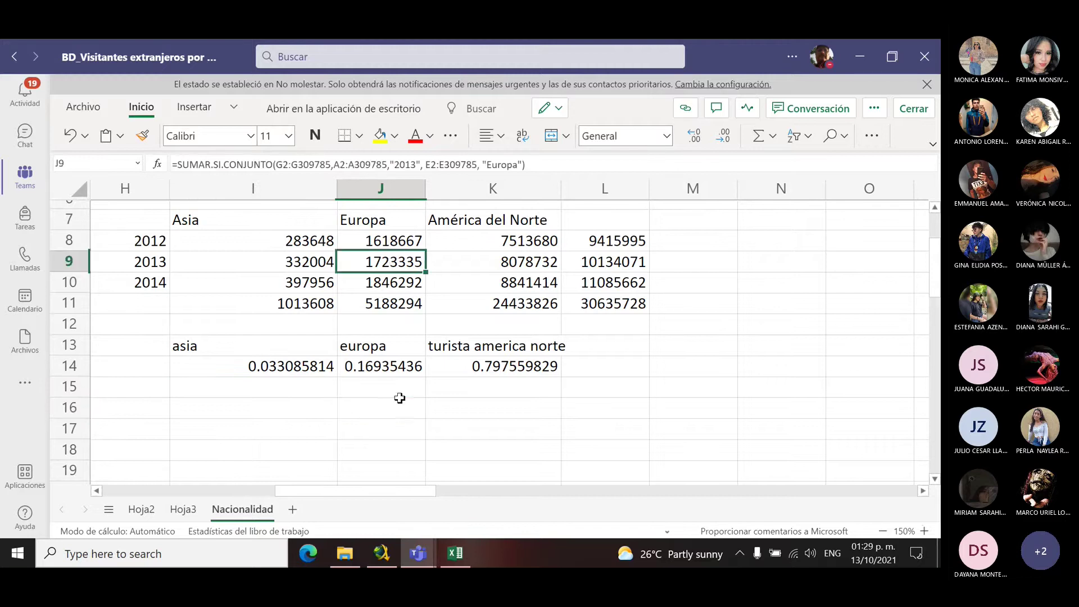
{"action": "left_click", "coordinate": [378, 422]}
{"action": "type", "text": "="}
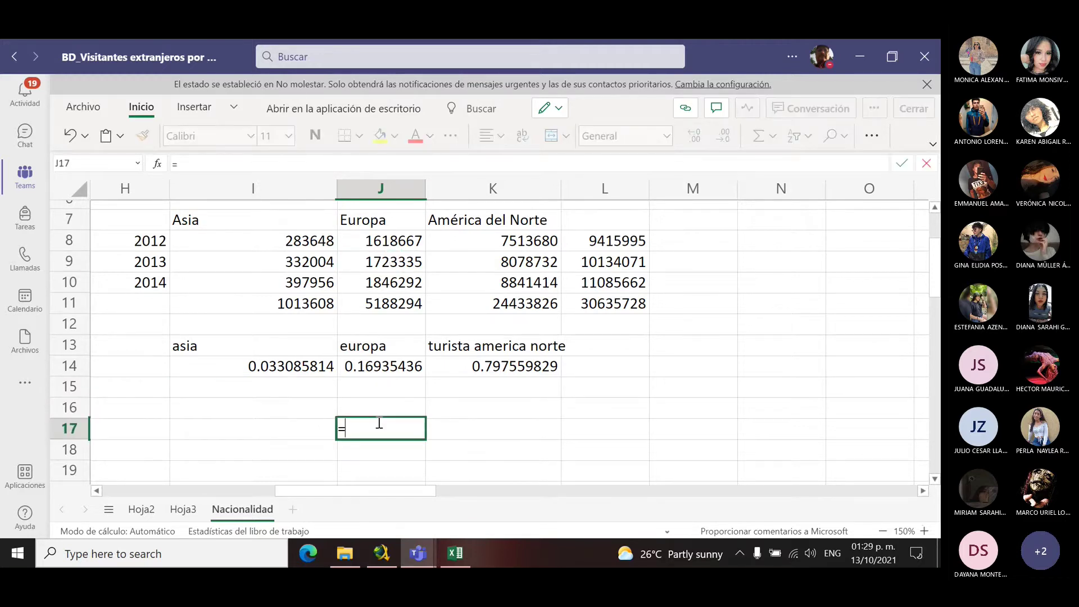
{"action": "left_click", "coordinate": [411, 259]}
{"action": "type", "text": "/"}
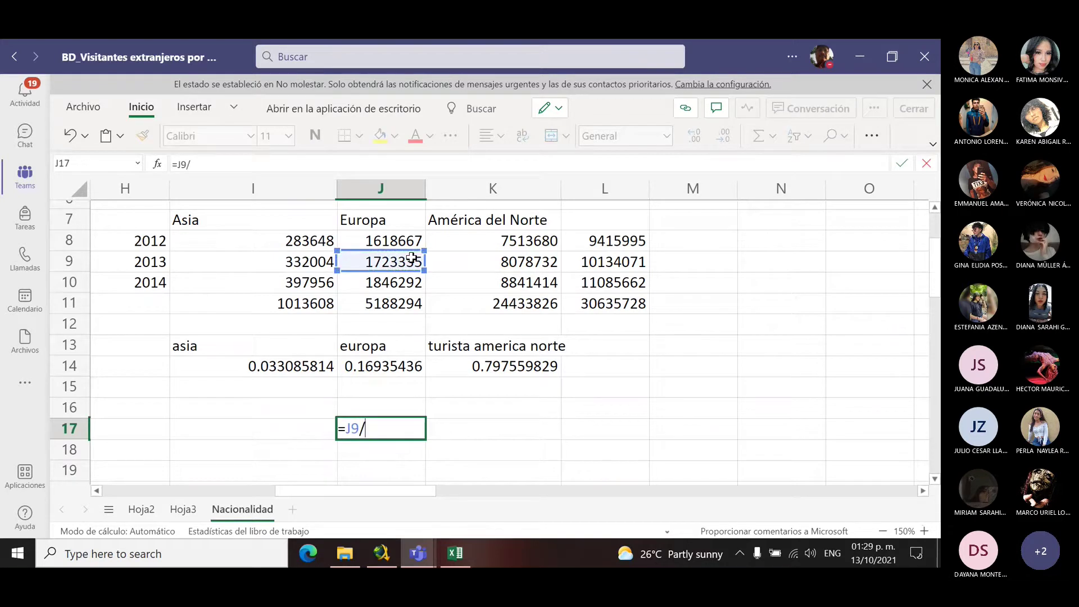
{"action": "left_click", "coordinate": [627, 304]}
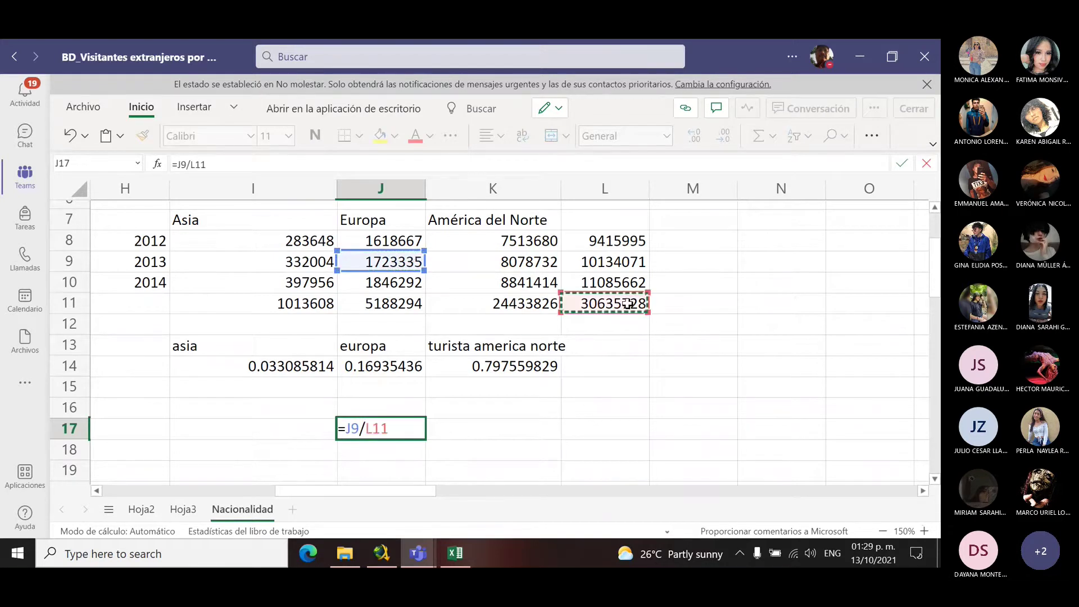
{"action": "key", "text": "Return"}
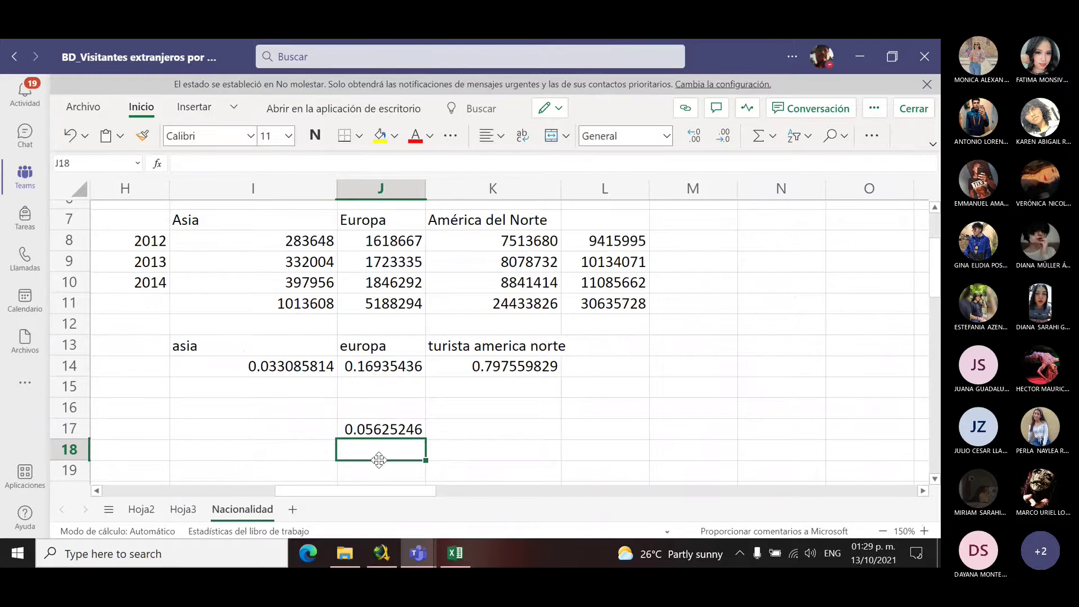
{"action": "left_click", "coordinate": [376, 432]}
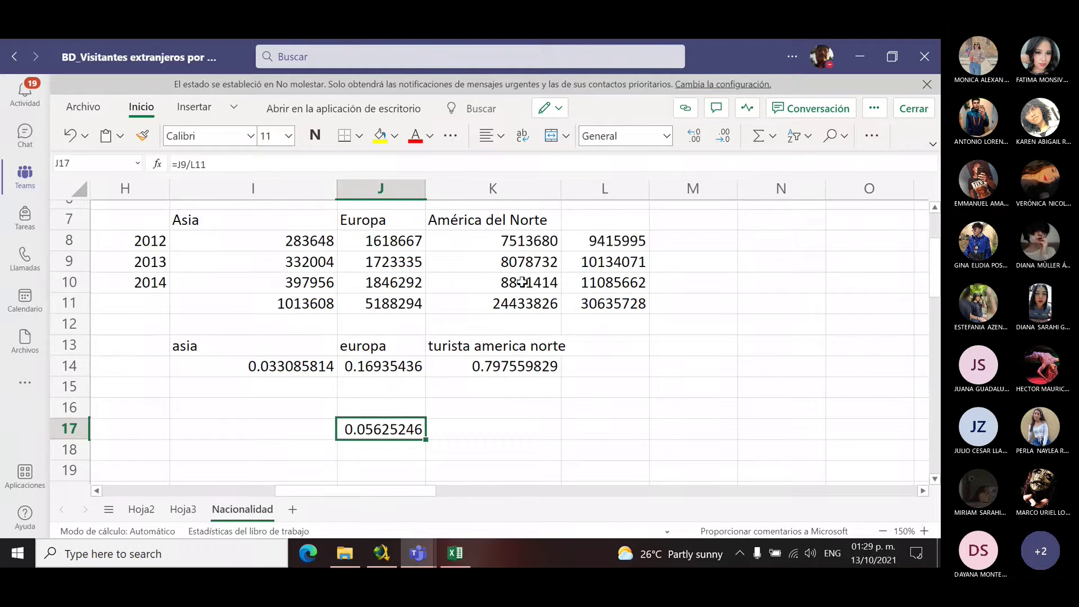
Step: Label the 2013 Europa share by entering "europeo en 2013" in J16
{"action": "left_click", "coordinate": [368, 404]}
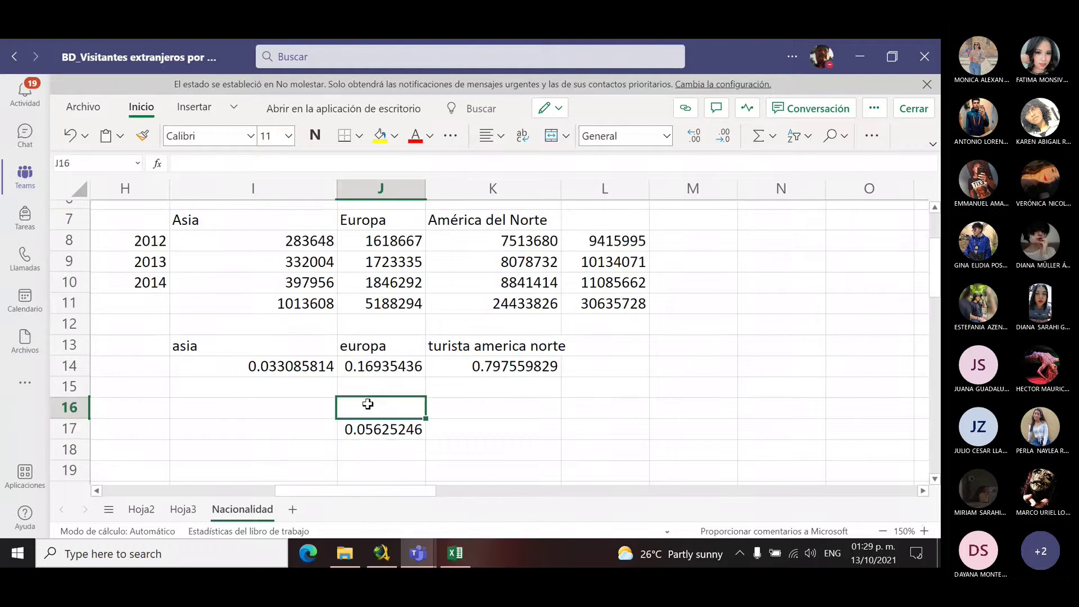
{"action": "type", "text": "europe"}
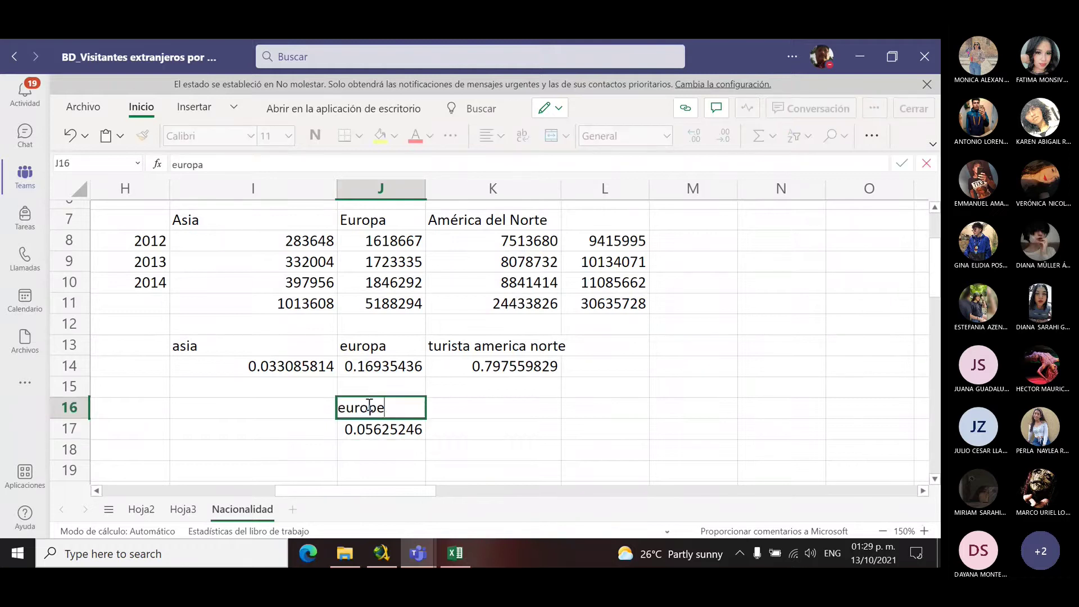
{"action": "type", "text": "o en 20"}
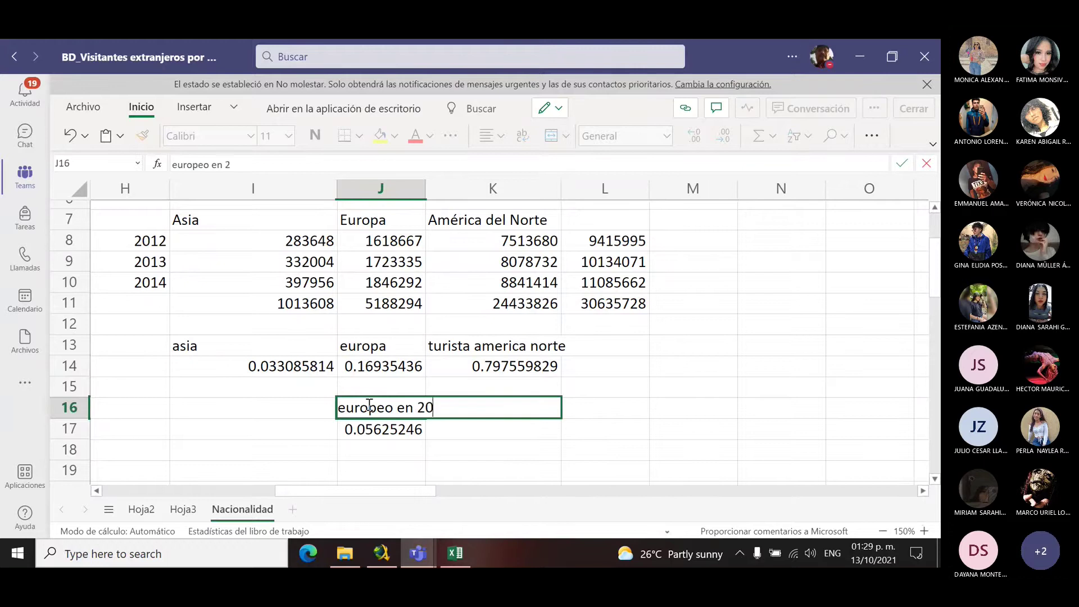
{"action": "type", "text": "13"}
{"action": "key", "text": "Return"}
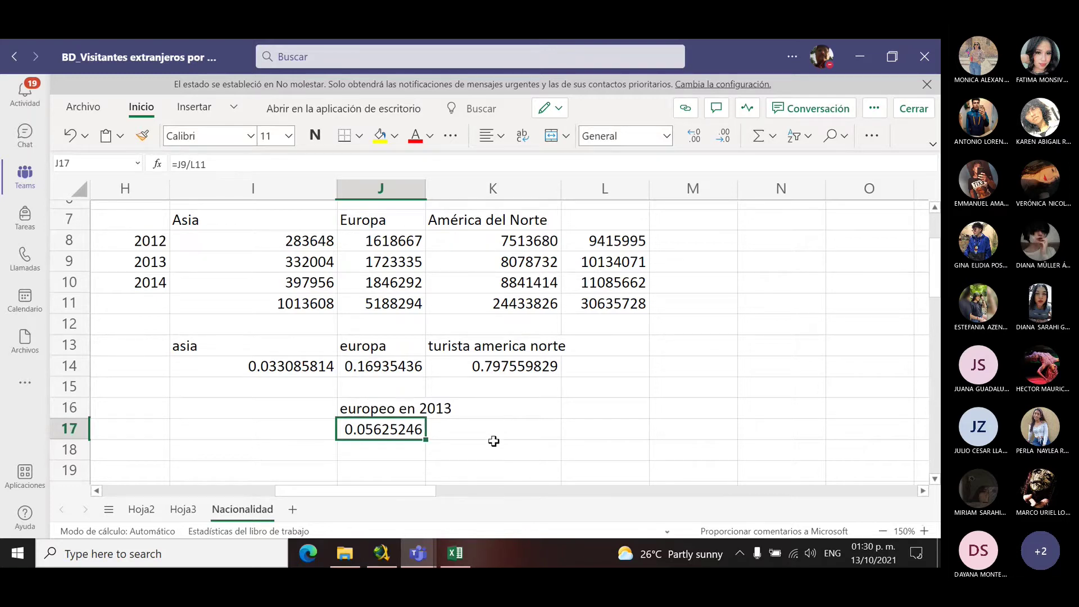
Step: Enter the label "americano 2013" in L16 for the 2013 América del Norte share
{"action": "left_click", "coordinate": [508, 430]}
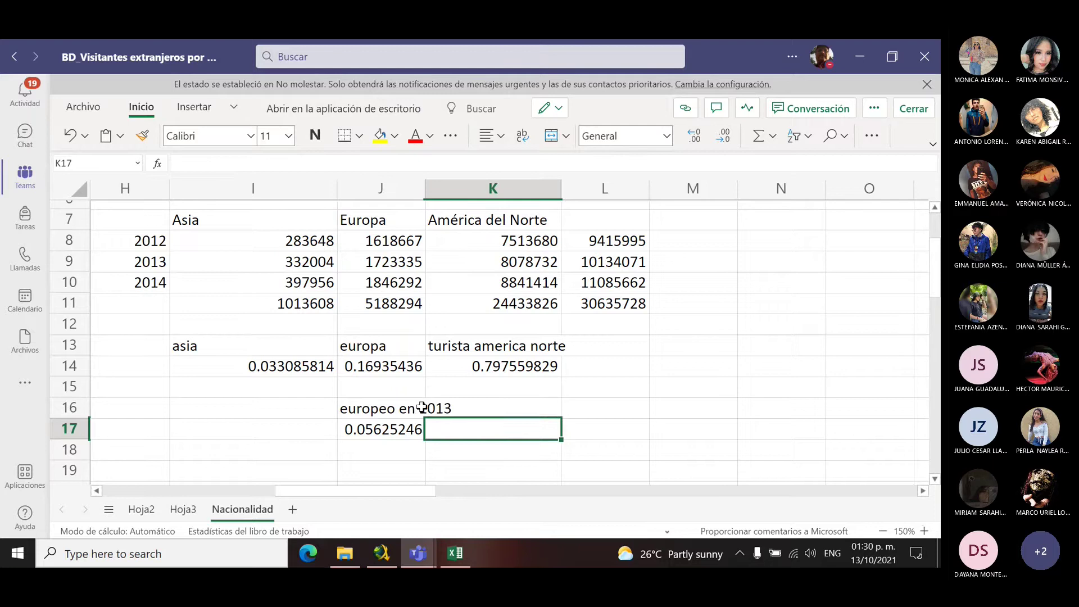
{"action": "left_click", "coordinate": [501, 404]}
{"action": "left_click", "coordinate": [575, 412]}
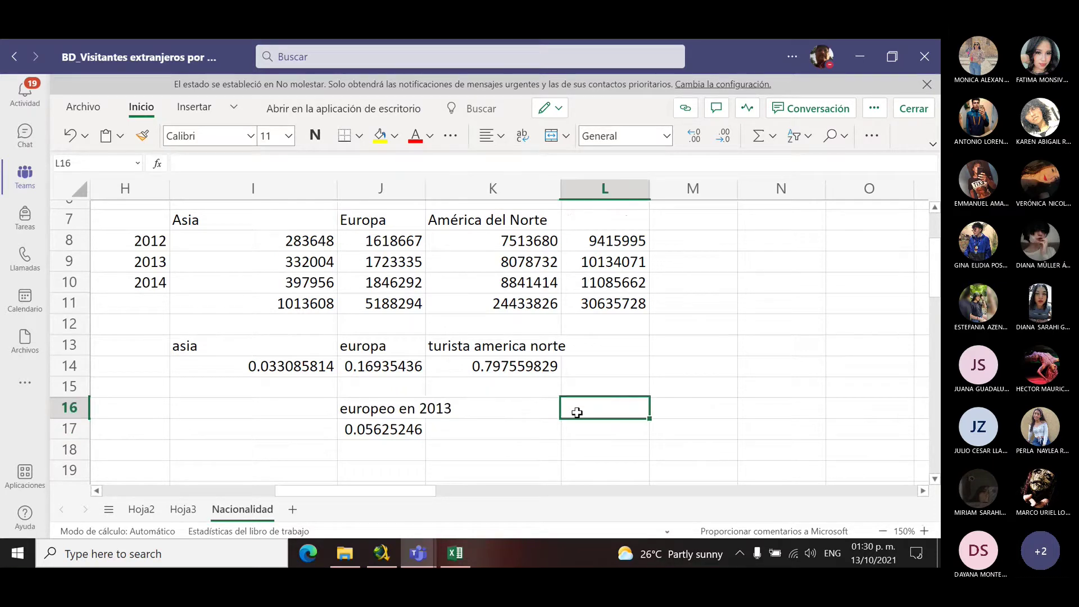
{"action": "type", "text": "americano "}
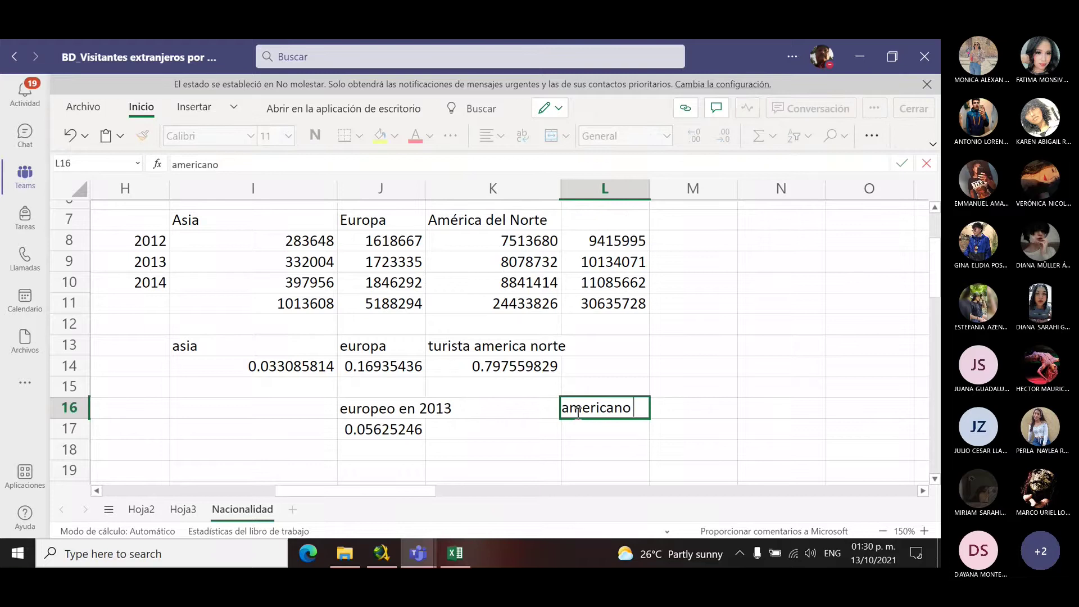
{"action": "type", "text": "2013"}
{"action": "key", "text": "Return"}
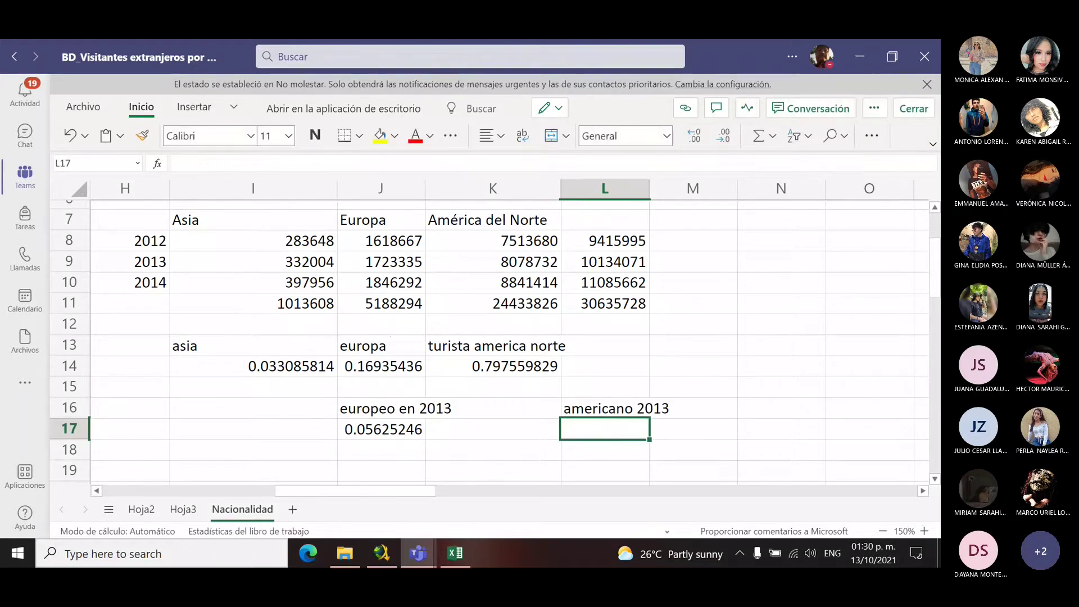
Step: Calculate the 2013 América del Norte visitors' share of the three-year grand total in L17 with =K9/L11
{"action": "type", "text": "="}
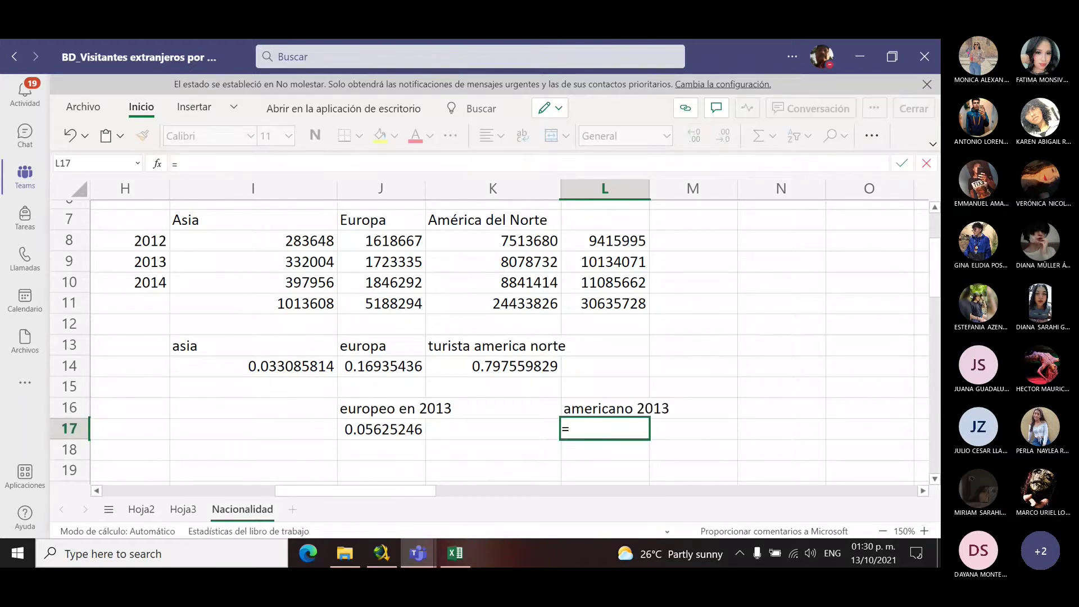
{"action": "left_click", "coordinate": [532, 263]}
{"action": "type", "text": "/"}
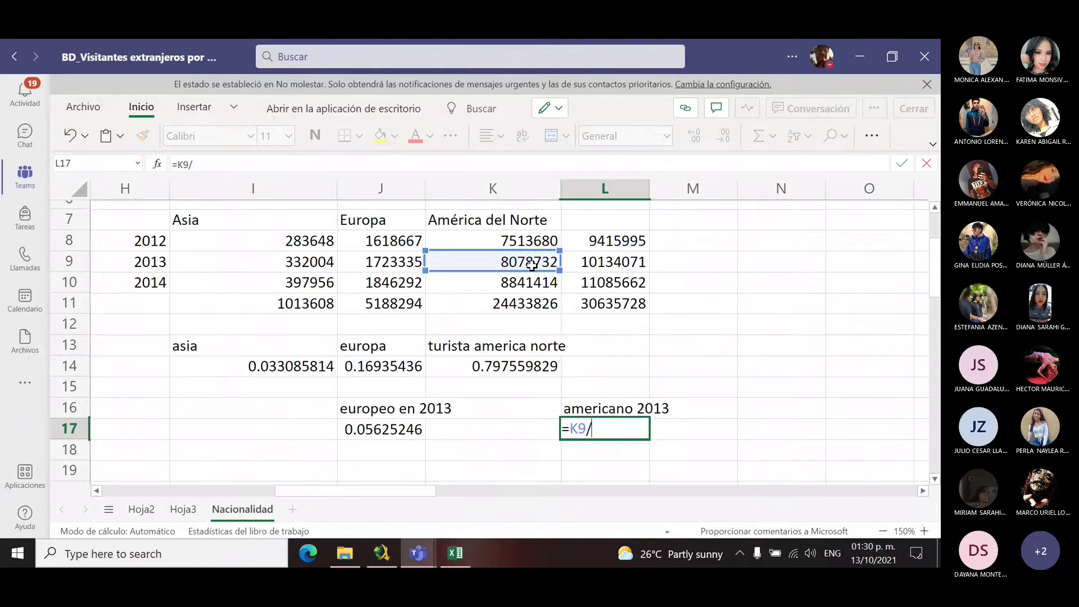
{"action": "left_click", "coordinate": [623, 308]}
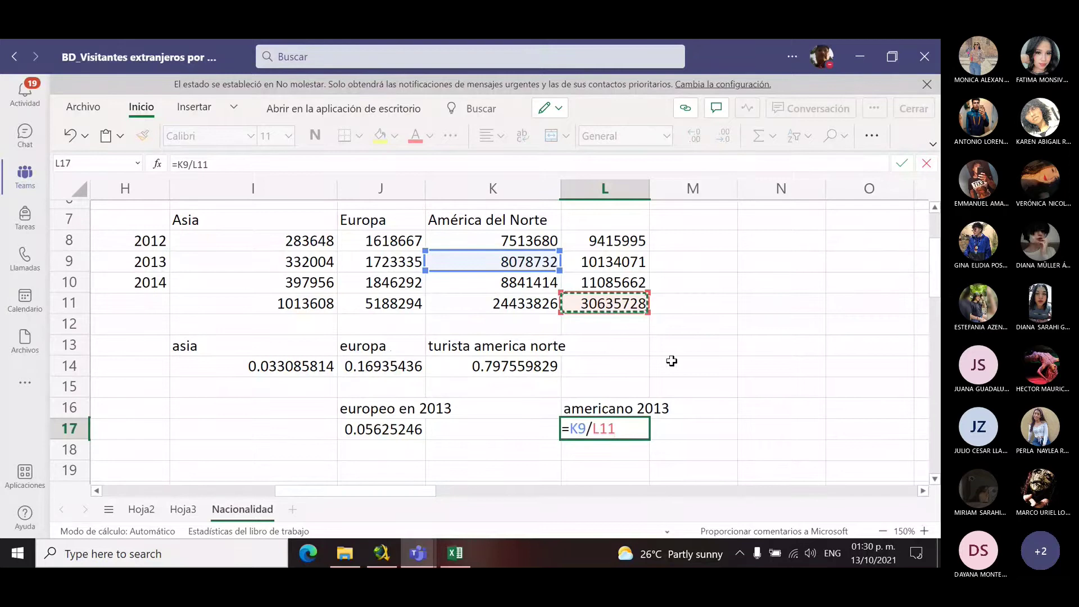
{"action": "key", "text": "Return"}
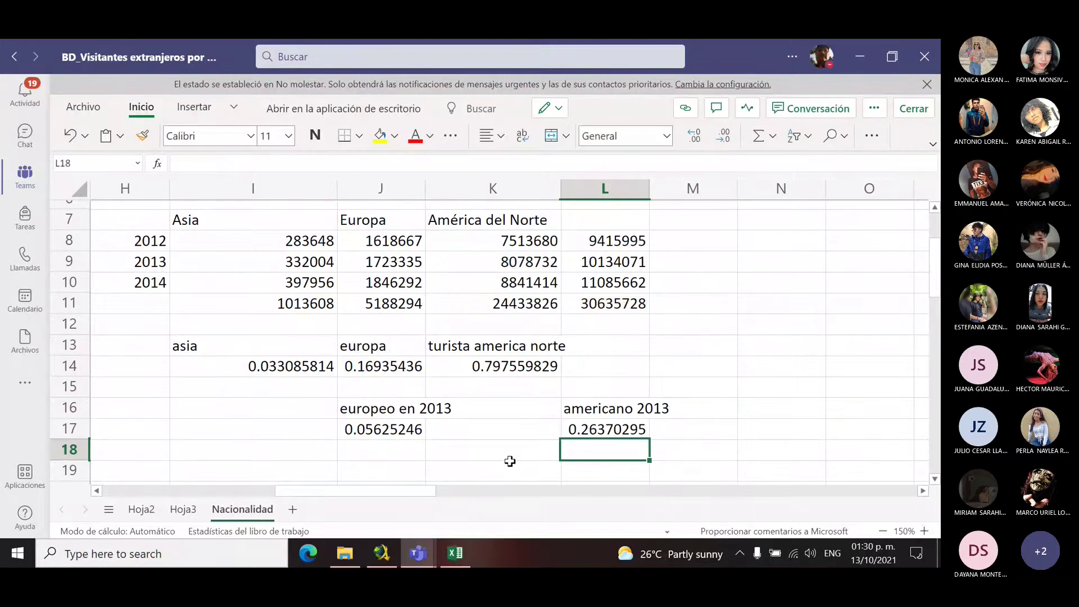
Step: Add the 2013 Europa and América del Norte shares in K18 with =J17+L17
{"action": "left_click", "coordinate": [464, 455]}
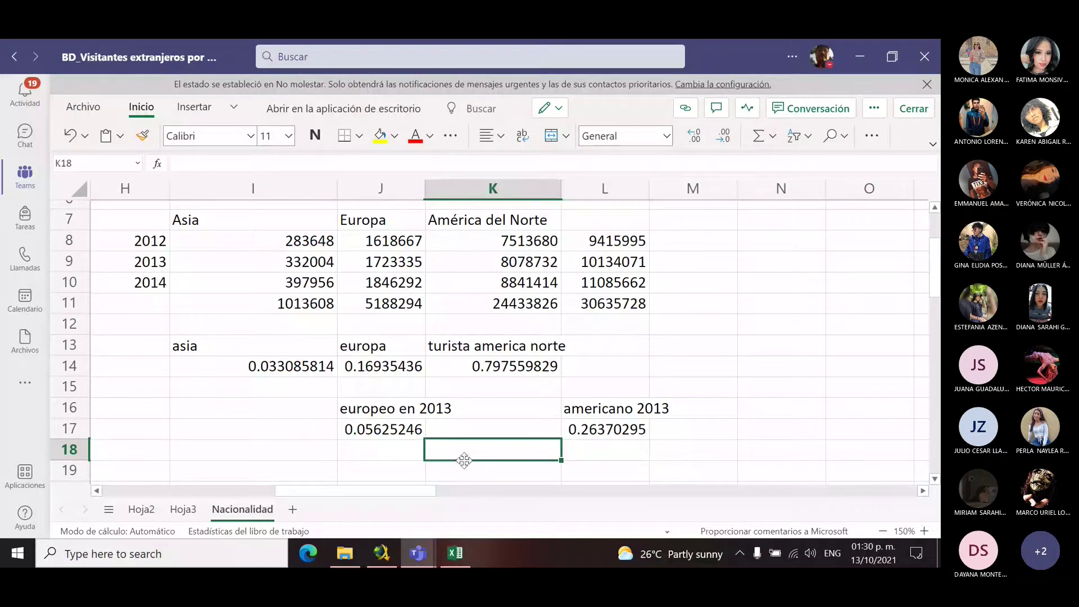
{"action": "left_click", "coordinate": [397, 431]}
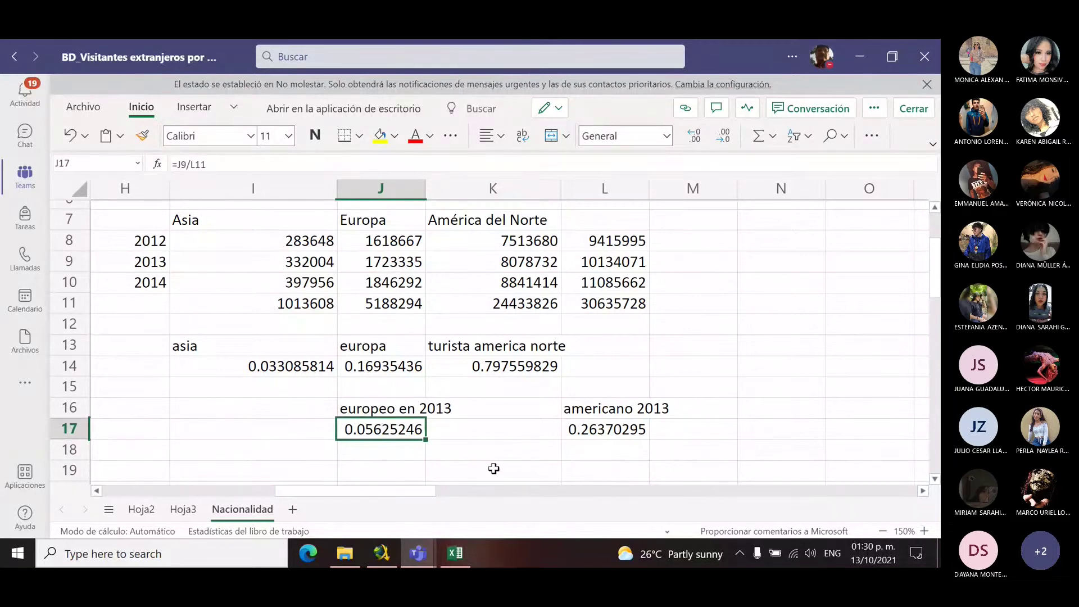
{"action": "left_click", "coordinate": [470, 461]}
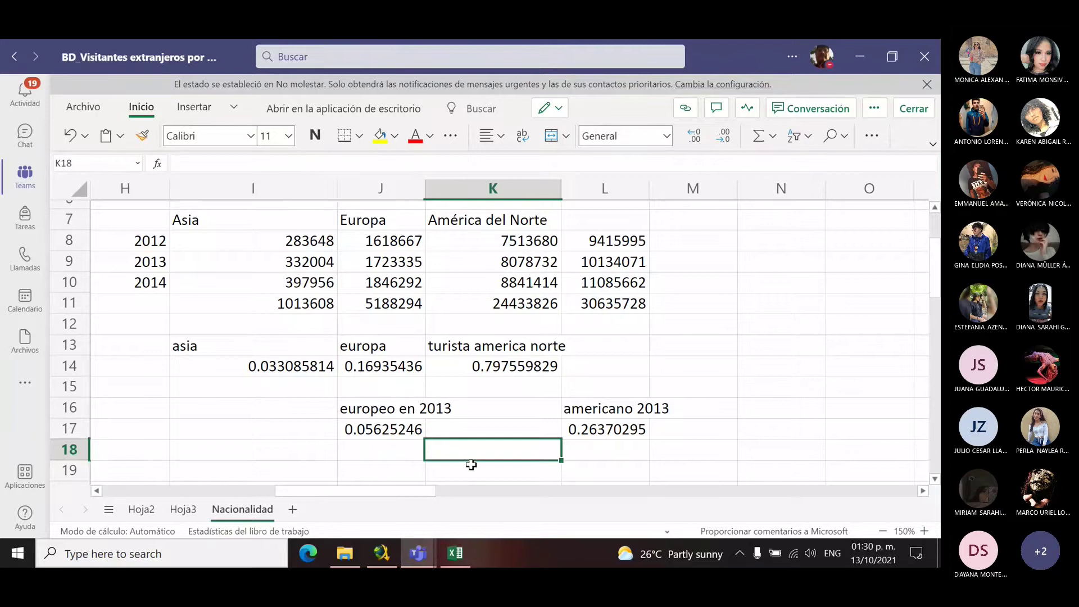
{"action": "type", "text": "="}
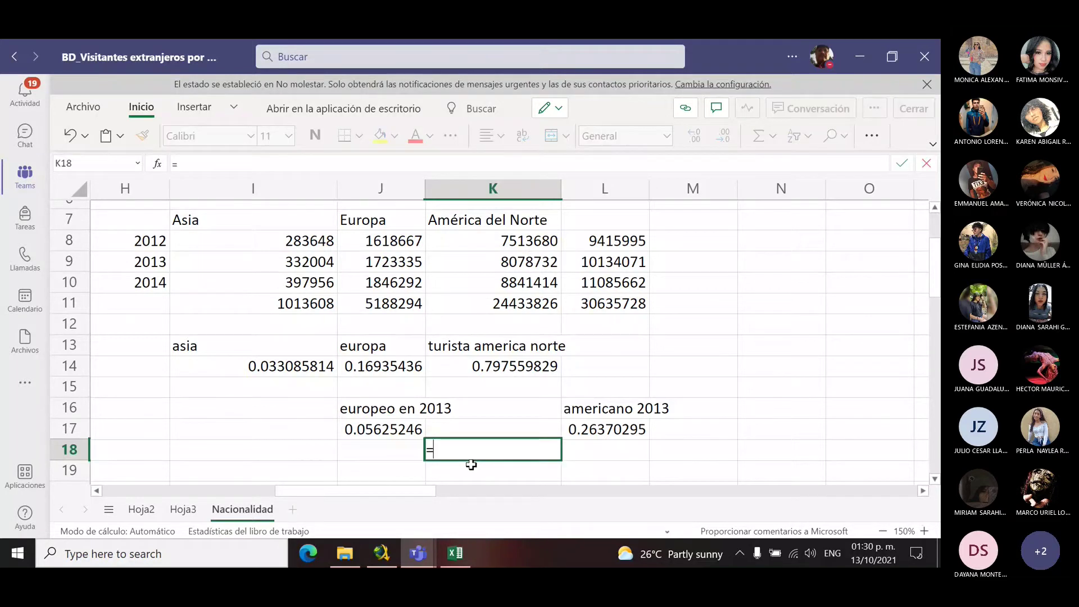
{"action": "left_click", "coordinate": [367, 430]}
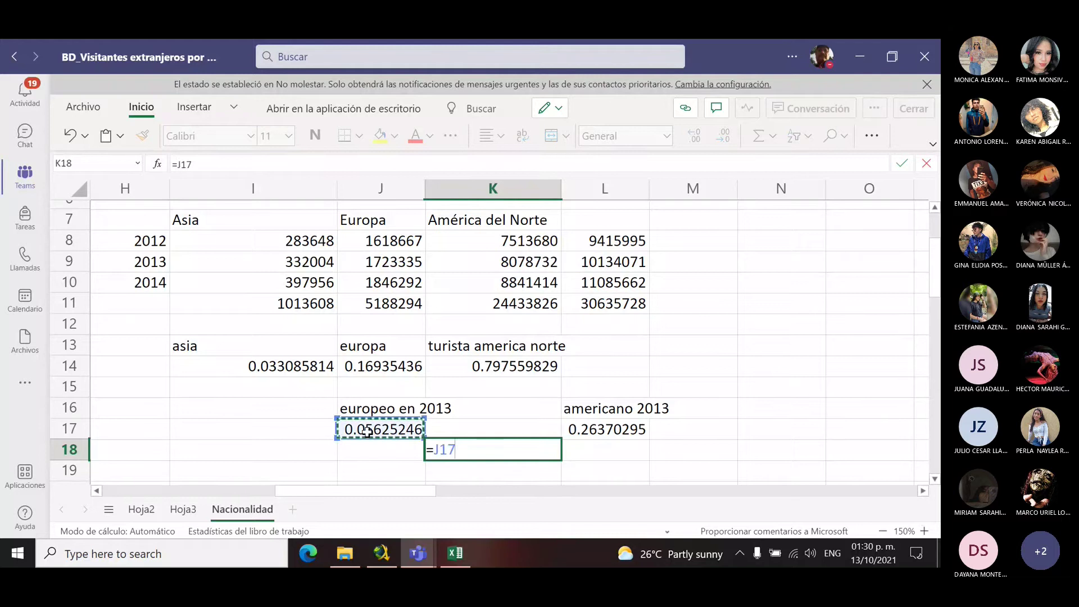
{"action": "type", "text": "+"}
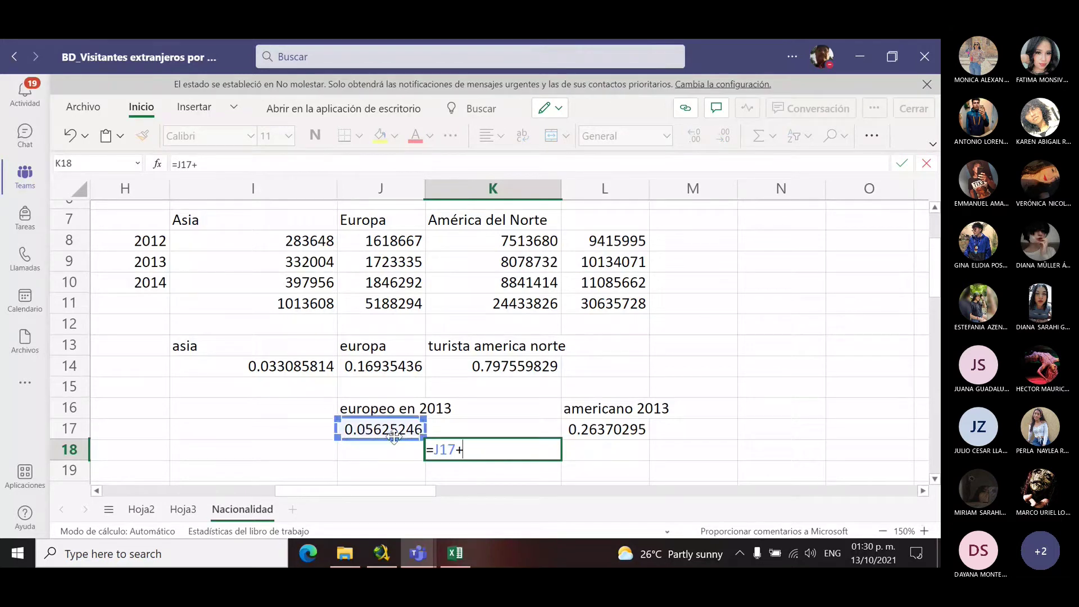
{"action": "left_click", "coordinate": [608, 430]}
{"action": "key", "text": "Return"}
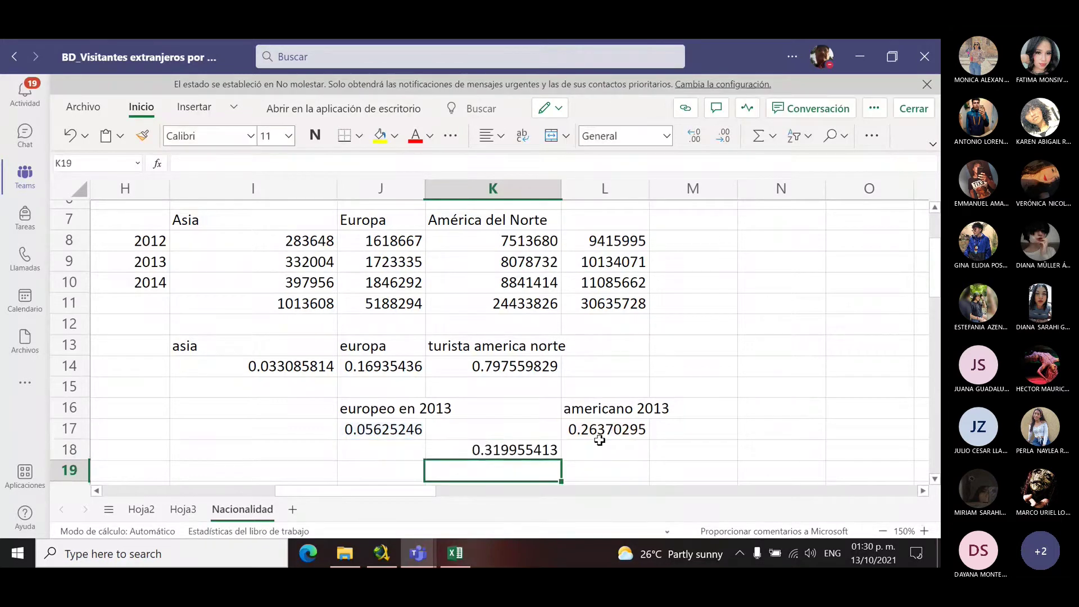
Step: Review the combined share formula in K18, the region labels in I13:K13 and the 2013 Asia formula in I9
{"action": "left_click", "coordinate": [477, 450]}
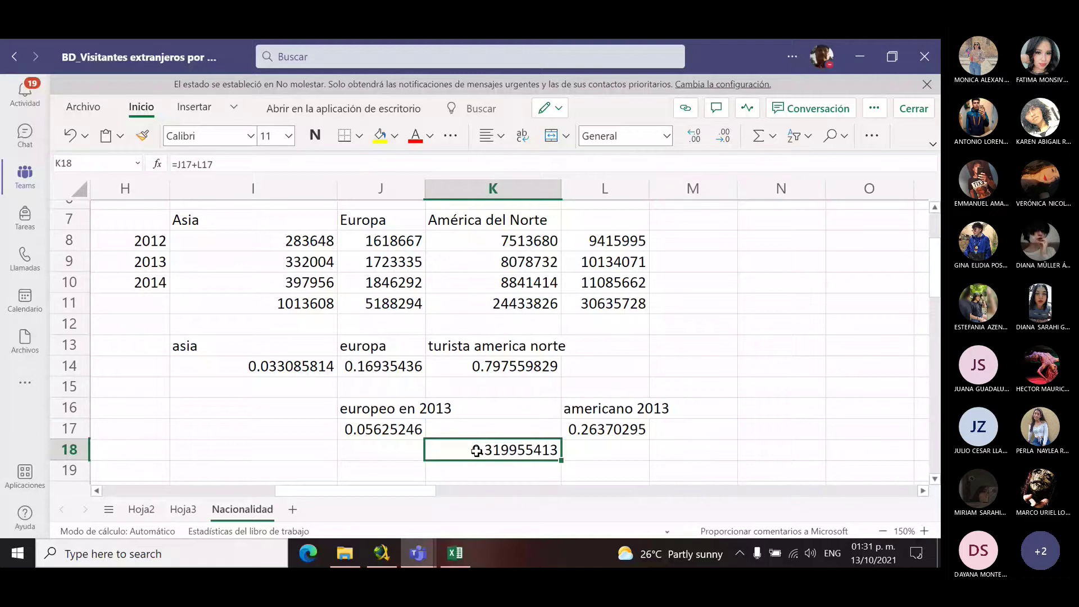
{"action": "left_click", "coordinate": [483, 346]}
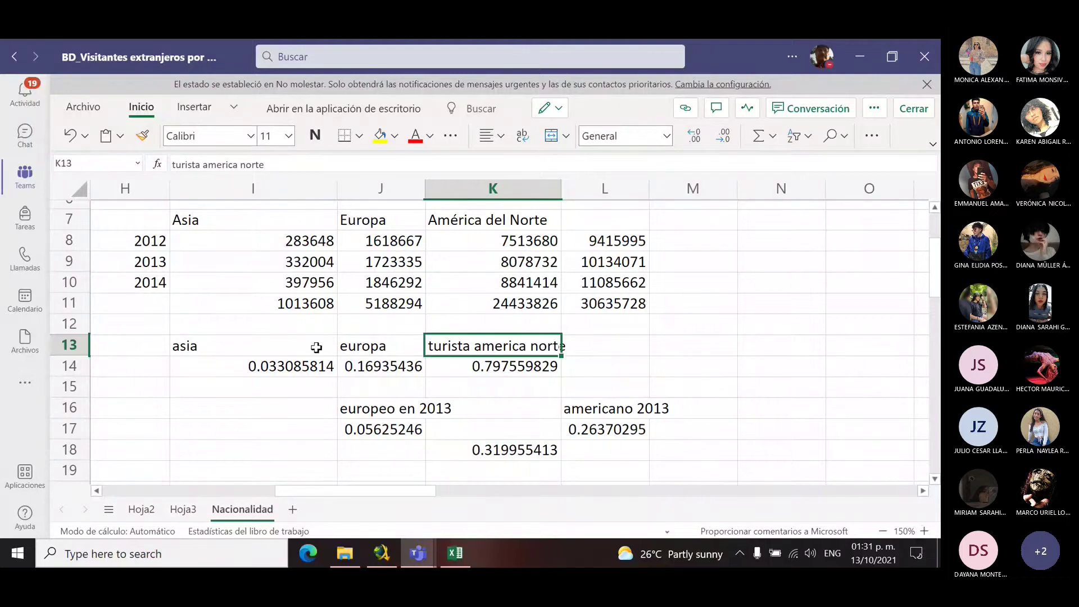
{"action": "left_click_drag", "start_coordinate": [318, 344], "coordinate": [537, 352]}
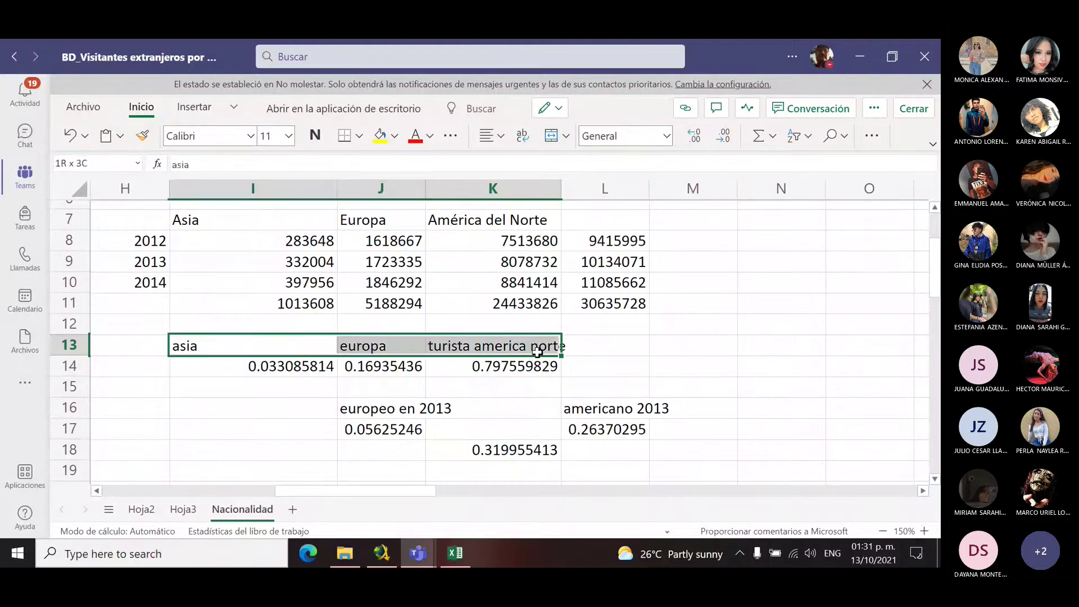
{"action": "left_click", "coordinate": [292, 261]}
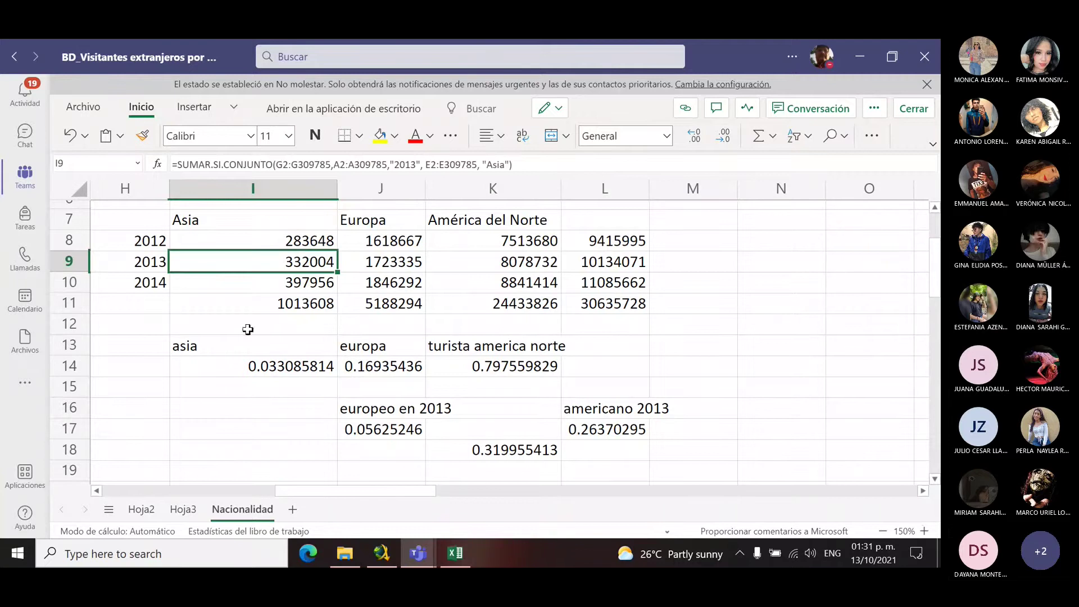
{"action": "left_click_drag", "start_coordinate": [180, 329], "coordinate": [731, 351]}
{"action": "scroll", "coordinate": [730, 352], "scroll_direction": "up", "scroll_amount": 4}
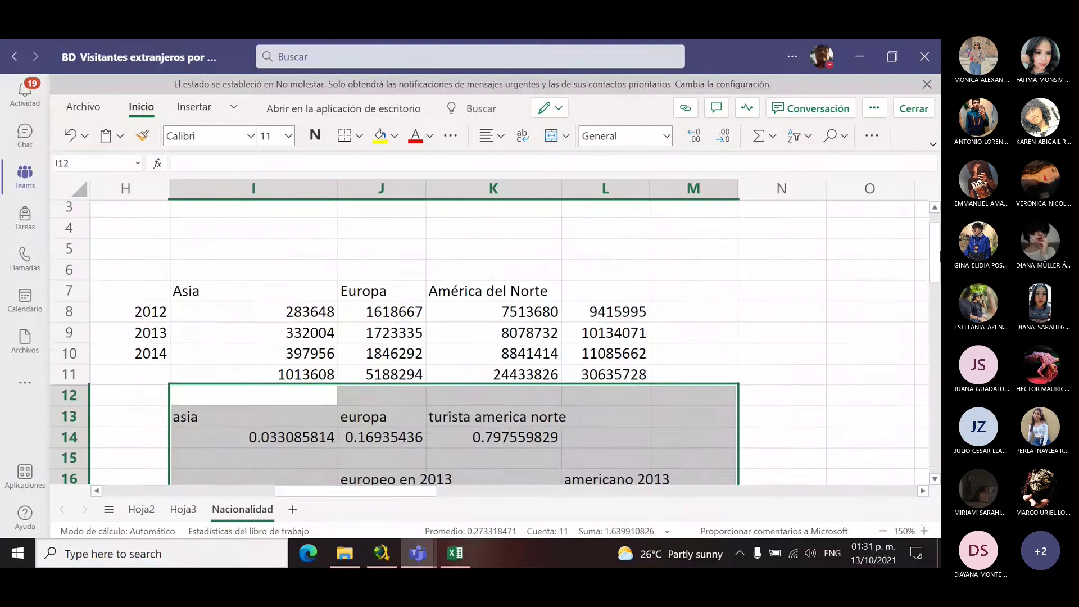
{"action": "scroll", "coordinate": [854, 253], "scroll_direction": "up", "scroll_amount": 1}
Step: Check the heading in L1 of the turismo workbook in Excel, and return to the visitors workbook in Teams
{"action": "left_click", "coordinate": [466, 555]}
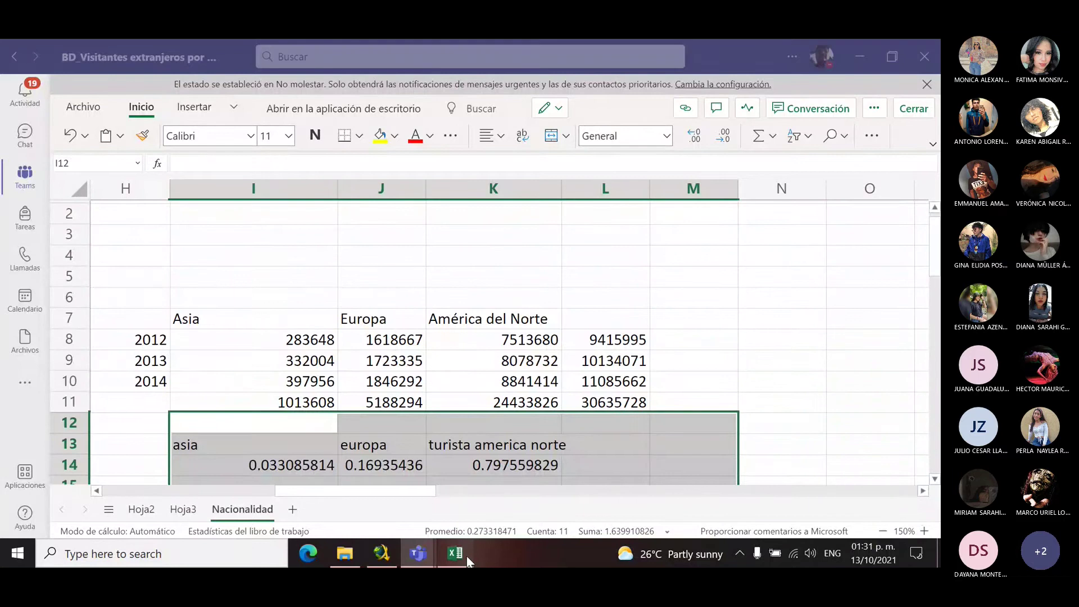
{"action": "left_click", "coordinate": [405, 225]}
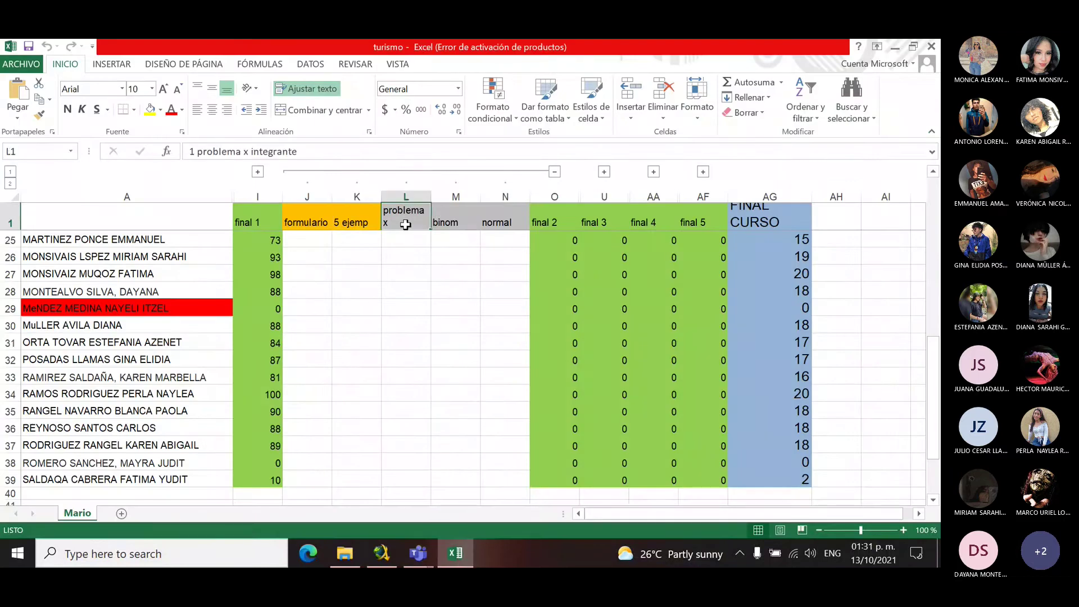
{"action": "left_click", "coordinate": [418, 553]}
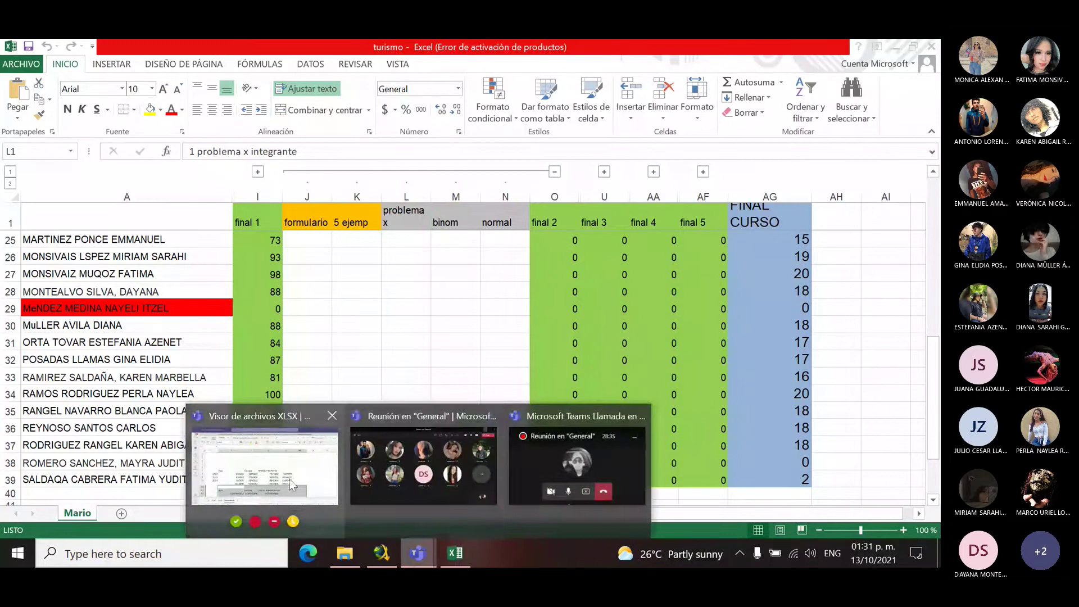
{"action": "left_click", "coordinate": [291, 484]}
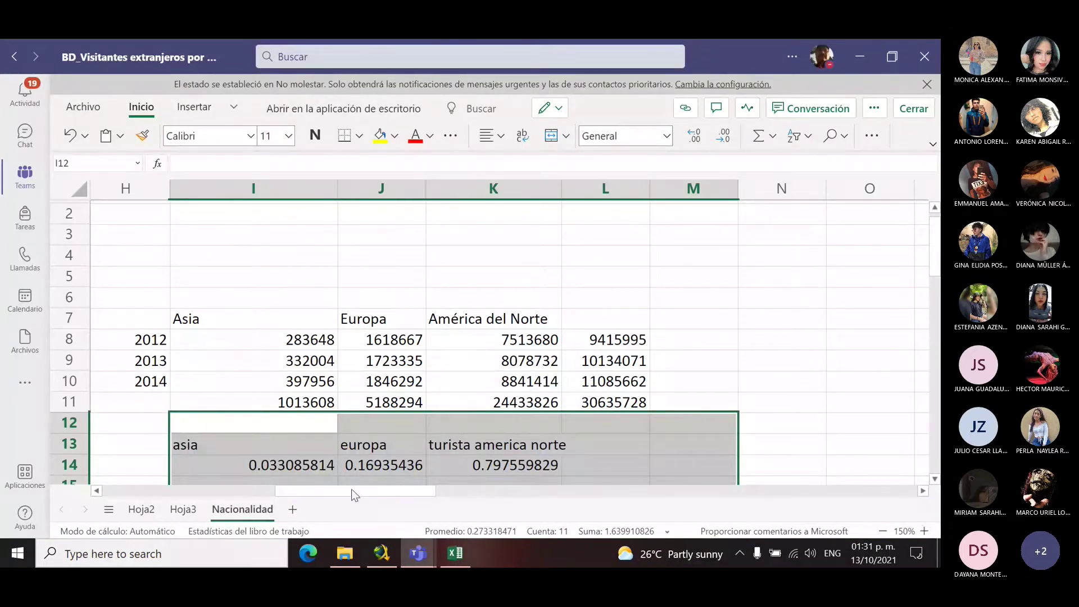
Step: Examine the visitor records in columns A to G alongside the regional totals and shares in columns I to L
{"action": "left_click_drag", "start_coordinate": [352, 489], "coordinate": [149, 488]}
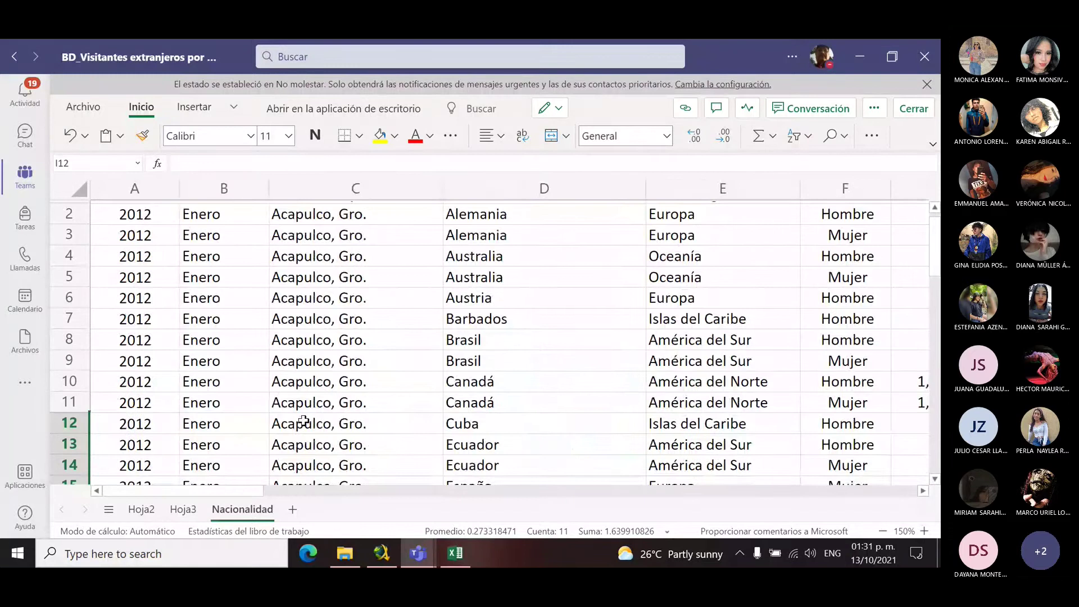
{"action": "left_click_drag", "start_coordinate": [255, 490], "coordinate": [436, 488]}
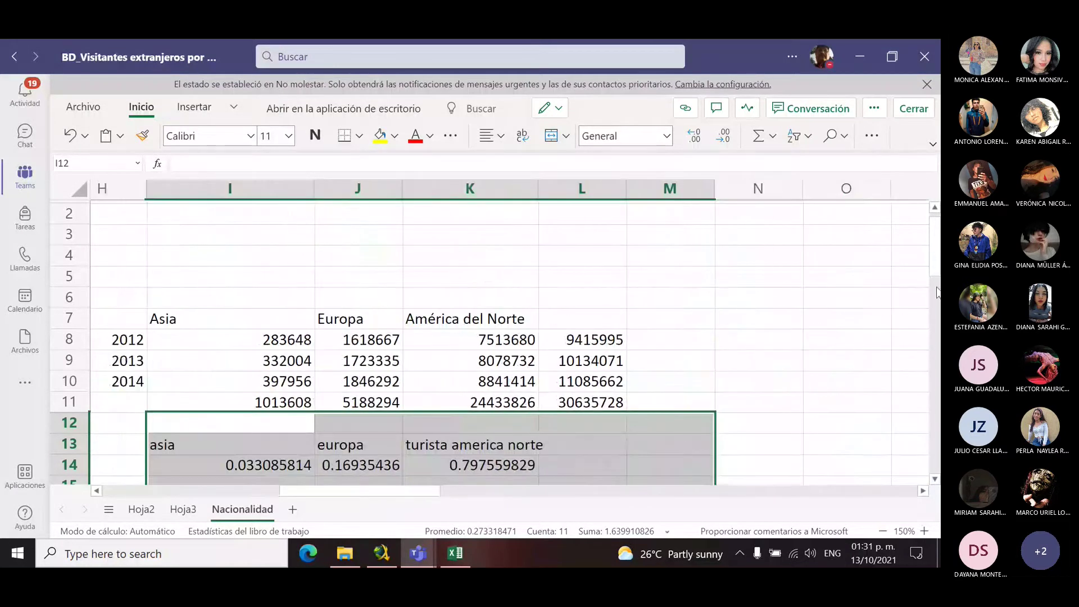
{"action": "scroll", "coordinate": [937, 293], "scroll_direction": "down", "scroll_amount": 2}
{"action": "scroll", "coordinate": [937, 290], "scroll_direction": "down", "scroll_amount": 1}
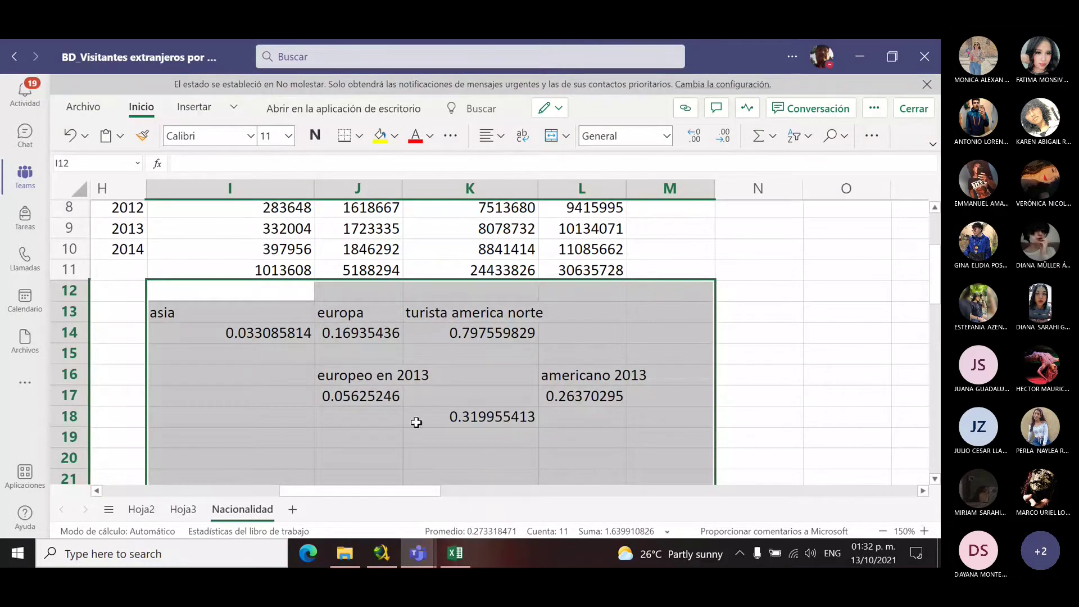
{"action": "left_click_drag", "start_coordinate": [406, 494], "coordinate": [299, 498]}
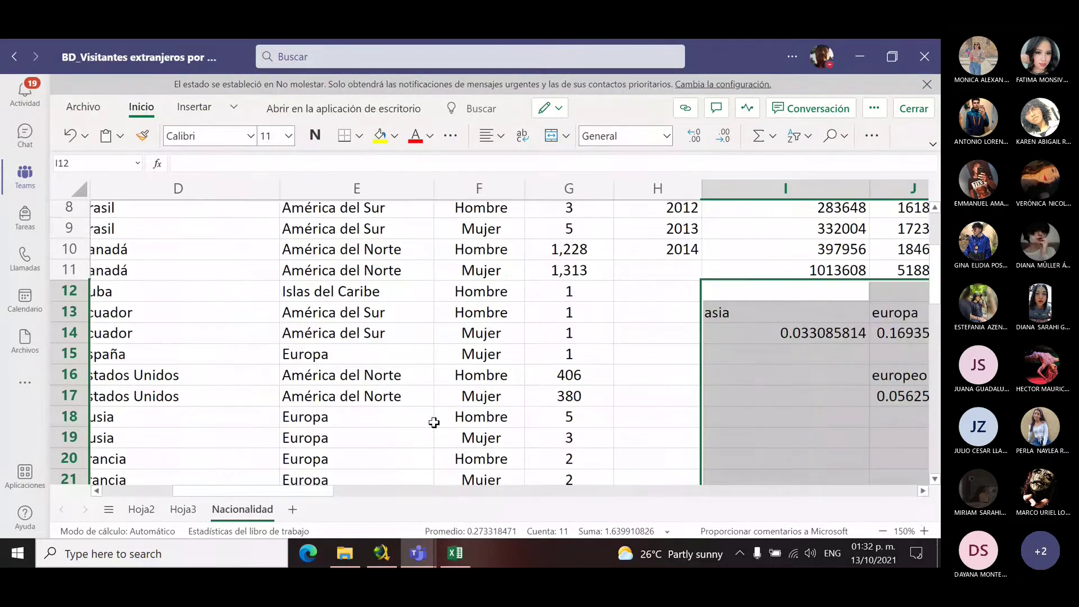
{"action": "left_click", "coordinate": [432, 422]}
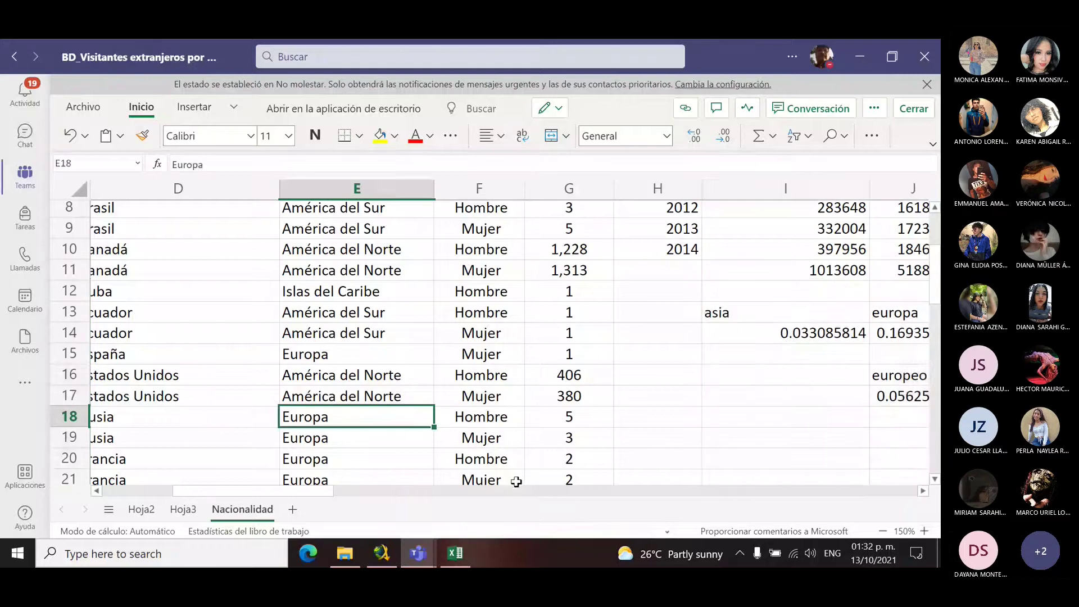
{"action": "left_click_drag", "start_coordinate": [308, 498], "coordinate": [348, 498]}
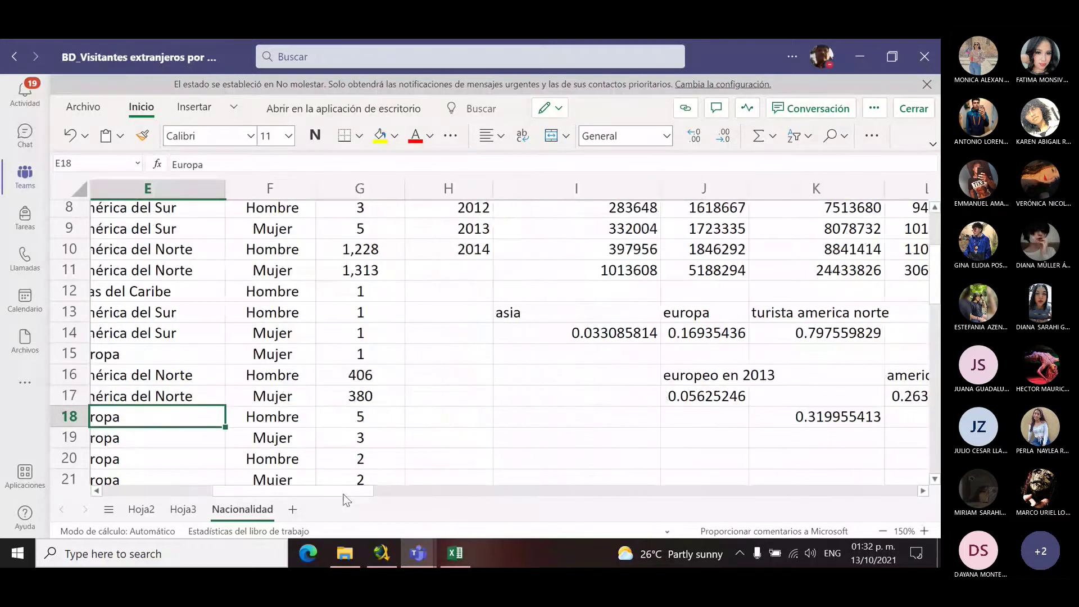
{"action": "left_click_drag", "start_coordinate": [281, 333], "coordinate": [360, 360]}
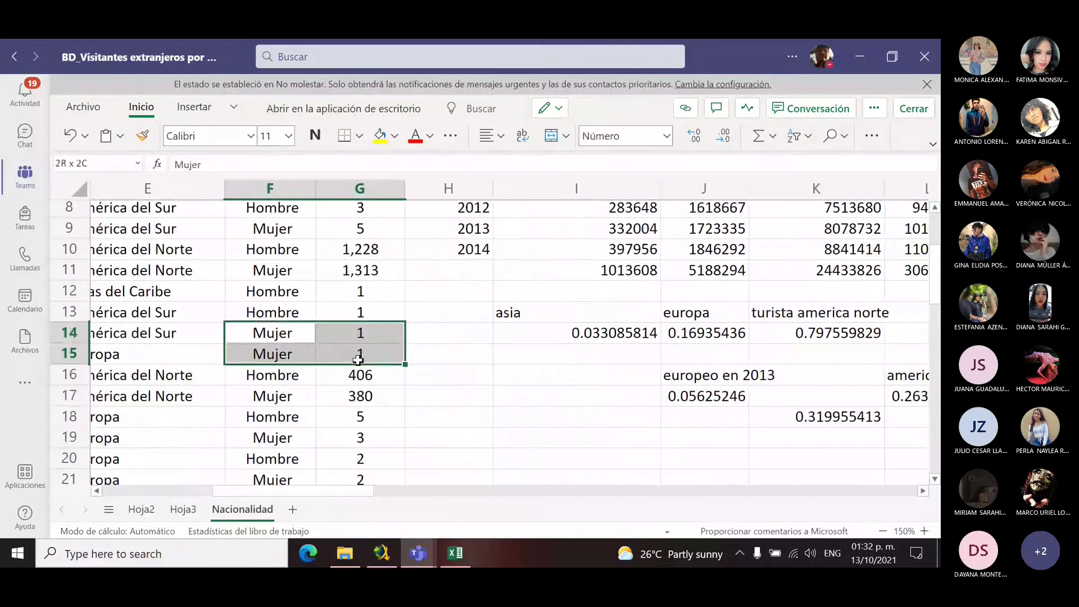
Step: Widen column I to make room for the full 2012 Asia formula in I8
{"action": "left_click_drag", "start_coordinate": [308, 492], "coordinate": [376, 495]}
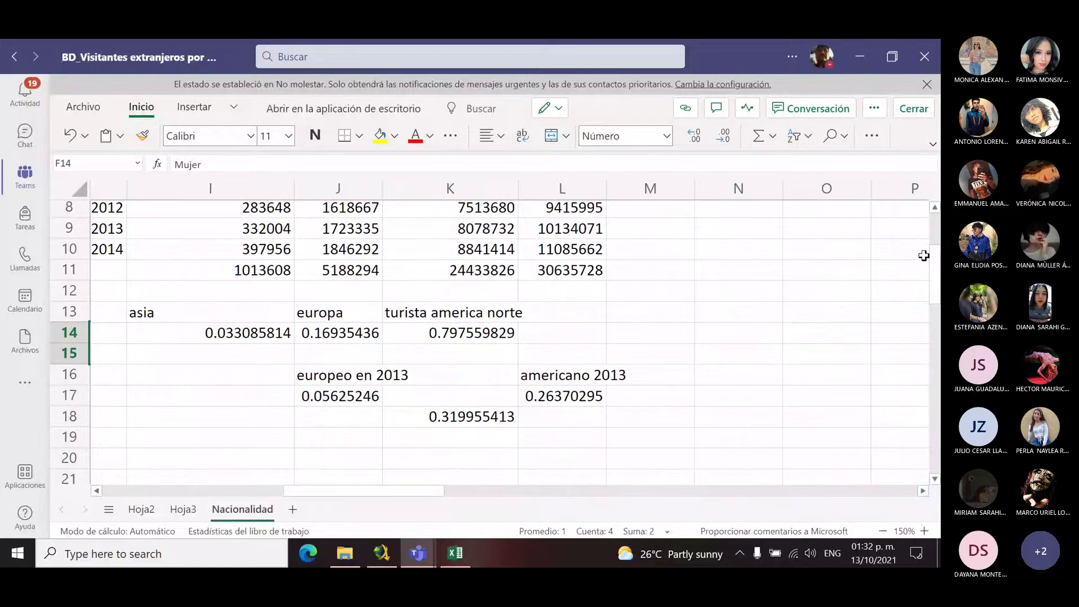
{"action": "scroll", "coordinate": [937, 271], "scroll_direction": "up", "scroll_amount": 2}
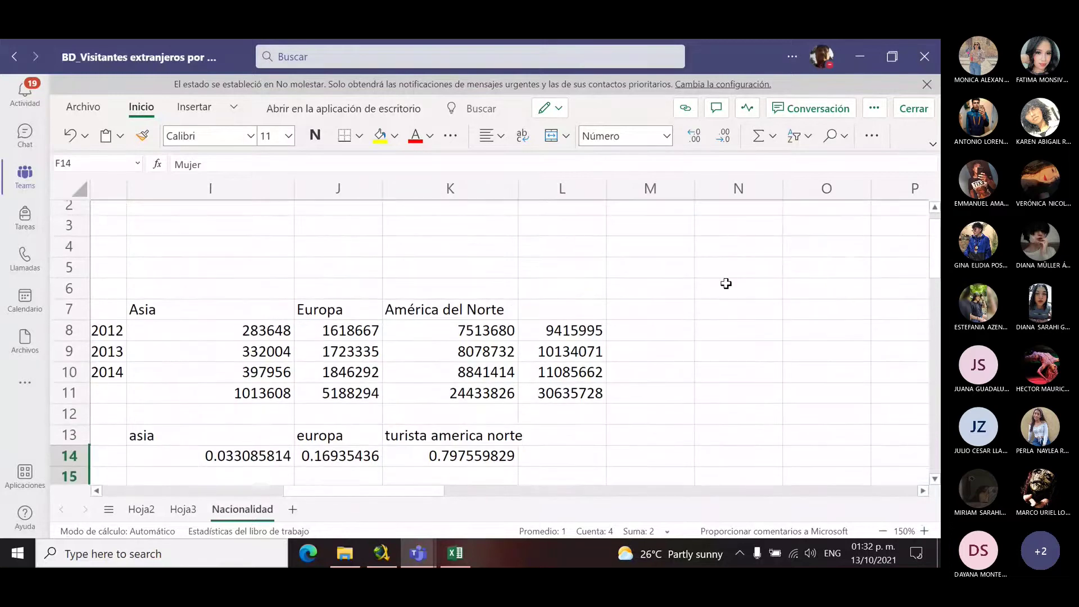
{"action": "left_click", "coordinate": [262, 330]}
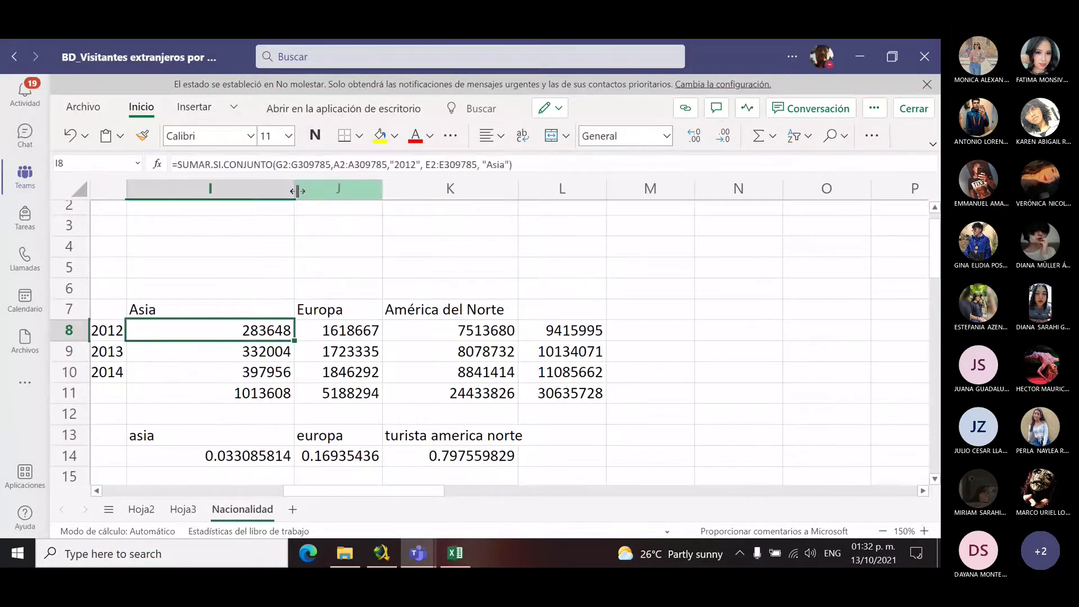
{"action": "left_click_drag", "start_coordinate": [296, 190], "coordinate": [684, 197]}
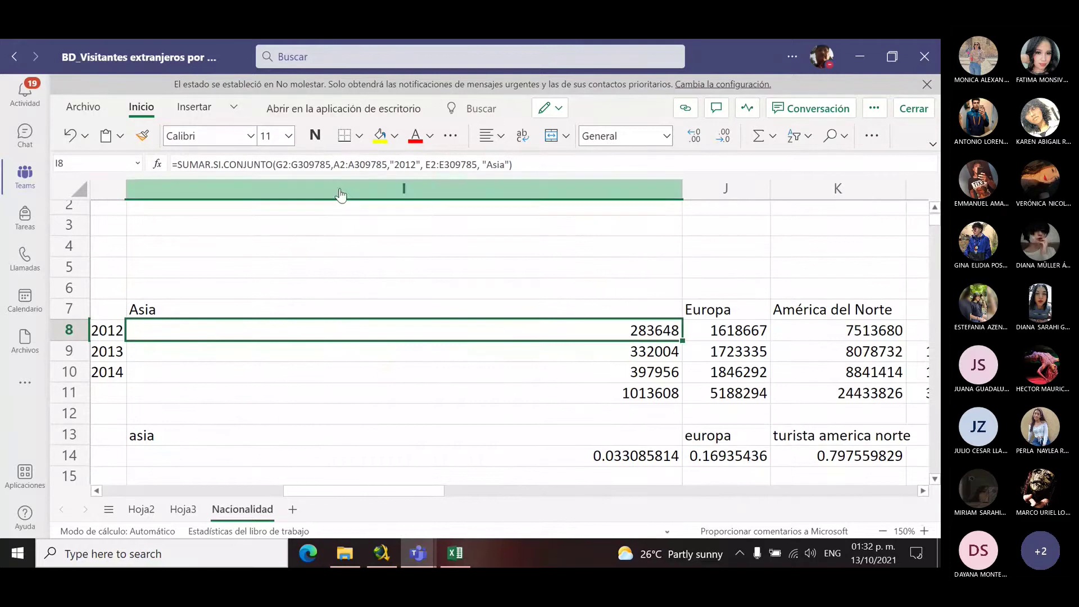
Step: Edit the 2012 Asia formula in I8, adding a comma after "Asia" for another criteria pair, and check the sex column F
{"action": "left_click", "coordinate": [345, 164]}
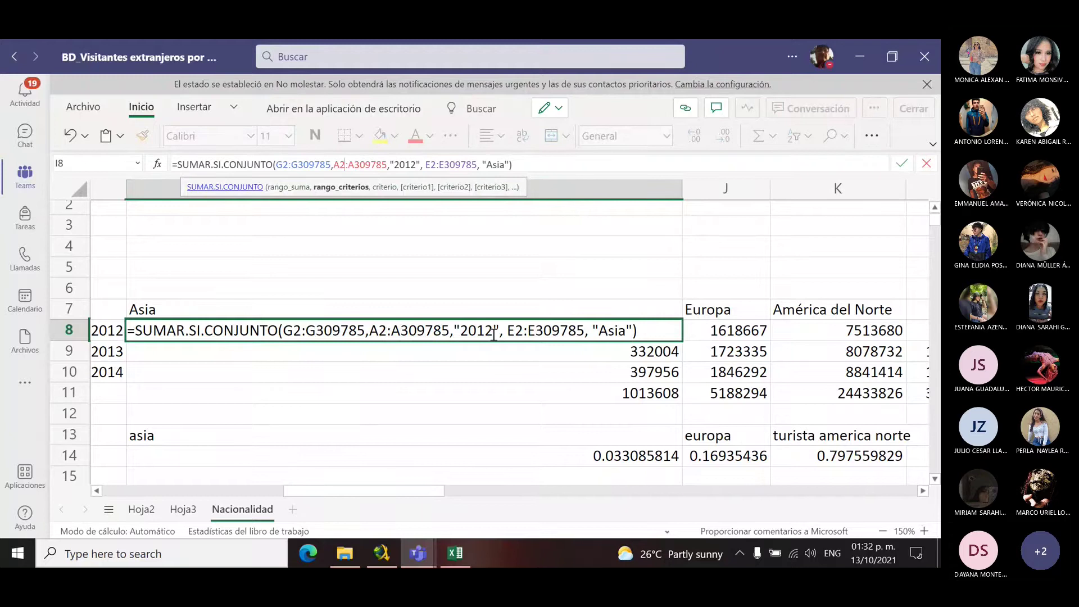
{"action": "left_click", "coordinate": [278, 492]}
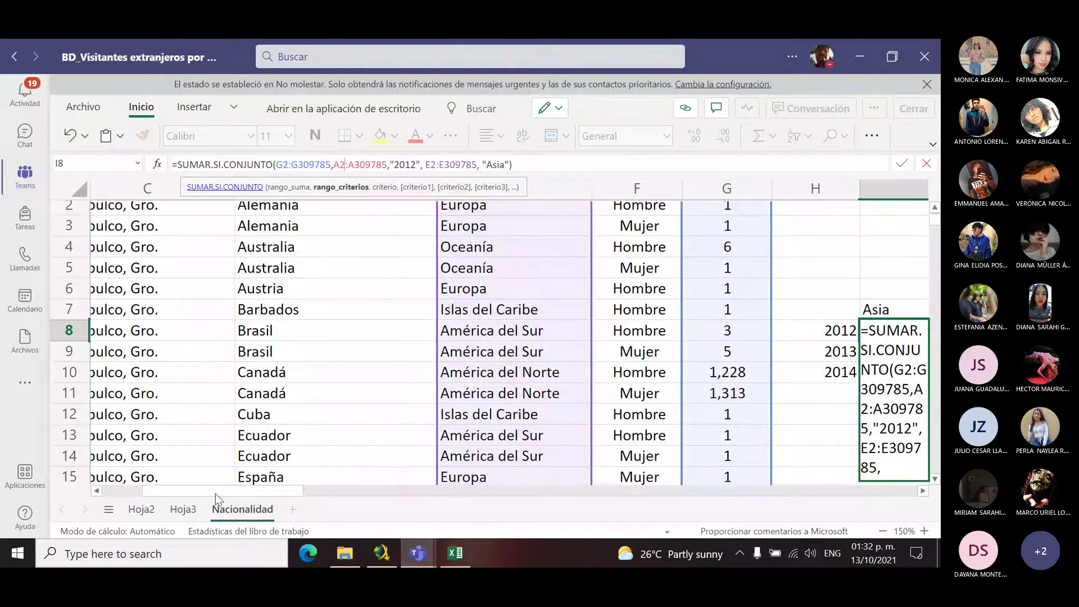
{"action": "left_click_drag", "start_coordinate": [214, 494], "coordinate": [373, 484]}
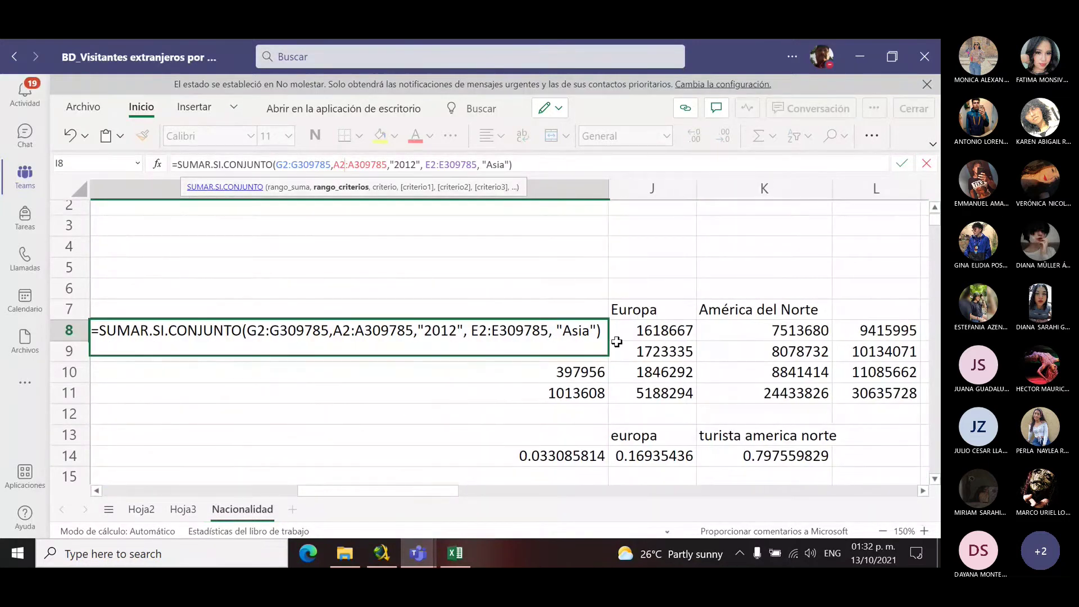
{"action": "left_click", "coordinate": [597, 336]}
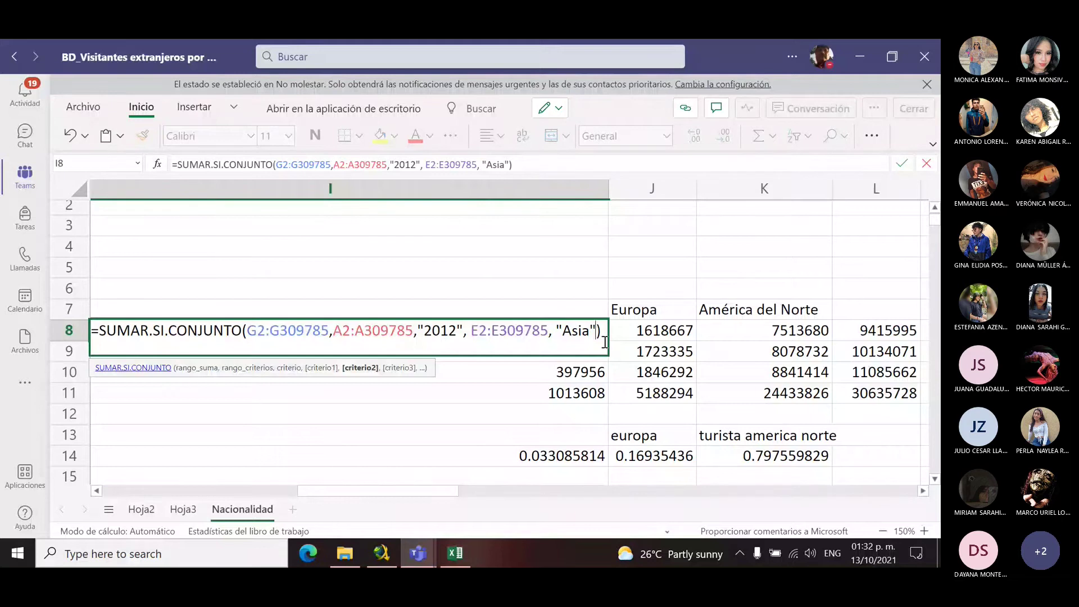
{"action": "type", "text": ","}
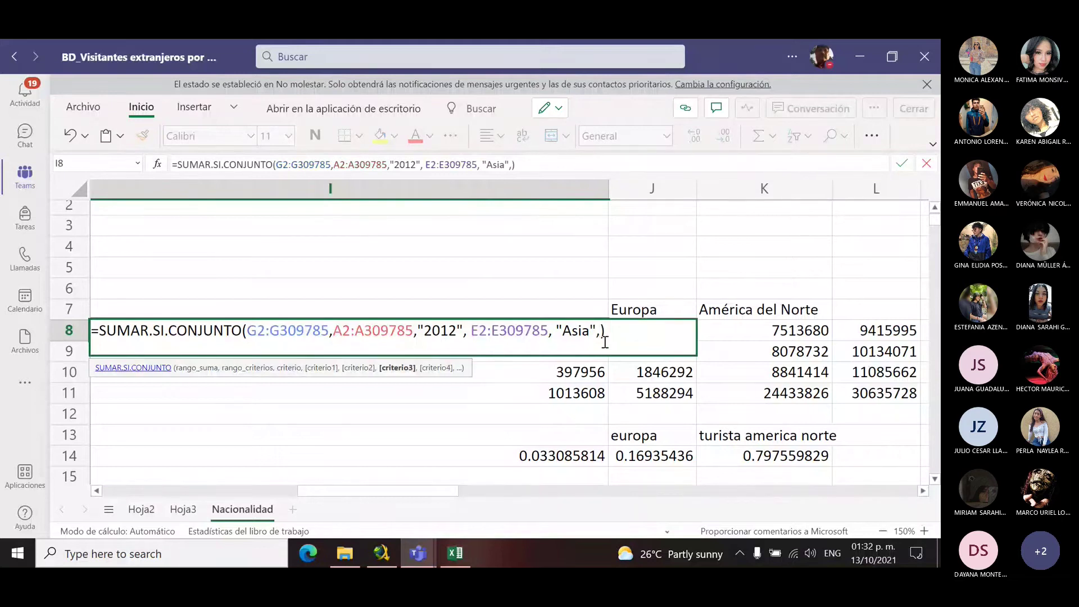
{"action": "left_click", "coordinate": [192, 496]}
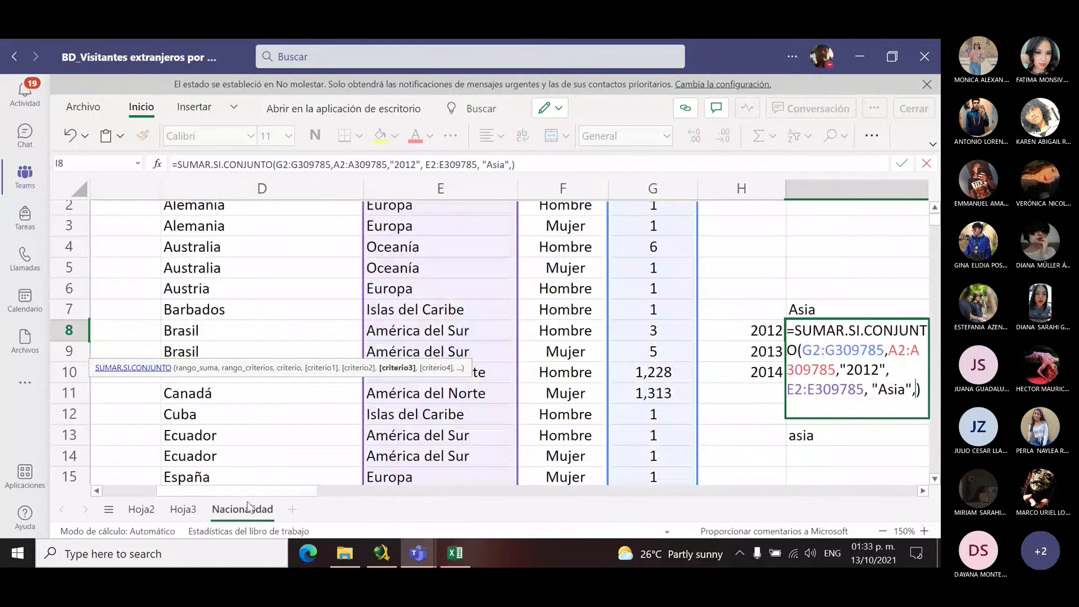
{"action": "left_click_drag", "start_coordinate": [242, 492], "coordinate": [384, 509]}
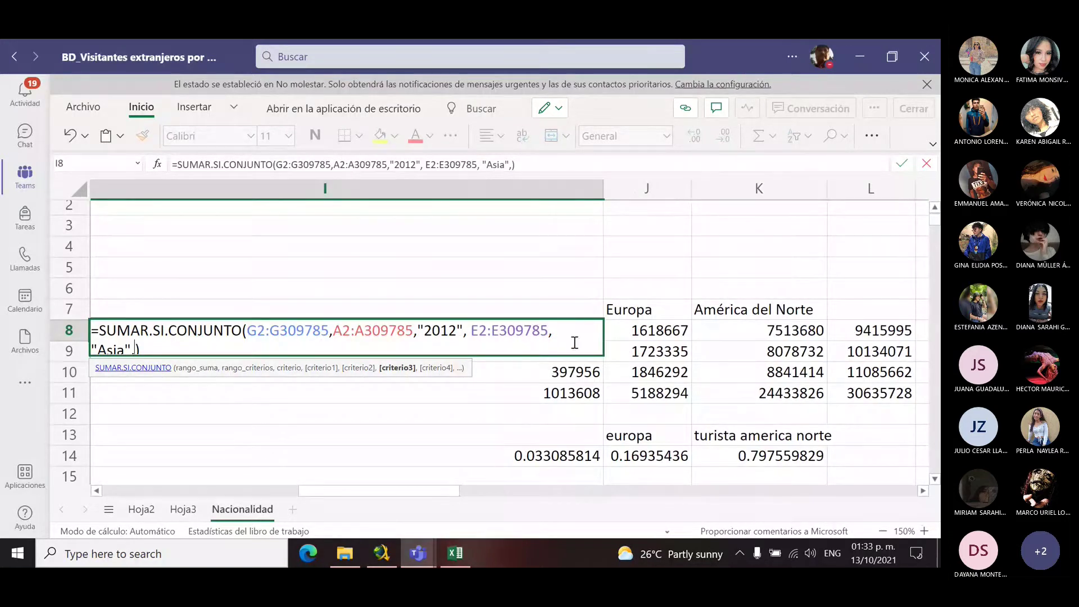
Step: Examine the A2:A309785 criteria range in the I8 formula as a model for the additional range
{"action": "left_click_drag", "start_coordinate": [335, 331], "coordinate": [410, 337]}
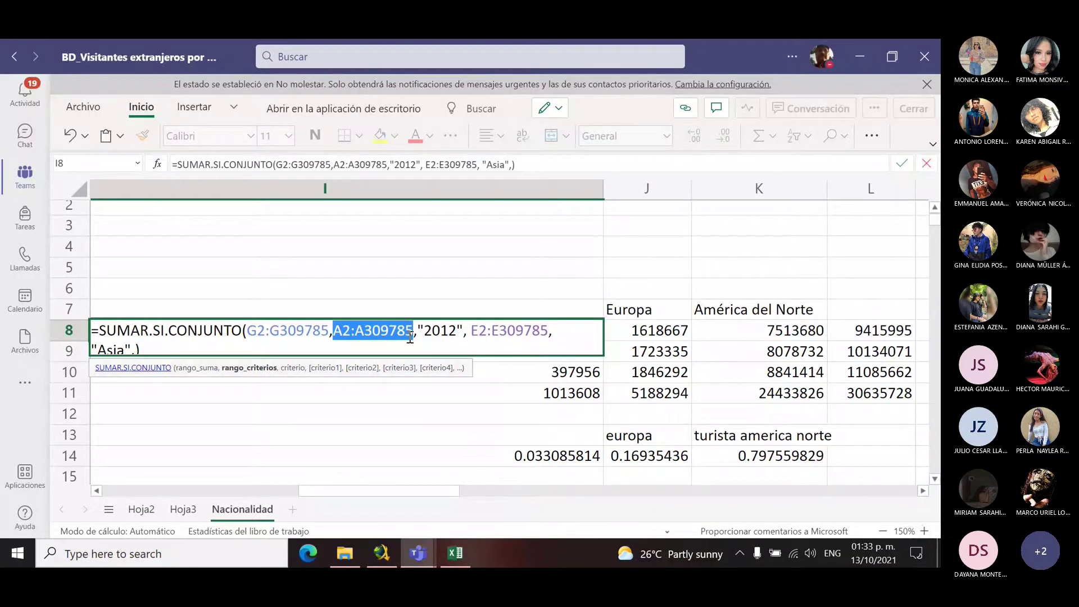
{"action": "left_click", "coordinate": [135, 353]}
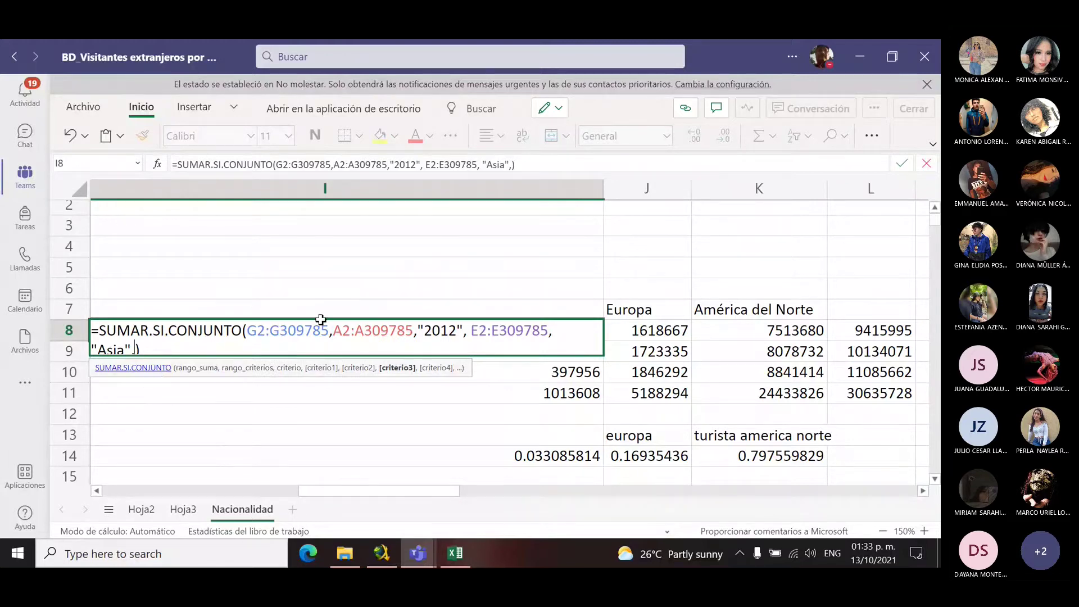
{"action": "left_click", "coordinate": [248, 329]}
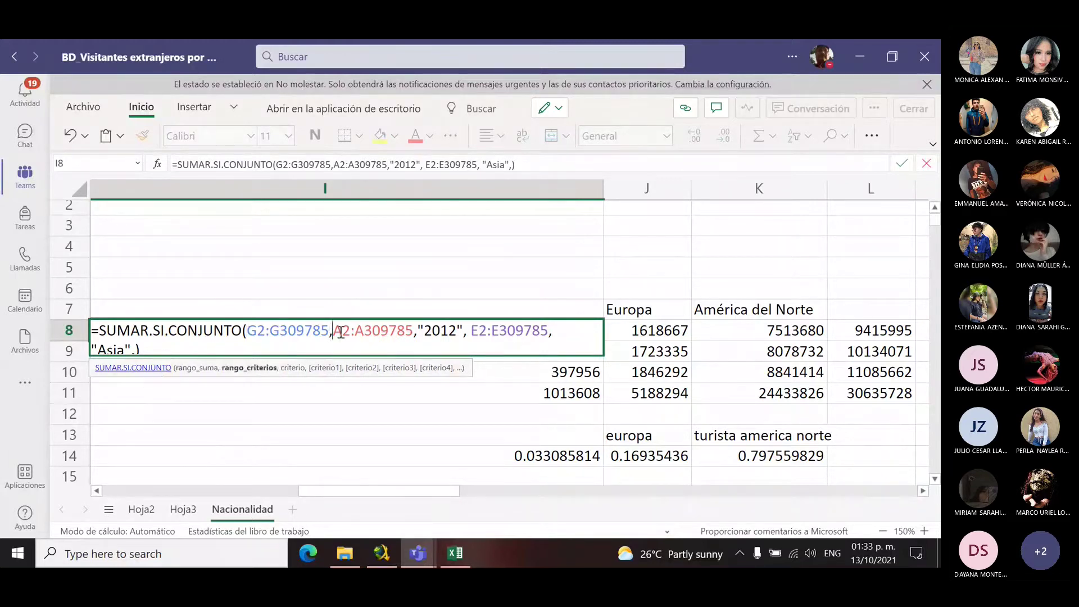
{"action": "left_click_drag", "start_coordinate": [333, 331], "coordinate": [414, 331]}
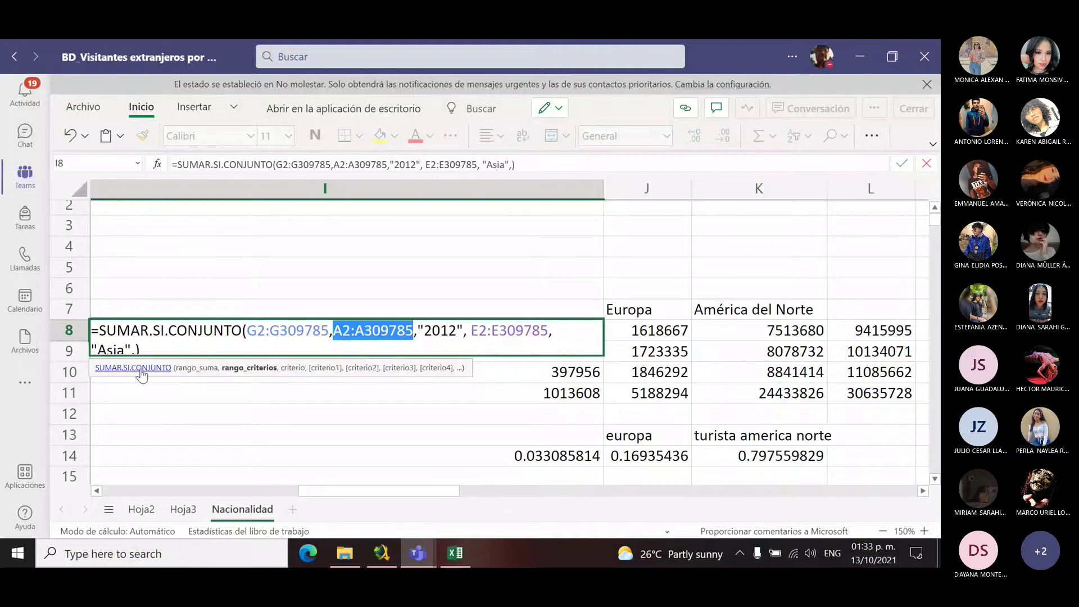
{"action": "left_click", "coordinate": [136, 349]}
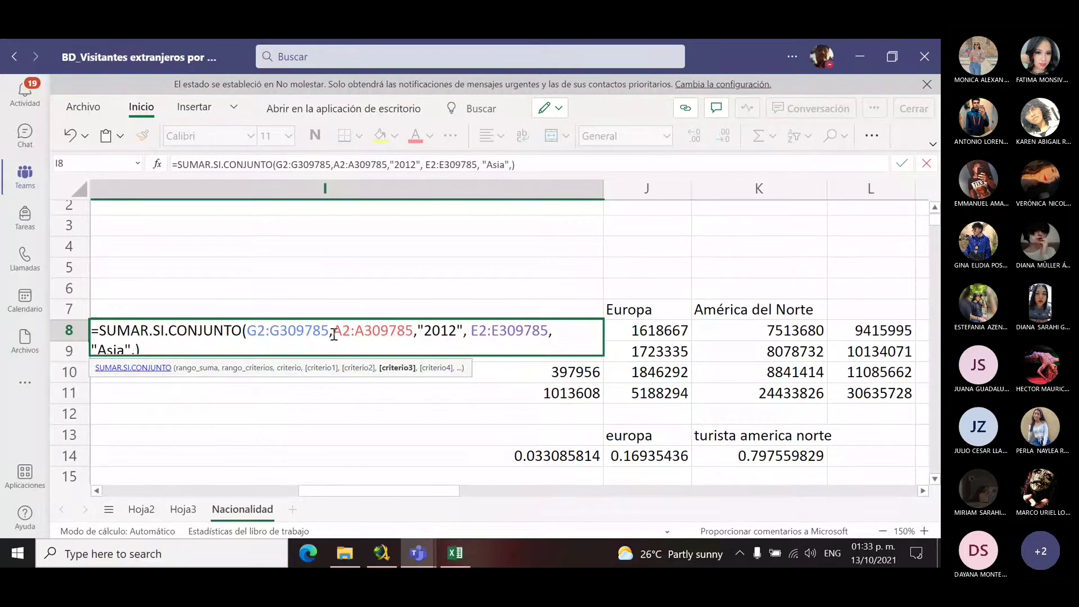
{"action": "left_click_drag", "start_coordinate": [334, 330], "coordinate": [415, 319]}
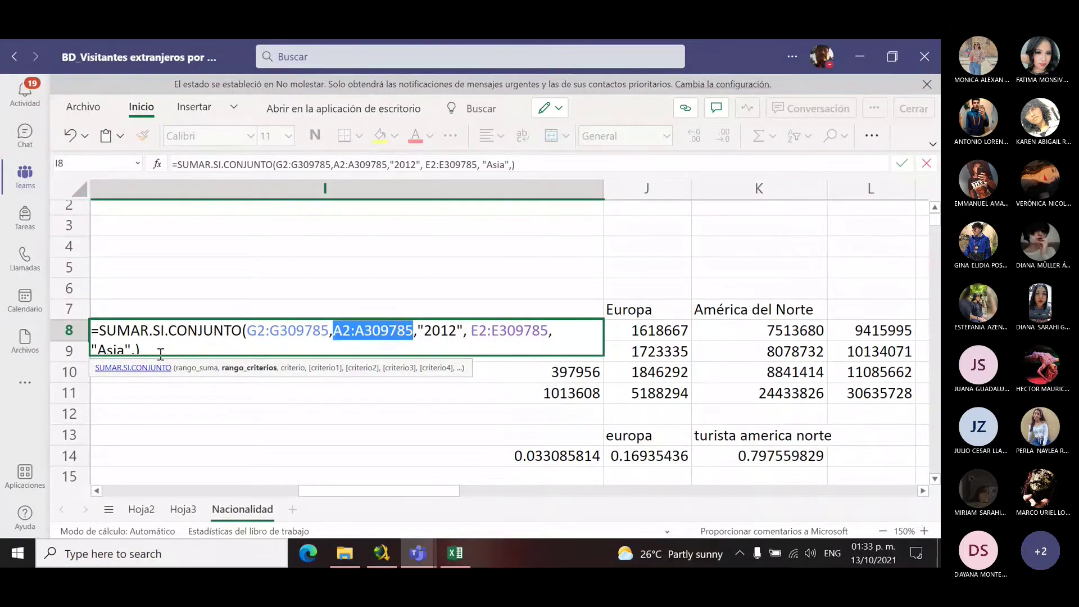
{"action": "left_click", "coordinate": [139, 351]}
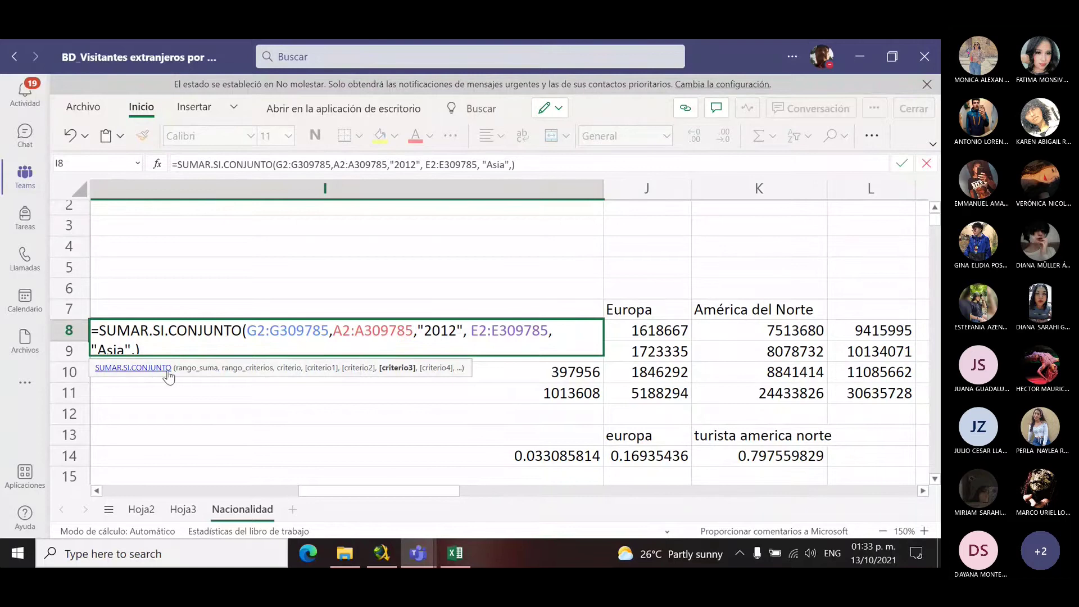
Step: Enter f2:fa309785 as the third criteria range in the I8 formula, followed by a comma
{"action": "type", "text": "a"}
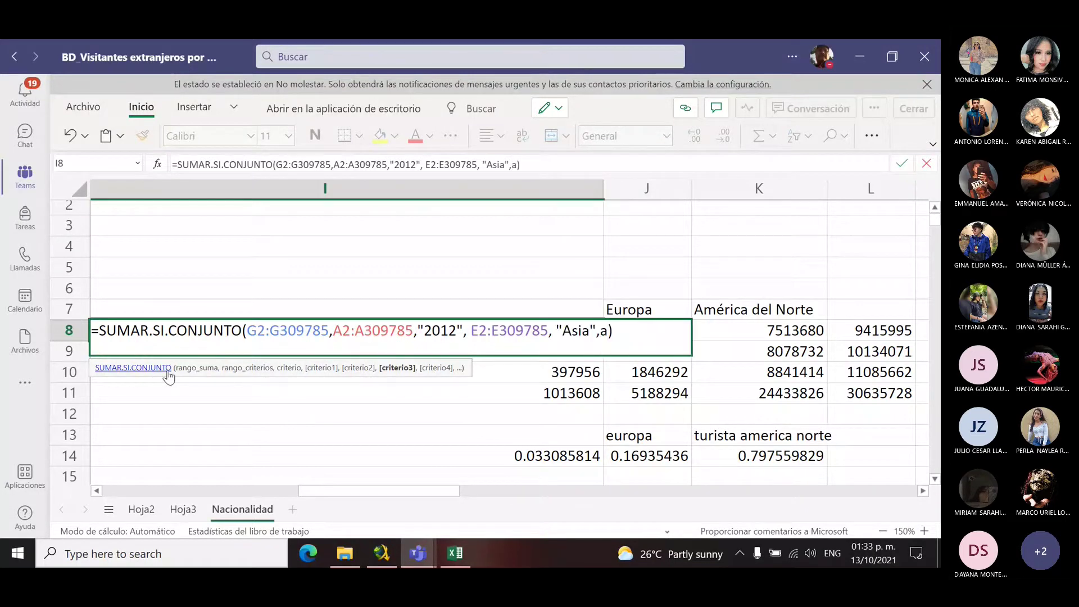
{"action": "key", "text": "BackSpace"}
{"action": "type", "text": "f2"}
{"action": "type", "text": ":"}
{"action": "type", "text": "f"}
{"action": "type", "text": "a30"}
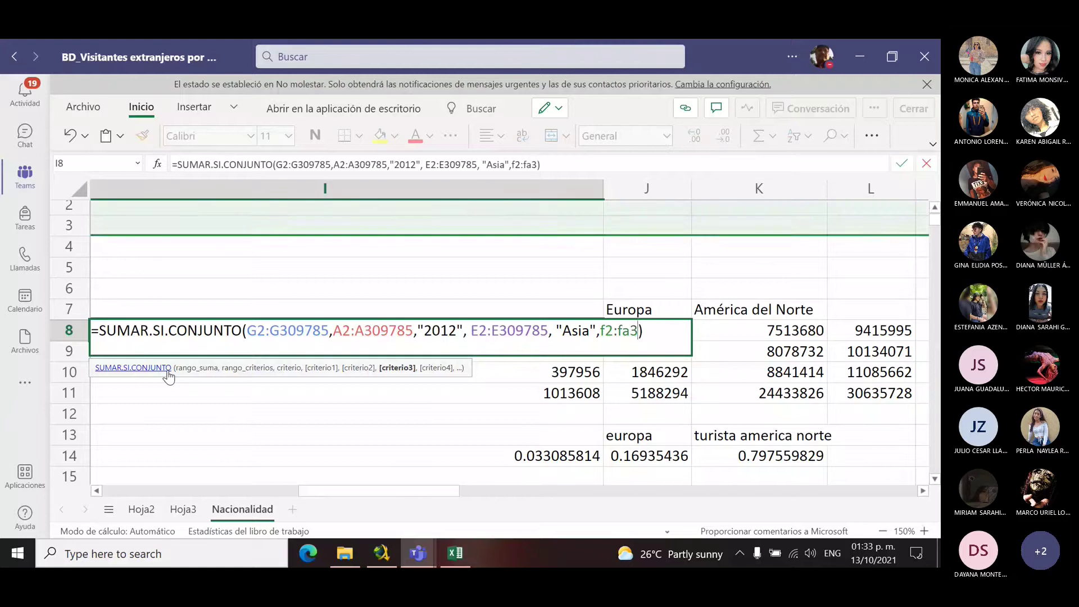
{"action": "type", "text": "97"}
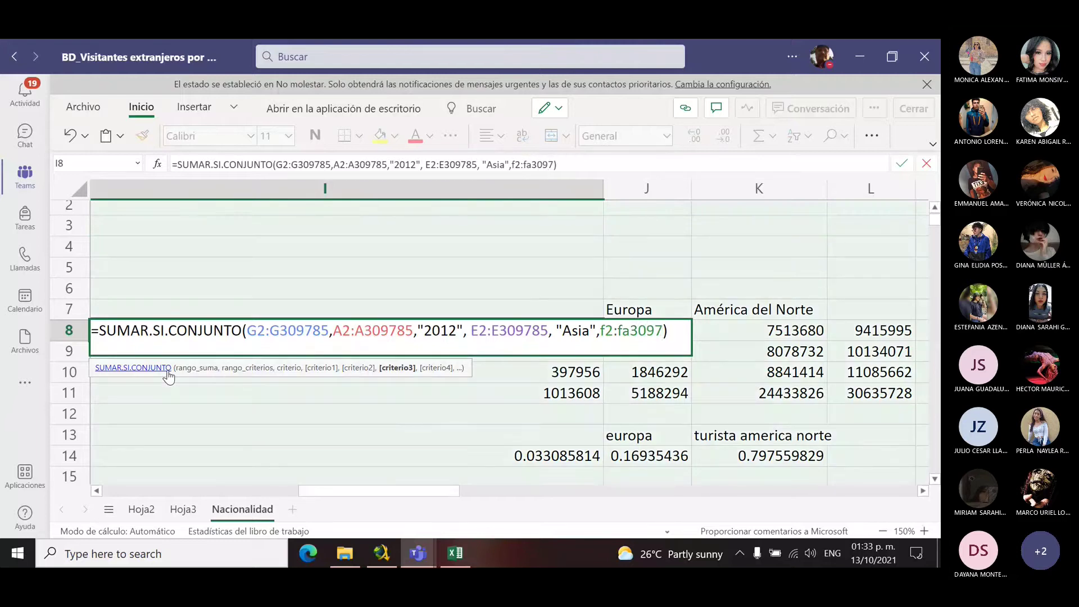
{"action": "type", "text": "85,"}
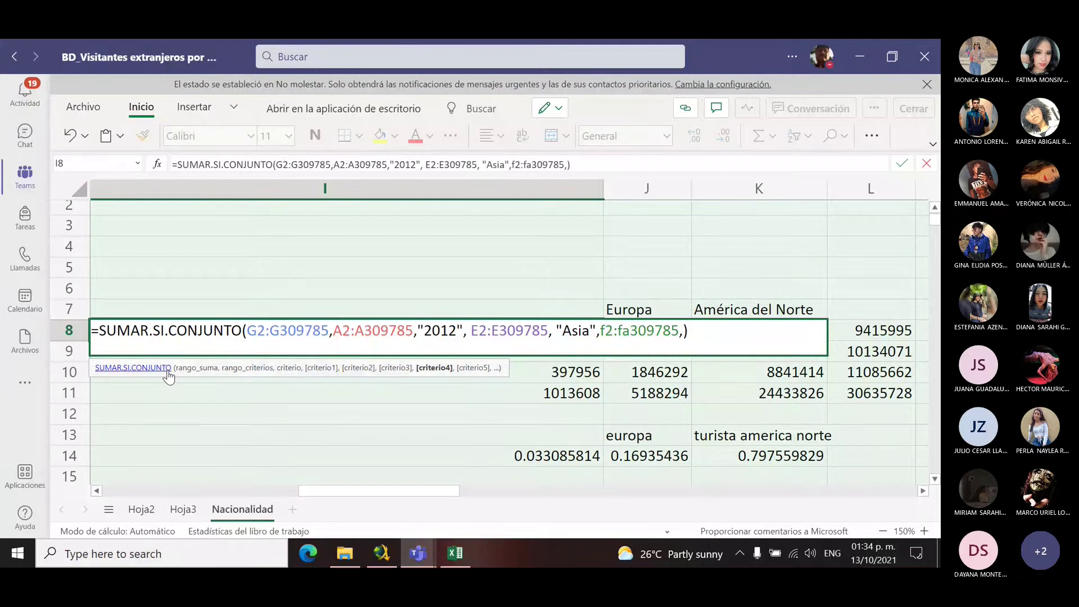
Step: Add "mujer" as the third criterion and commit the 2012 Asia formula in I8
{"action": "type", "text": "\""}
{"action": "type", "text": "mujer"}
{"action": "type", "text": "\""}
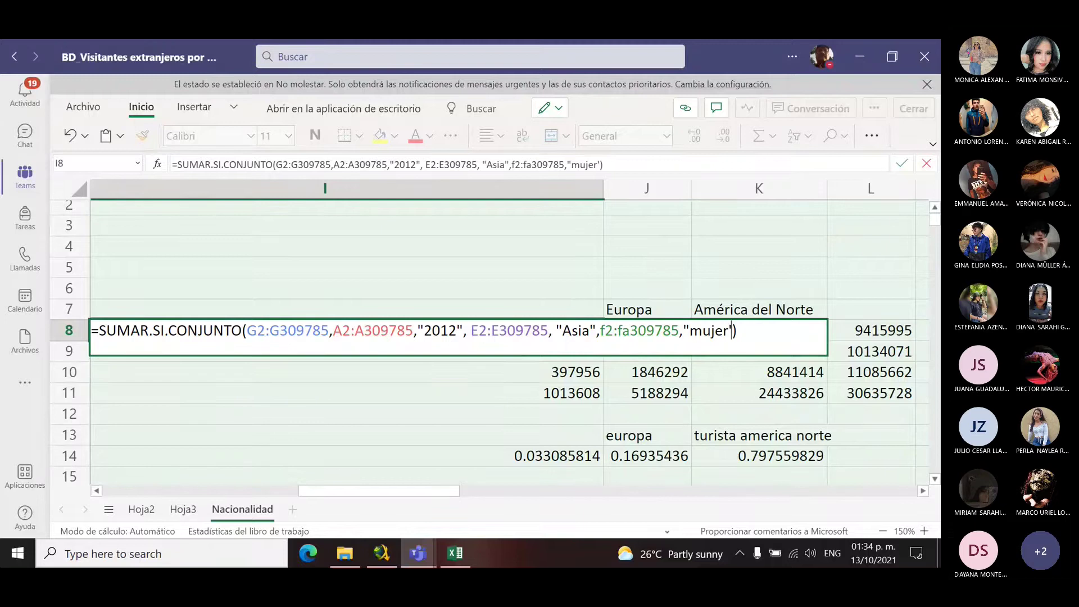
{"action": "key", "text": "BackSpace"}
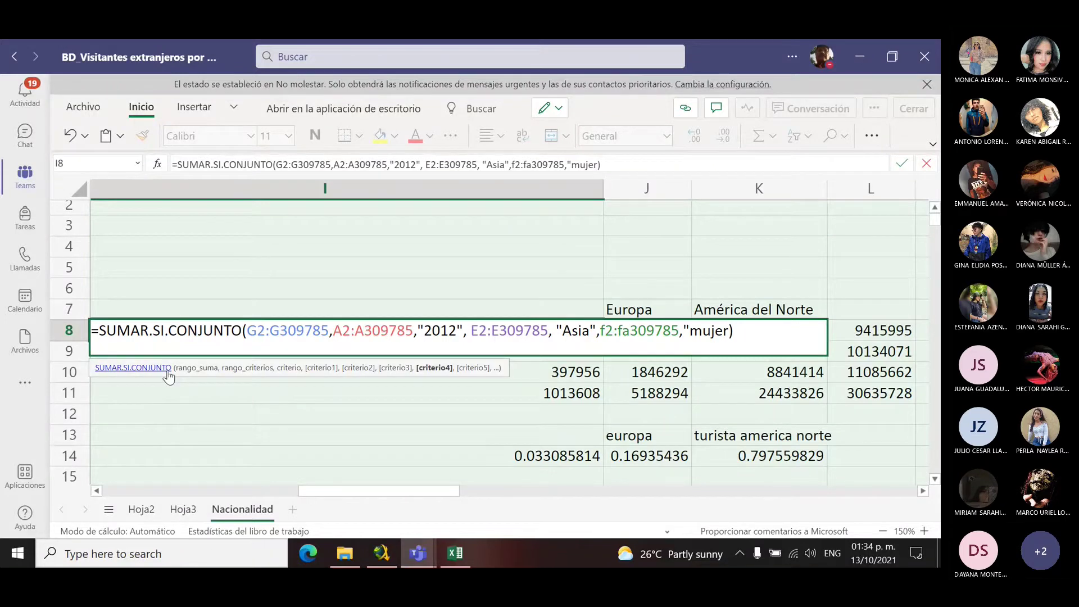
{"action": "type", "text": "\""}
{"action": "key", "text": "Return"}
Step: Correct the third criteria range in the I8 formula to F2:F309785
{"action": "left_click", "coordinate": [368, 331]}
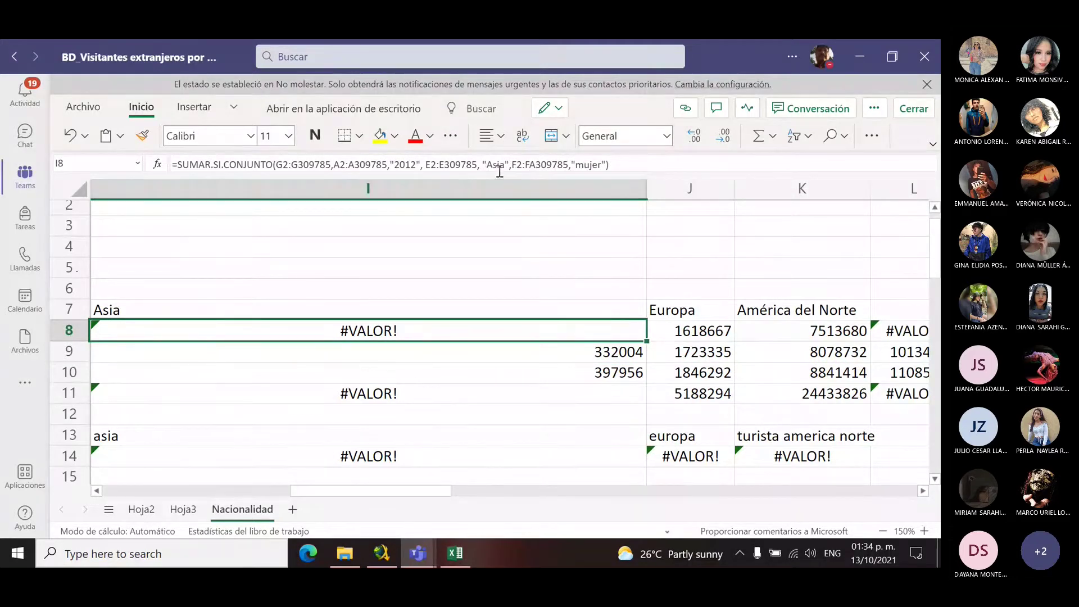
{"action": "left_click", "coordinate": [536, 164]}
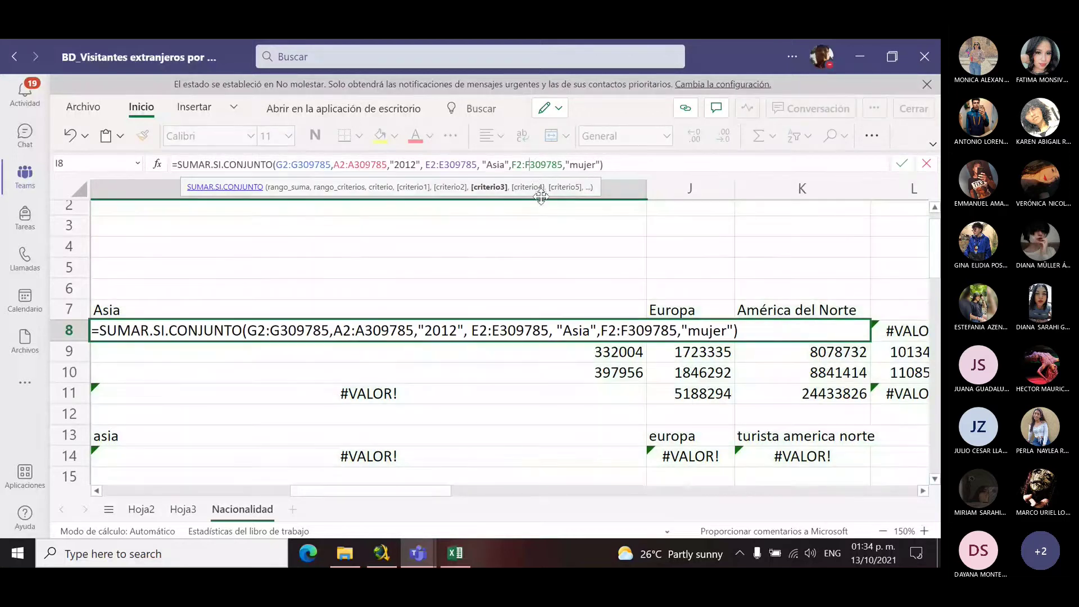
{"action": "key", "text": "BackSpace"}
{"action": "key", "text": "Return"}
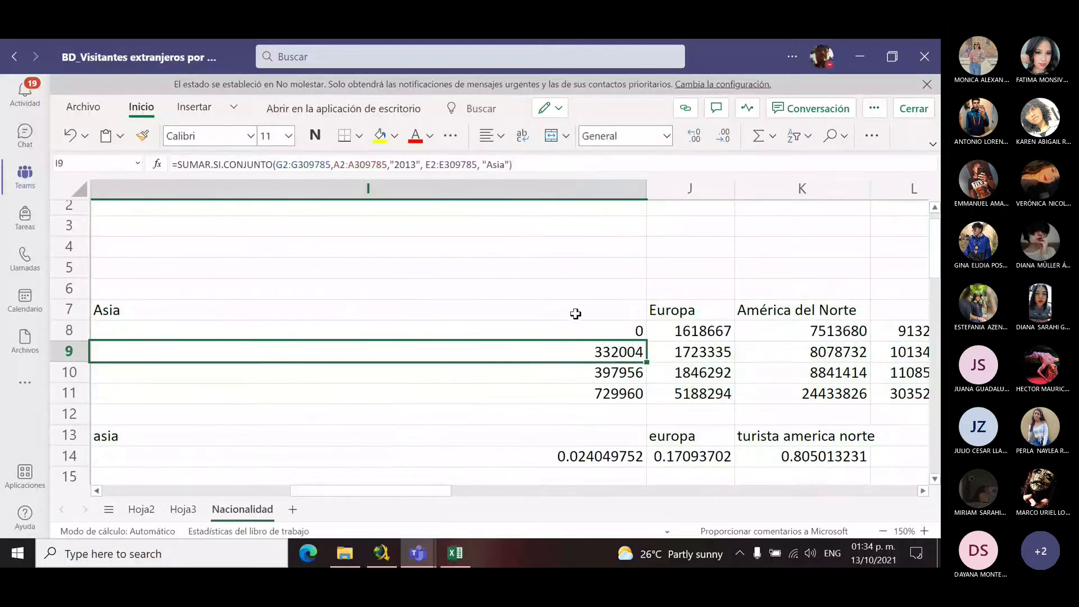
Step: Review the 2012 Asia formula in I8 alongside the year labels, regional totals and shares in columns H to L
{"action": "left_click", "coordinate": [562, 329]}
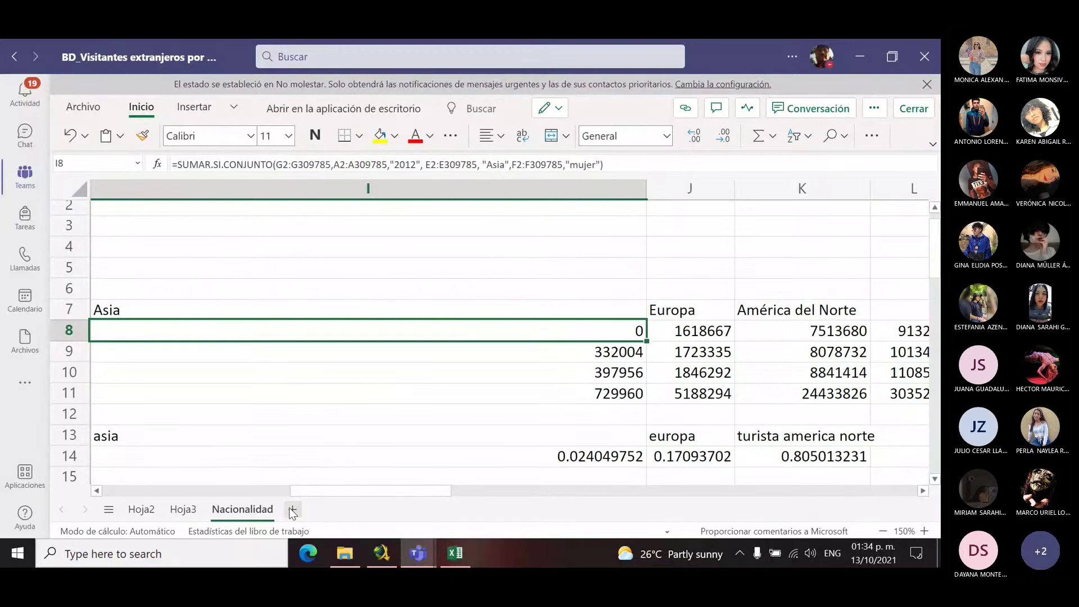
{"action": "left_click_drag", "start_coordinate": [321, 490], "coordinate": [291, 491]}
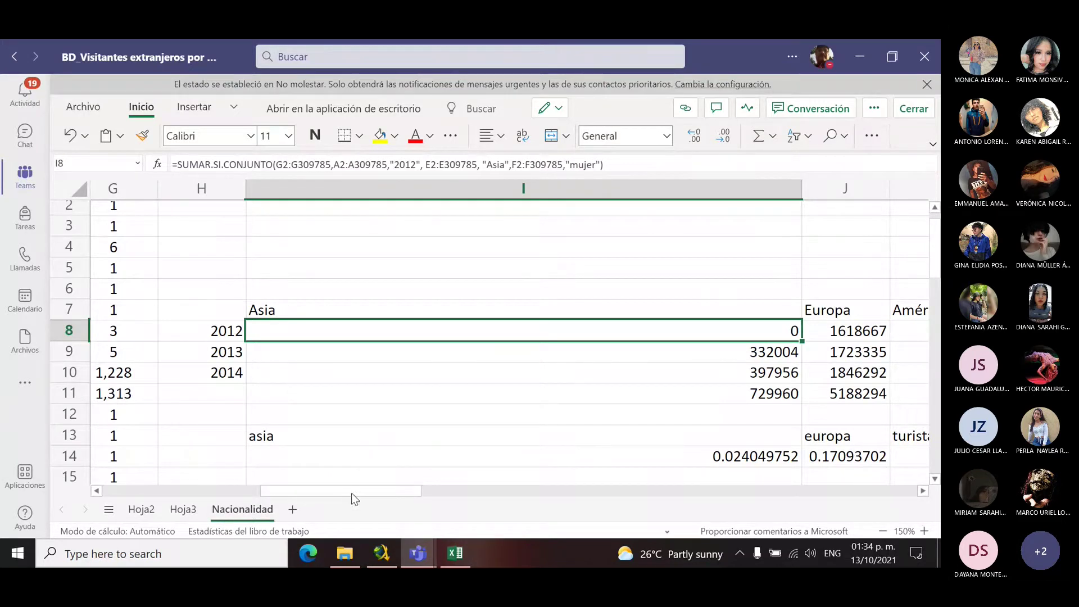
{"action": "scroll", "coordinate": [352, 498], "scroll_direction": "left", "scroll_amount": 1}
{"action": "left_click_drag", "start_coordinate": [349, 492], "coordinate": [383, 484]}
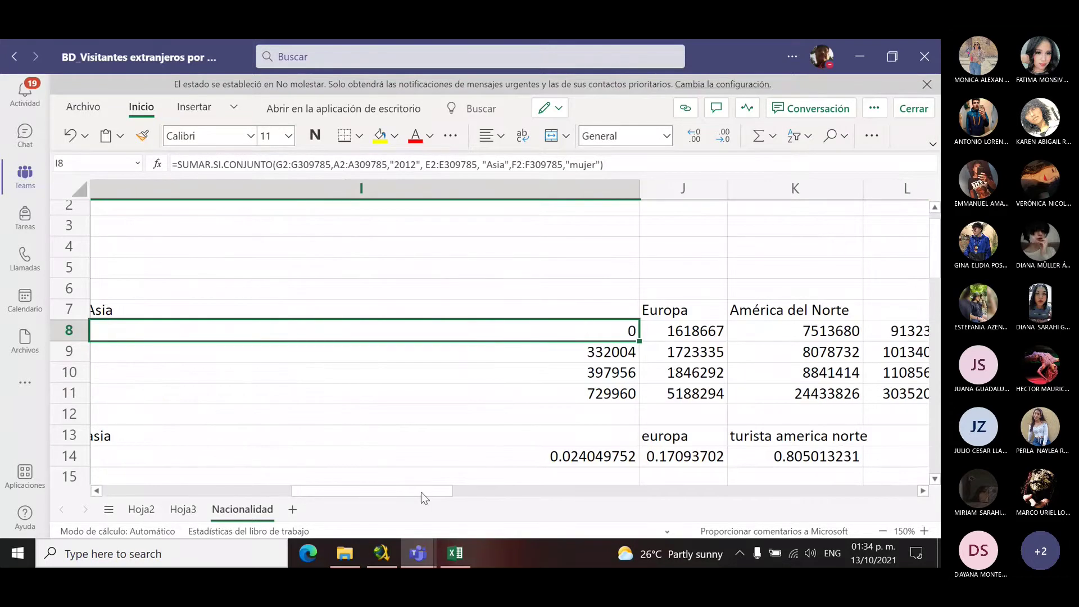
{"action": "mouse_move", "coordinate": [421, 491]}
{"action": "left_mouse_down"}
{"action": "mouse_move", "coordinate": [287, 497]}
{"action": "mouse_move", "coordinate": [307, 512]}
{"action": "mouse_move", "coordinate": [430, 504]}
{"action": "left_mouse_up"}
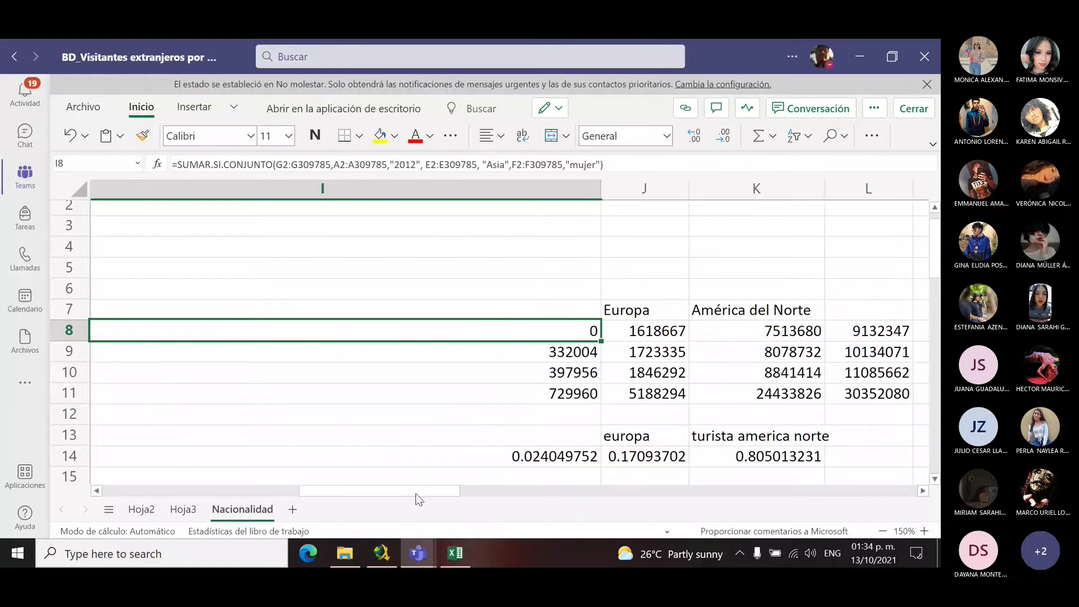
{"action": "left_click_drag", "start_coordinate": [418, 499], "coordinate": [441, 510]}
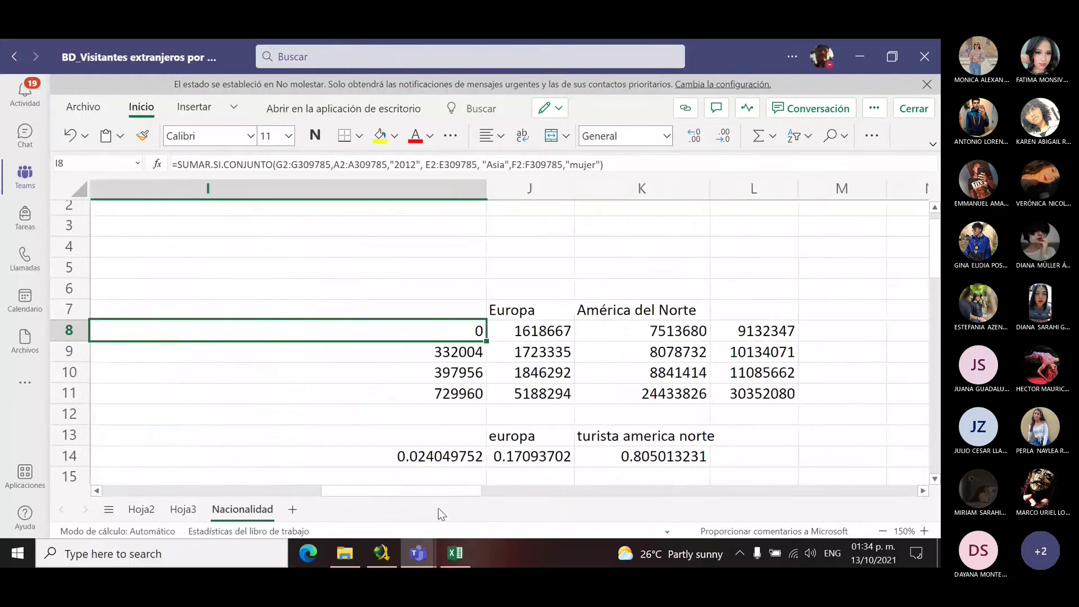
Step: Capitalize the sex criterion in the I8 formula as "Mujer"
{"action": "left_click", "coordinate": [578, 165]}
{"action": "key", "text": "BackSpace"}
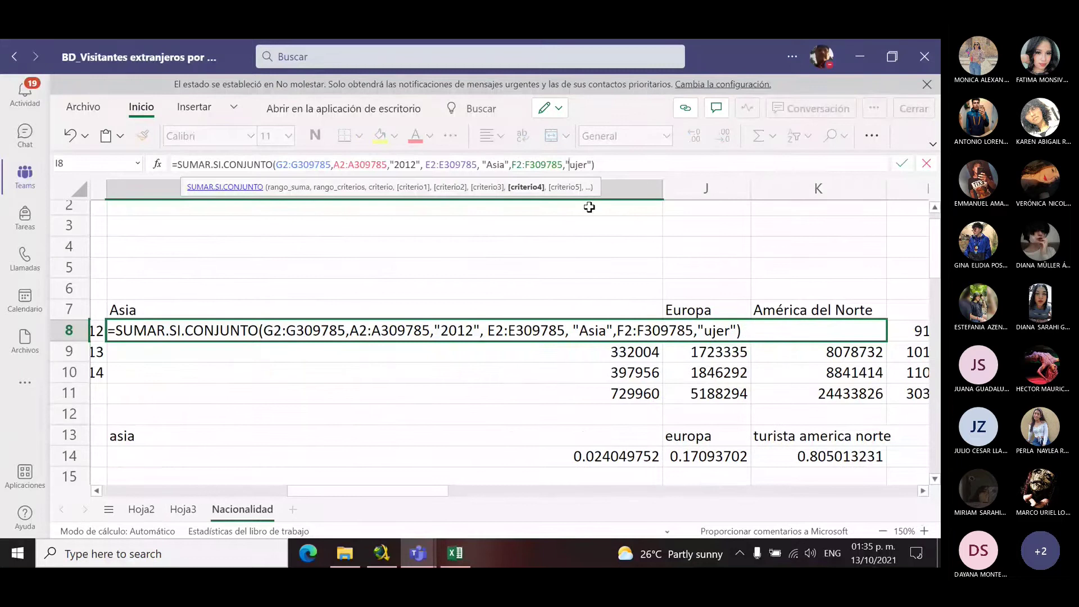
{"action": "type", "text": "M"}
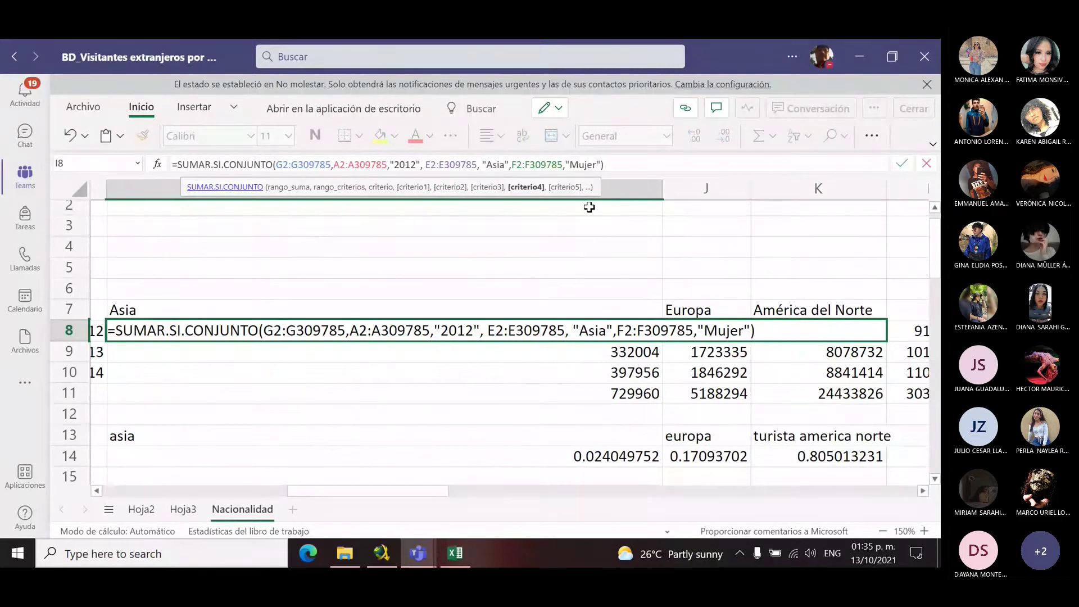
{"action": "key", "text": "ctrl+Return"}
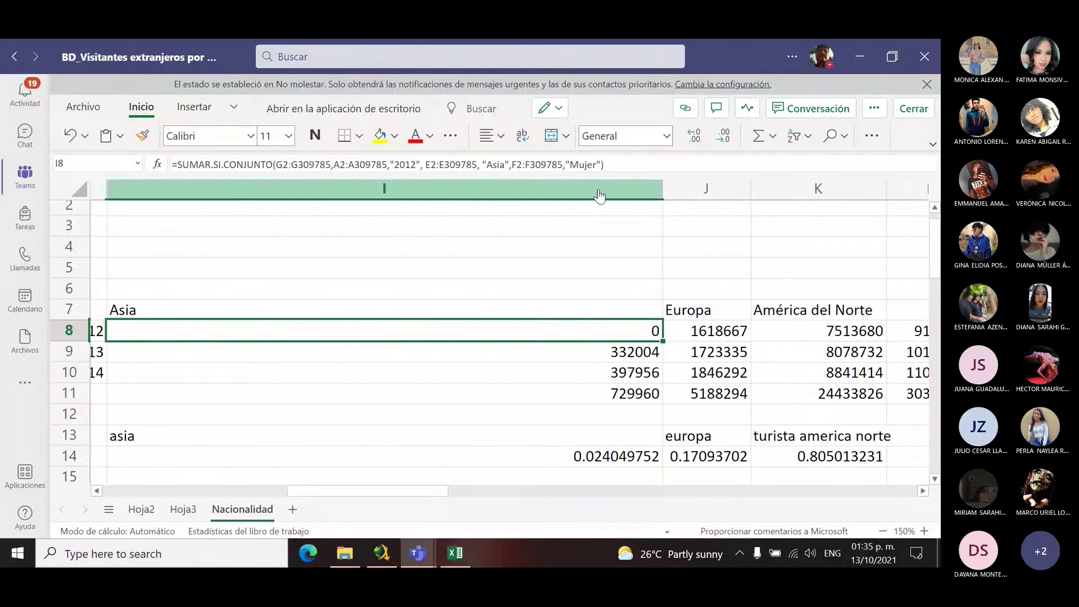
Step: Replace the sex criterion in the I8 formula with "Hombre"
{"action": "left_click", "coordinate": [599, 164]}
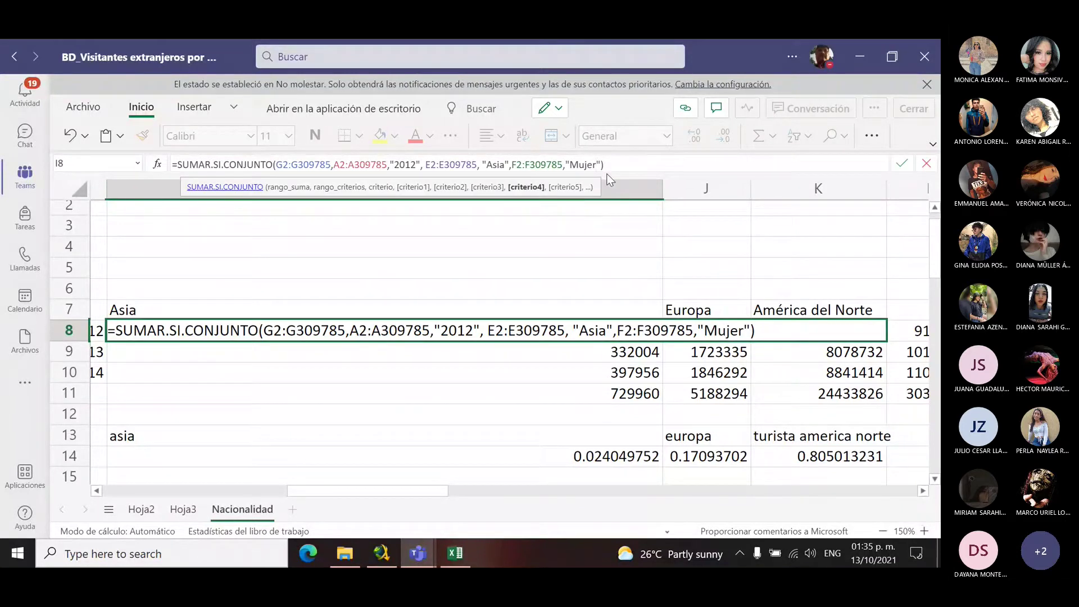
{"action": "key", "text": "BackSpace"}
{"action": "key", "text": "BackSpace"}
{"action": "key", "text": "BackSpace"}
{"action": "key", "text": "BackSpace"}
{"action": "key", "text": "BackSpace"}
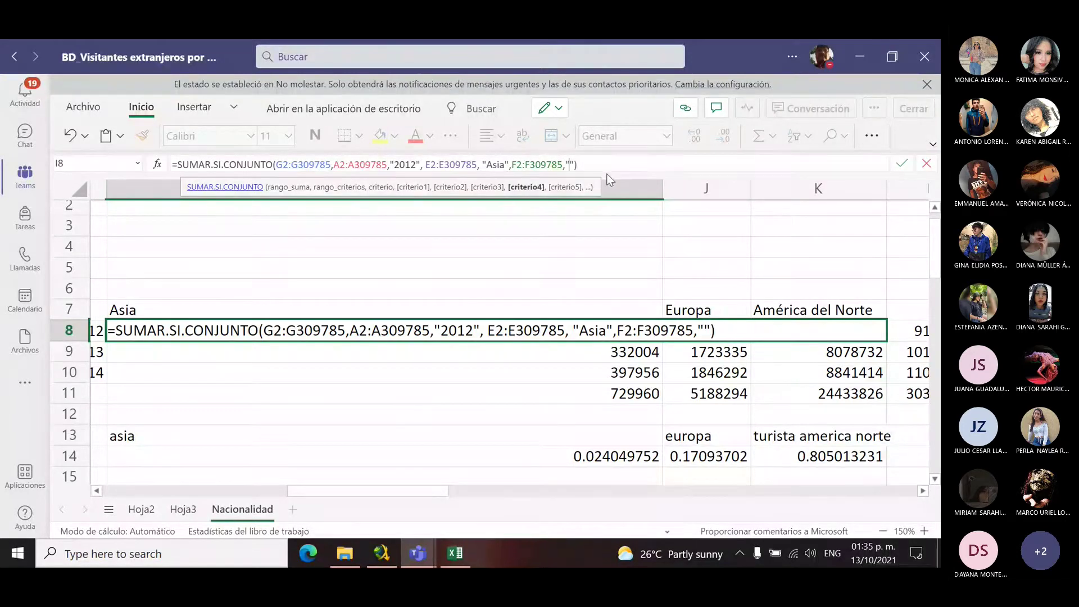
{"action": "type", "text": "Hombre"}
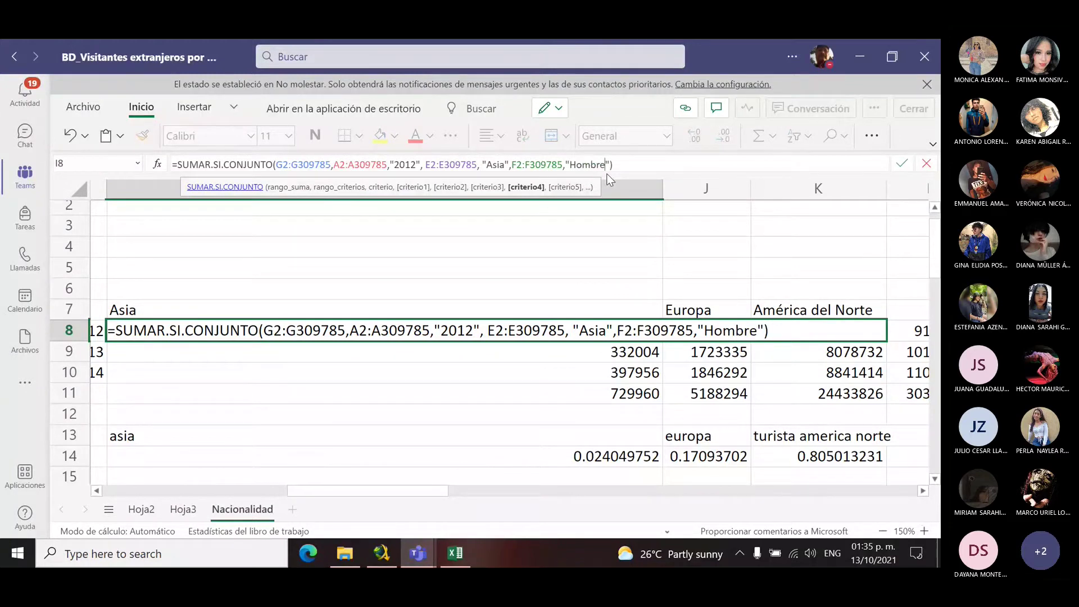
{"action": "key", "text": "ctrl+Return"}
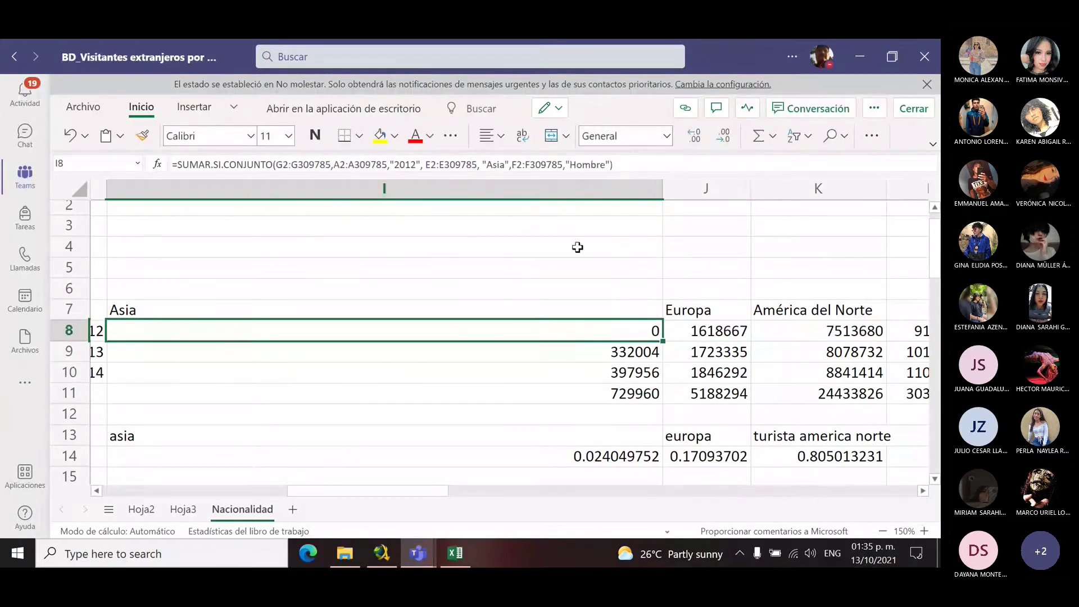
Step: Compare the Sexo entries in column F with the sex criterion in the 2012 Asia formula in I8
{"action": "scroll", "coordinate": [319, 494], "scroll_direction": "down", "scroll_amount": 8}
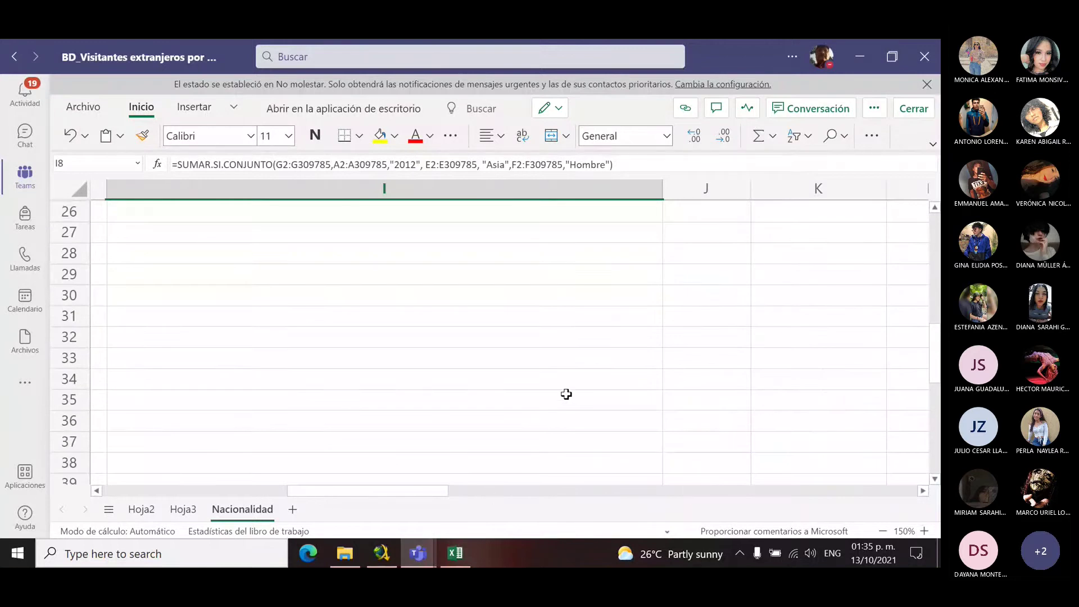
{"action": "scroll", "coordinate": [731, 366], "scroll_direction": "up", "scroll_amount": 3}
{"action": "scroll", "coordinate": [936, 329], "scroll_direction": "up", "scroll_amount": 6}
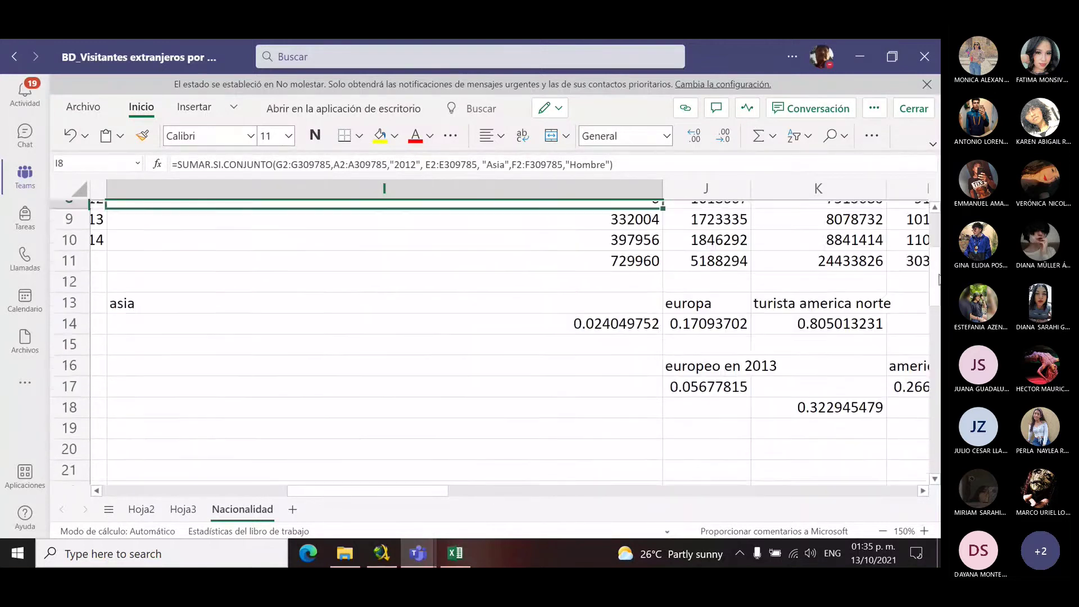
{"action": "left_click_drag", "start_coordinate": [411, 493], "coordinate": [349, 499]}
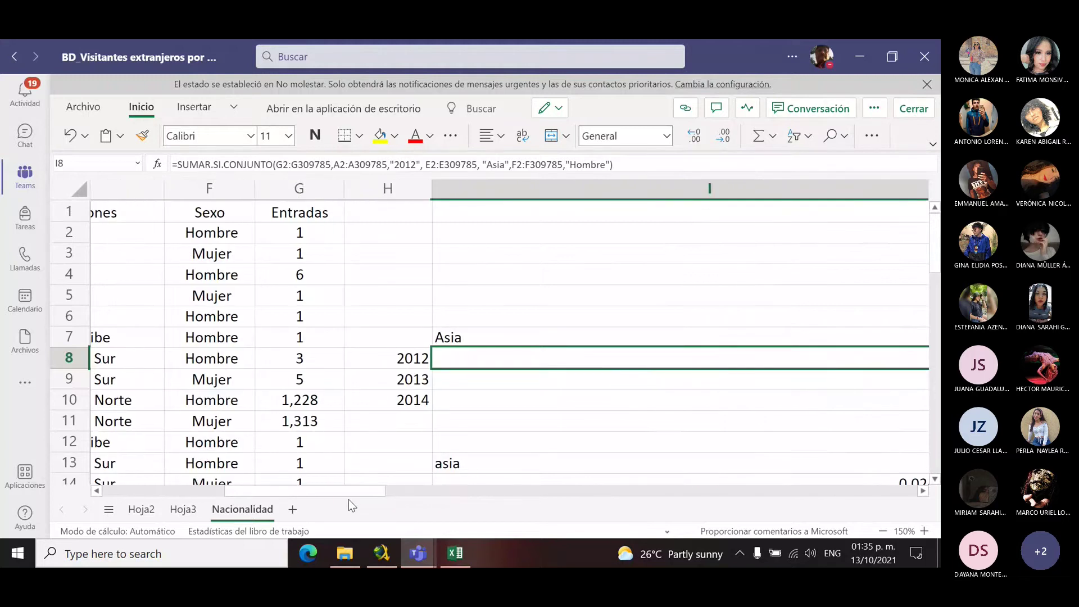
{"action": "left_click_drag", "start_coordinate": [348, 500], "coordinate": [353, 506]}
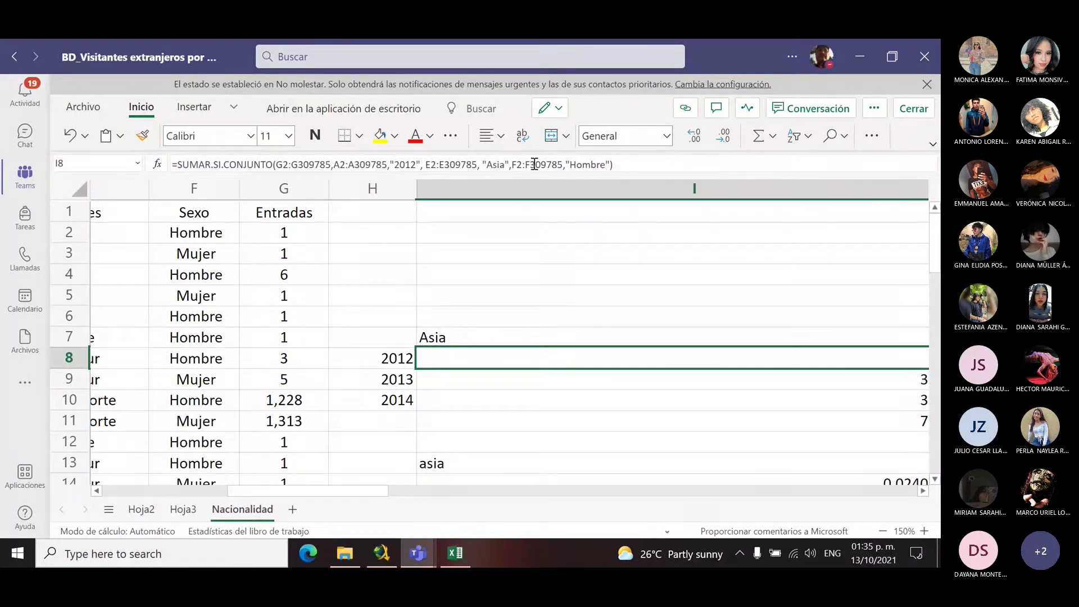
{"action": "left_click", "coordinate": [209, 269]}
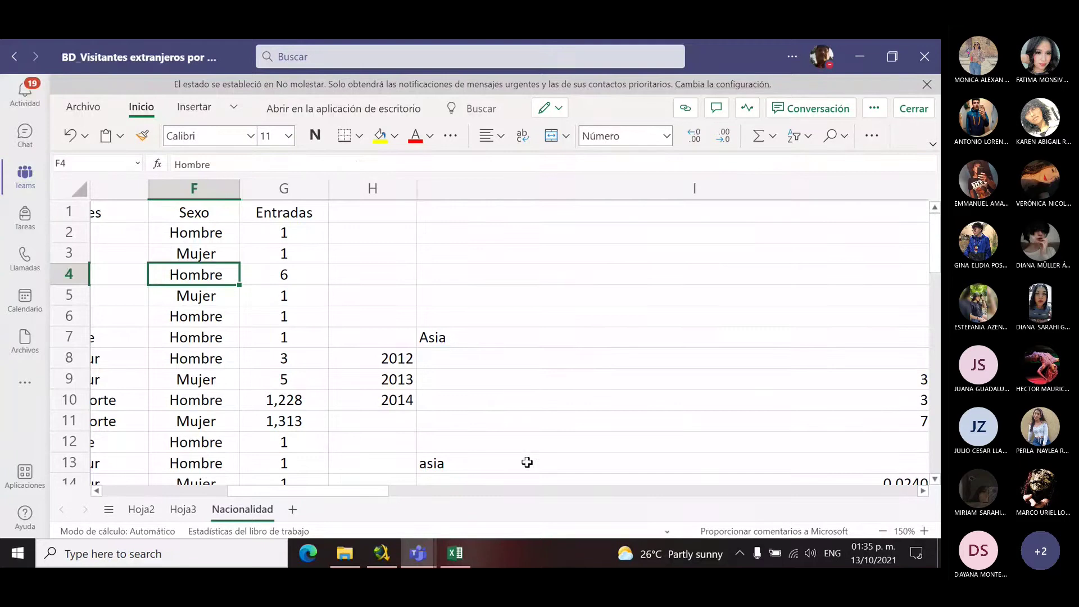
{"action": "left_click_drag", "start_coordinate": [260, 491], "coordinate": [347, 491]}
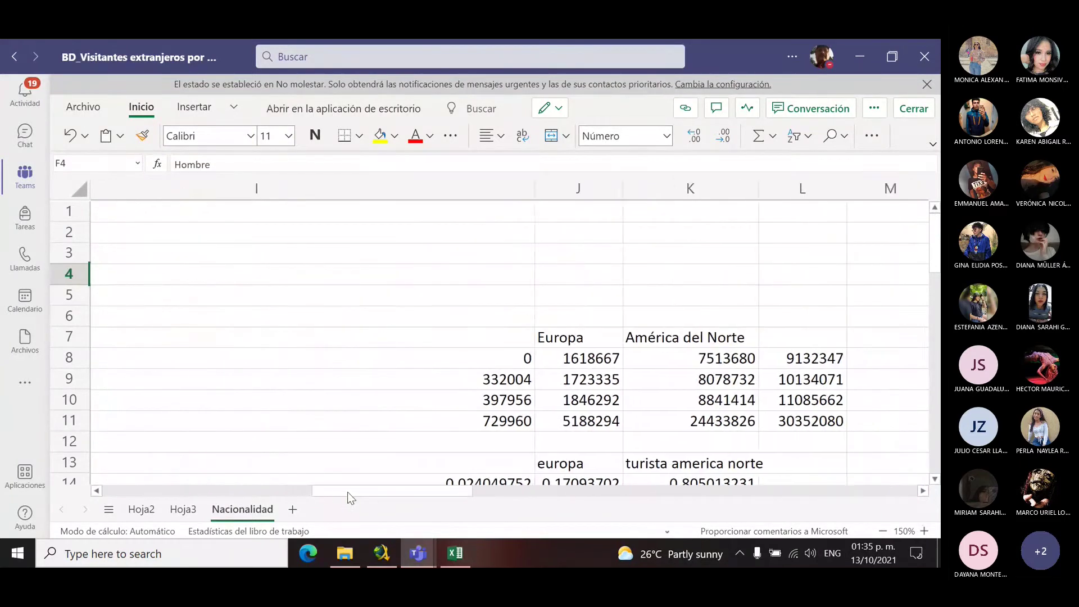
{"action": "left_click", "coordinate": [496, 361]}
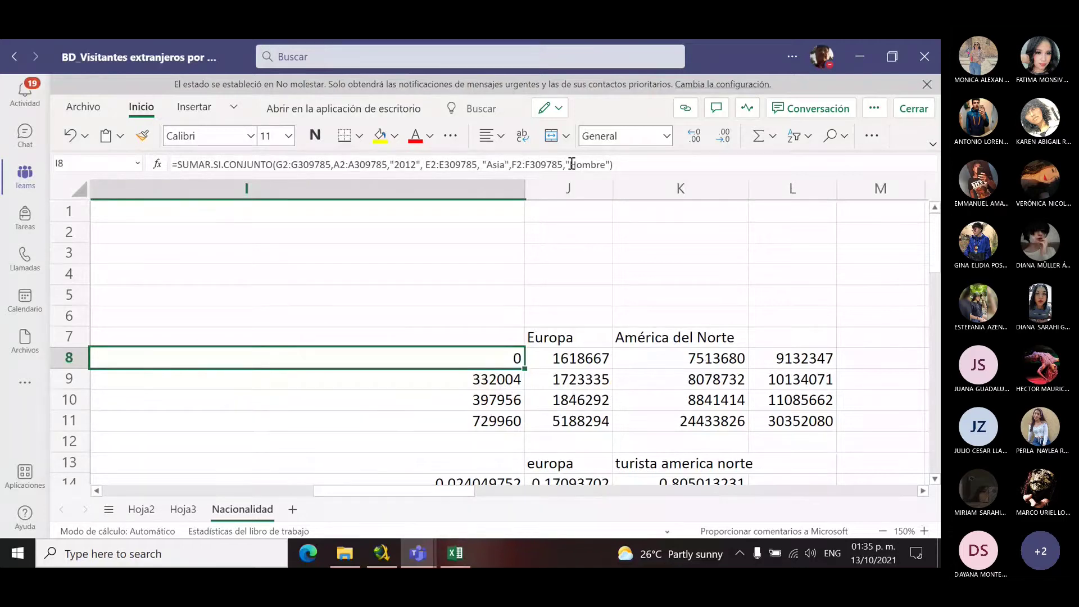
Step: Inspect the exact text of the Sexo entry in F5 for a leading space
{"action": "left_click", "coordinate": [570, 165]}
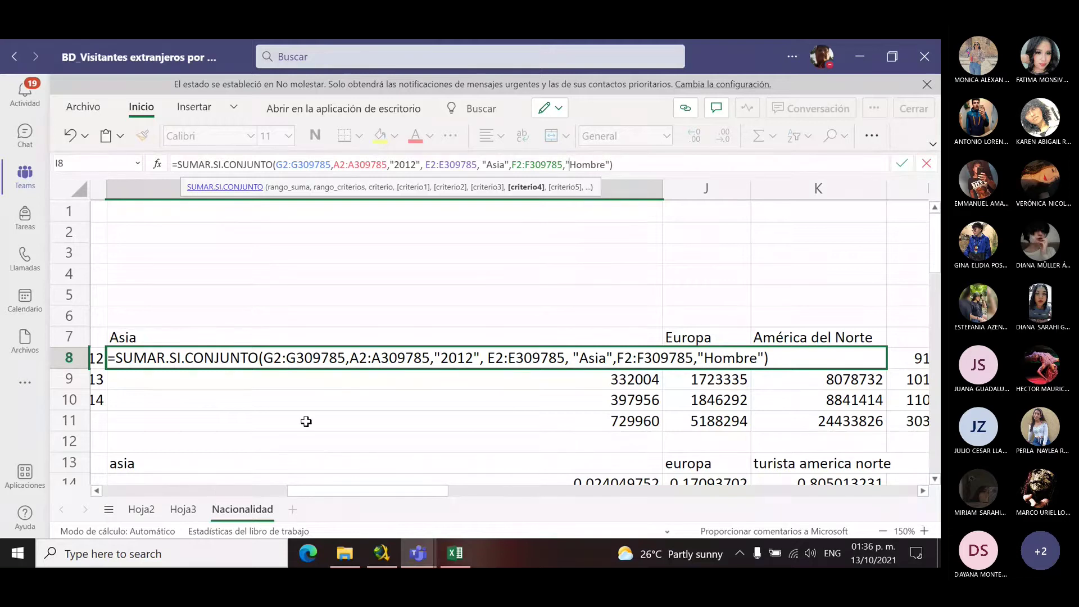
{"action": "left_click", "coordinate": [99, 491]}
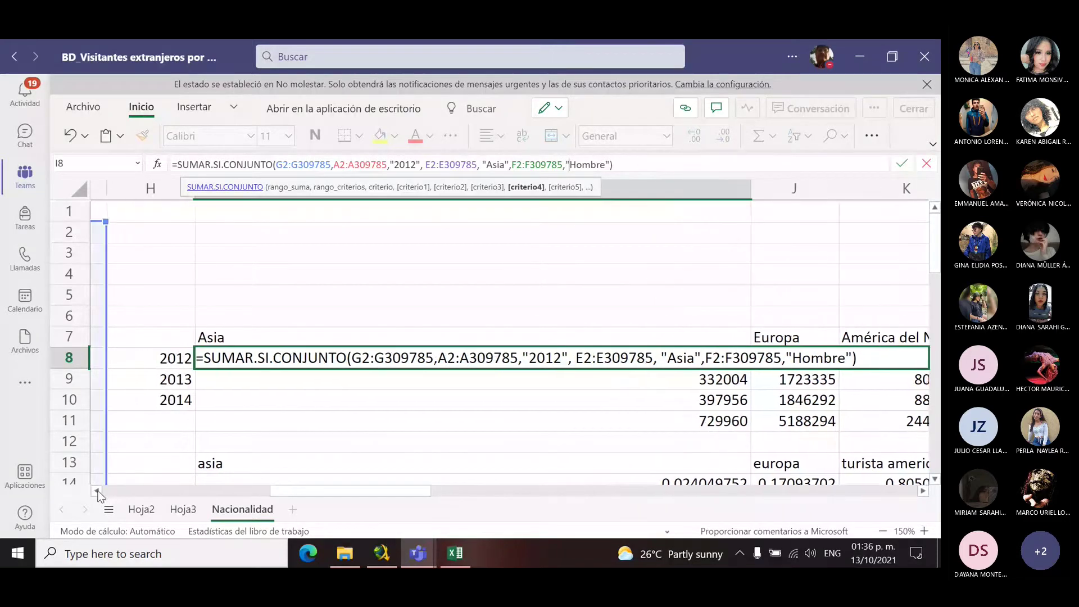
{"action": "left_click", "coordinate": [290, 303]}
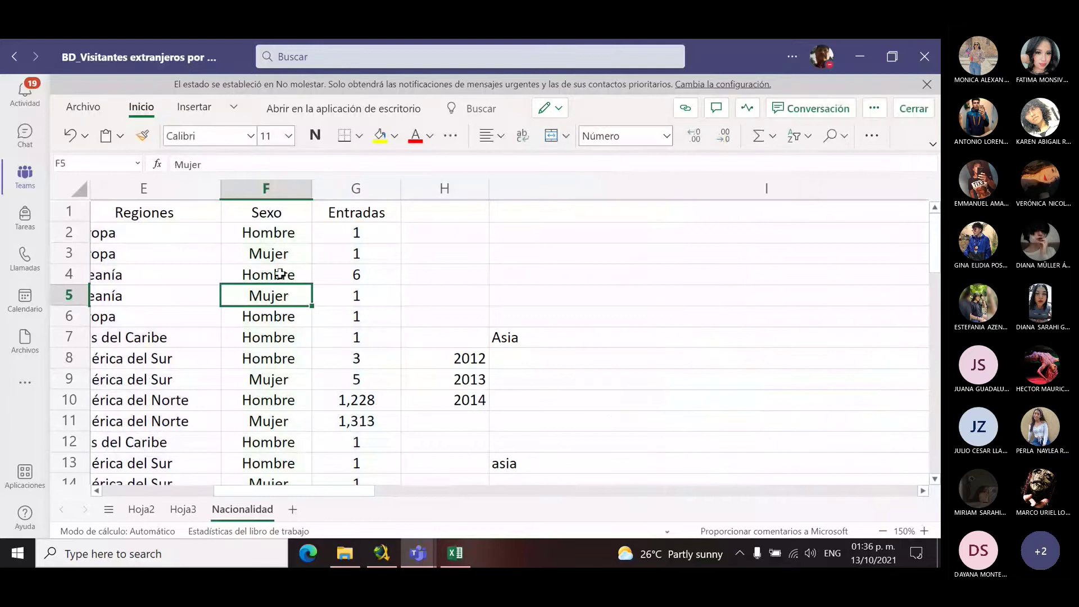
{"action": "left_click", "coordinate": [227, 158]}
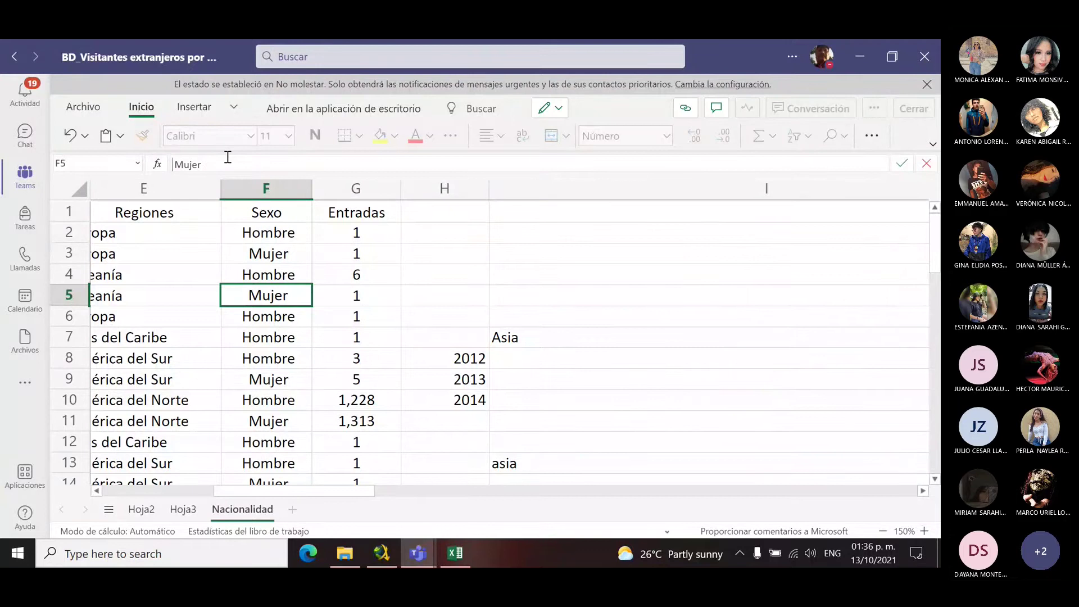
{"action": "key", "text": "Right"}
Step: Insert a leading space in the I8 formula's sex criterion so it reads " Hombre"
{"action": "scroll", "coordinate": [254, 499], "scroll_direction": "right", "scroll_amount": 1}
{"action": "left_click_drag", "start_coordinate": [252, 499], "coordinate": [366, 504]}
{"action": "left_click", "coordinate": [411, 364]}
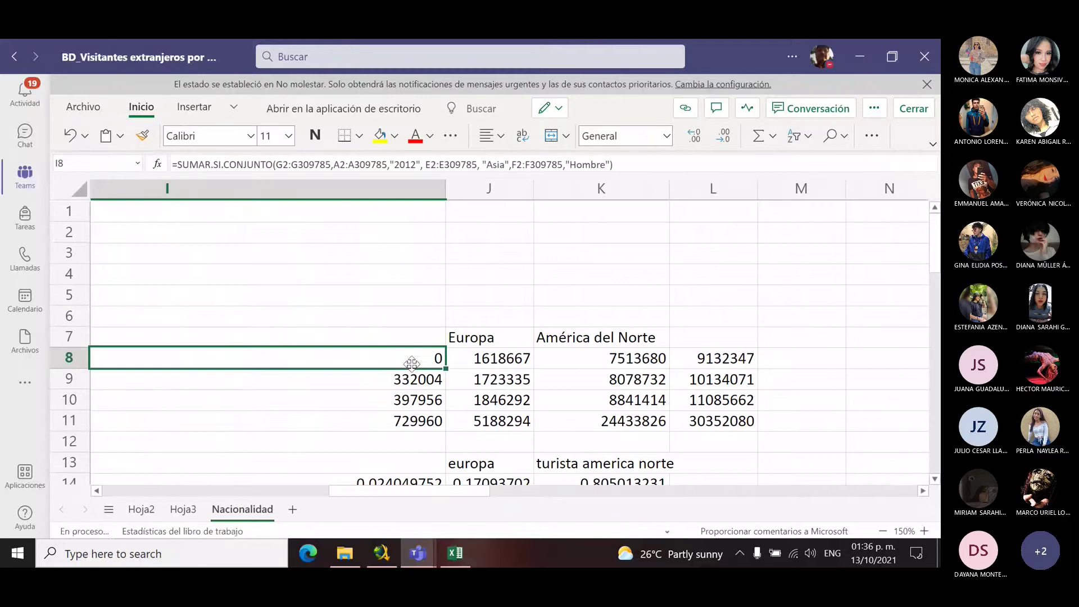
{"action": "left_click", "coordinate": [570, 168]}
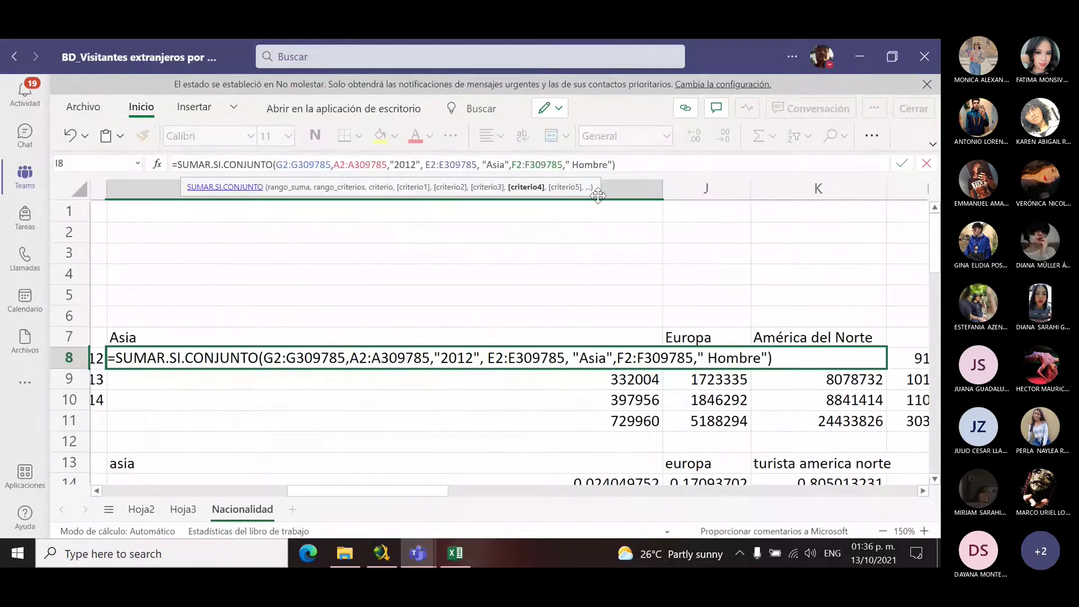
{"action": "key", "text": "Return"}
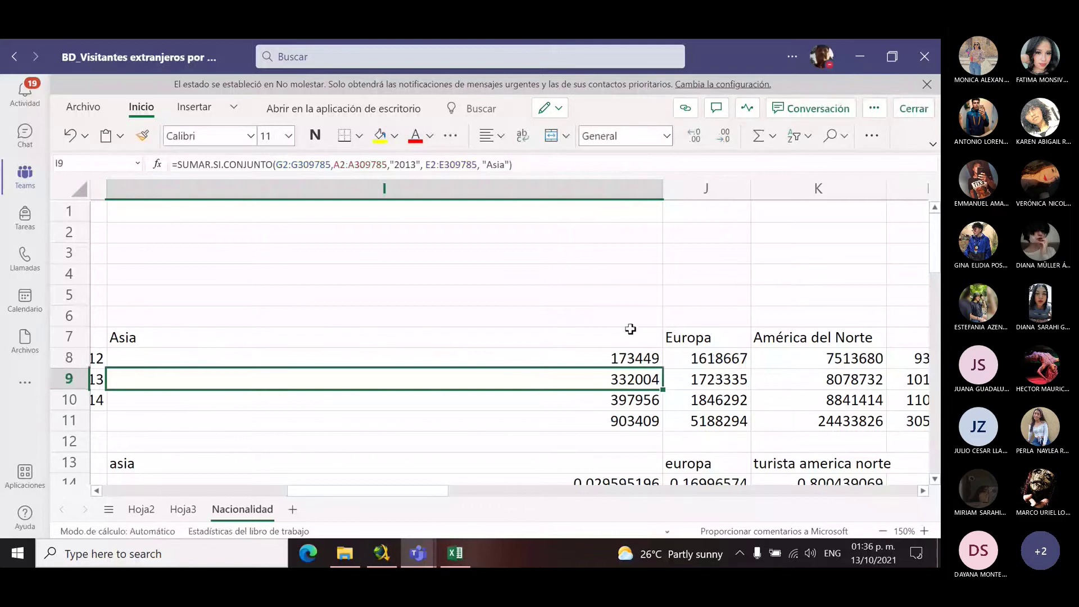
{"action": "left_click", "coordinate": [623, 356]}
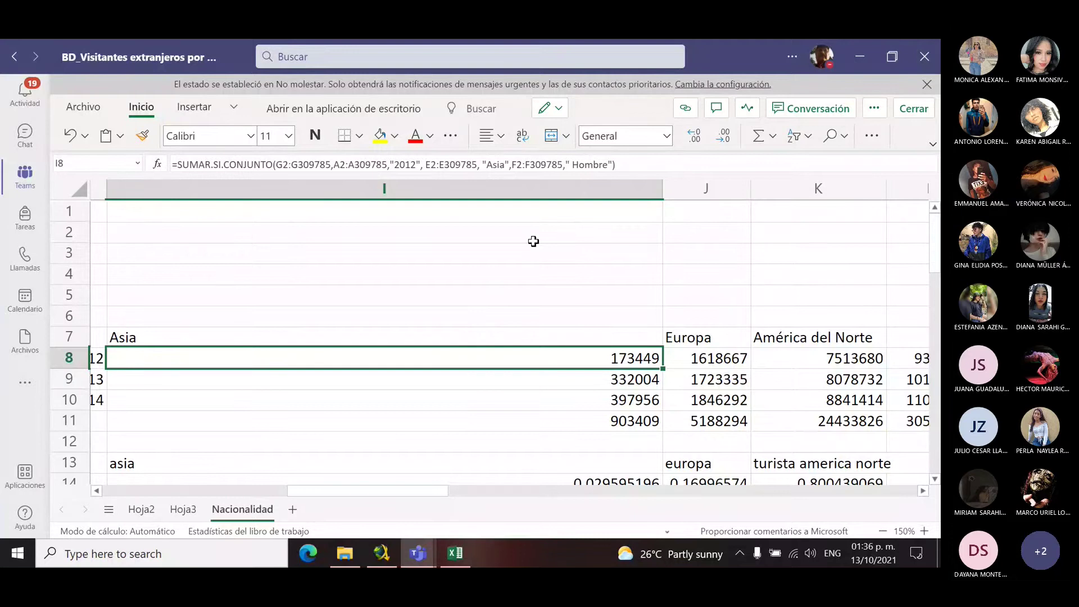
Step: Change the sex criterion in the I8 formula to " Mujer", keeping the leading space, and recheck the formula
{"action": "left_click", "coordinate": [609, 165]}
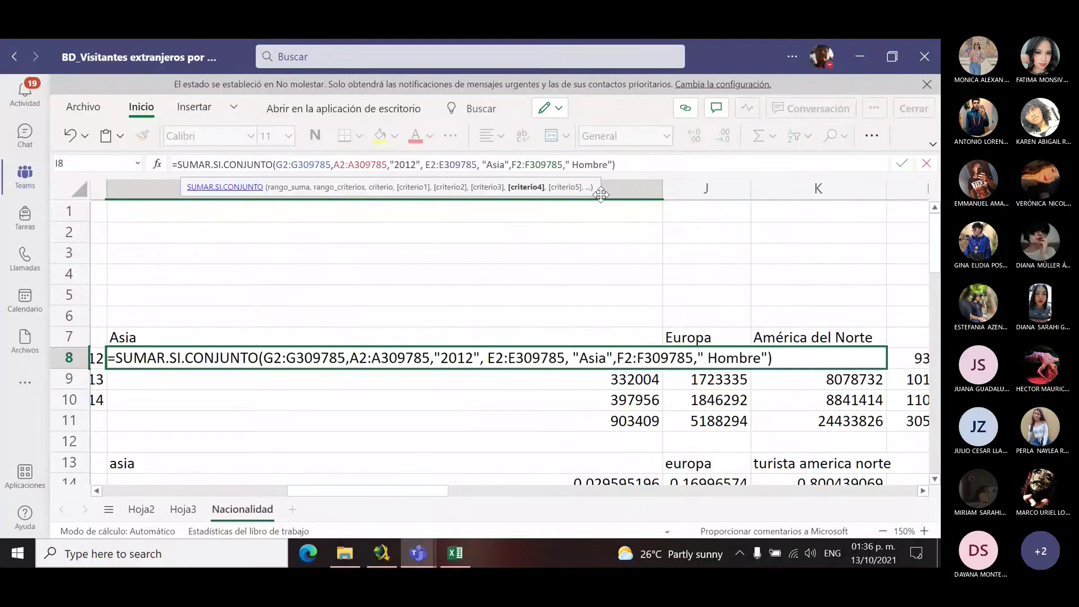
{"action": "key", "text": "BackSpace"}
{"action": "key", "text": "BackSpace"}
{"action": "key", "text": "BackSpace"}
{"action": "key", "text": "BackSpace"}
{"action": "key", "text": "BackSpace"}
{"action": "key", "text": "BackSpace"}
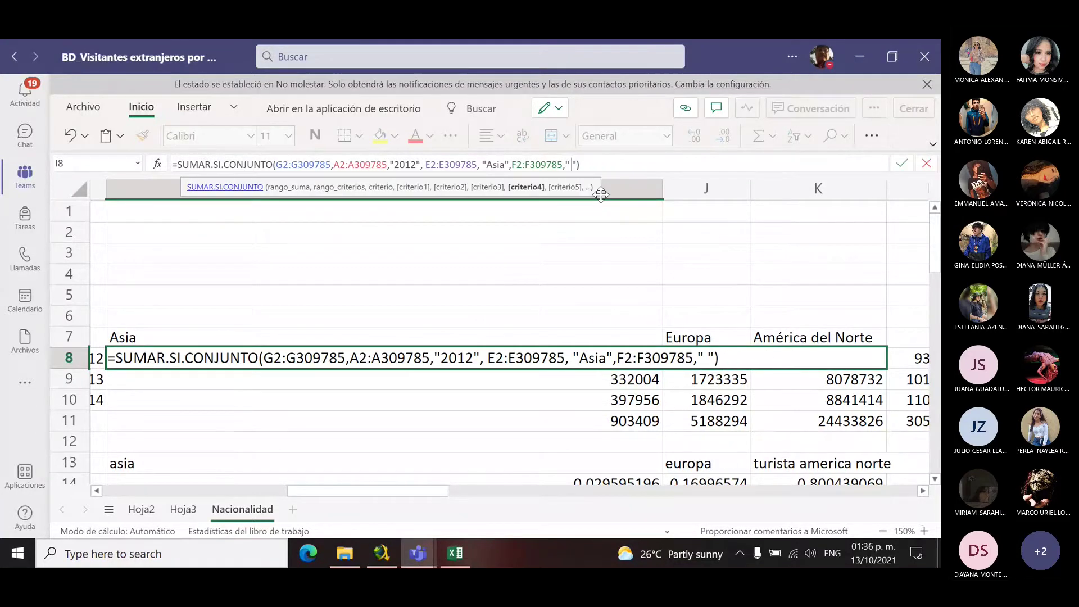
{"action": "type", "text": "Mujer"}
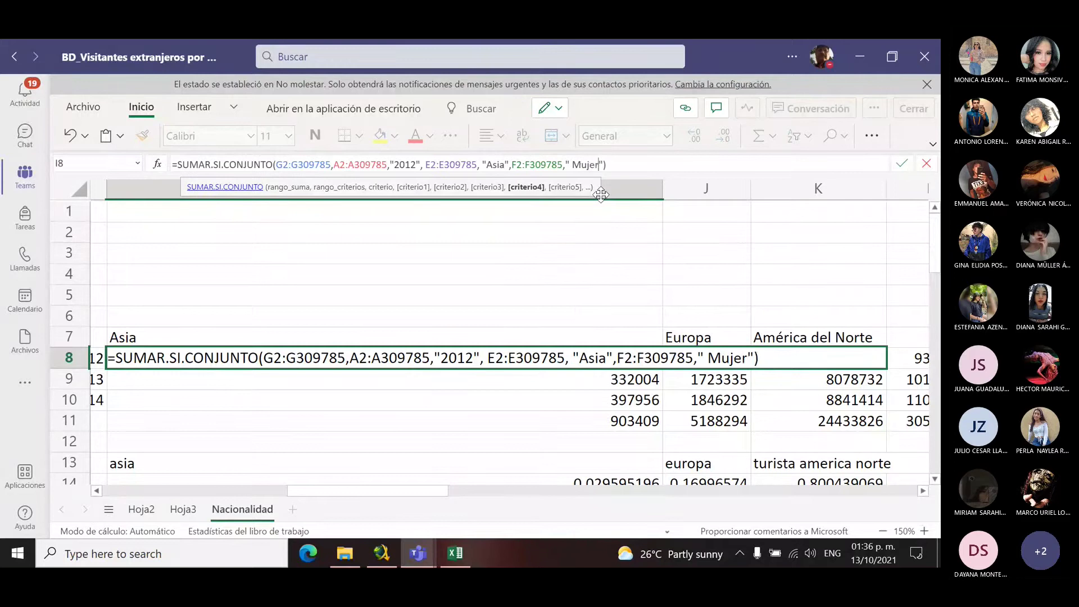
{"action": "key", "text": "Return"}
{"action": "key", "text": "Up"}
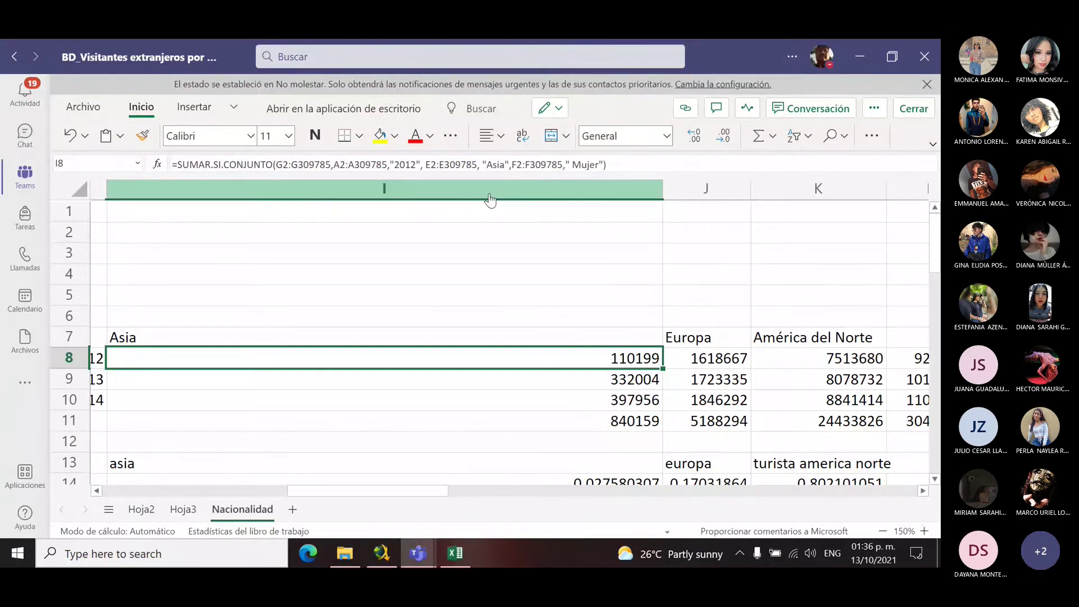
{"action": "left_click", "coordinate": [498, 166]}
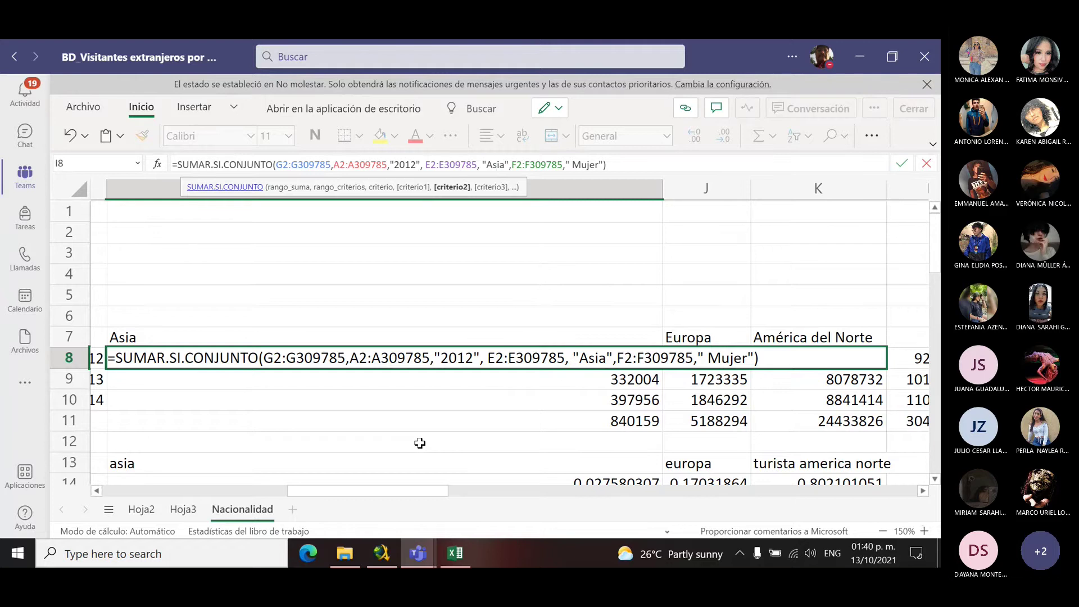
{"action": "key", "text": "Return"}
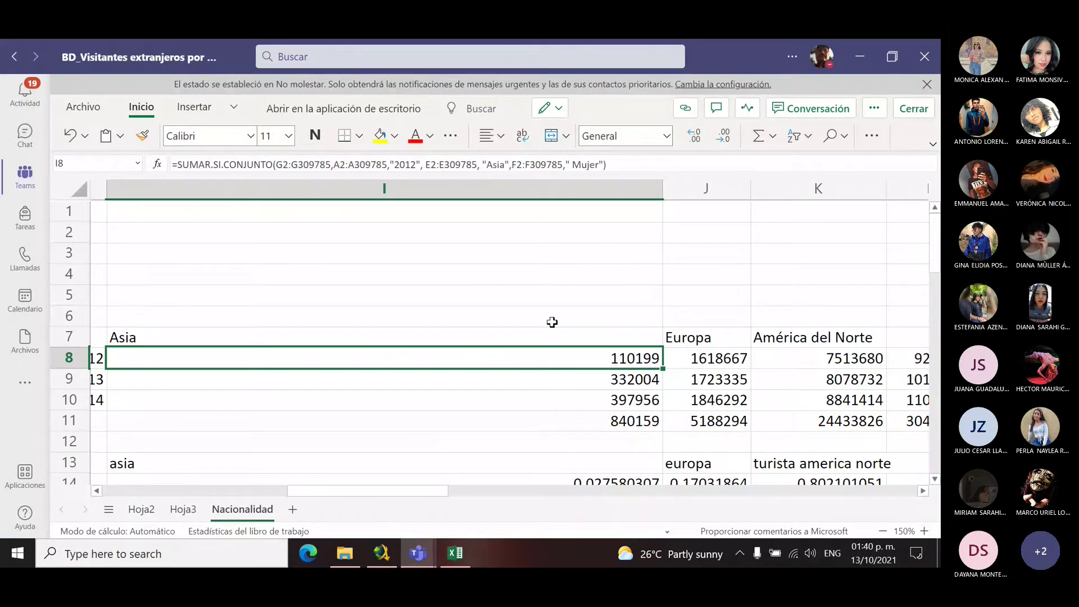
Step: Switch to the turismo workbook in Excel to check the binom column heading, then return to the visitors' Asia totals
{"action": "left_click", "coordinate": [455, 564]}
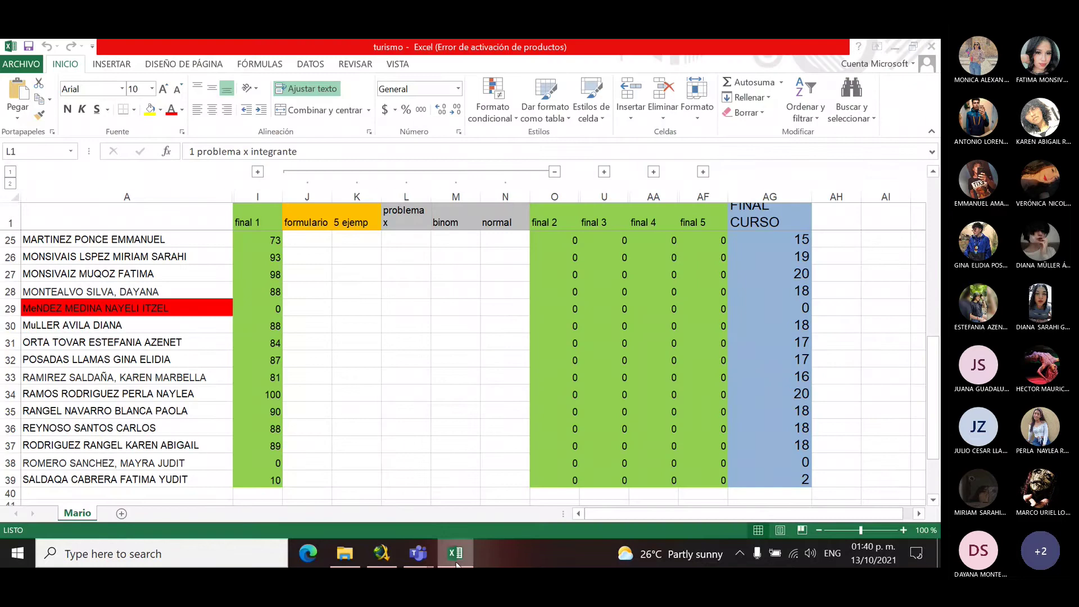
{"action": "left_click", "coordinate": [447, 225]}
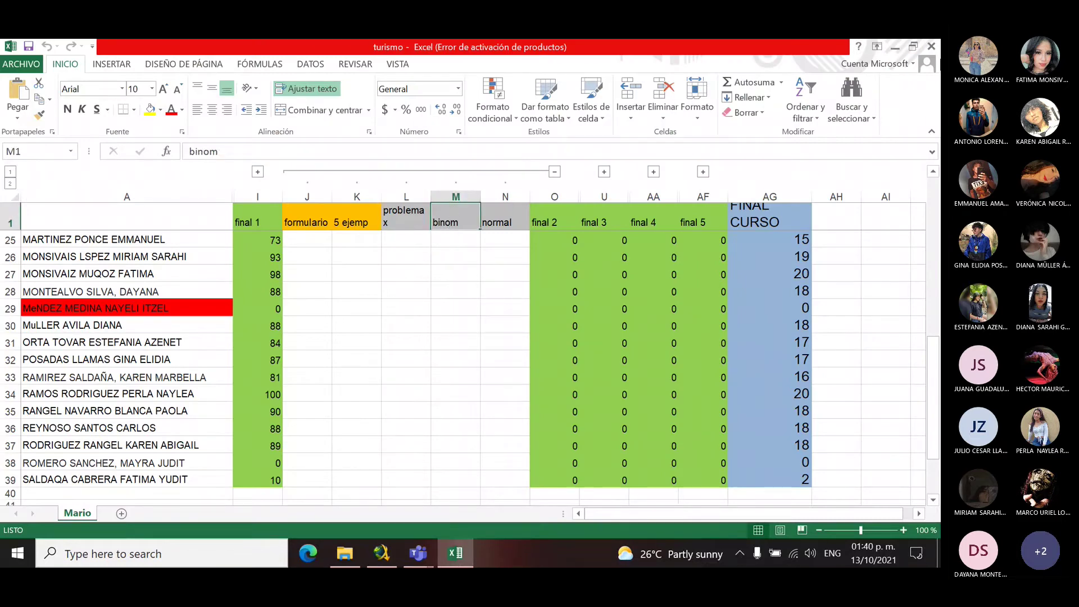
{"action": "left_click", "coordinate": [897, 49]}
{"action": "left_click", "coordinate": [454, 409]}
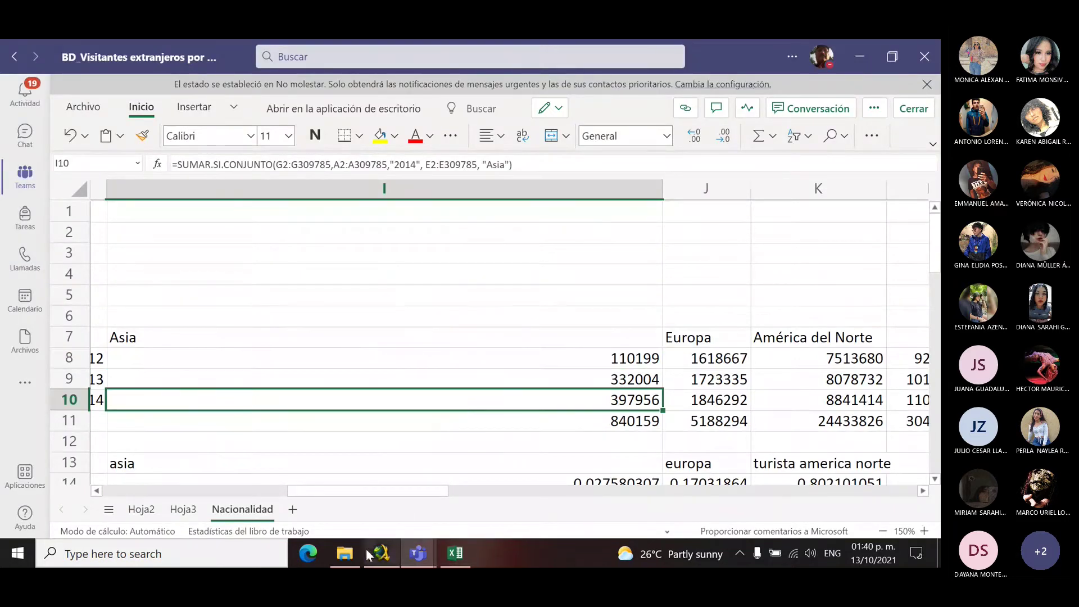
Step: In File Explorer, browse the Seagate Backup Plus Drive to documentos > material > material probabilidad y estadística, then return to the visitors workbook
{"action": "left_click", "coordinate": [344, 556]}
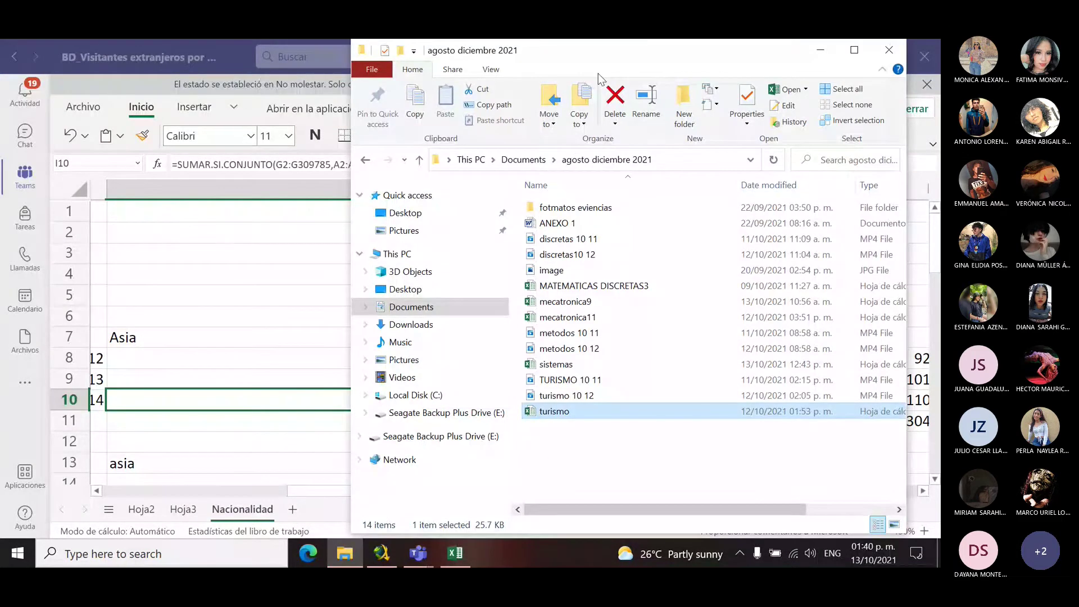
{"action": "left_click_drag", "start_coordinate": [598, 74], "coordinate": [300, 91]}
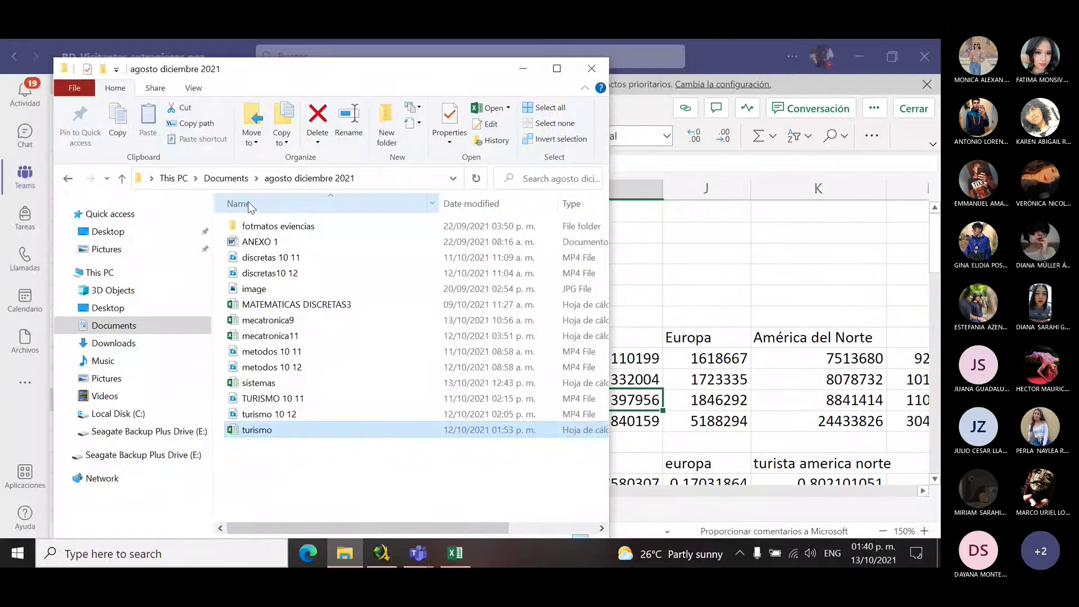
{"action": "left_click", "coordinate": [177, 431]}
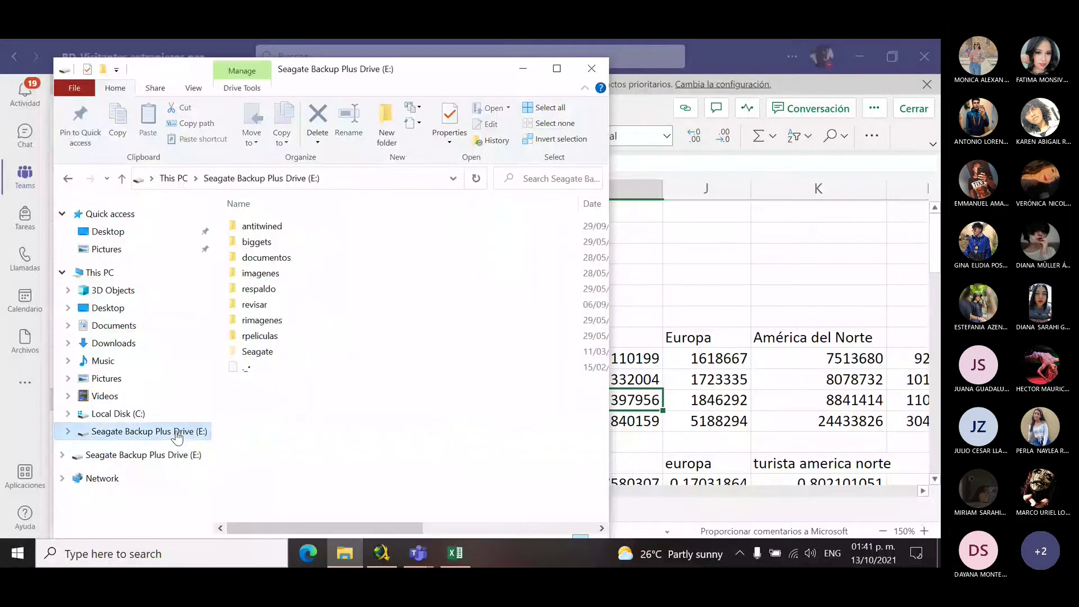
{"action": "left_click", "coordinate": [288, 262]}
{"action": "double_click", "coordinate": [288, 262]}
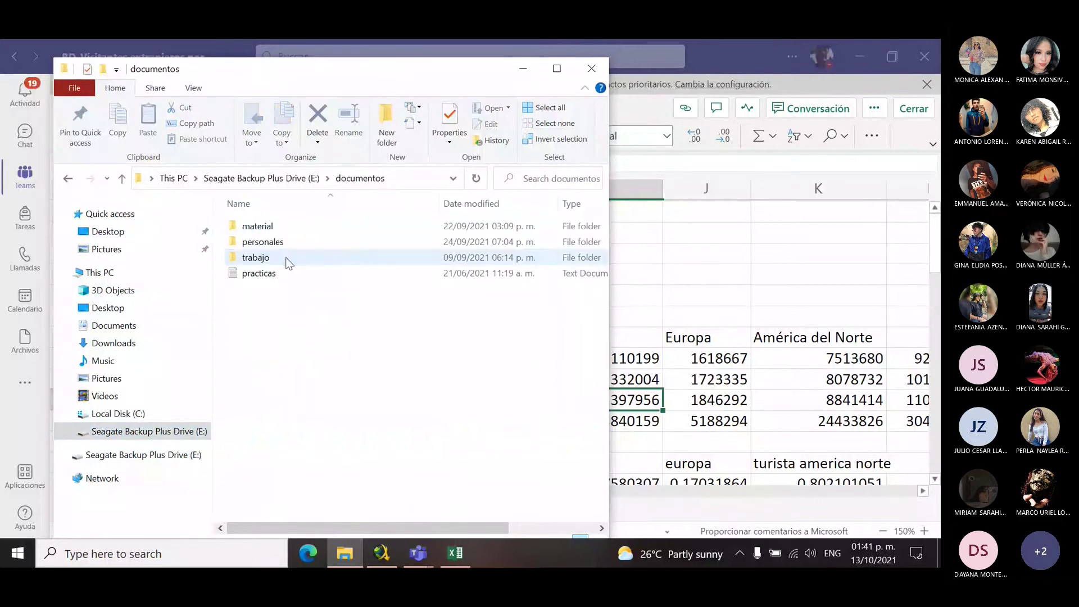
{"action": "double_click", "coordinate": [278, 227]}
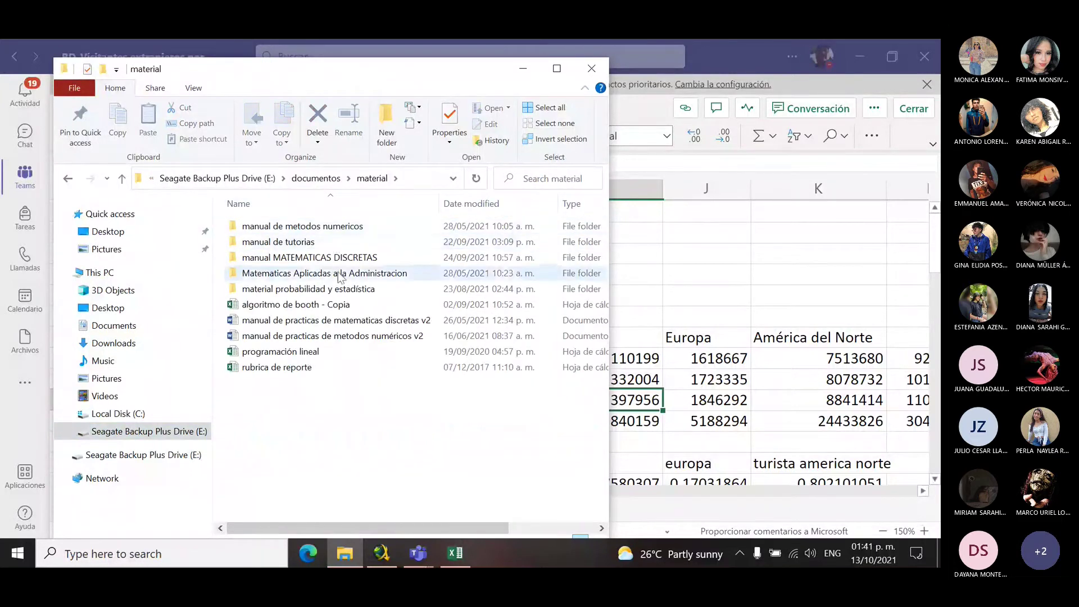
{"action": "double_click", "coordinate": [344, 290]}
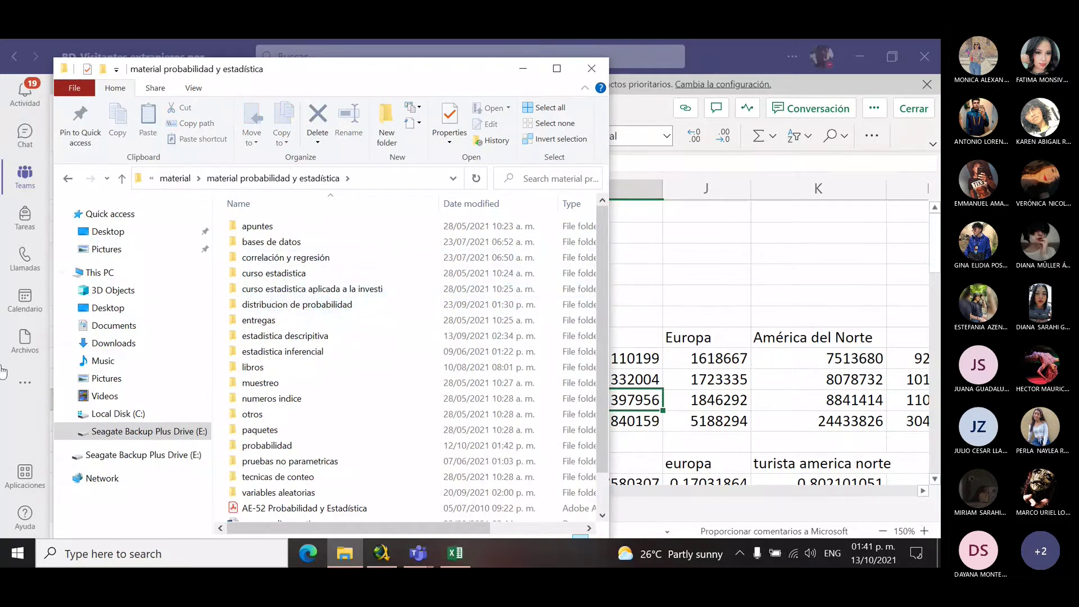
{"action": "key", "text": "alt+Tab"}
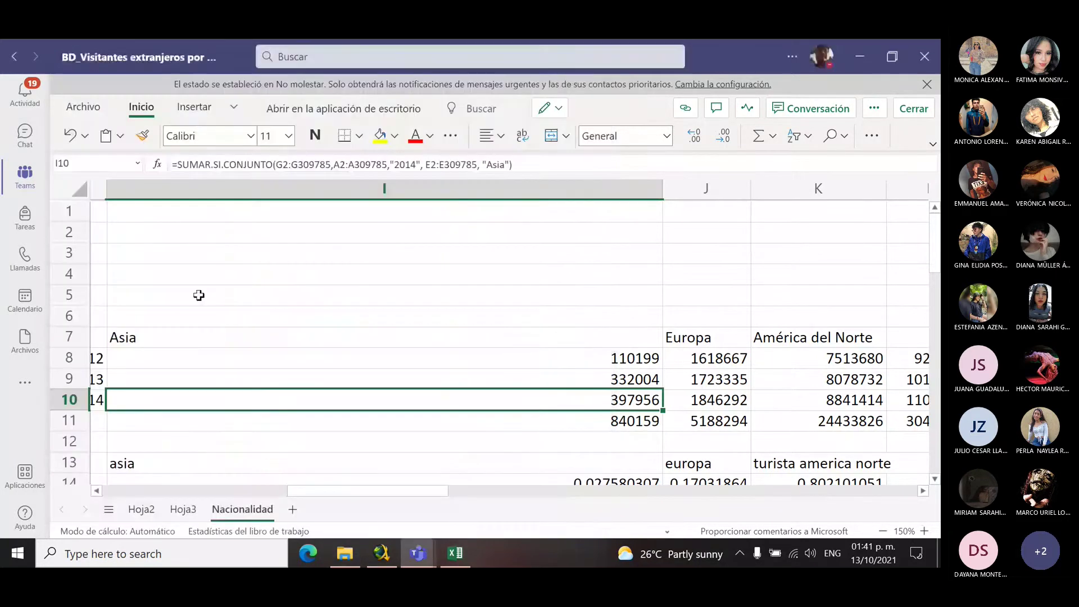
Step: Return to the General channel's files and open planilla-de-excel-de-distribucion-binomial1.xls from Materiales de clase > binomial
{"action": "left_click", "coordinate": [15, 56]}
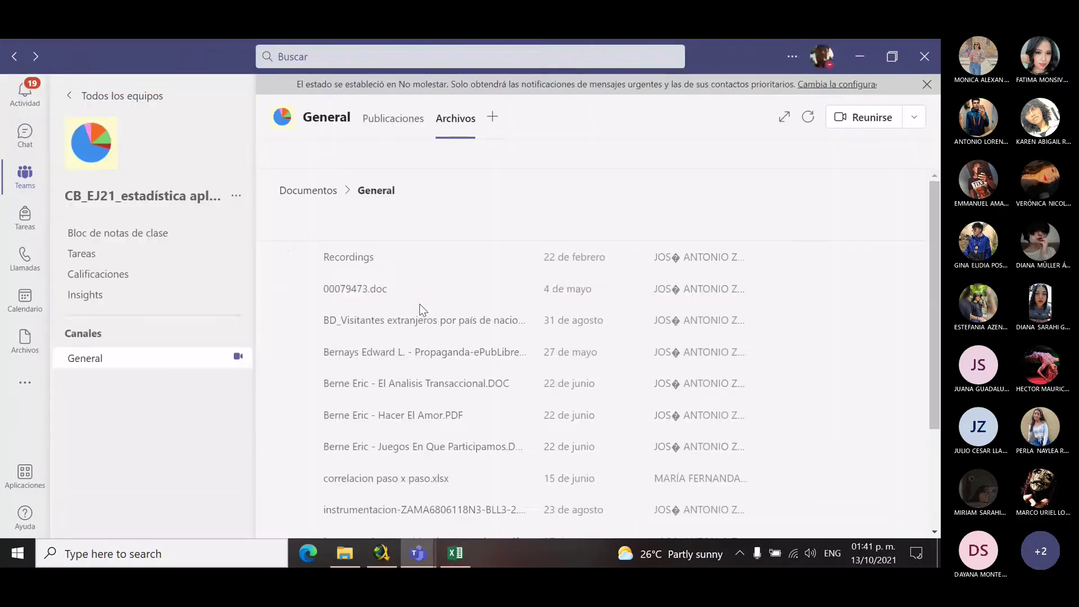
{"action": "left_click", "coordinate": [369, 258]}
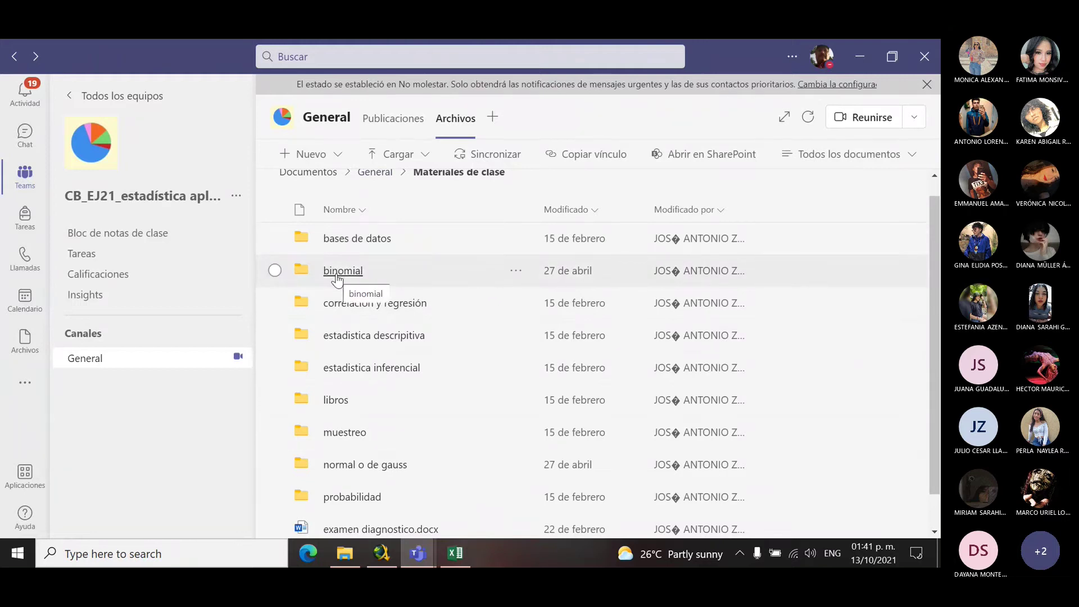
{"action": "left_click", "coordinate": [337, 273]}
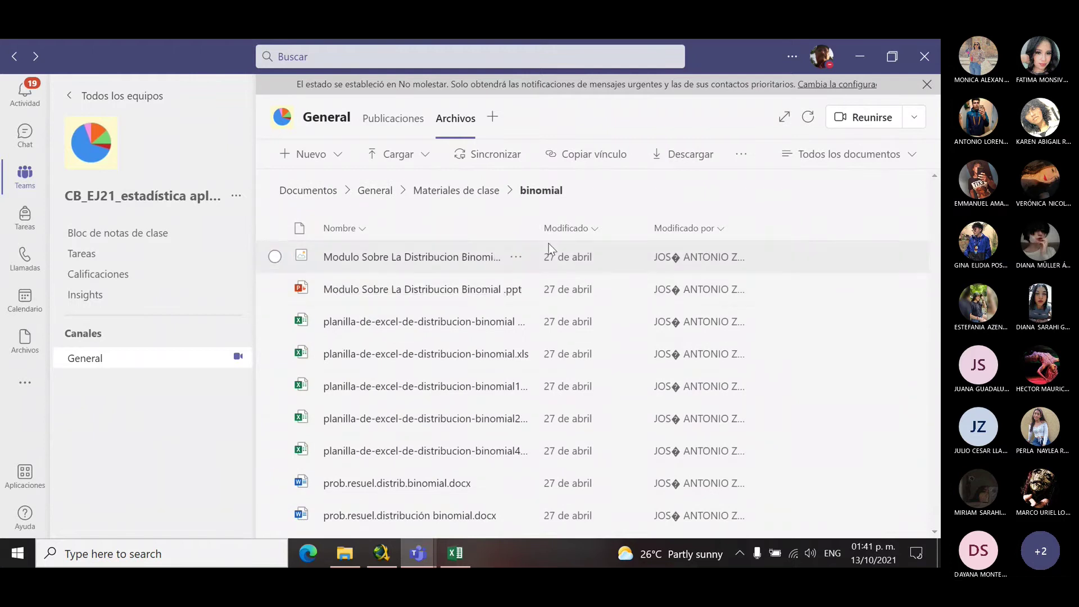
{"action": "left_click_drag", "start_coordinate": [536, 228], "coordinate": [667, 228]}
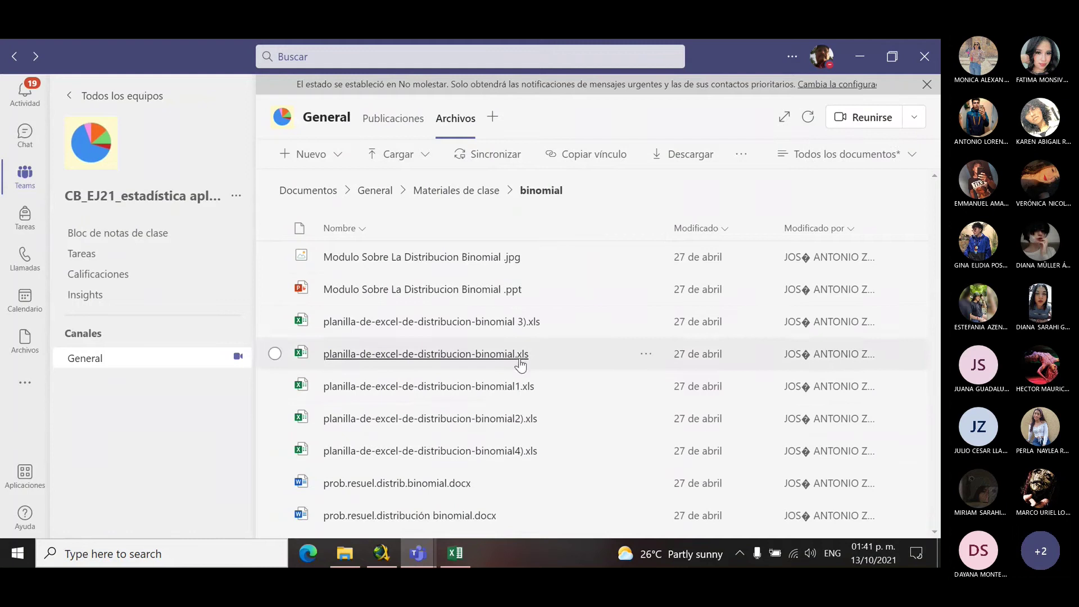
{"action": "left_click", "coordinate": [497, 387]}
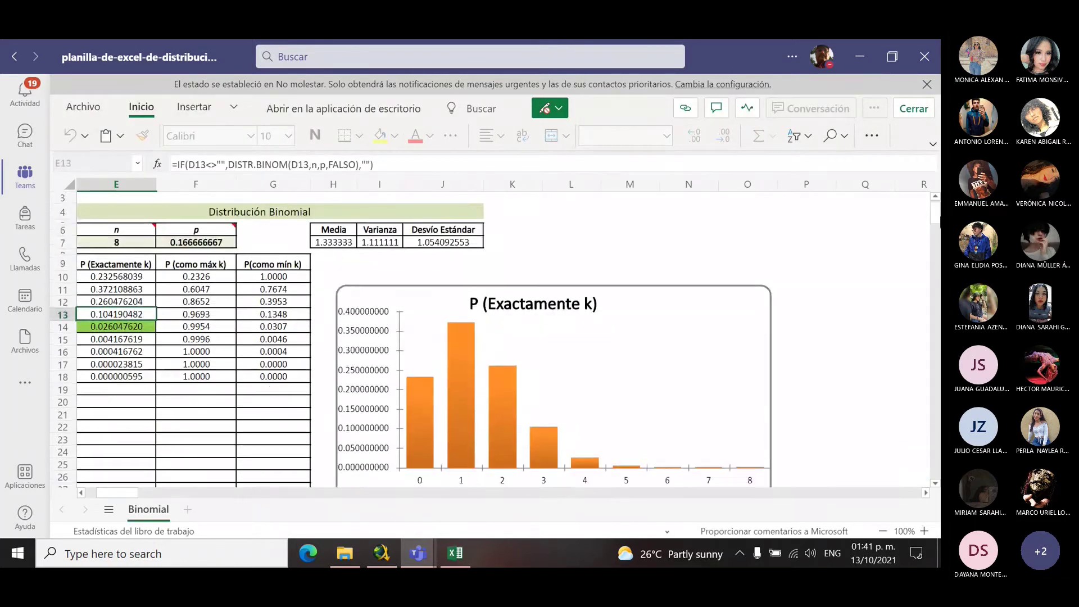
Step: Read the worked die example "Ejemplo 2 de la función F(x=k)" below the chart, then return to the binomial table
{"action": "scroll", "coordinate": [937, 225], "scroll_direction": "down", "scroll_amount": 9}
{"action": "scroll", "coordinate": [366, 467], "scroll_direction": "down", "scroll_amount": 4}
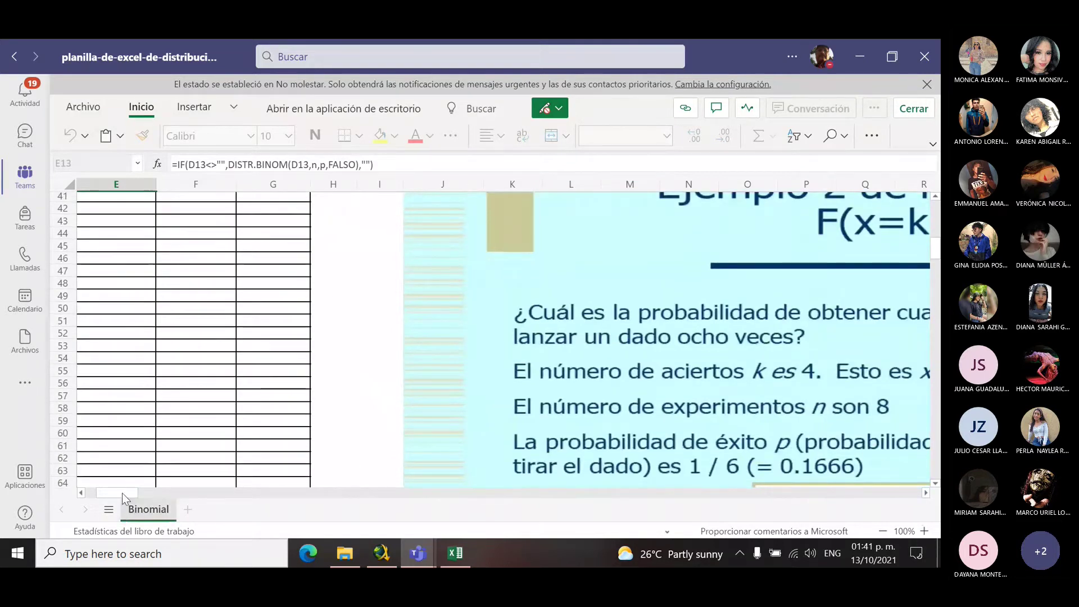
{"action": "left_click_drag", "start_coordinate": [123, 493], "coordinate": [140, 491]}
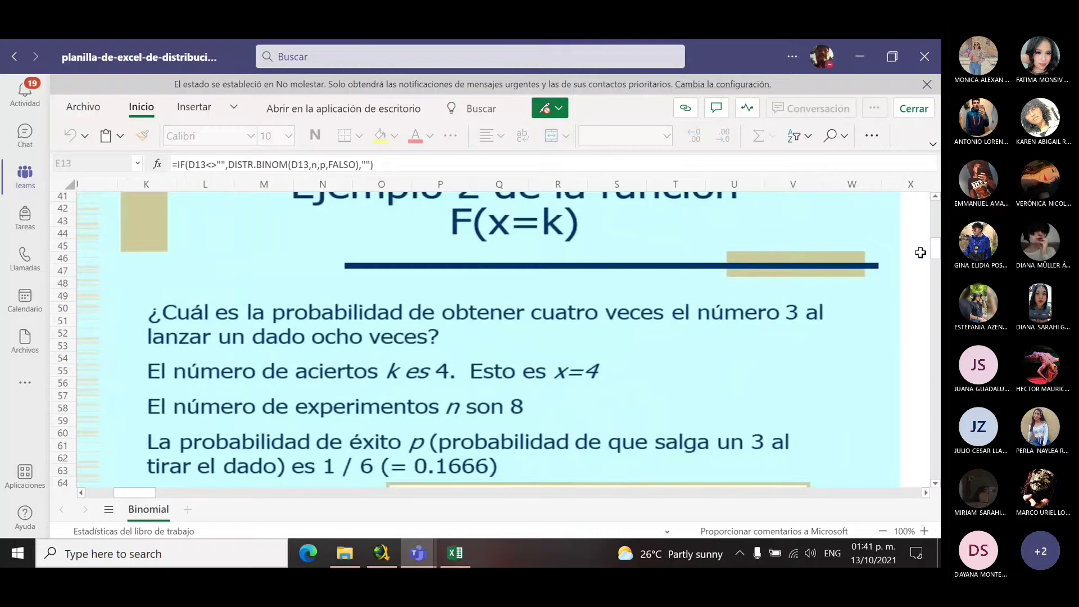
{"action": "left_click", "coordinate": [934, 225]}
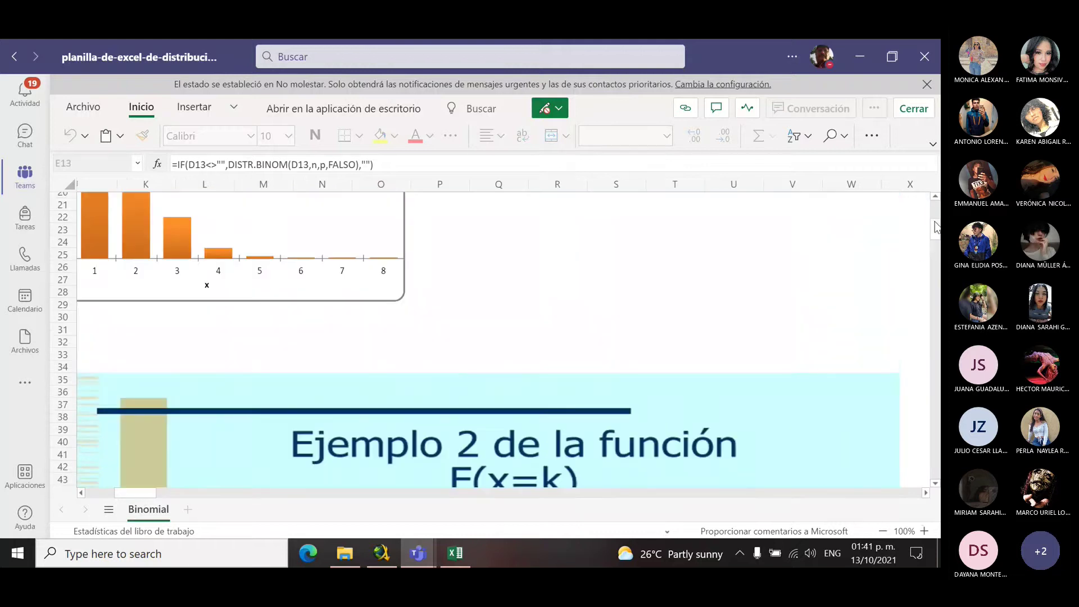
{"action": "left_click_drag", "start_coordinate": [936, 220], "coordinate": [938, 255]}
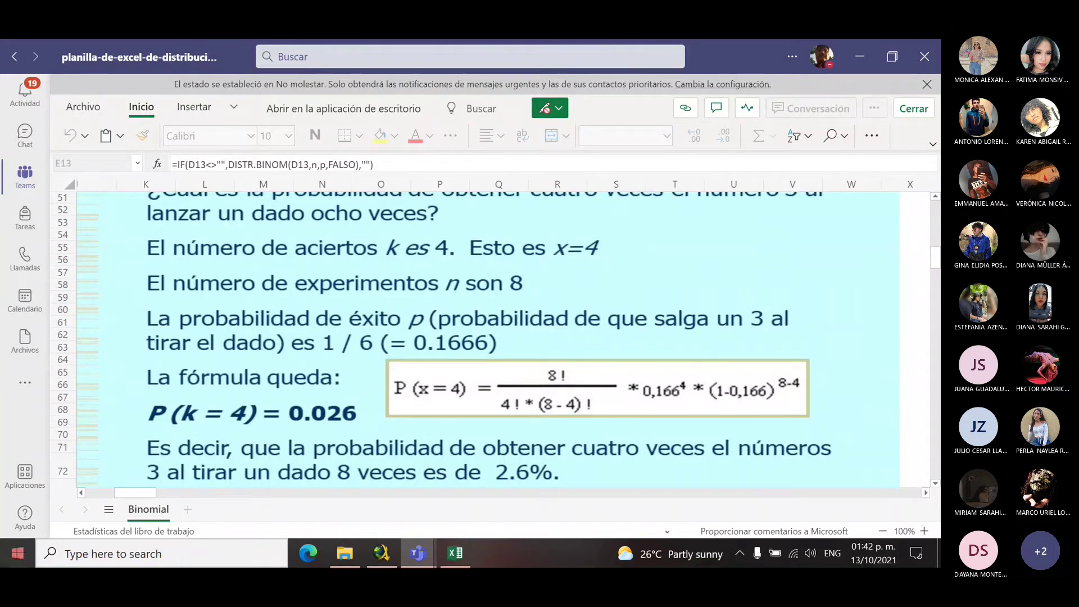
{"action": "mouse_move", "coordinate": [142, 492]}
{"action": "left_mouse_down"}
{"action": "mouse_move", "coordinate": [106, 485]}
{"action": "mouse_move", "coordinate": [124, 492]}
{"action": "left_mouse_up"}
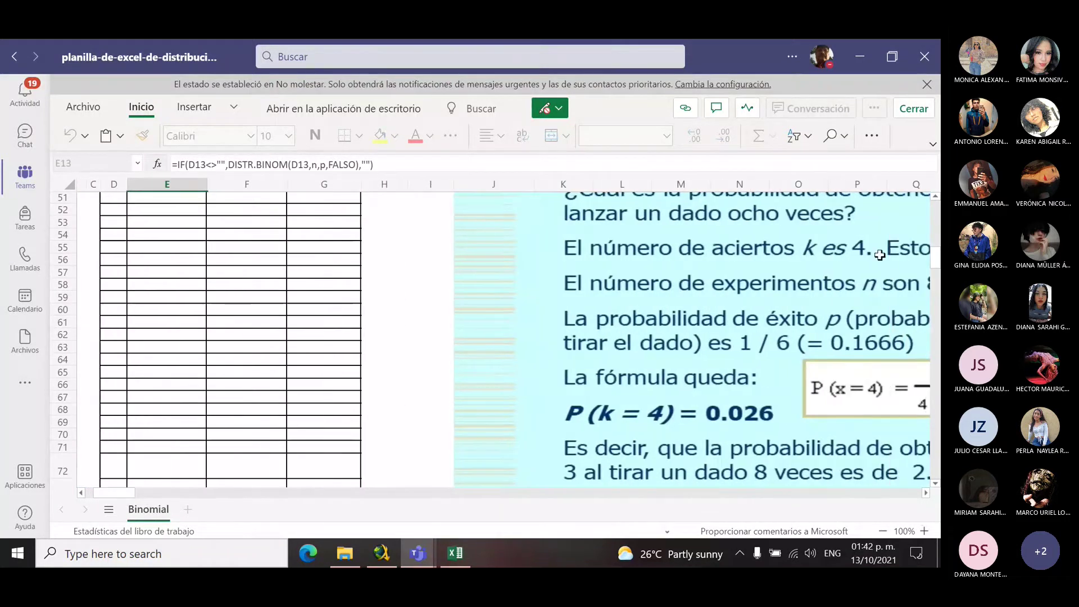
{"action": "left_click_drag", "start_coordinate": [937, 259], "coordinate": [937, 211]}
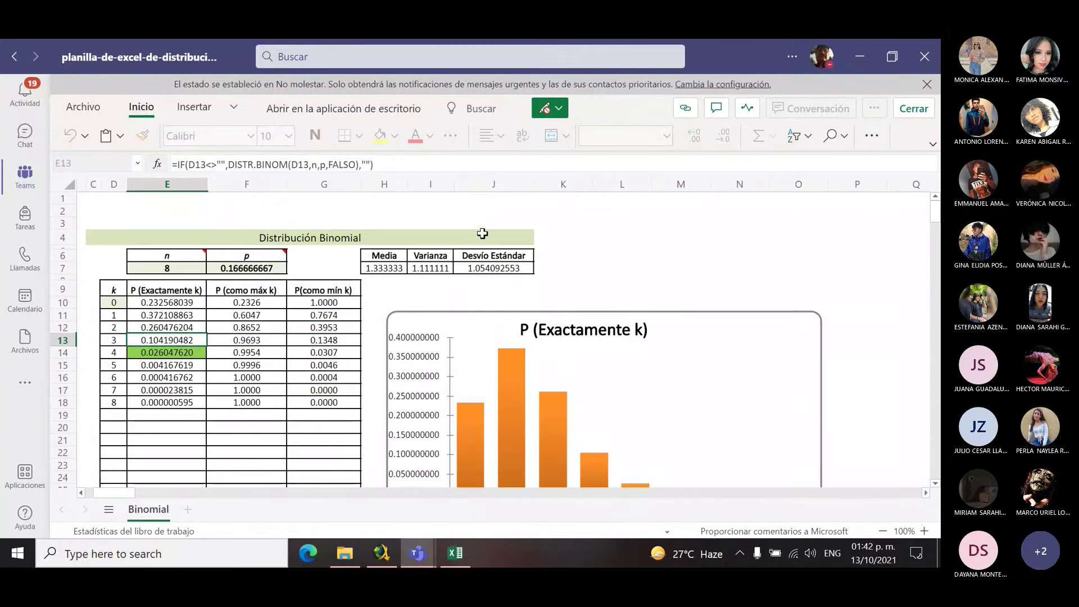
Step: Examine the n and p parameter cells above the binomial probability table
{"action": "left_click", "coordinate": [245, 269]}
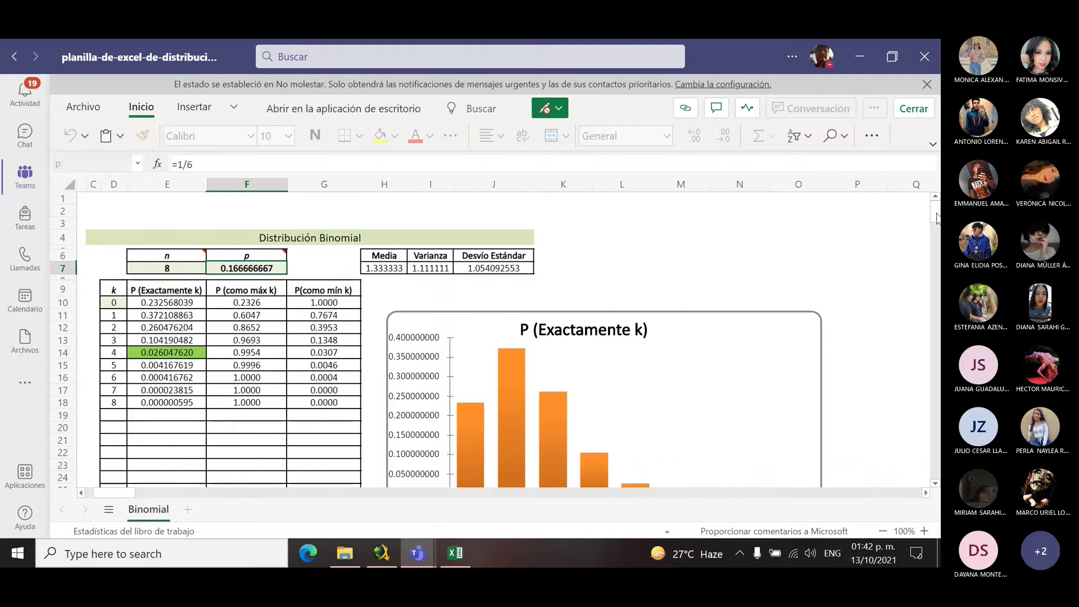
{"action": "scroll", "coordinate": [938, 222], "scroll_direction": "down", "scroll_amount": 1}
{"action": "scroll", "coordinate": [938, 222], "scroll_direction": "down", "scroll_amount": 4}
{"action": "scroll", "coordinate": [938, 222], "scroll_direction": "up", "scroll_amount": 5}
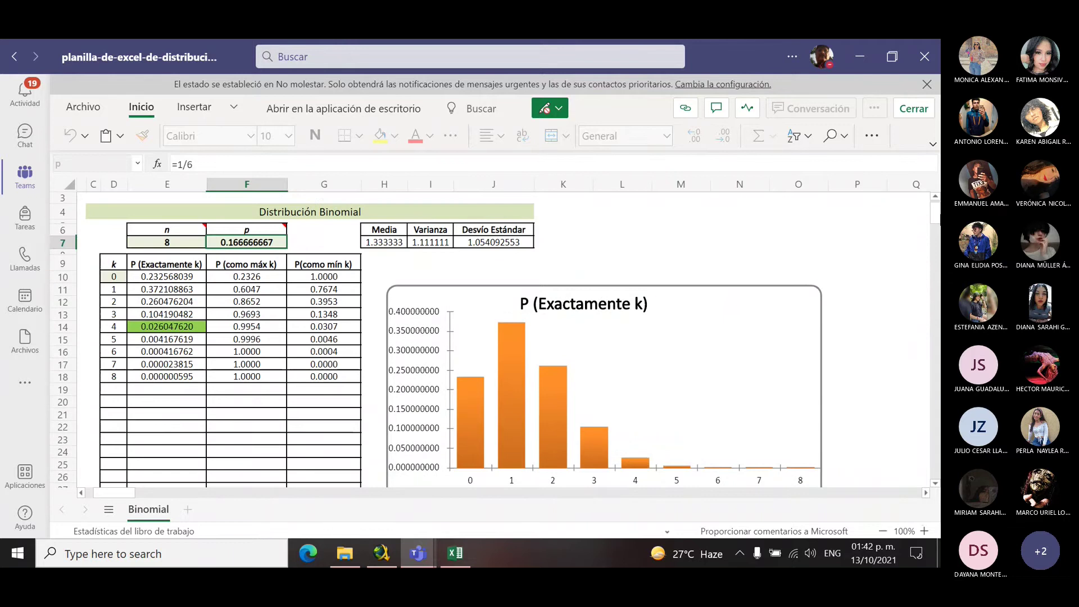
{"action": "scroll", "coordinate": [180, 290], "scroll_direction": "down", "scroll_amount": 1}
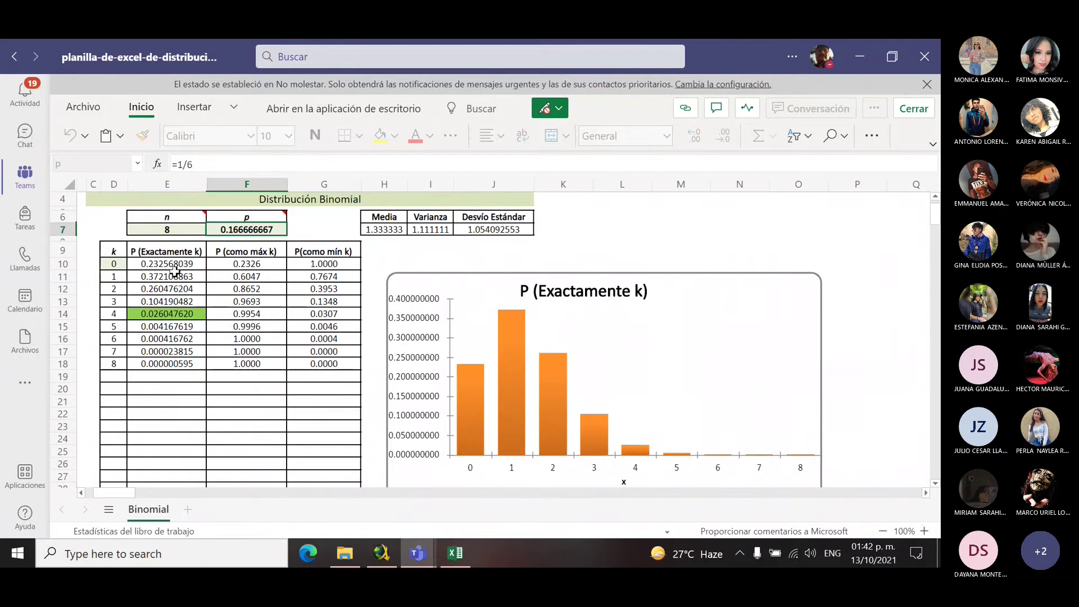
{"action": "left_click", "coordinate": [168, 231]}
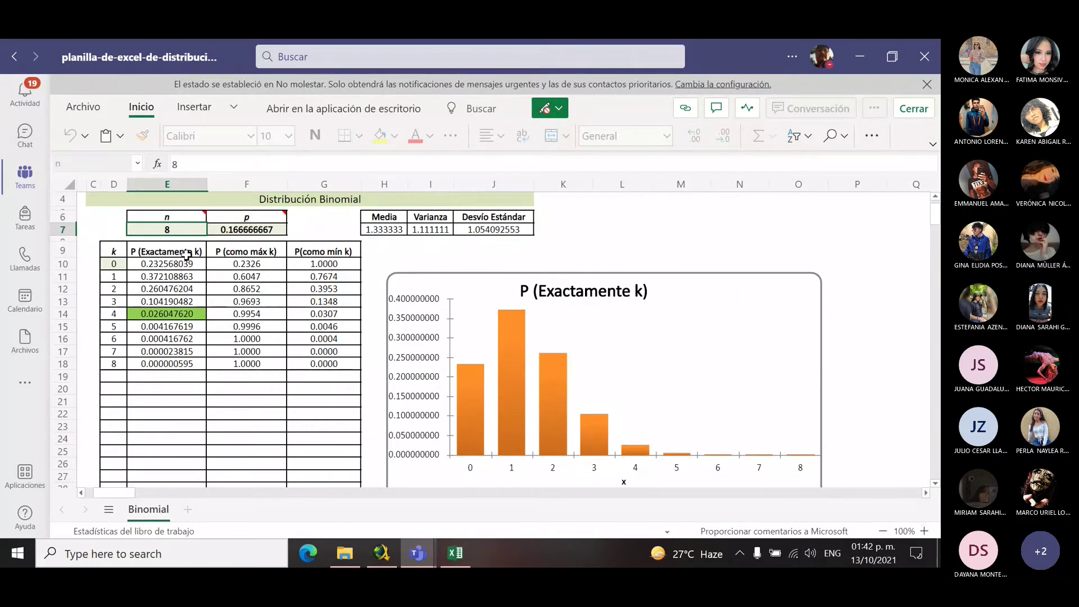
{"action": "left_click", "coordinate": [239, 230]}
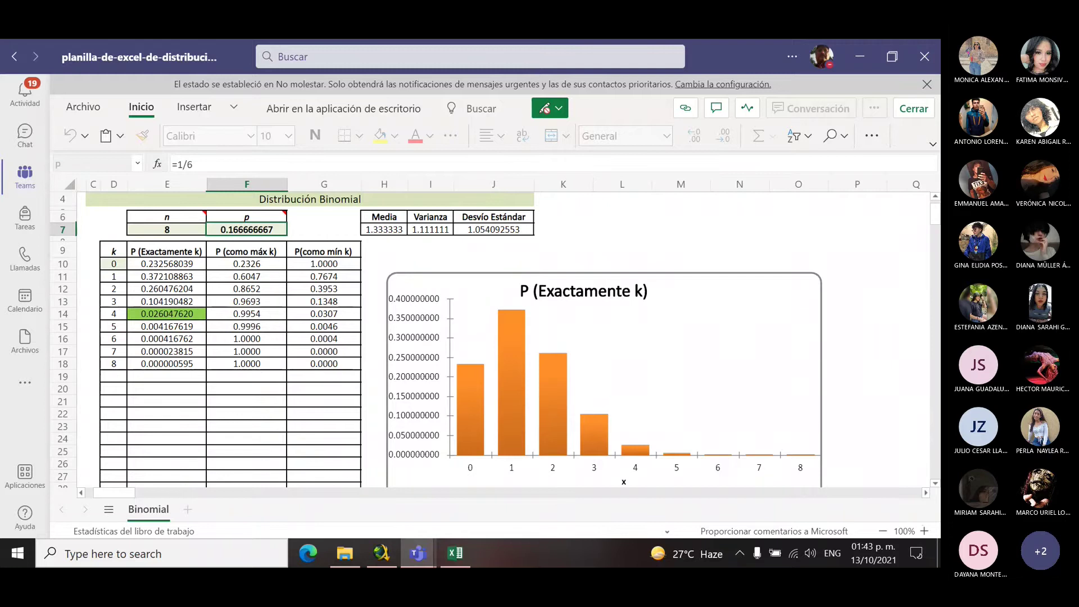
Step: Check the cumulative formula in F15, the probability chart and the exact probability formula in E10, then return to the p cell
{"action": "left_click", "coordinate": [225, 326]}
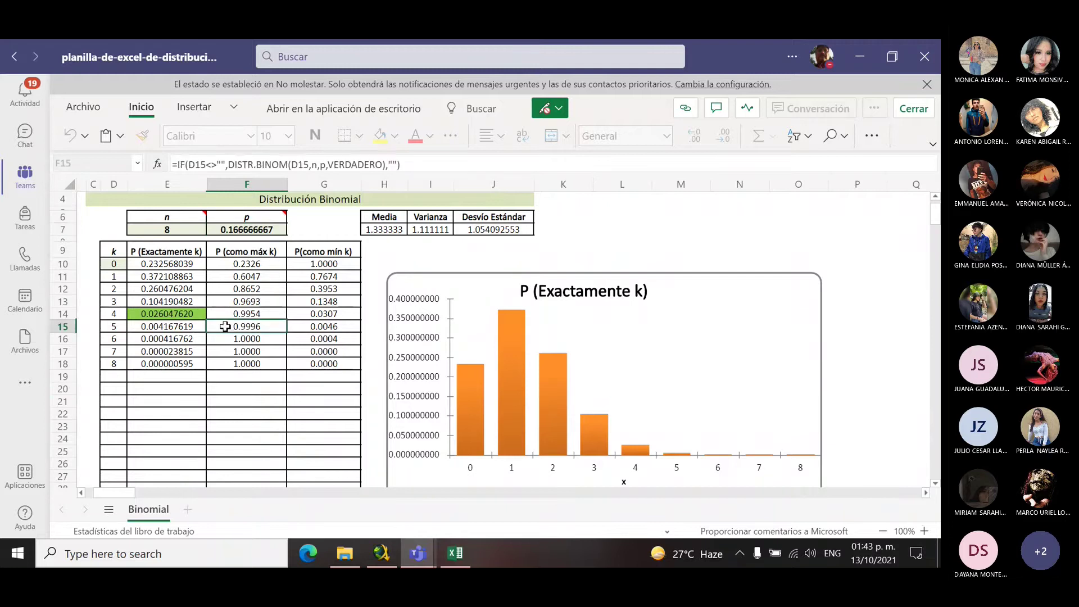
{"action": "left_click", "coordinate": [255, 229]}
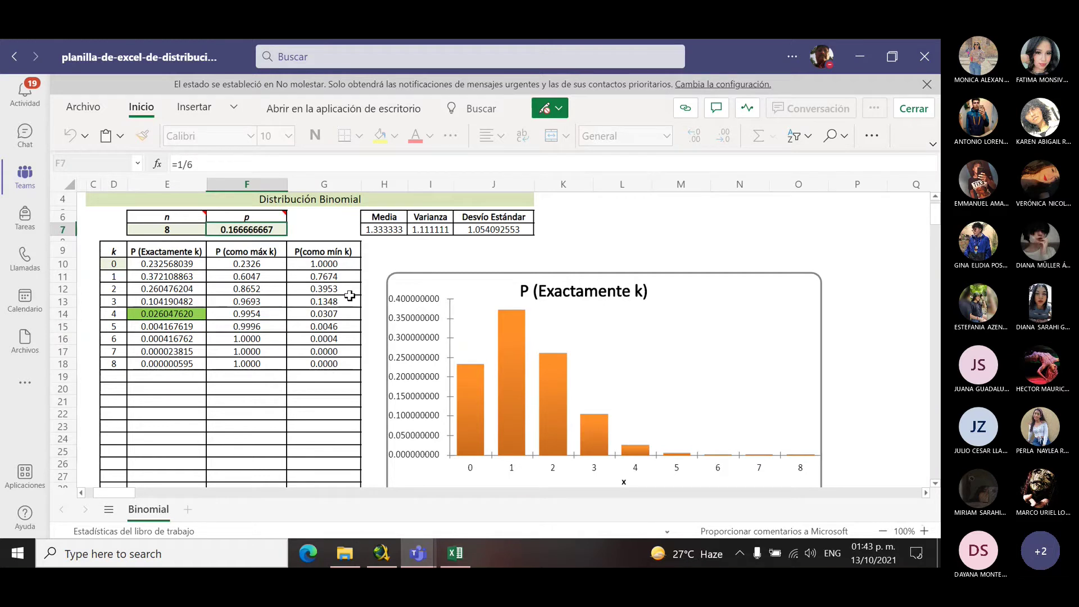
{"action": "left_click", "coordinate": [603, 257]}
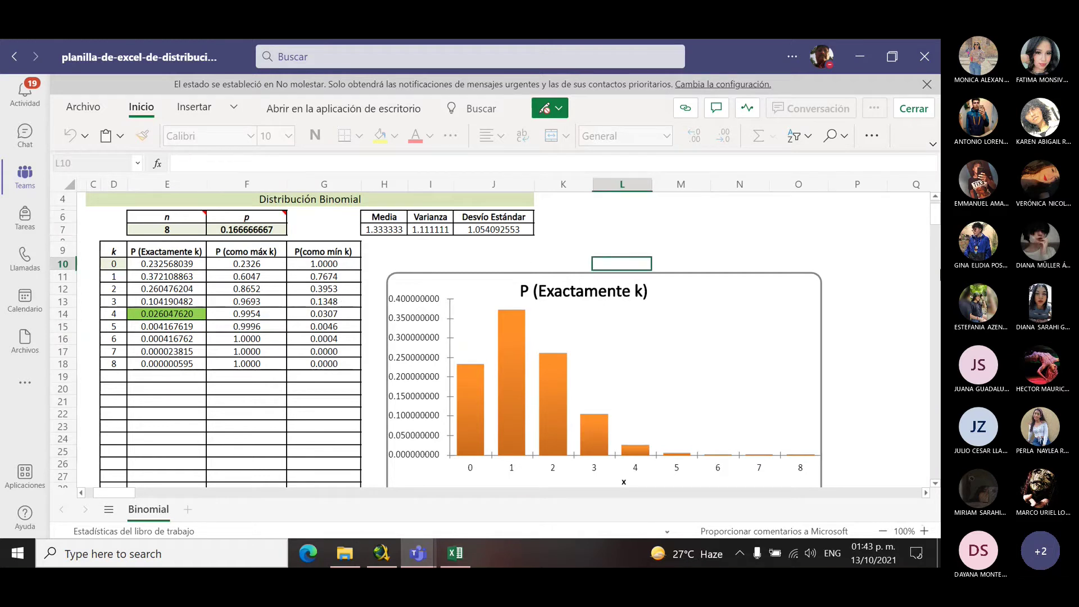
{"action": "scroll", "coordinate": [550, 249], "scroll_direction": "down", "scroll_amount": 1}
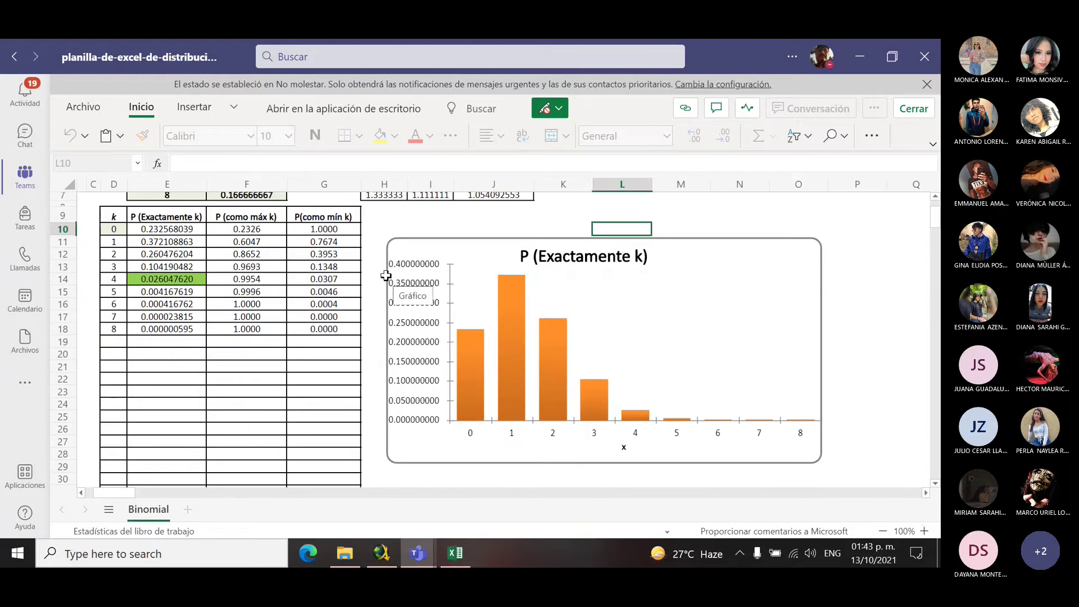
{"action": "left_click", "coordinate": [194, 232]}
{"action": "scroll", "coordinate": [249, 268], "scroll_direction": "up", "scroll_amount": 2}
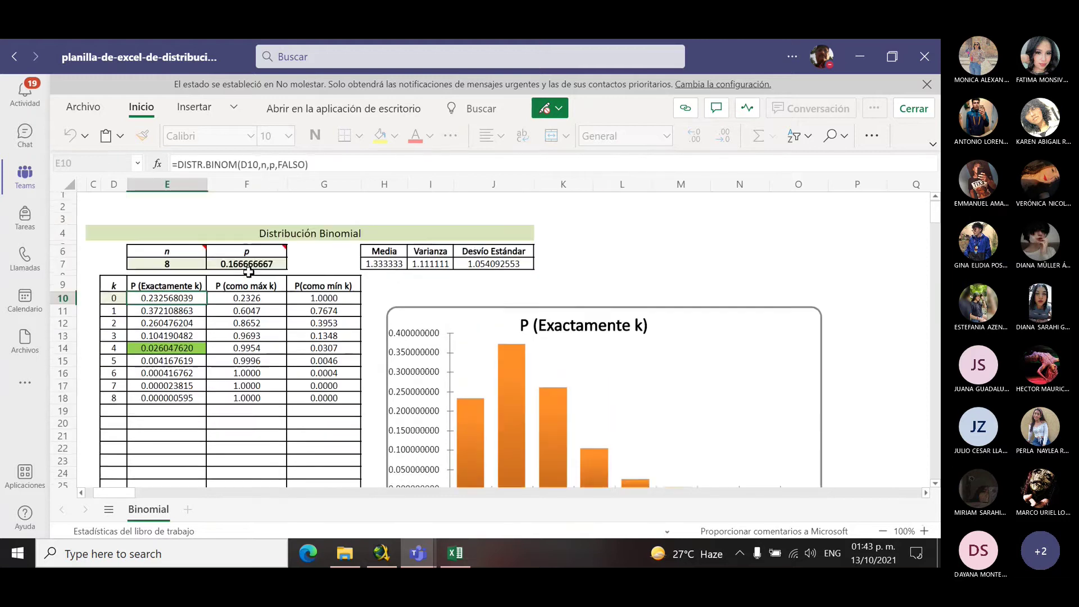
{"action": "left_click", "coordinate": [248, 269]}
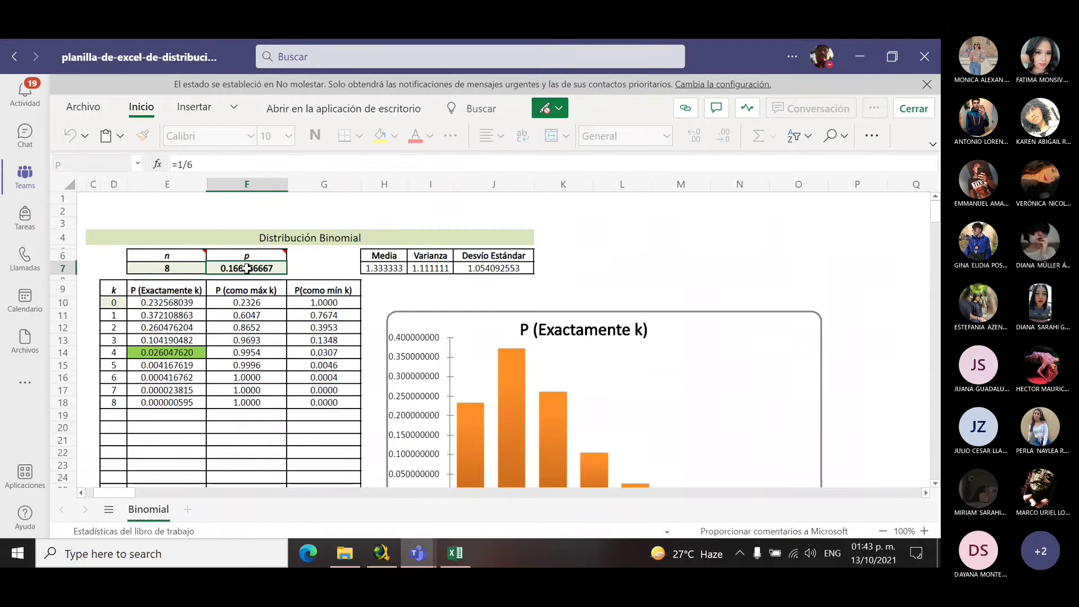
Step: In File Explorer, open planilla-de-excel-de-distribucion-binomial1 in Excel from distribucion de probabilidad > discretas > binomial
{"action": "left_click", "coordinate": [345, 553]}
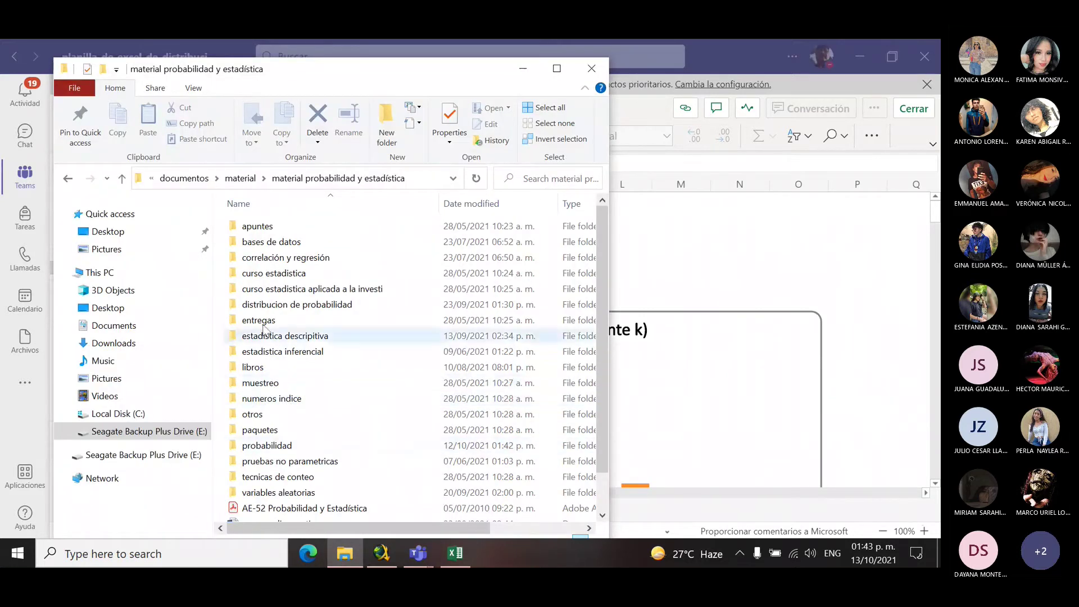
{"action": "double_click", "coordinate": [298, 304]}
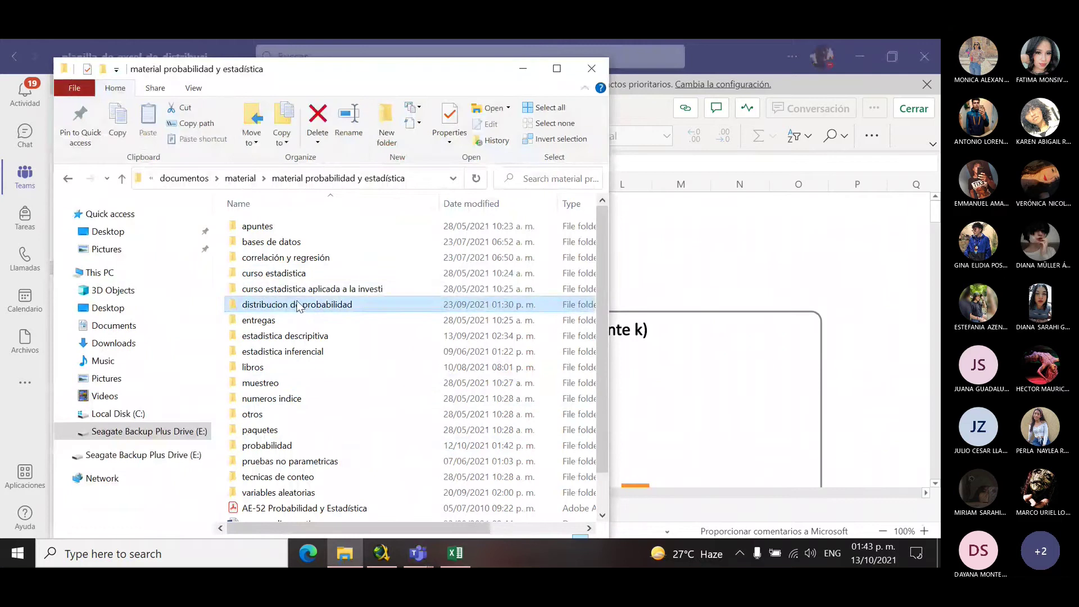
{"action": "left_click", "coordinate": [266, 248]}
{"action": "double_click", "coordinate": [265, 245]}
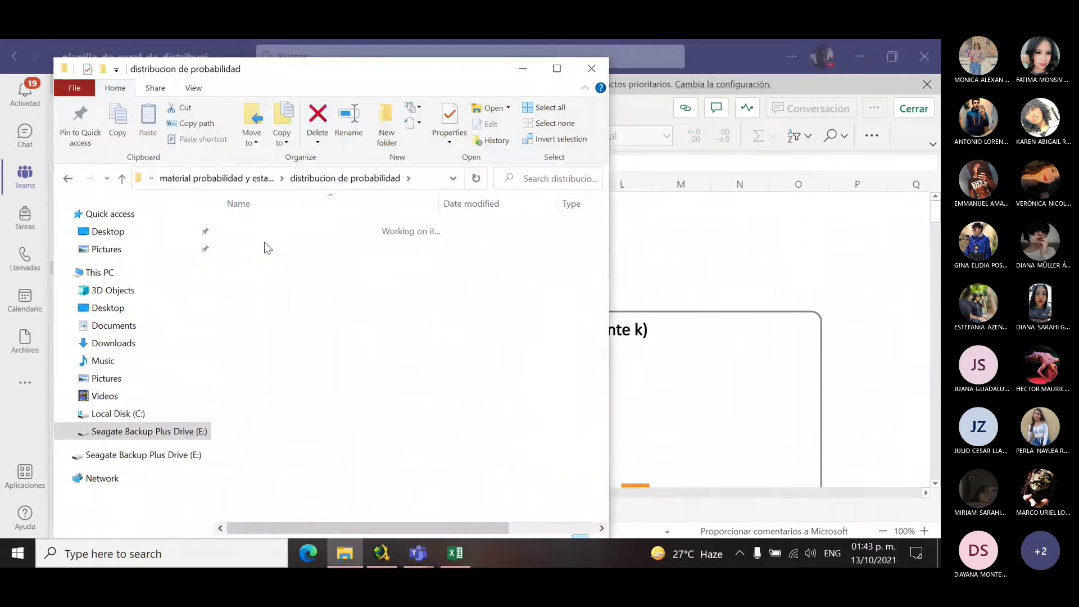
{"action": "double_click", "coordinate": [272, 242]}
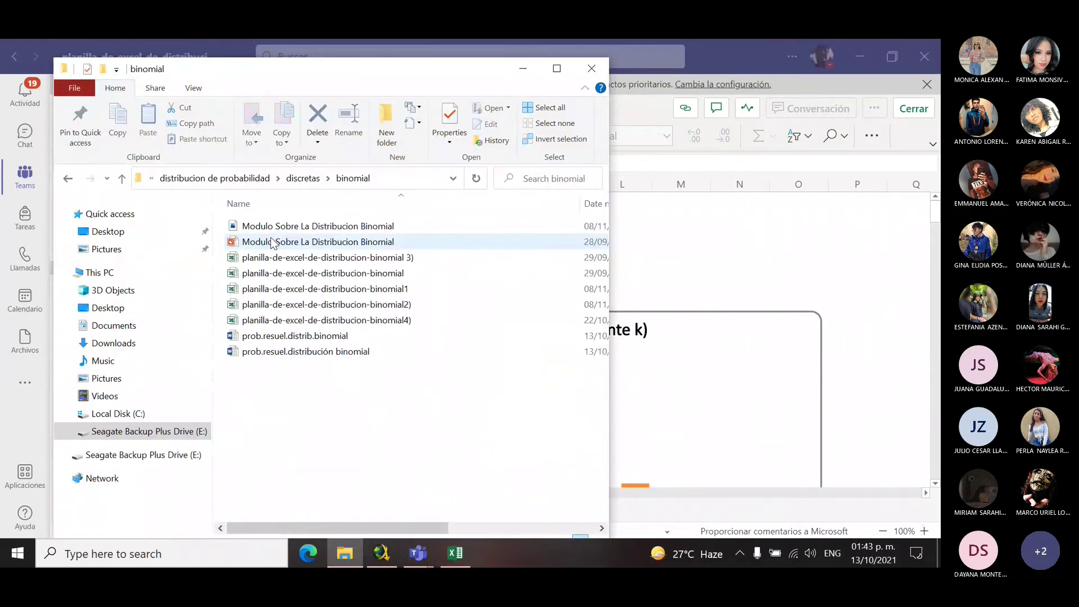
{"action": "left_click", "coordinate": [357, 290]}
{"action": "double_click", "coordinate": [358, 290]}
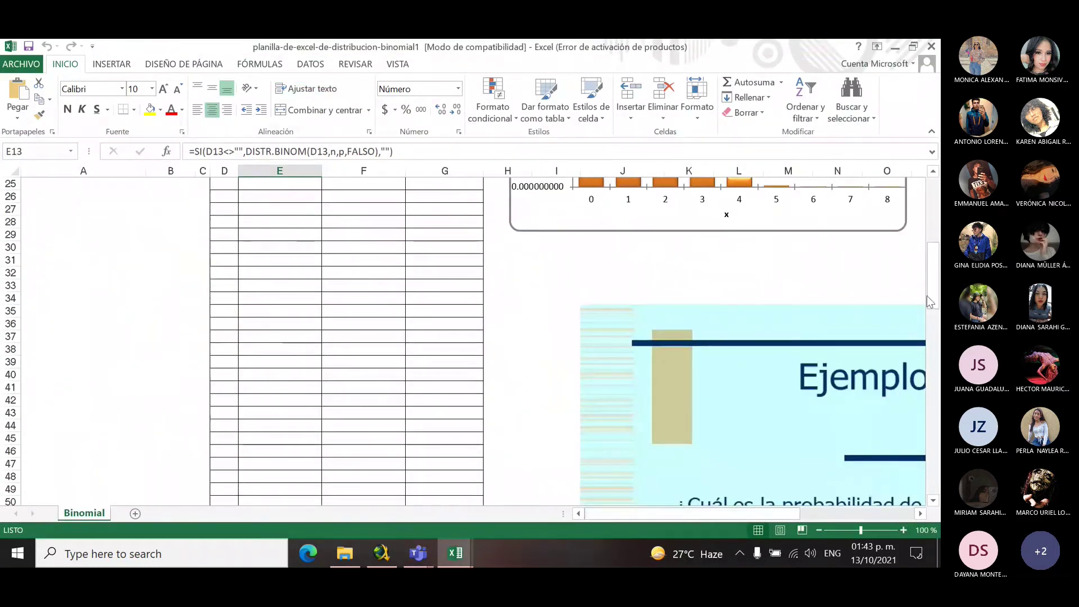
Step: Set the success probability p in cell F7 of the Binomial sheet to 0.3
{"action": "scroll", "coordinate": [312, 340], "scroll_direction": "up", "scroll_amount": 8}
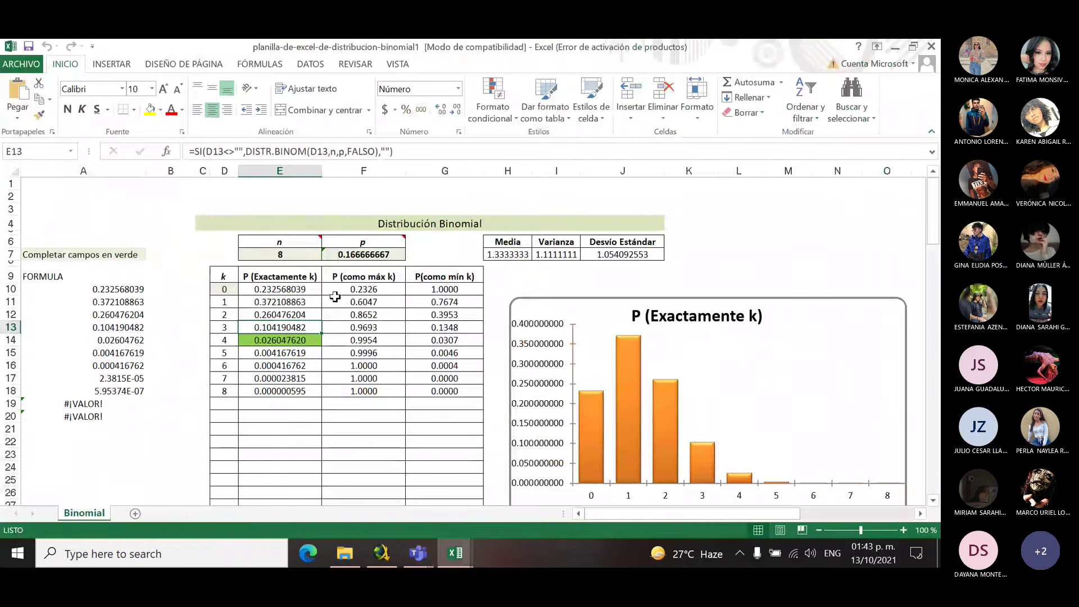
{"action": "left_click", "coordinate": [359, 257]}
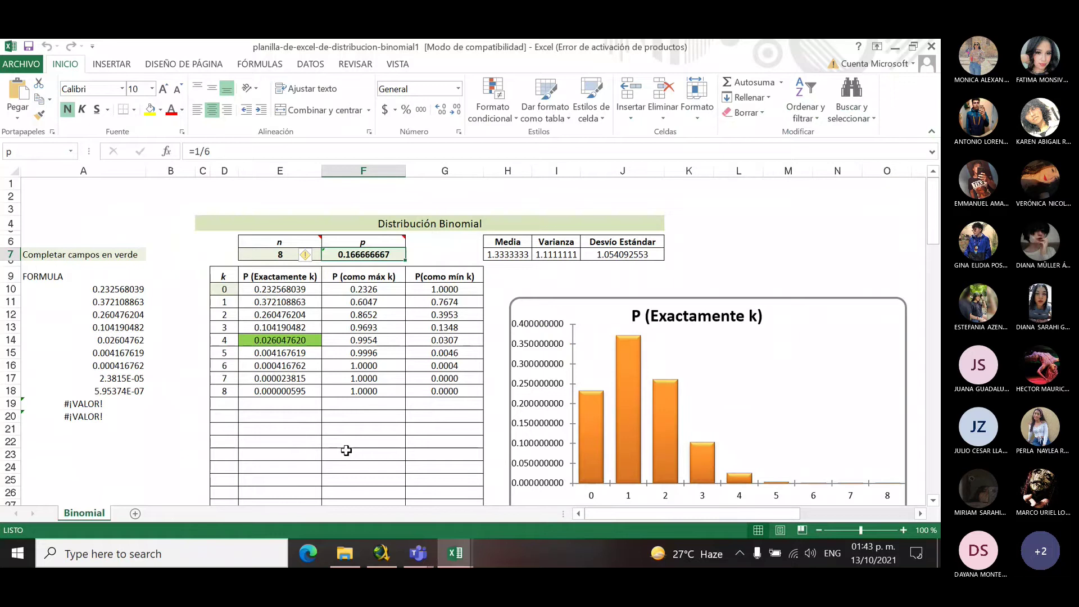
{"action": "type", "text": "0"}
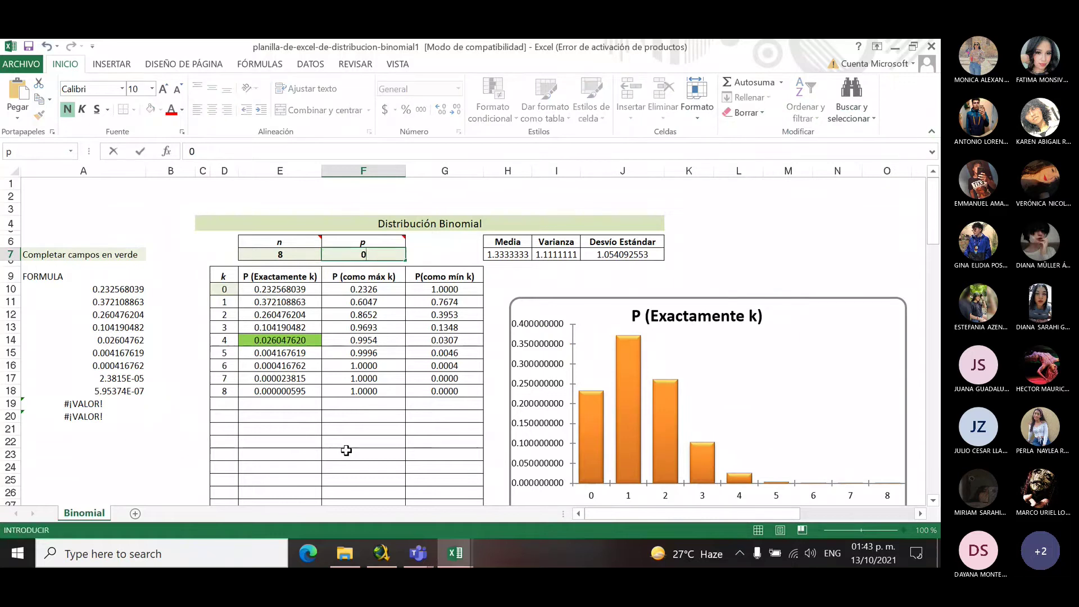
{"action": "type", "text": ".3"}
{"action": "left_click", "coordinate": [302, 370]}
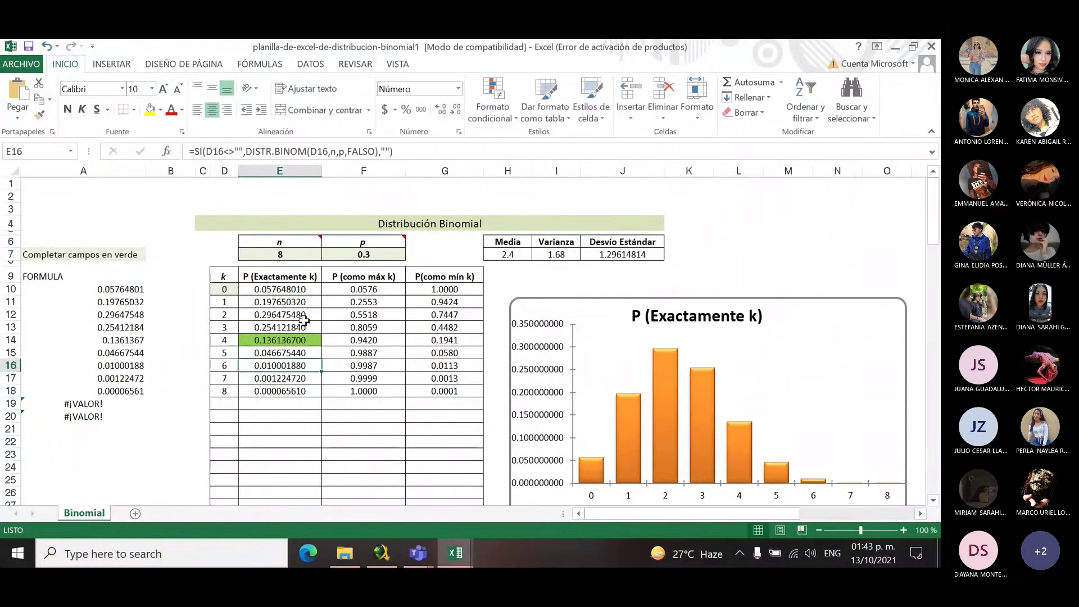
Step: Set the number of trials n in E7 to 40 and review the recalculated probability table and chart
{"action": "left_click", "coordinate": [284, 256]}
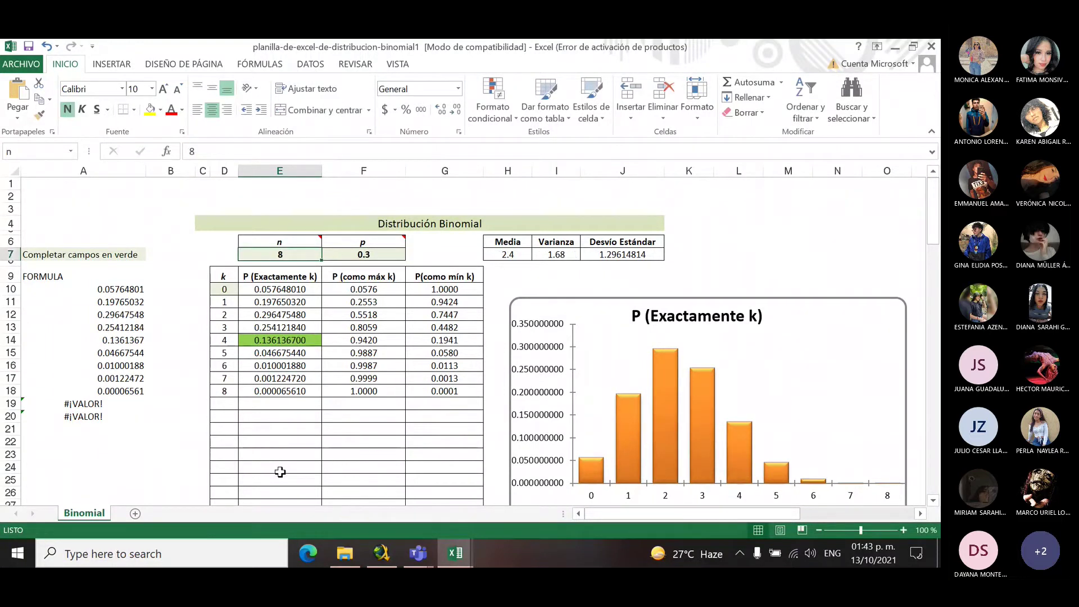
{"action": "type", "text": "40"}
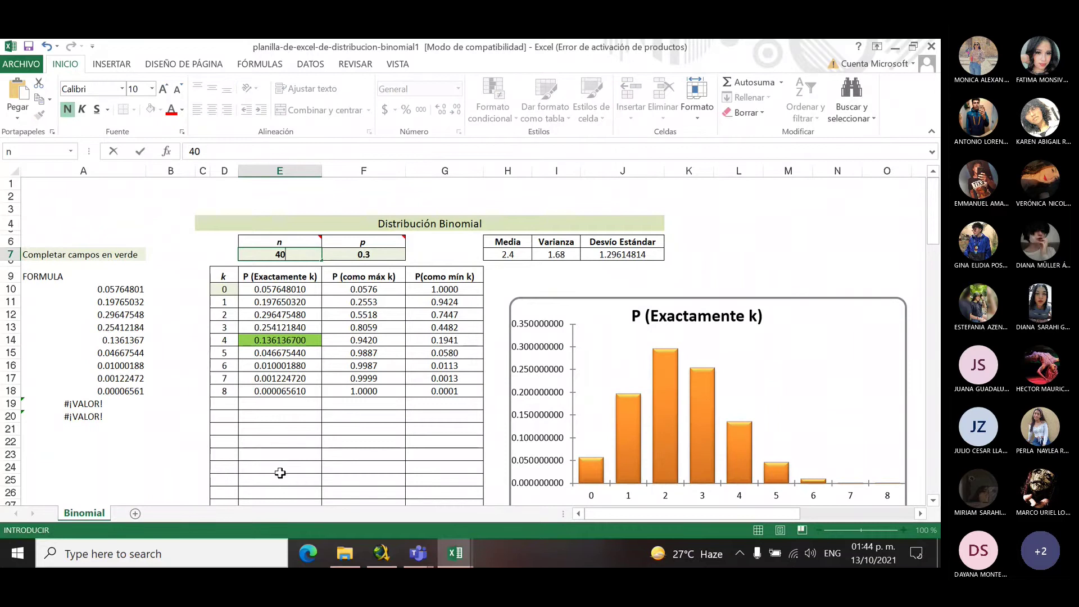
{"action": "left_click", "coordinate": [288, 418]}
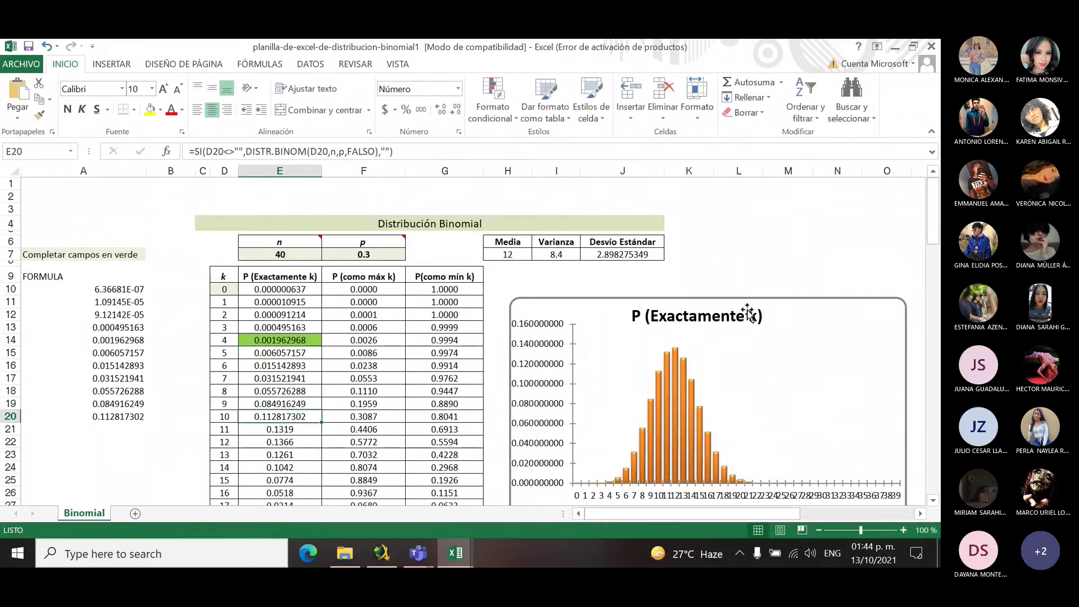
{"action": "left_click_drag", "start_coordinate": [933, 211], "coordinate": [933, 236]}
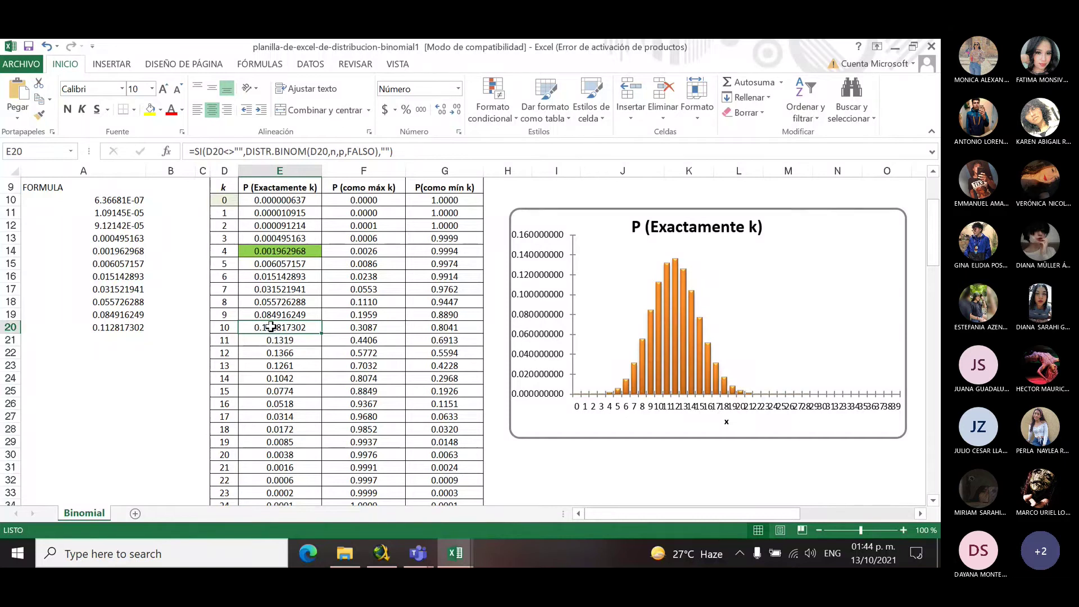
Step: Check the at-most and at-least probability formulas for k = 10 in F20 and G20
{"action": "left_click", "coordinate": [372, 327]}
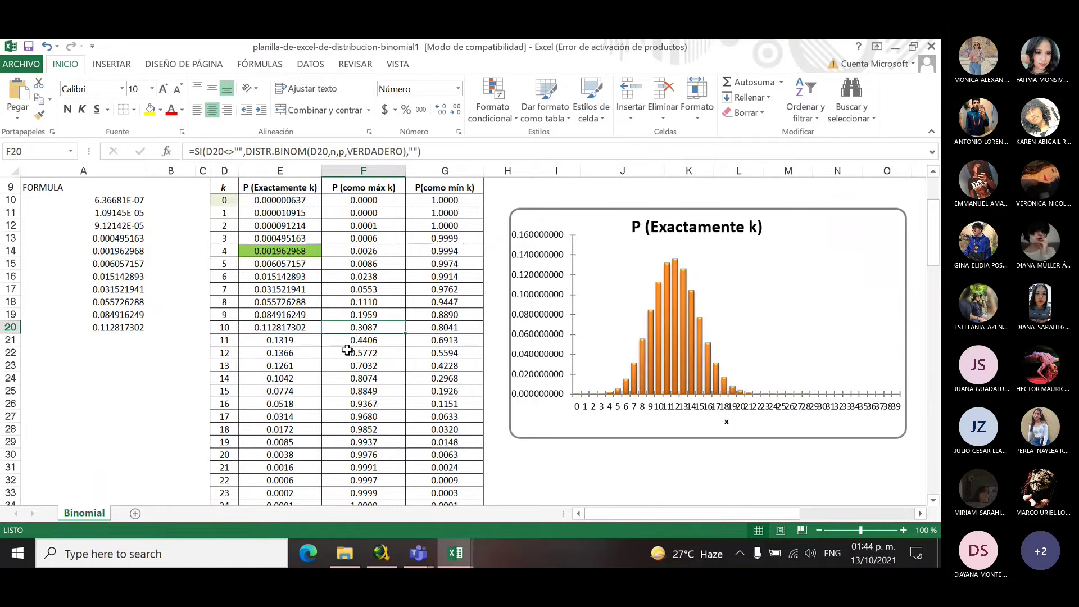
{"action": "left_click", "coordinate": [438, 331]}
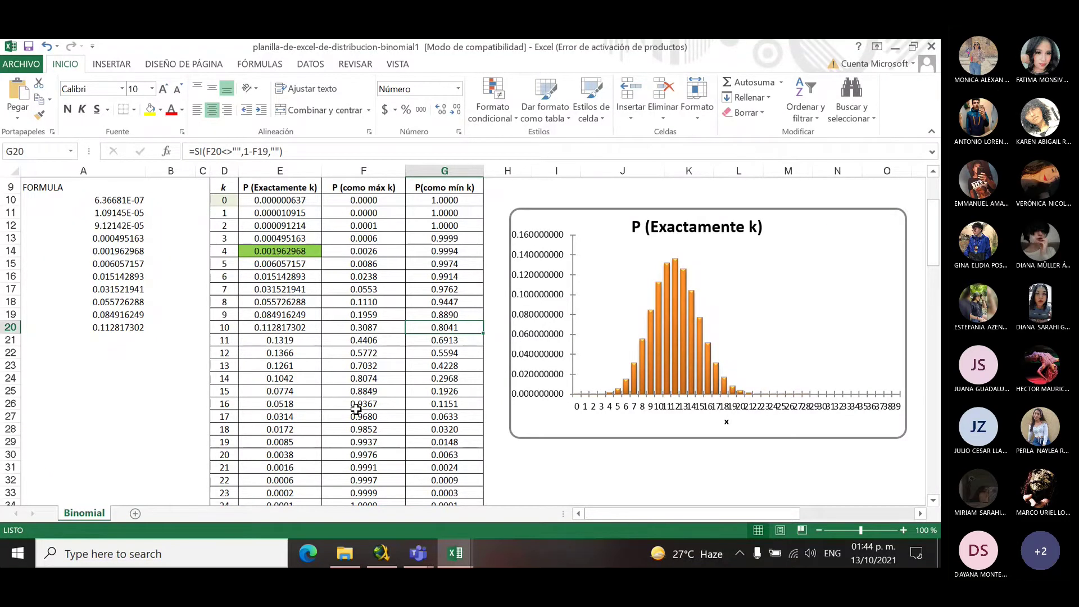
Step: Set the number of trials n in E7 of the Binomial sheet to 42
{"action": "left_click_drag", "start_coordinate": [933, 233], "coordinate": [933, 211]}
{"action": "left_click", "coordinate": [376, 252]}
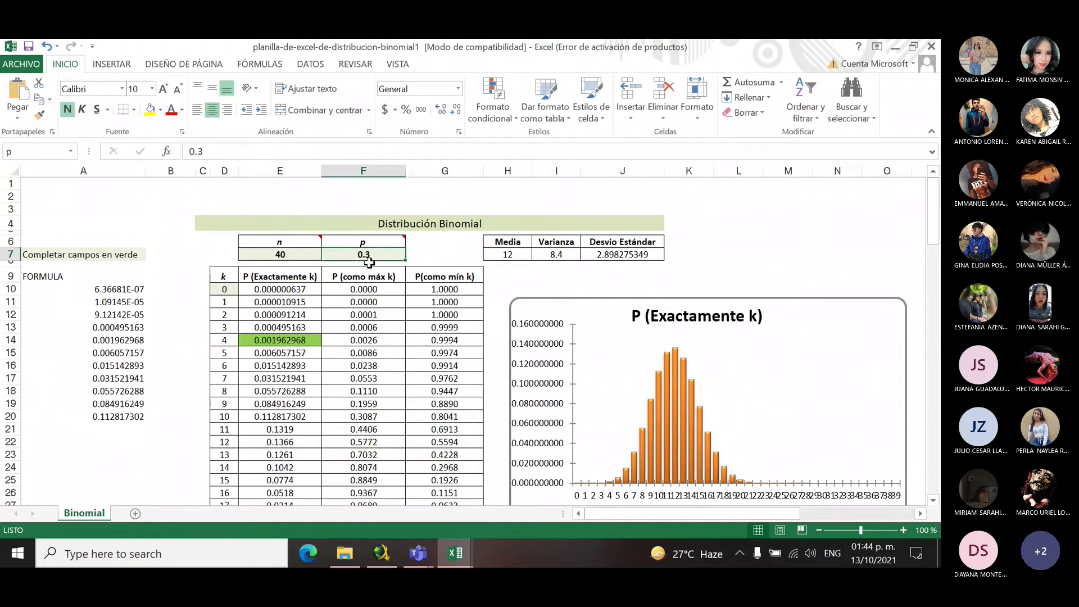
{"action": "left_click", "coordinate": [287, 258]}
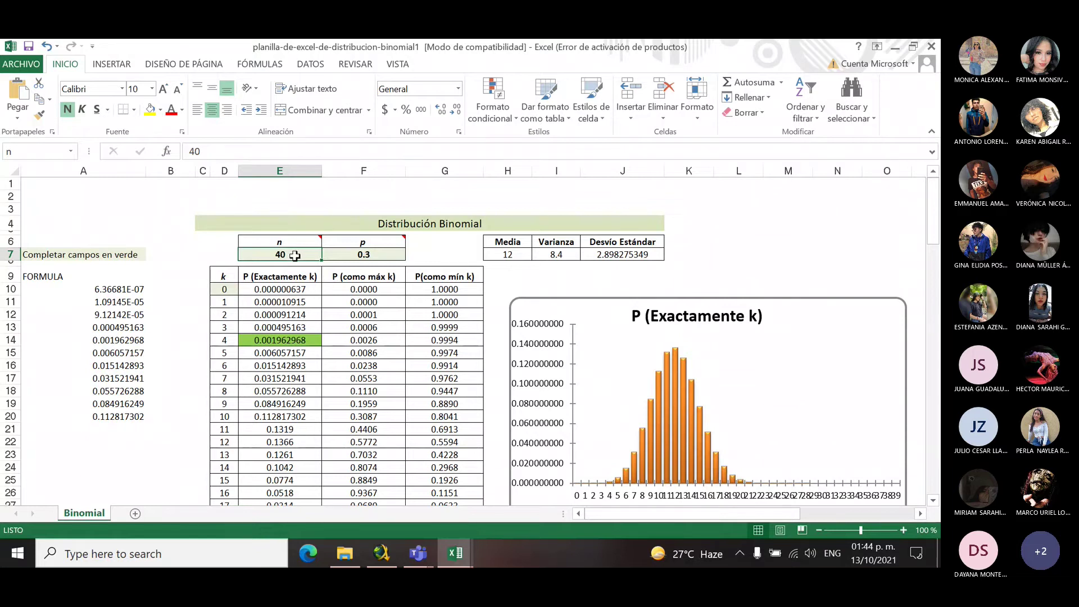
{"action": "type", "text": "42"}
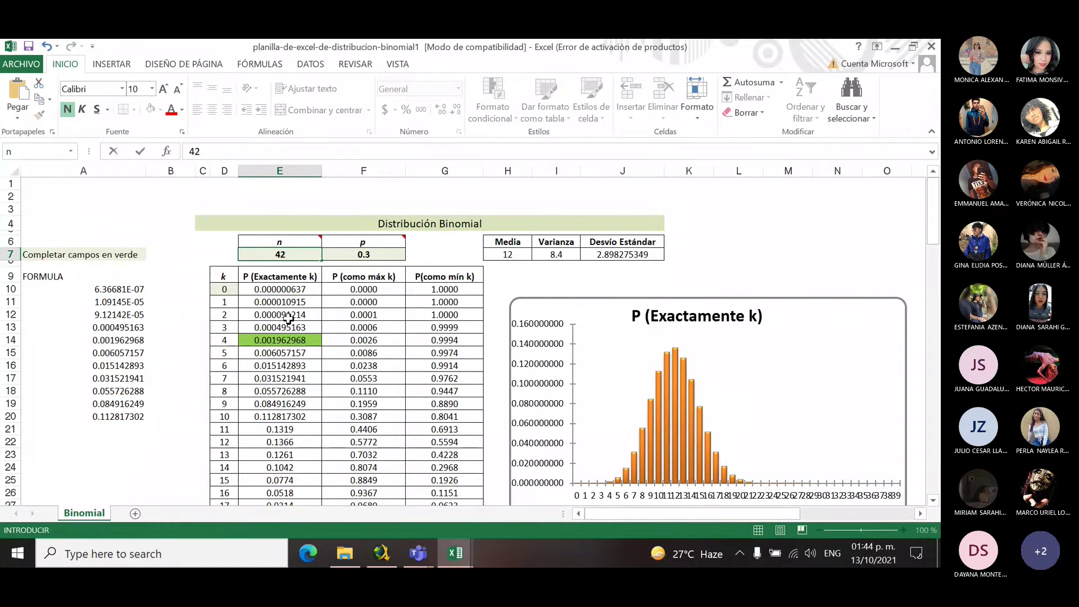
{"action": "left_click", "coordinate": [289, 319]}
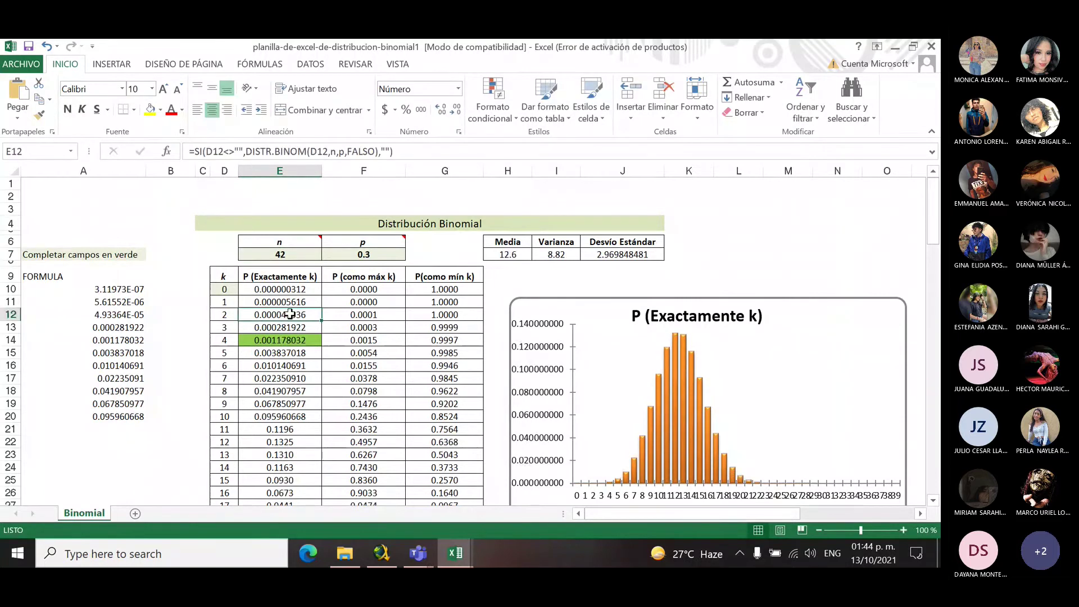
Step: Set the success probability p in F7 to 0.45
{"action": "left_click", "coordinate": [364, 255]}
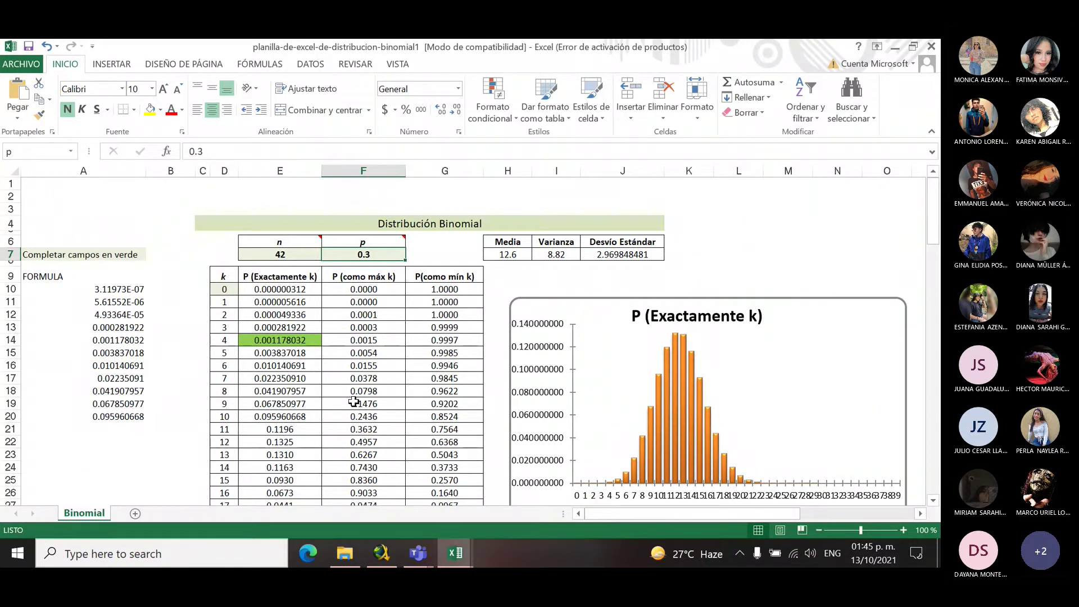
{"action": "type", "text": "0."}
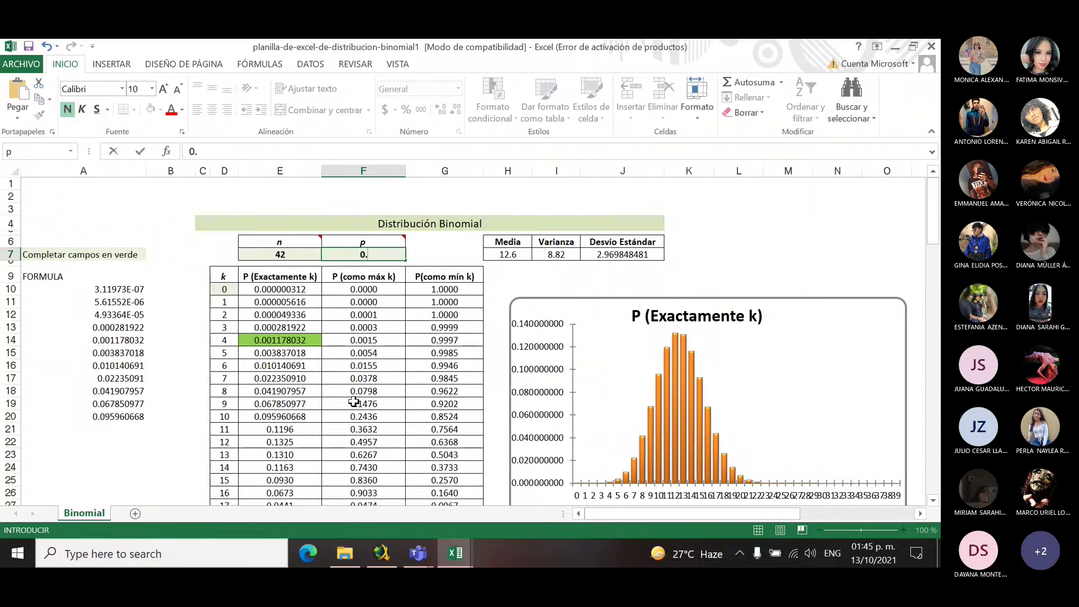
{"action": "type", "text": "45"}
{"action": "key", "text": "Return"}
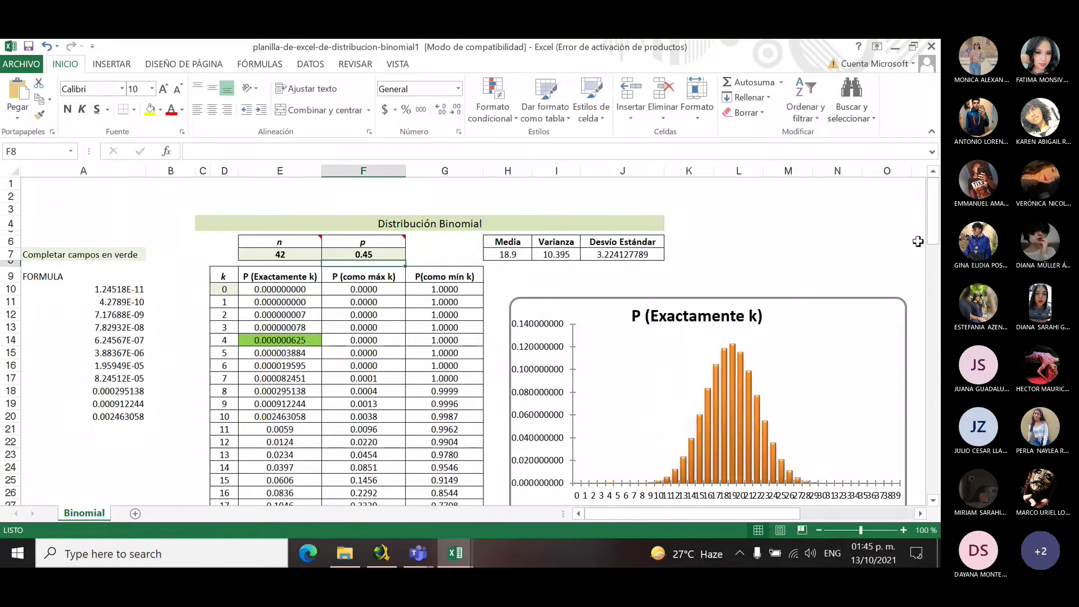
Step: Examine the exact, at-most and at-least probabilities in the table rows for k = 5 and k = 20
{"action": "mouse_move", "coordinate": [931, 211]}
{"action": "left_mouse_down"}
{"action": "mouse_move", "coordinate": [938, 241]}
{"action": "mouse_move", "coordinate": [937, 228]}
{"action": "left_mouse_up"}
{"action": "left_click", "coordinate": [362, 298]}
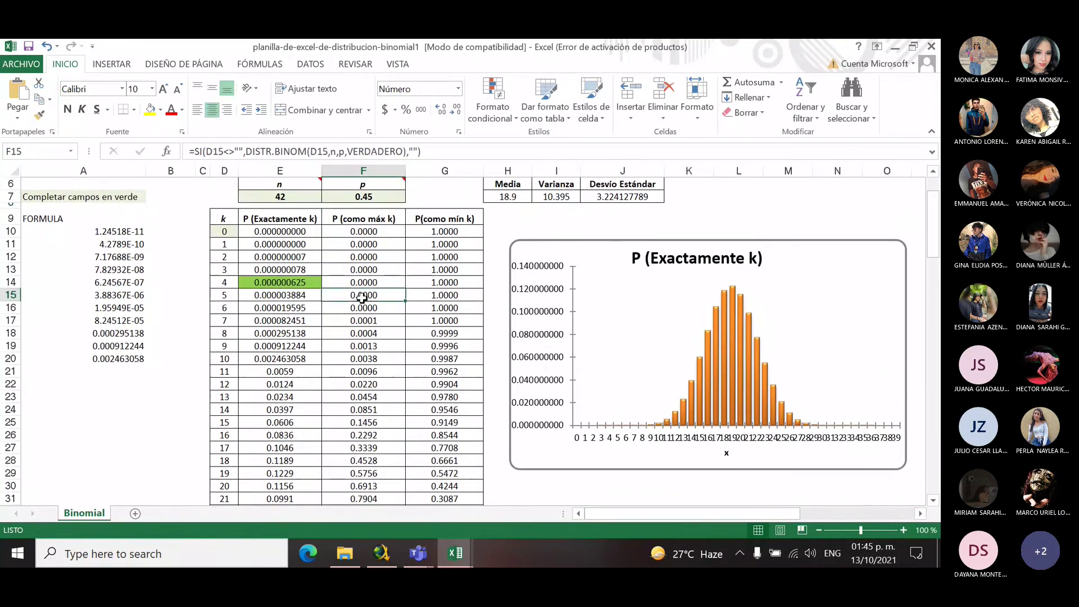
{"action": "left_click", "coordinate": [264, 296]}
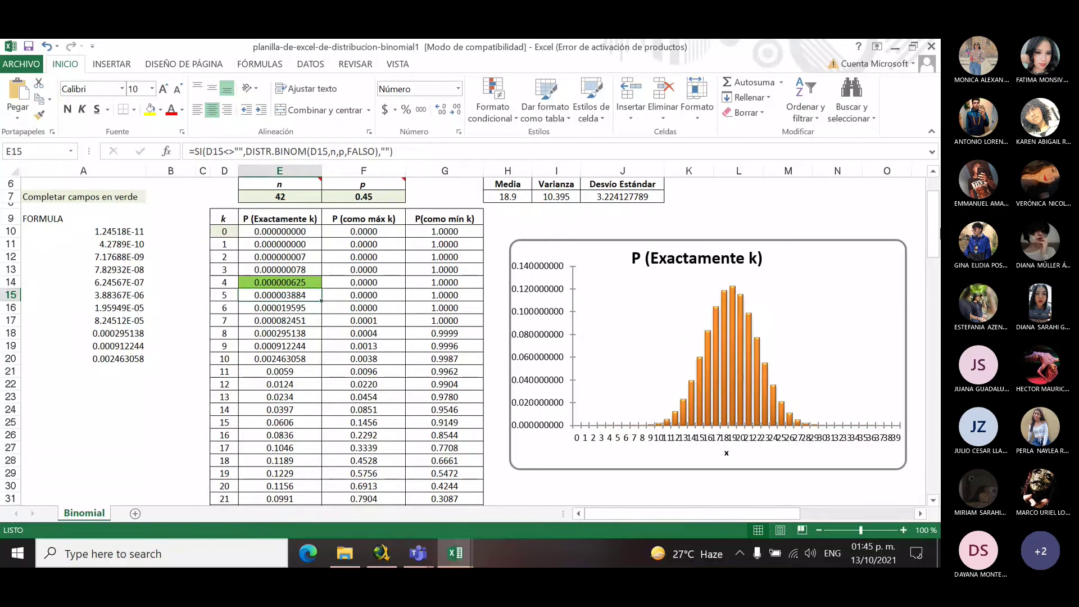
{"action": "left_click_drag", "start_coordinate": [933, 205], "coordinate": [933, 213]}
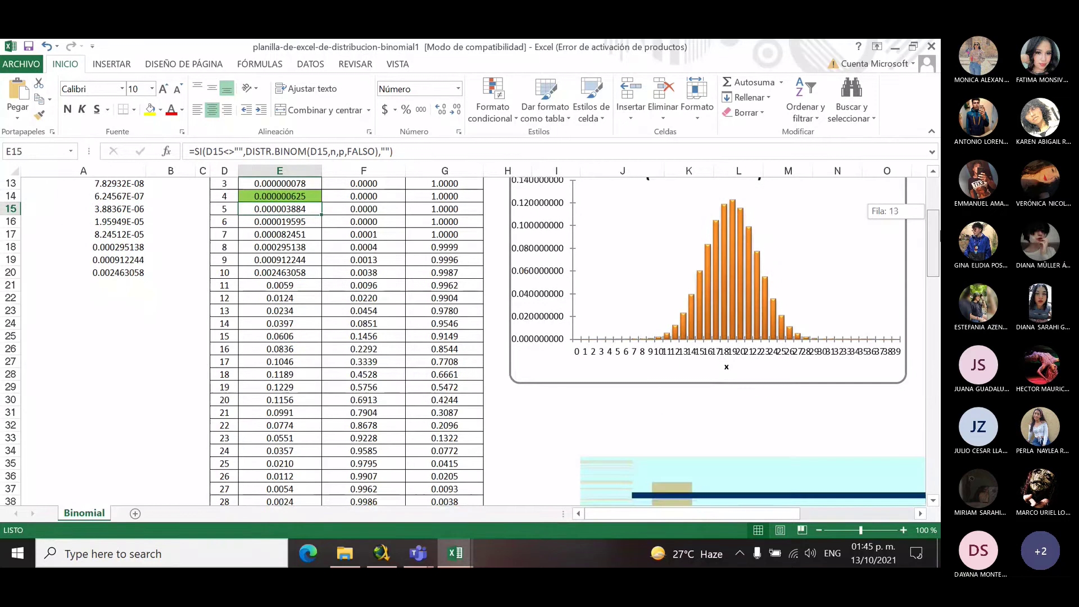
{"action": "left_click", "coordinate": [267, 402]}
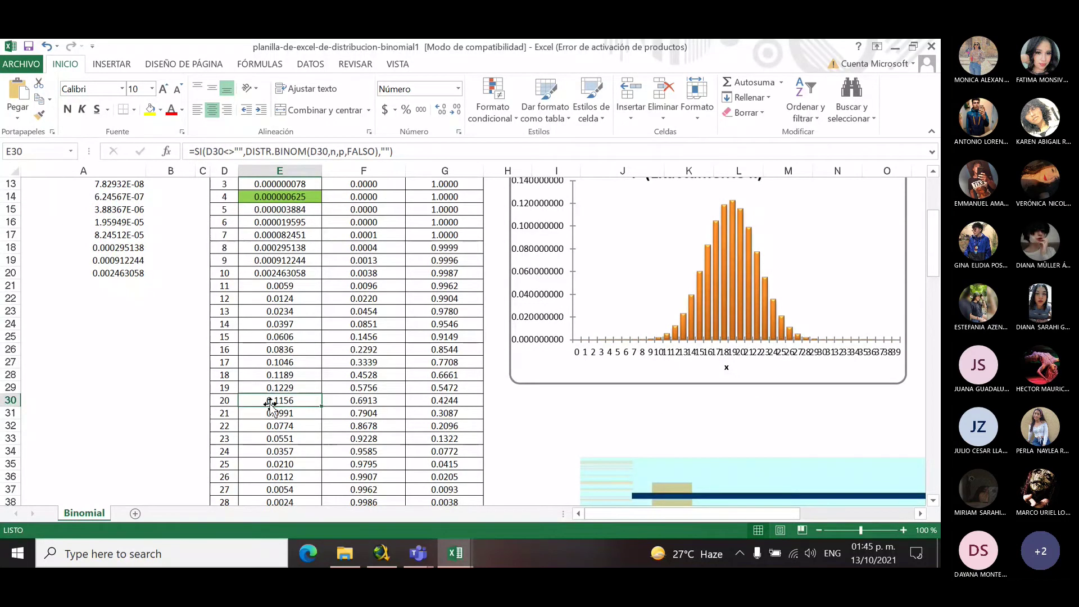
{"action": "left_click", "coordinate": [368, 402]}
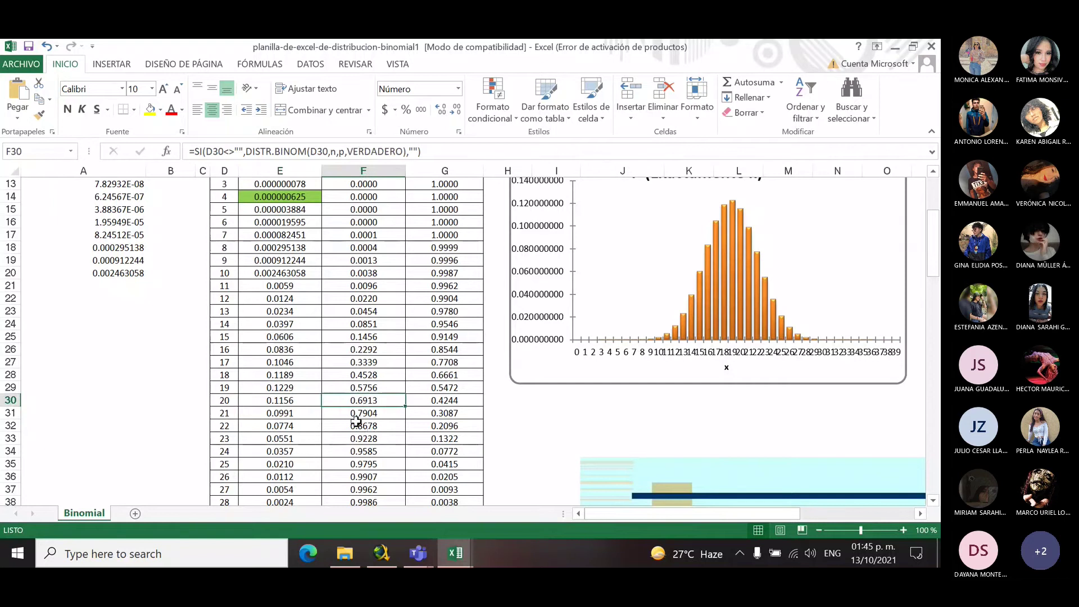
{"action": "left_click", "coordinate": [440, 402]}
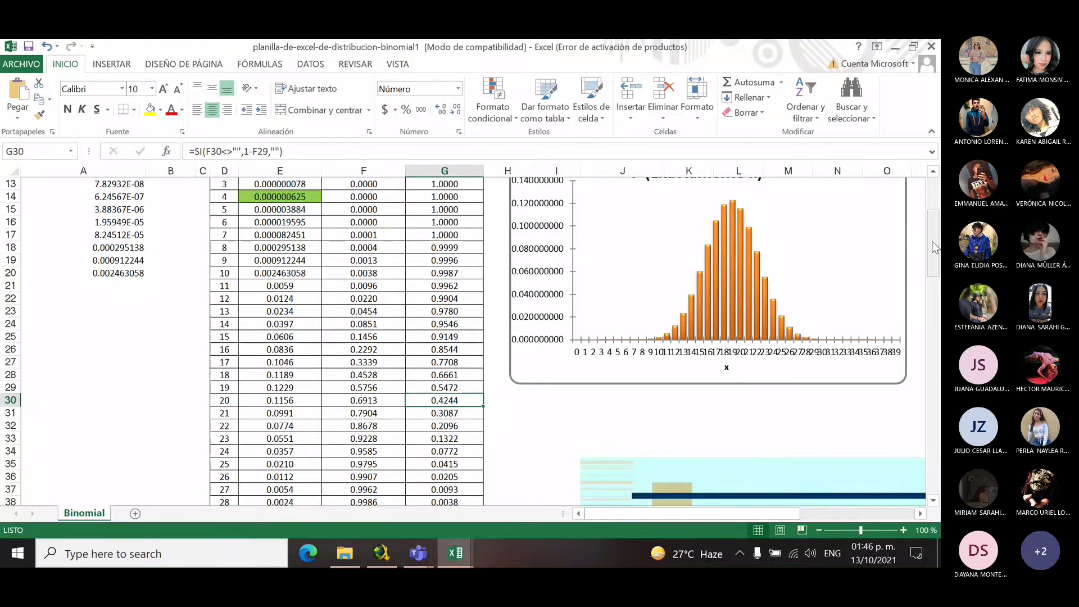
Step: Close the planilla-de-excel-de-distribucion-binomial1 workbook and return to the turismo workbook
{"action": "left_click_drag", "start_coordinate": [934, 247], "coordinate": [934, 239]}
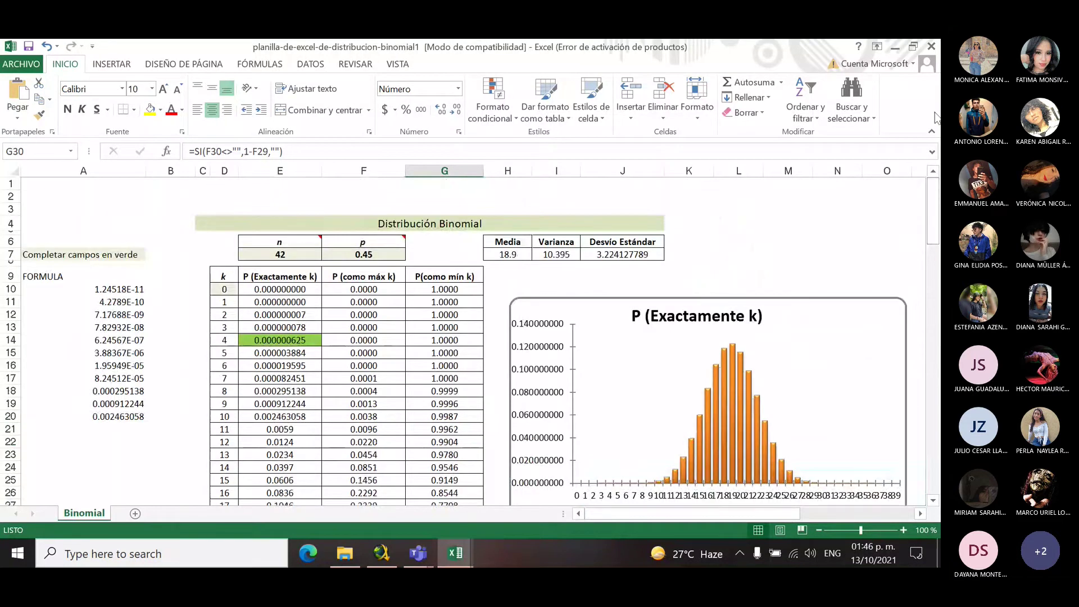
{"action": "left_click", "coordinate": [936, 48]}
{"action": "left_click", "coordinate": [458, 315]}
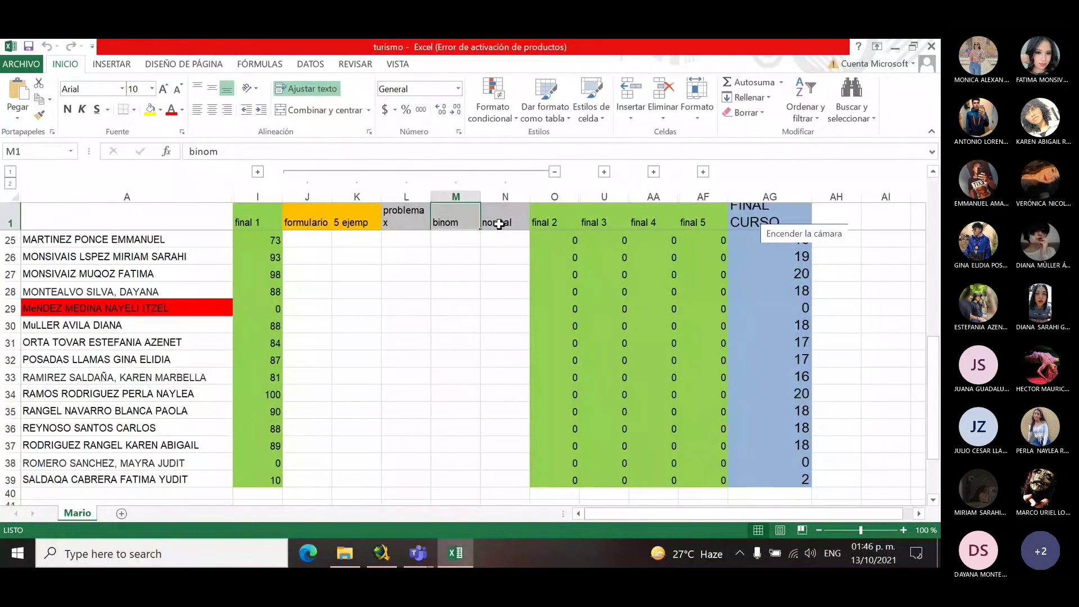
Step: Go to the normal column on the Mario sheet and select its first student cell, N2
{"action": "key", "text": "Right"}
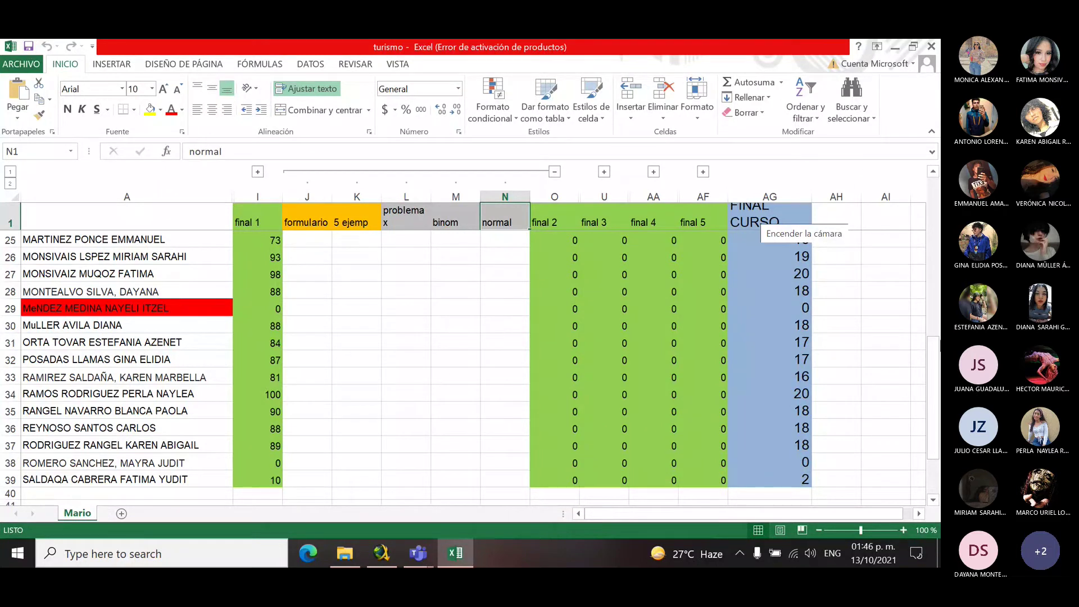
{"action": "left_click_drag", "start_coordinate": [933, 346], "coordinate": [933, 209]}
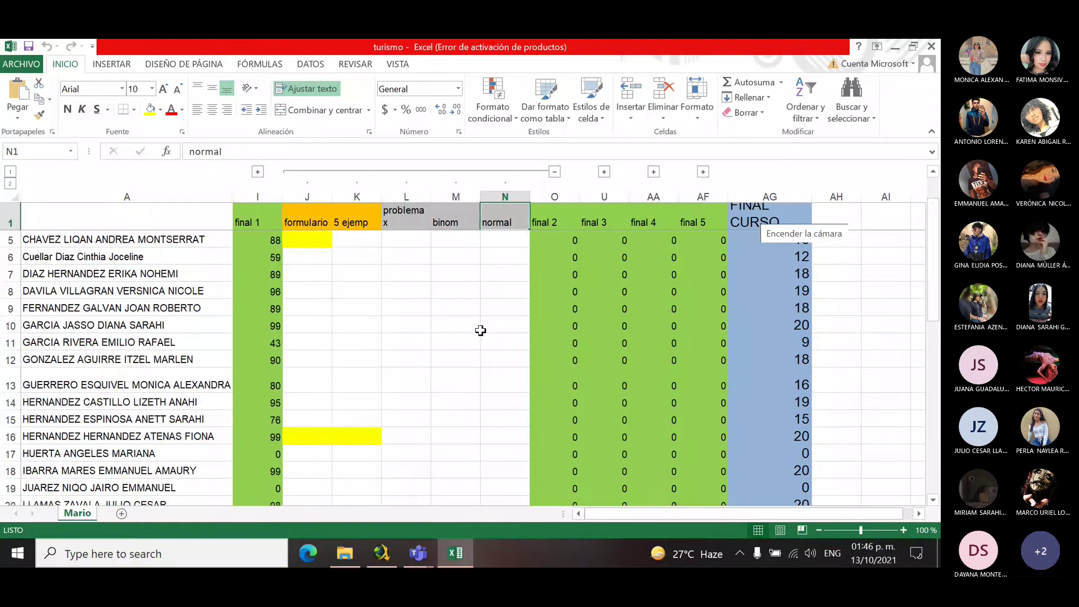
{"action": "left_click_drag", "start_coordinate": [934, 253], "coordinate": [934, 233]}
{"action": "left_click", "coordinate": [498, 235]}
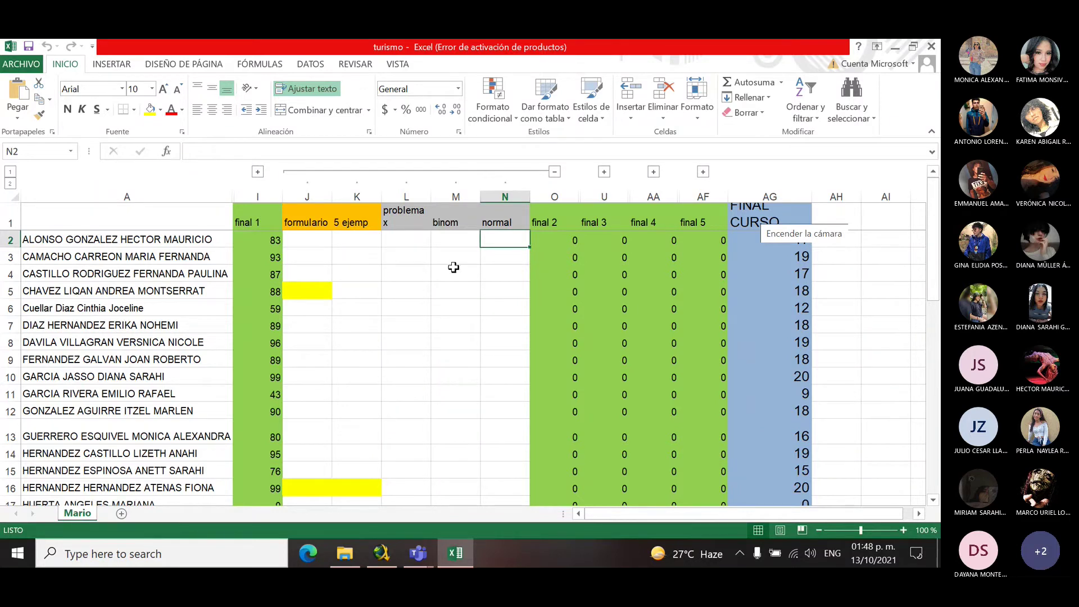
{"action": "left_click", "coordinate": [344, 553]}
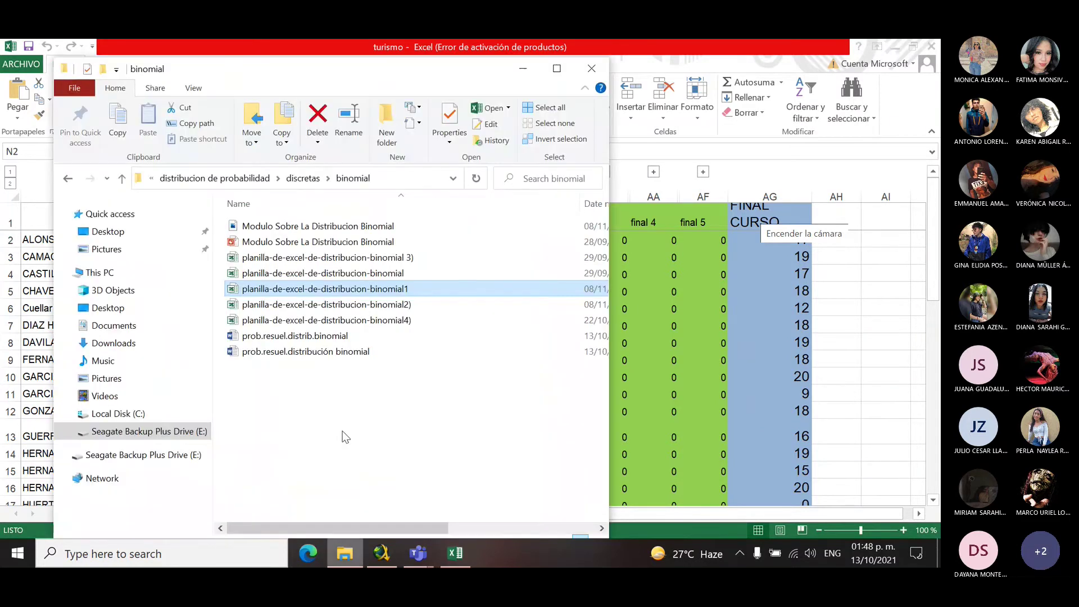
{"action": "left_click", "coordinate": [299, 178]}
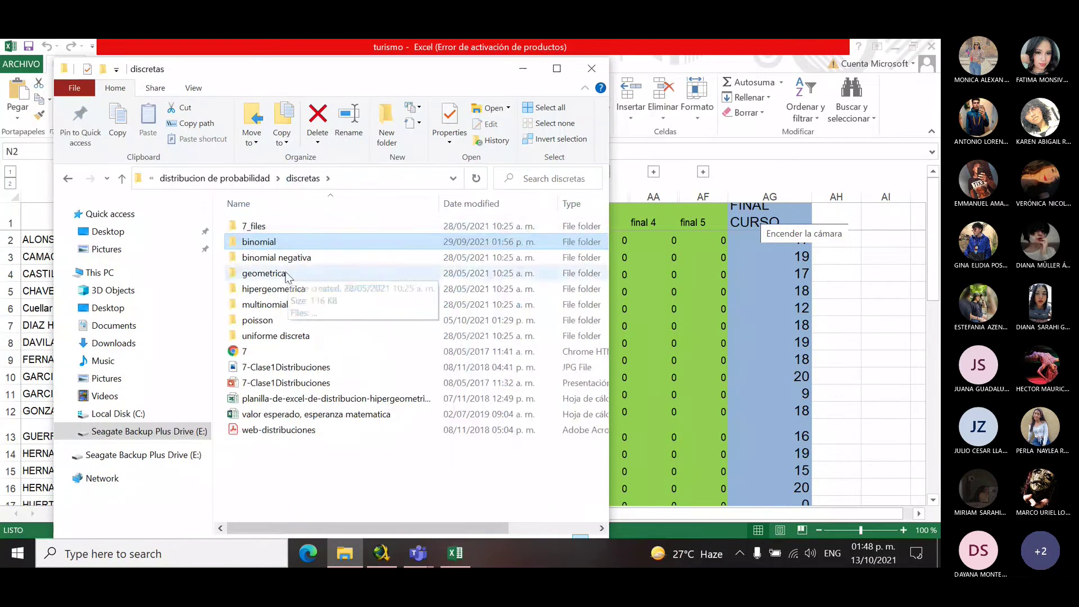
{"action": "left_click", "coordinate": [257, 179]}
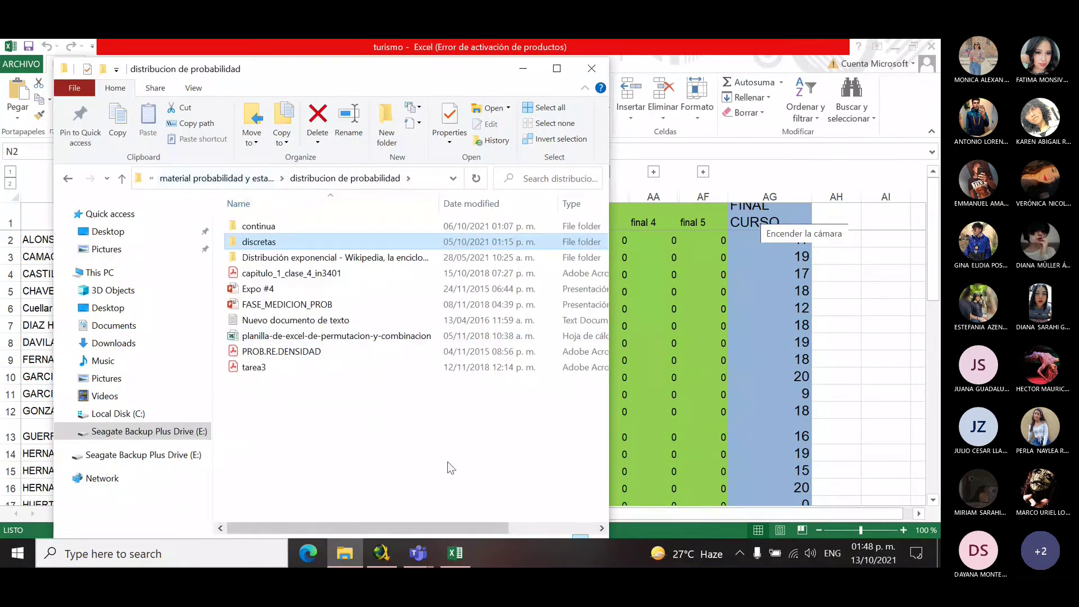
Step: Switch to Teams, leave the open binomial workbook and open the normal o de gauss folder in Materiales de clase
{"action": "left_click", "coordinate": [416, 553]}
{"action": "left_click", "coordinate": [337, 489]}
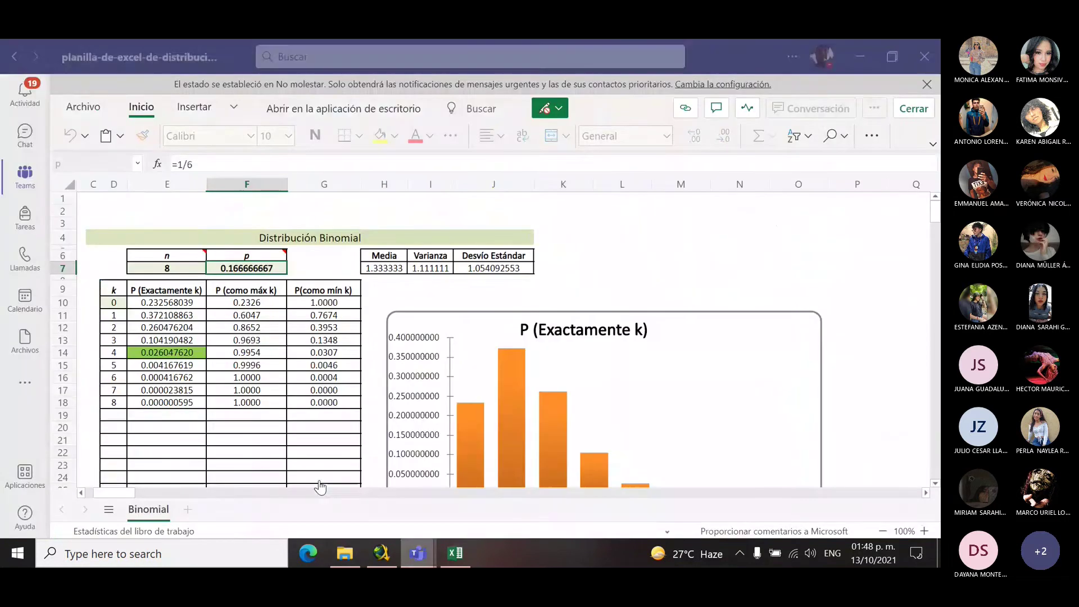
{"action": "left_click", "coordinate": [13, 59]}
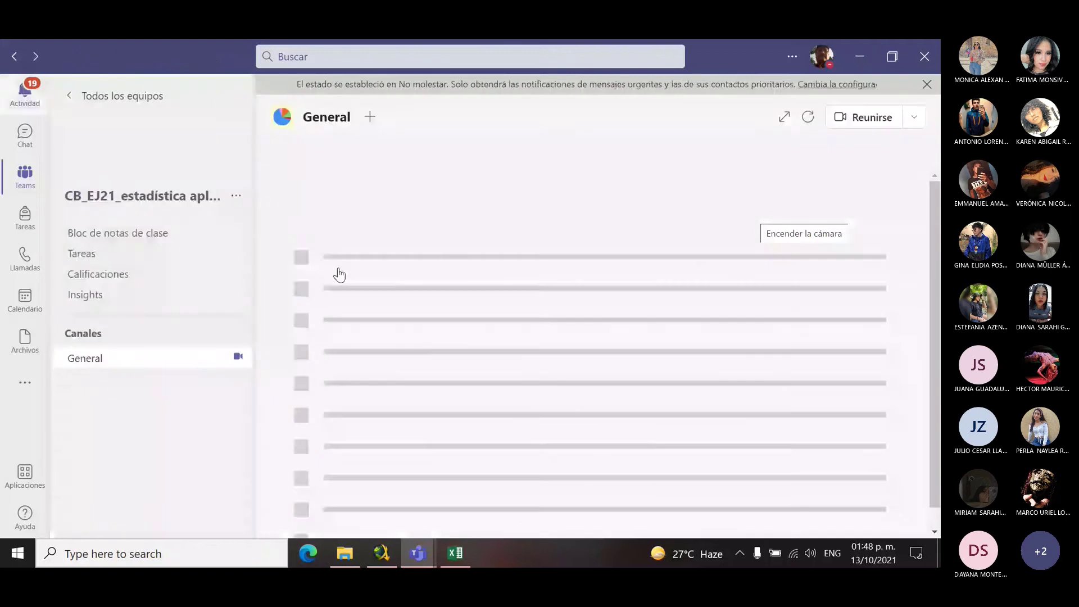
{"action": "left_click", "coordinate": [386, 258]}
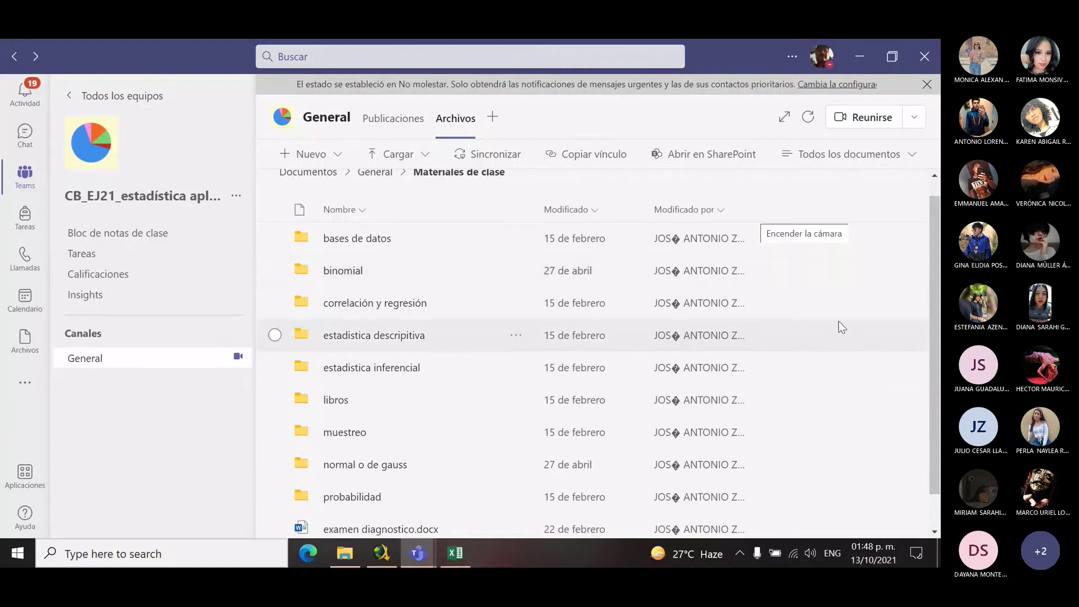
{"action": "left_click", "coordinate": [366, 466]}
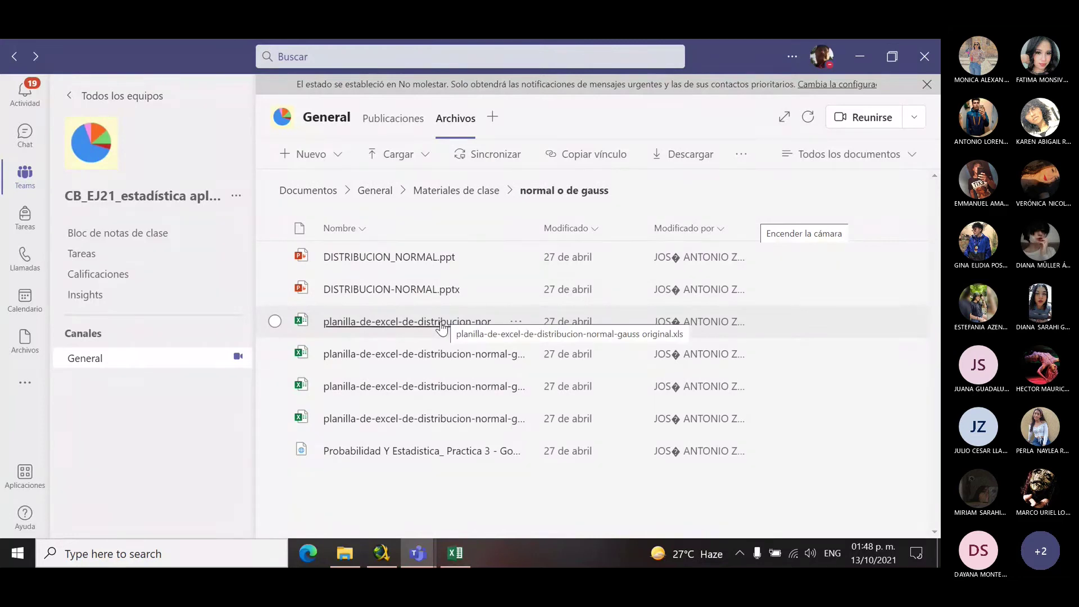
Step: Switch to Excel and close the turismo workbook
{"action": "left_click", "coordinate": [455, 553]}
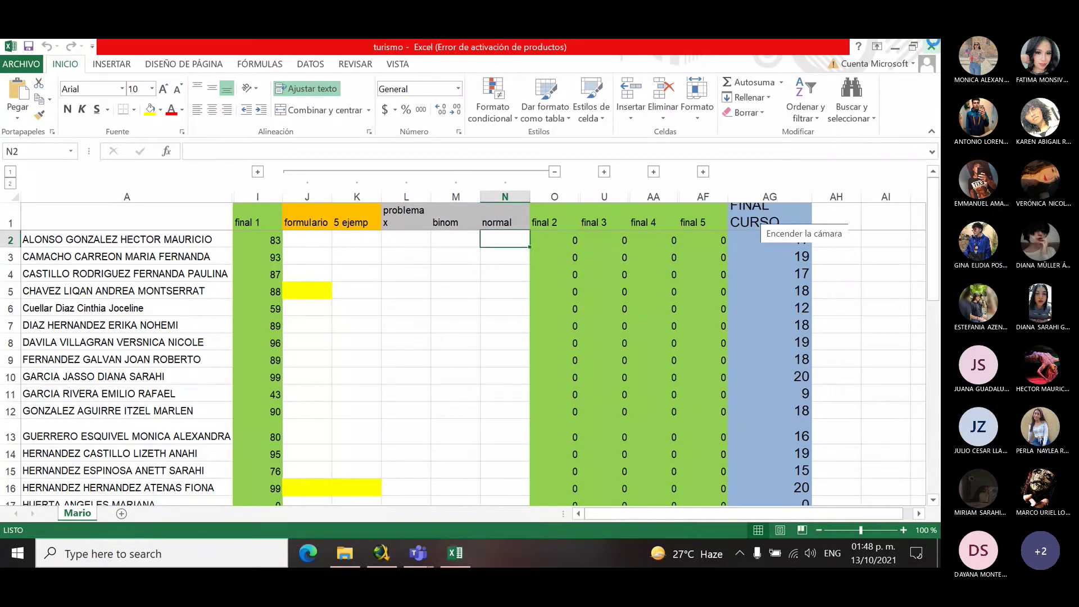
{"action": "left_click", "coordinate": [931, 46]}
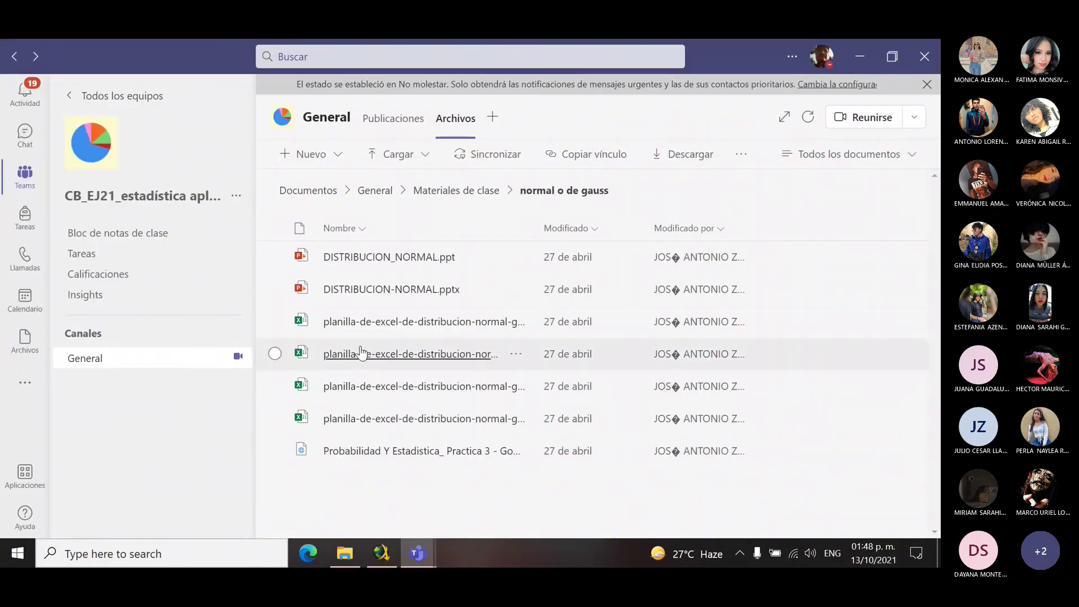
Step: In Teams, open the second planilla-de-excel-de-distribucion-normal workbook in the list and show its Normal sheet
{"action": "left_click", "coordinate": [449, 354]}
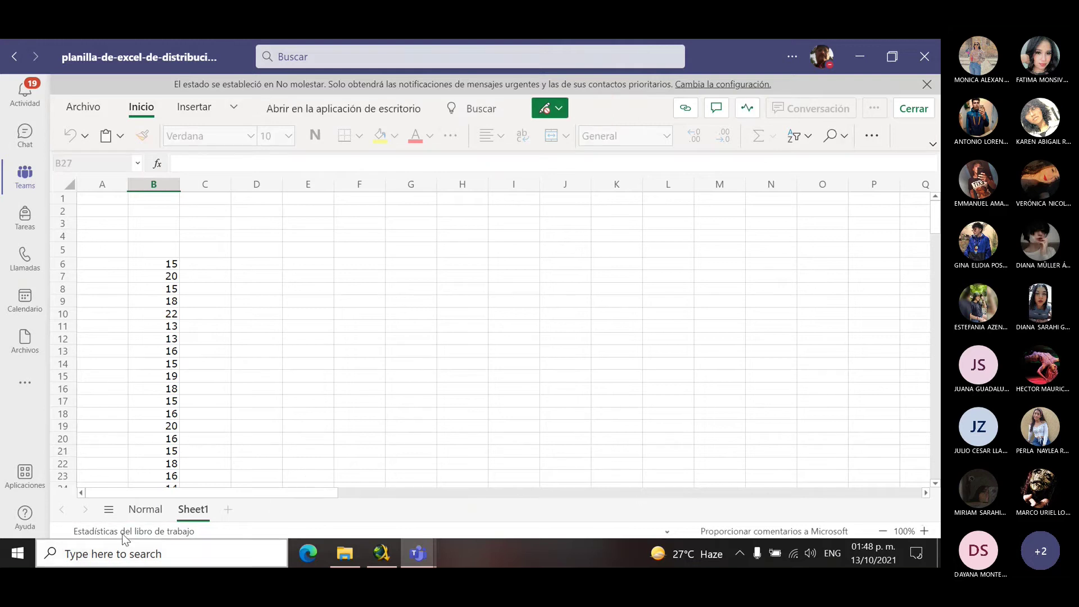
{"action": "left_click", "coordinate": [148, 509]}
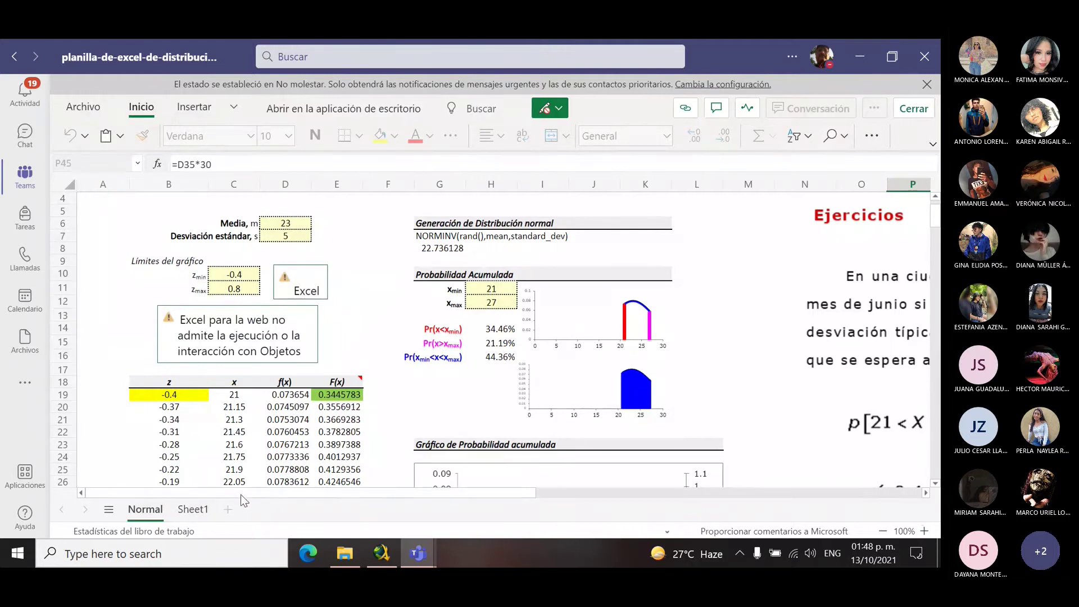
Step: Examine the June temperature exercise, the mean and standard deviation inputs, the z table and the cumulative probability chart
{"action": "left_click_drag", "start_coordinate": [241, 494], "coordinate": [499, 487]}
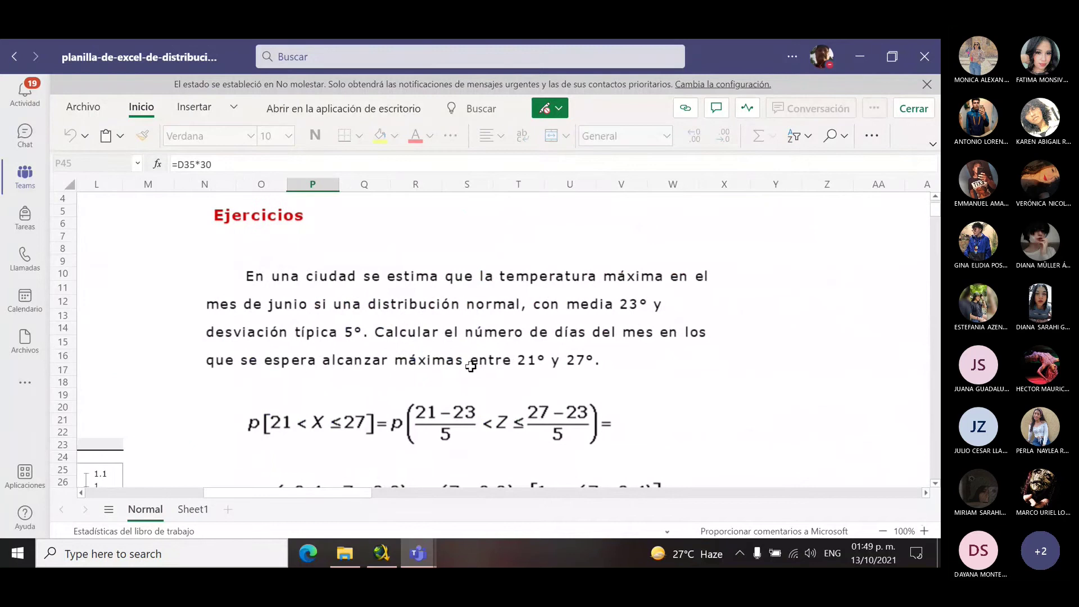
{"action": "left_click", "coordinate": [527, 497]}
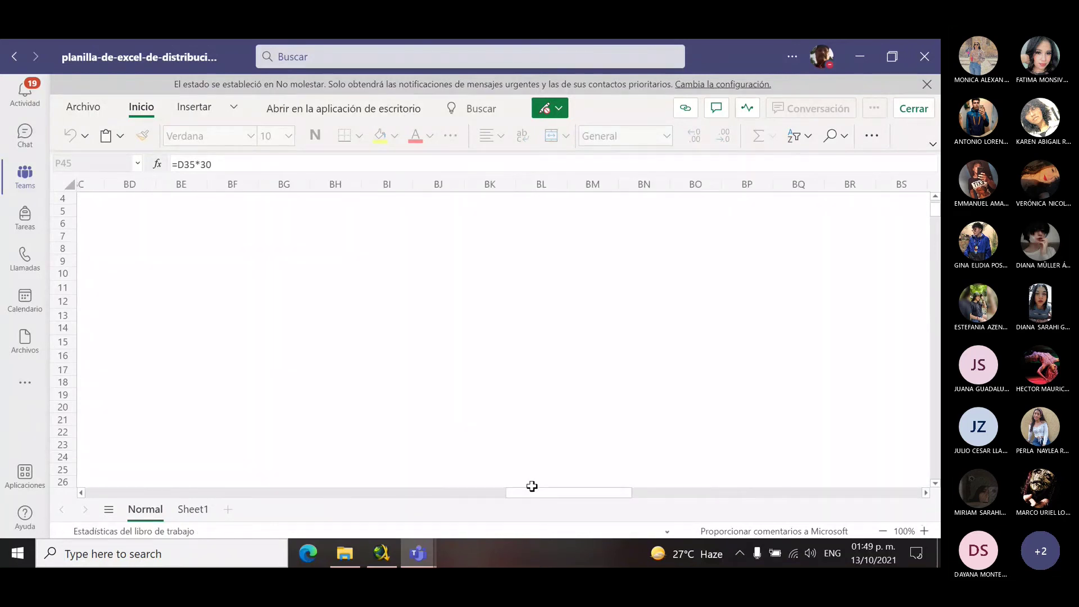
{"action": "left_click_drag", "start_coordinate": [532, 487], "coordinate": [208, 475]}
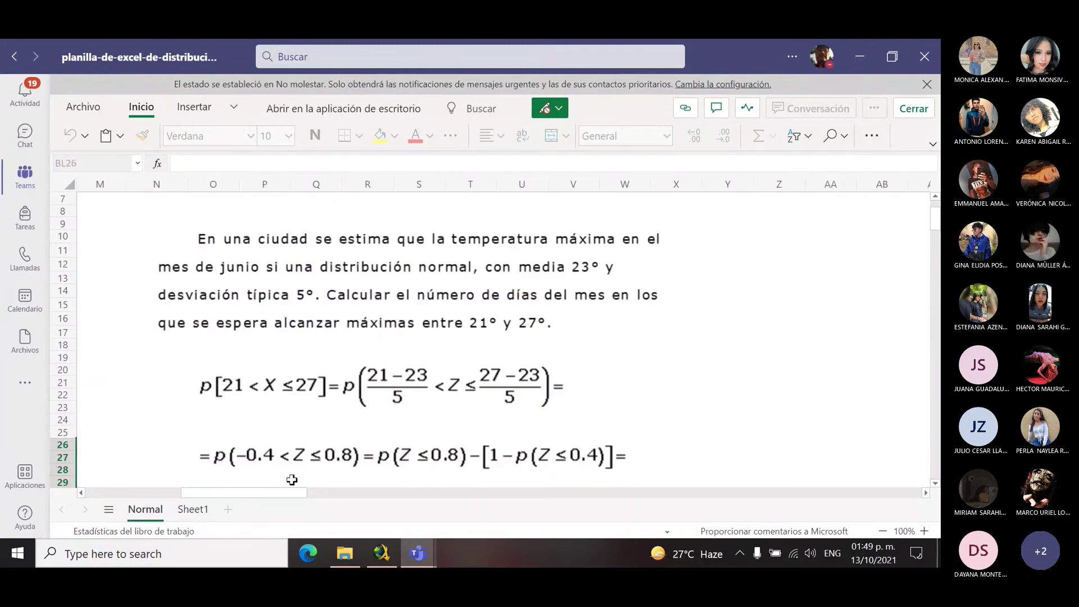
{"action": "left_click", "coordinate": [266, 484]}
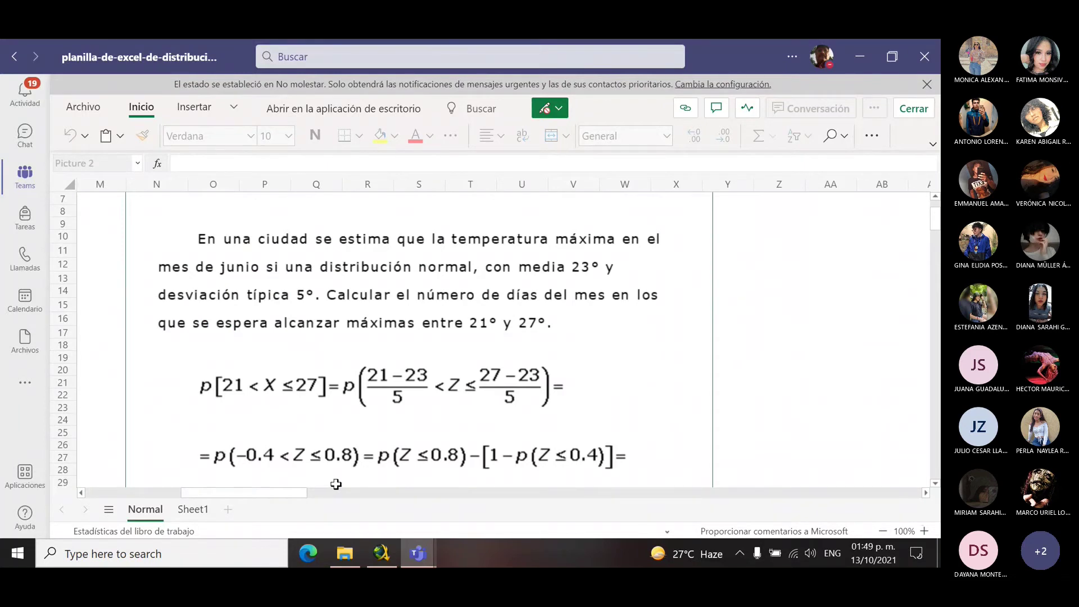
{"action": "left_click_drag", "start_coordinate": [286, 487], "coordinate": [190, 491]}
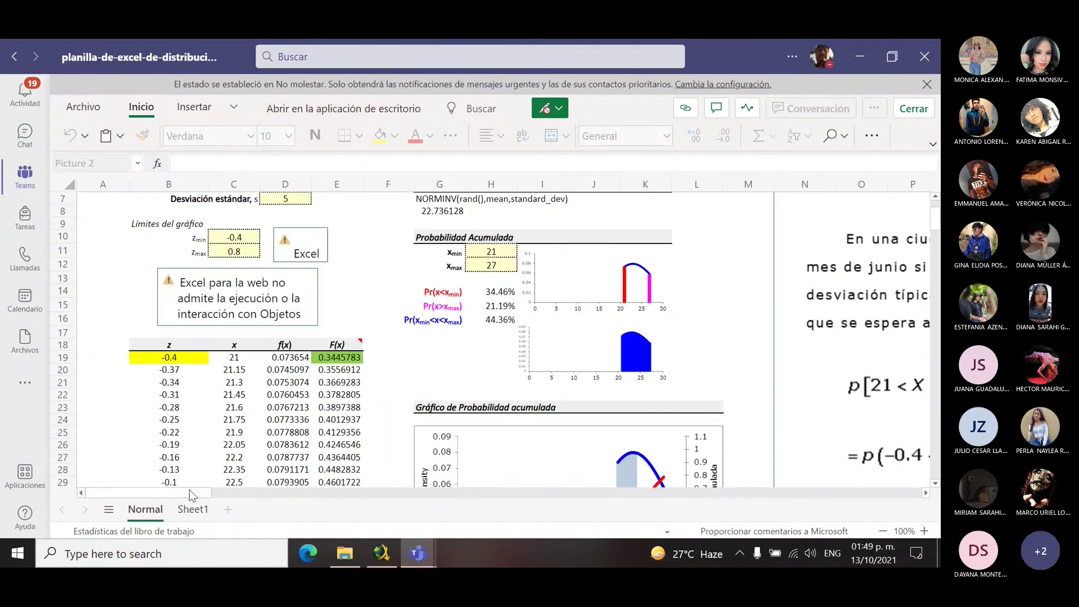
{"action": "left_click", "coordinate": [283, 199]}
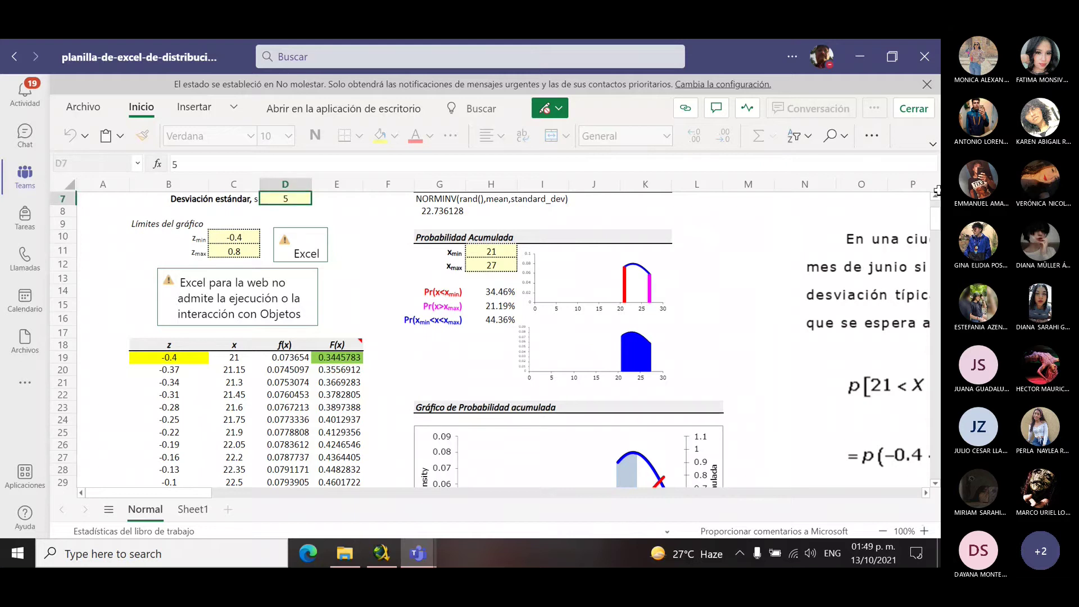
{"action": "scroll", "coordinate": [936, 219], "scroll_direction": "up", "scroll_amount": 1}
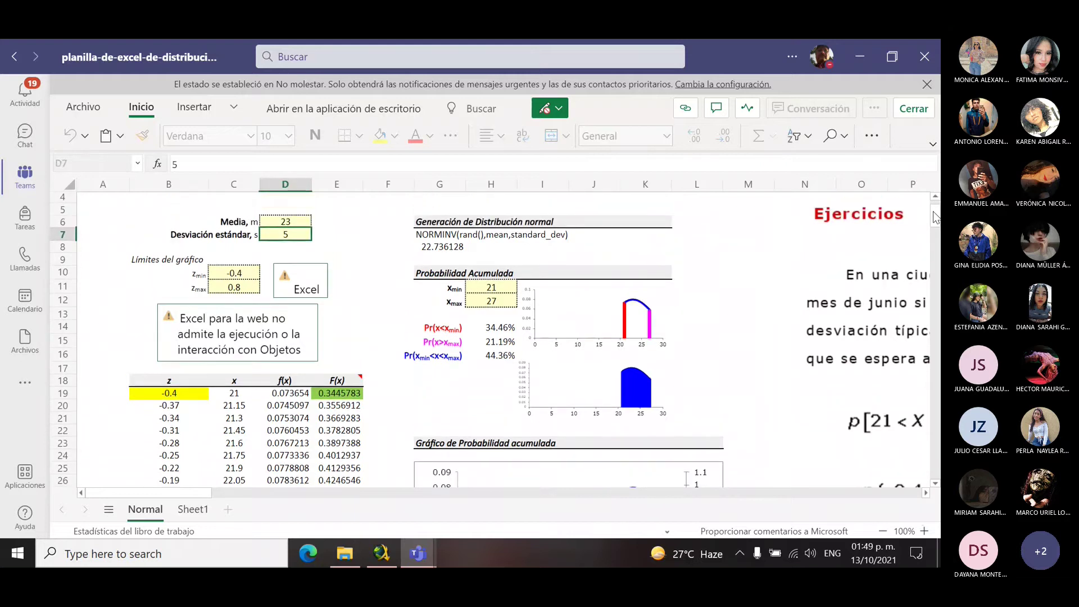
{"action": "scroll", "coordinate": [936, 218], "scroll_direction": "up", "scroll_amount": 1}
{"action": "scroll", "coordinate": [935, 216], "scroll_direction": "down", "scroll_amount": 4}
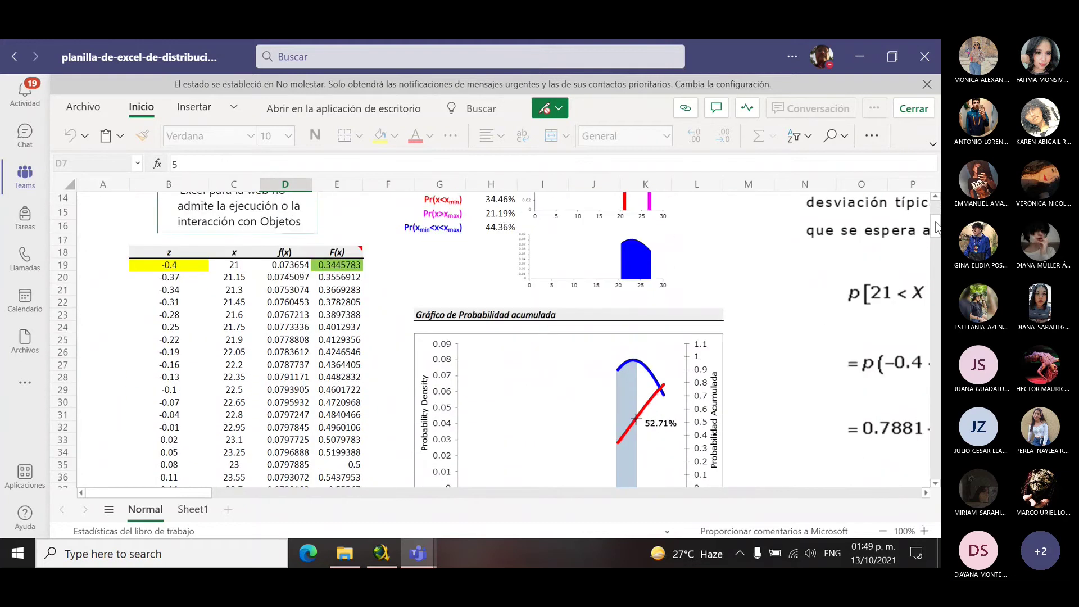
{"action": "scroll", "coordinate": [936, 225], "scroll_direction": "down", "scroll_amount": 1}
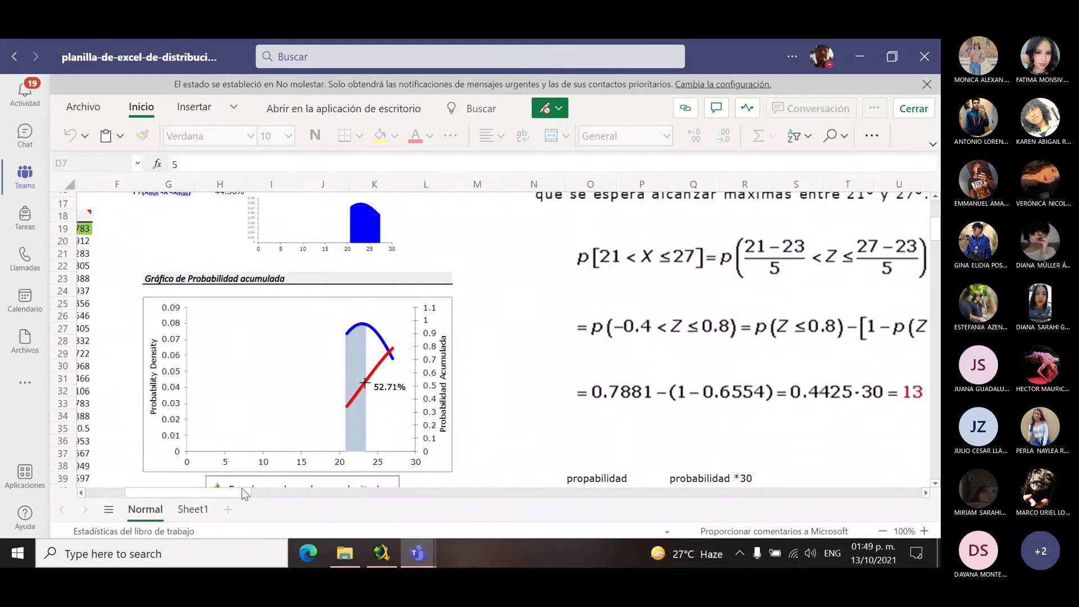